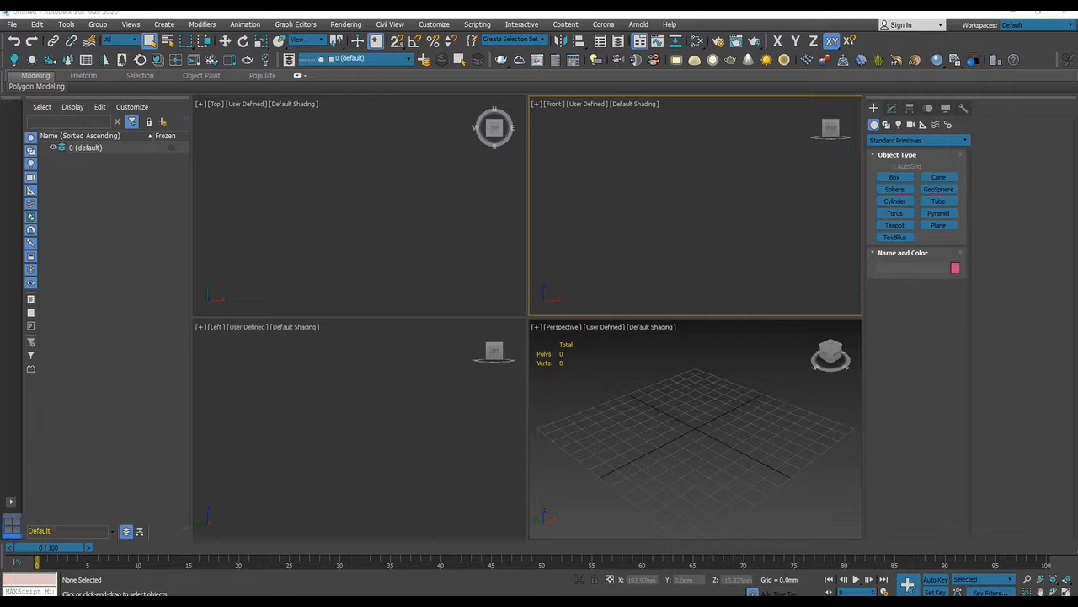
click(494, 181)
click(685, 229)
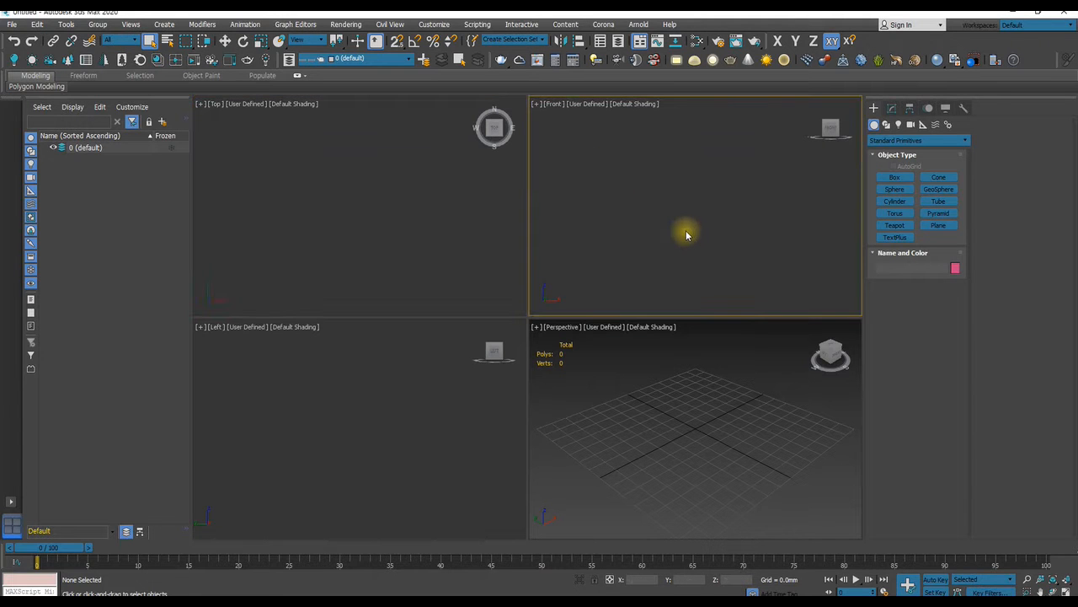
key(m)
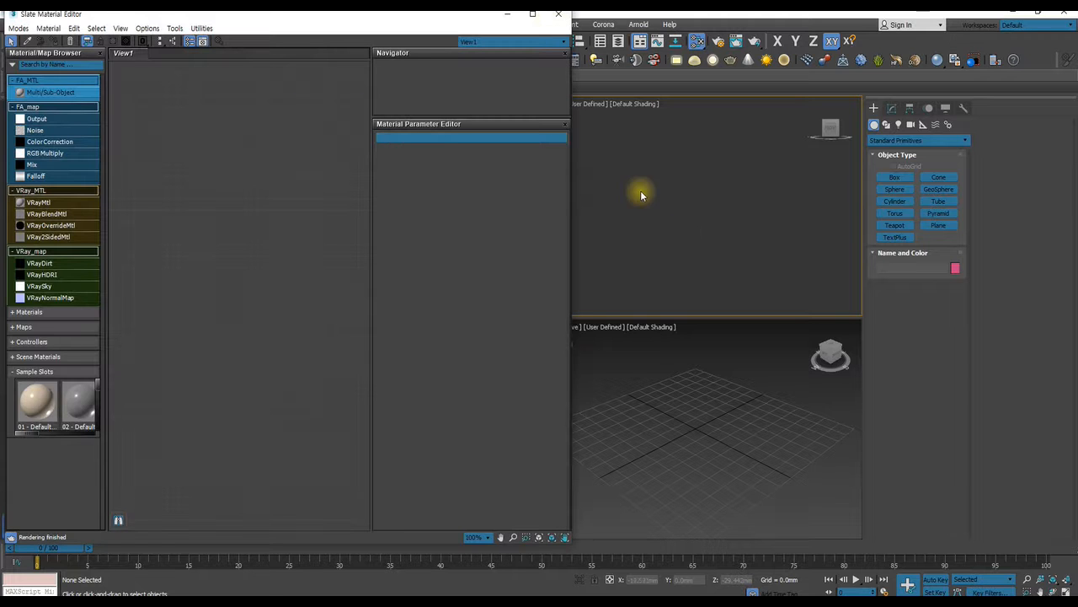
click(559, 15)
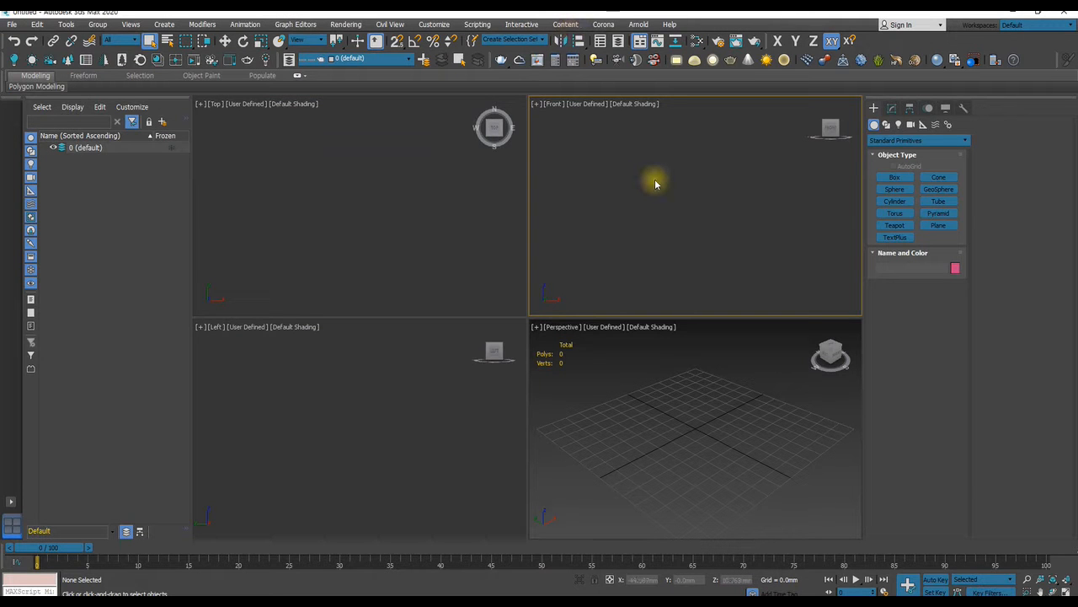
Open the Slate Material Editor and set its node layout direction to left -> right in the preferences.
click(696, 42)
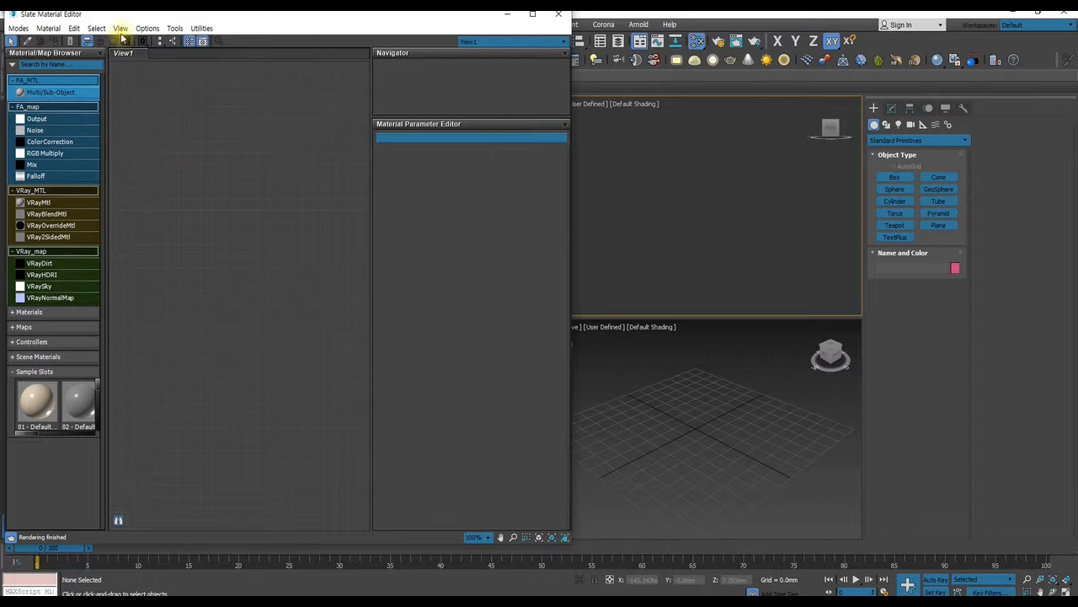
click(146, 29)
click(162, 84)
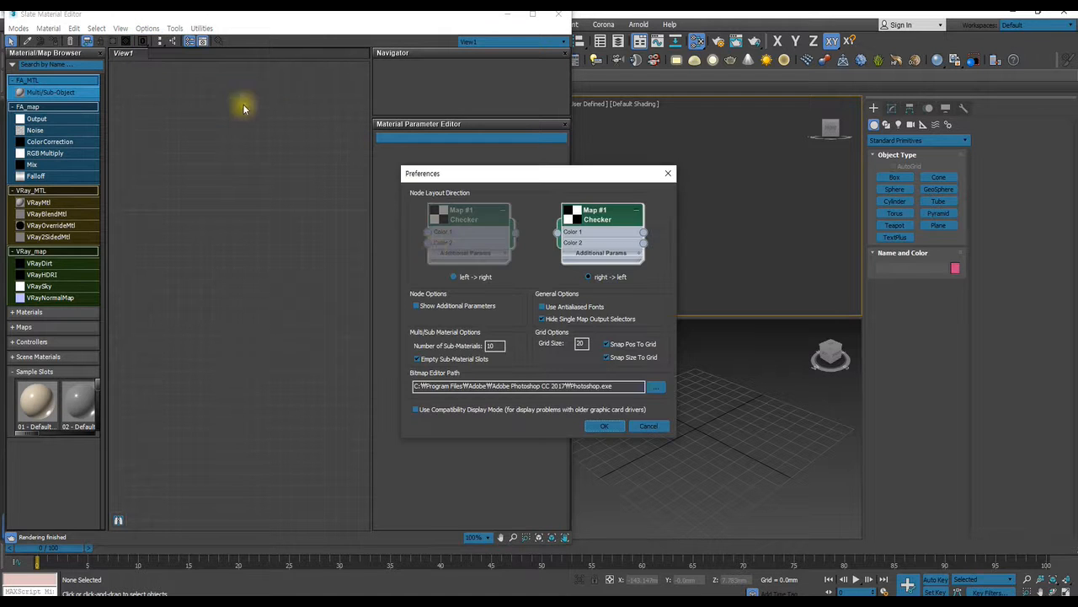
click(454, 276)
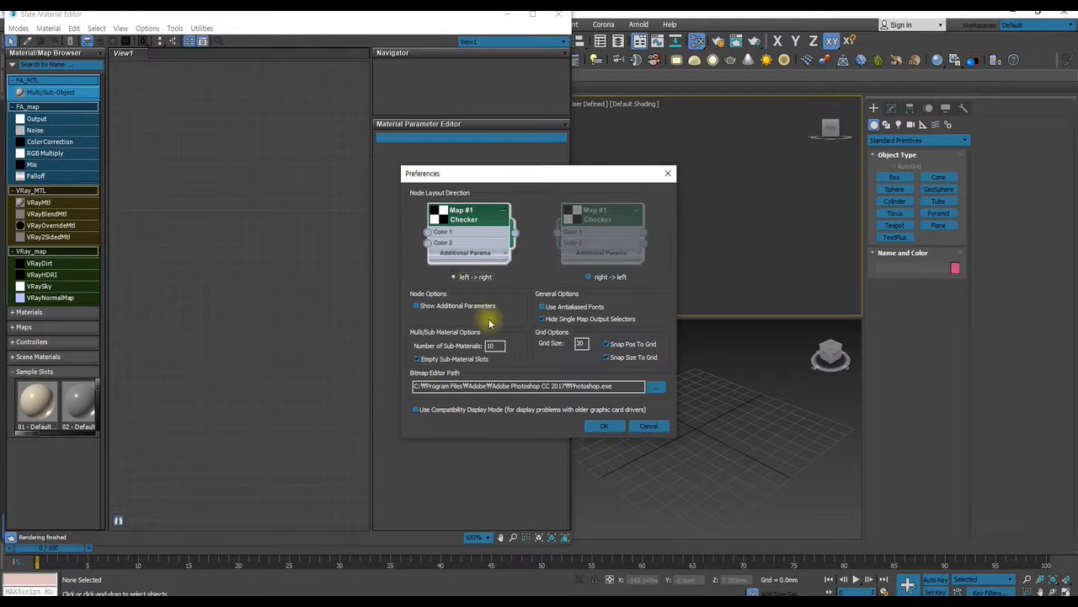
click(604, 425)
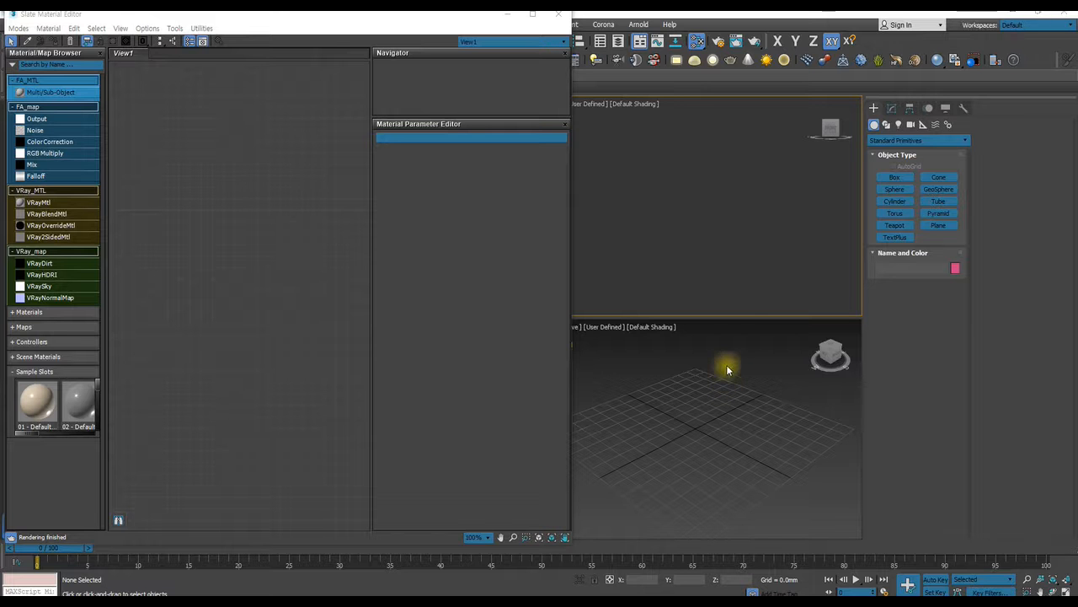
Move the Slate Material Editor window over the Front and Perspective viewports and review its preferences without changing anything.
drag(313, 17, 807, 21)
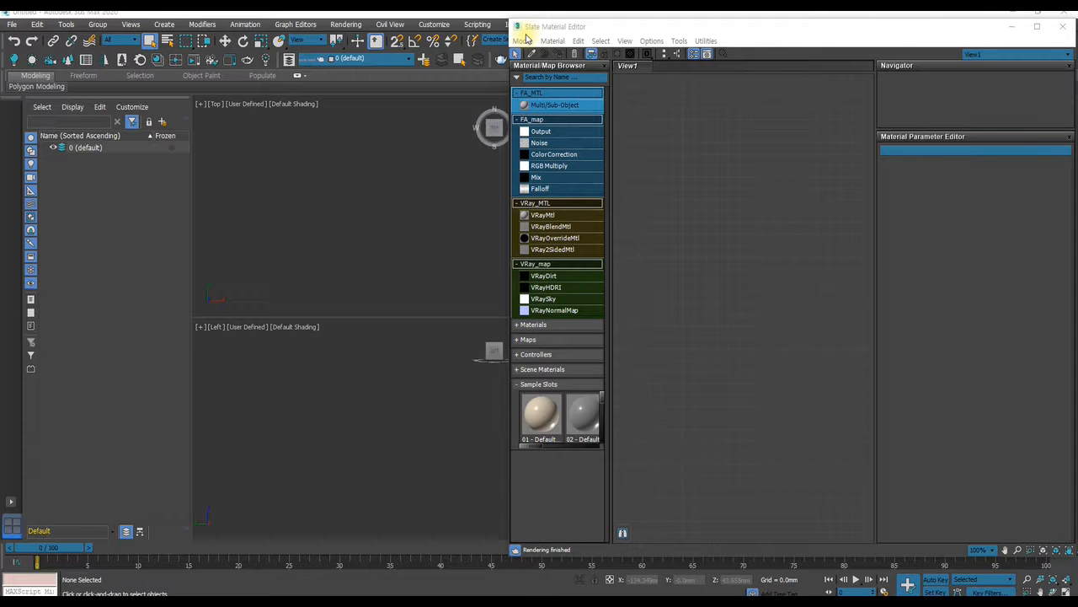
click(602, 19)
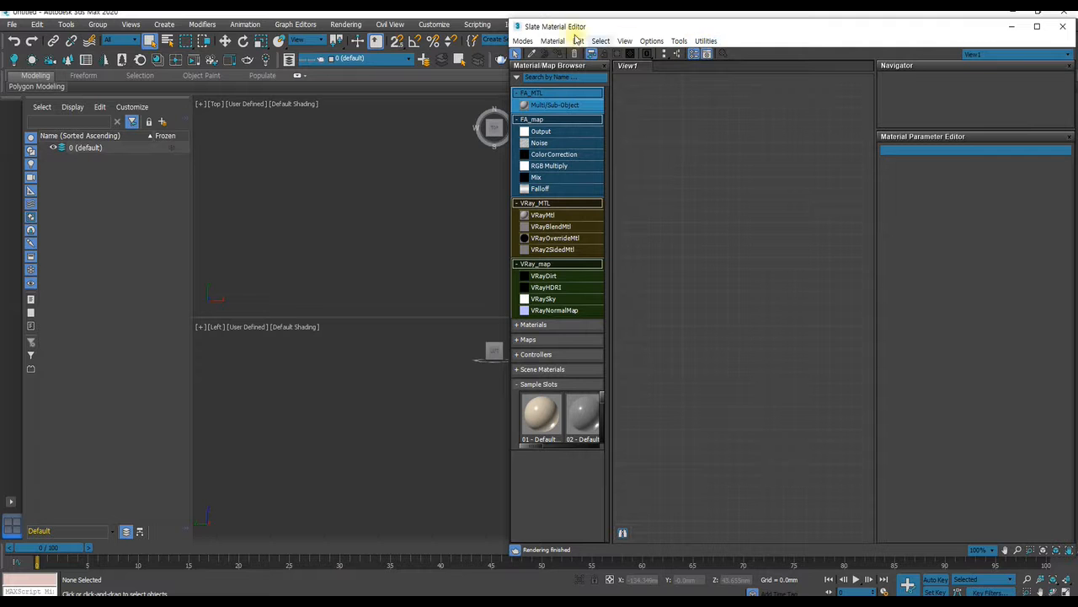
click(652, 40)
click(670, 96)
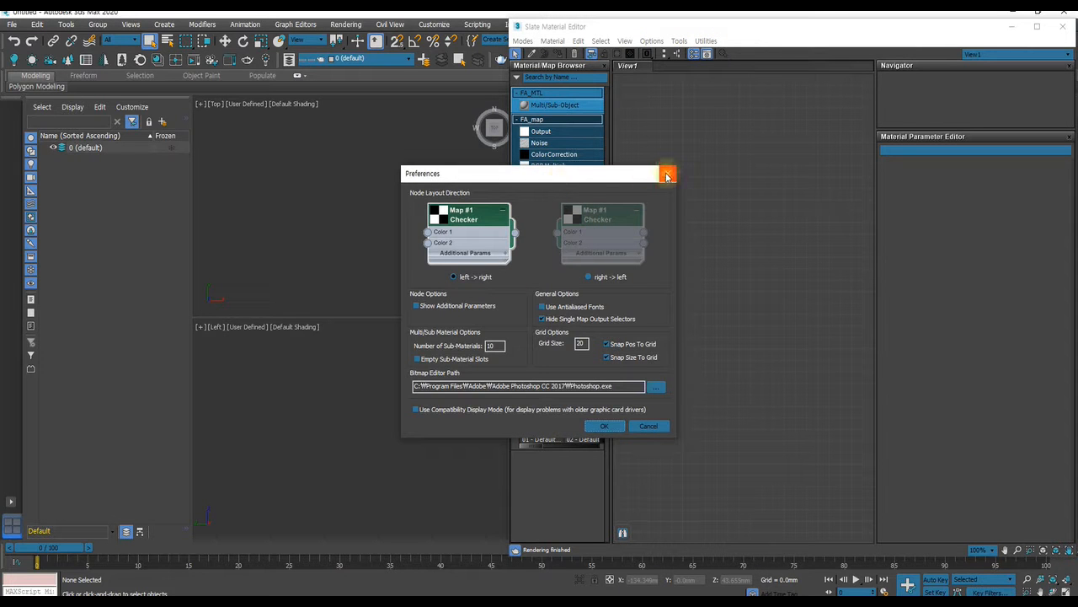
click(667, 176)
Examine the material editor's available modes and its commands for picking, getting and assigning materials.
click(523, 41)
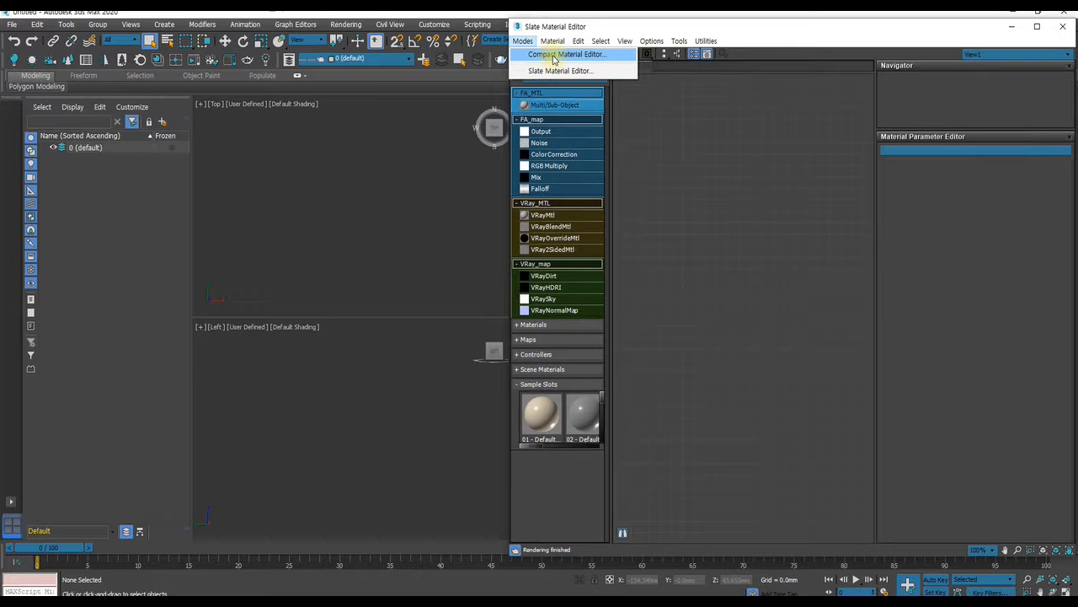
mouse_move(552, 43)
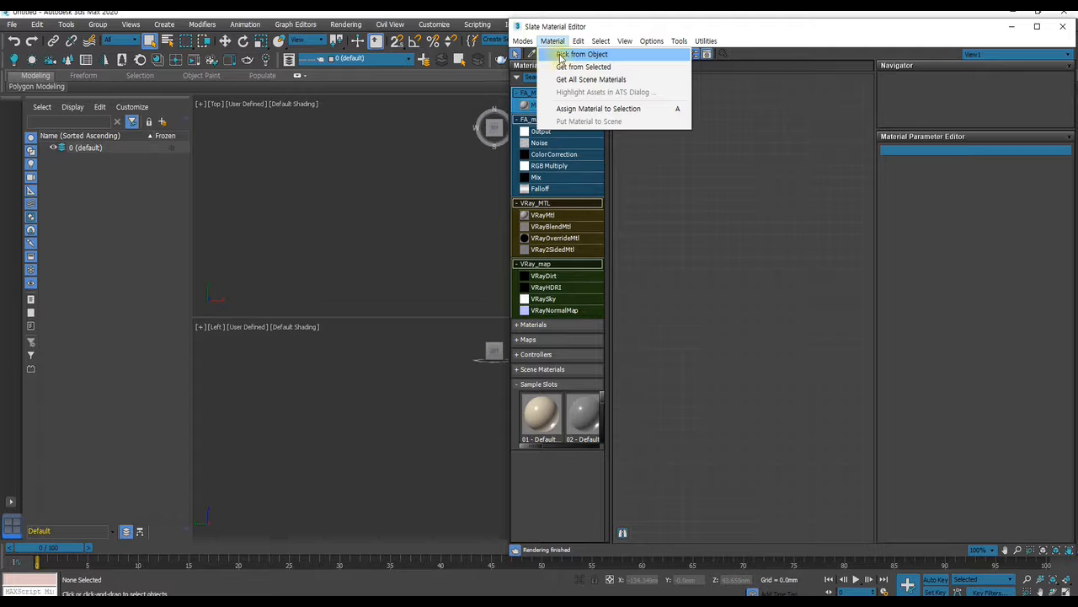
click(612, 26)
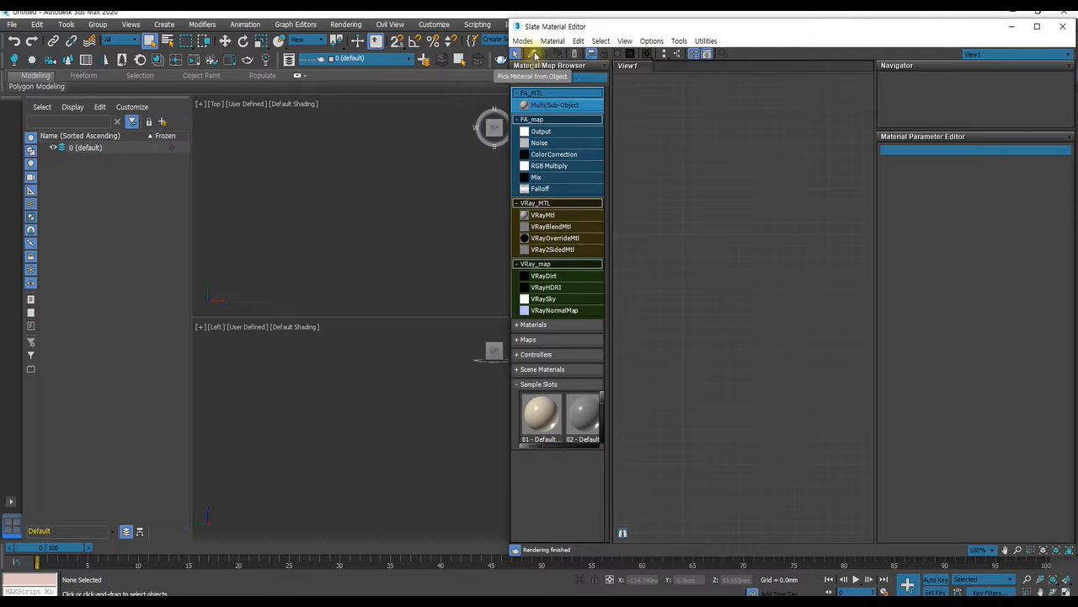
click(550, 41)
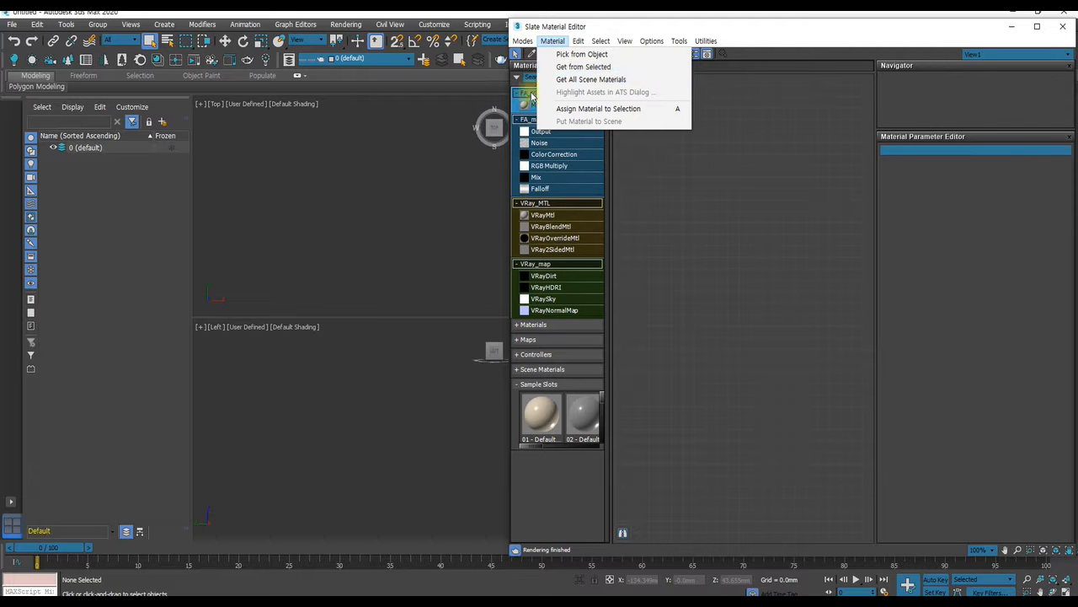
click(551, 41)
click(551, 42)
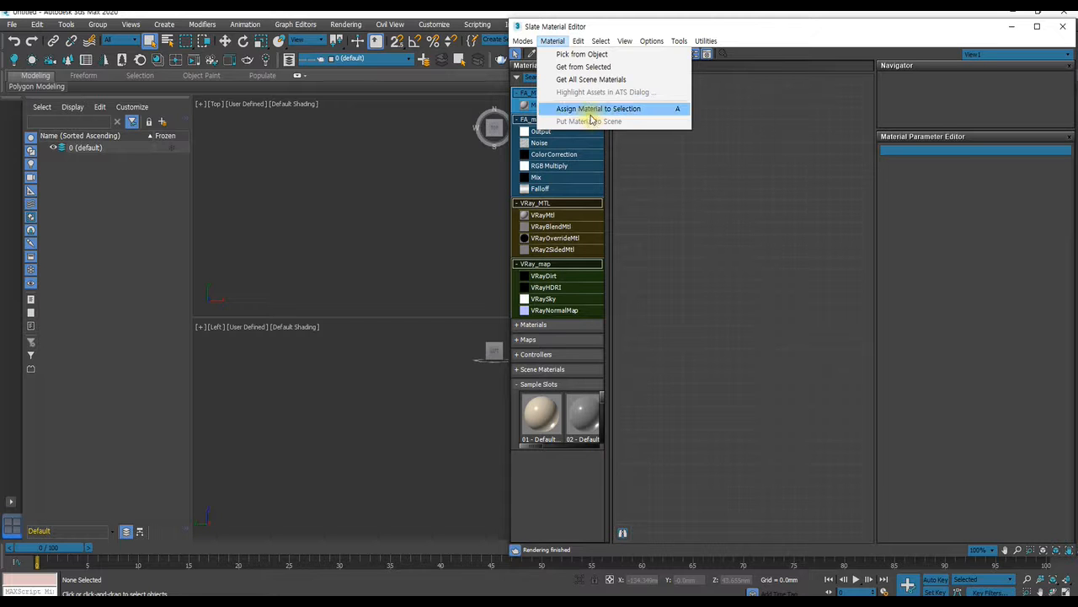
click(646, 24)
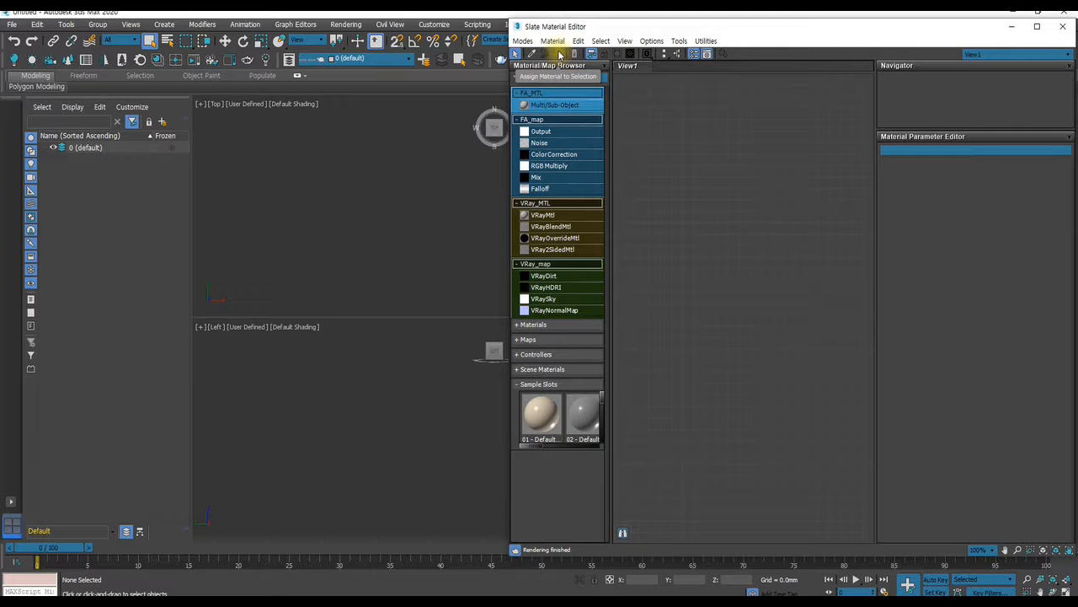
click(553, 41)
click(603, 32)
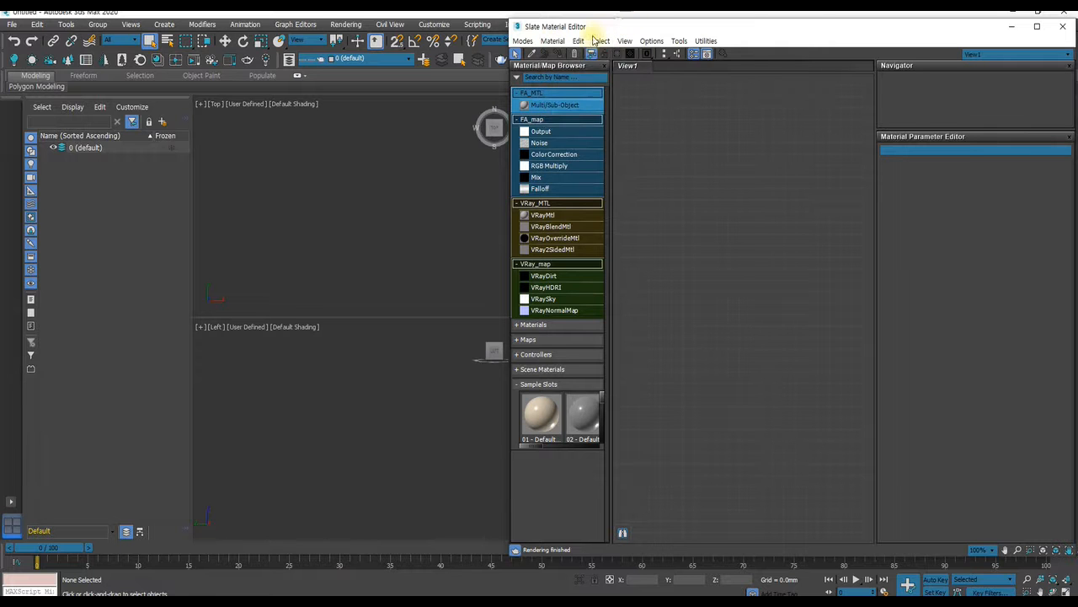
Add a VRayMtl node to View1, delete it, and run Clear View on the node view.
click(579, 41)
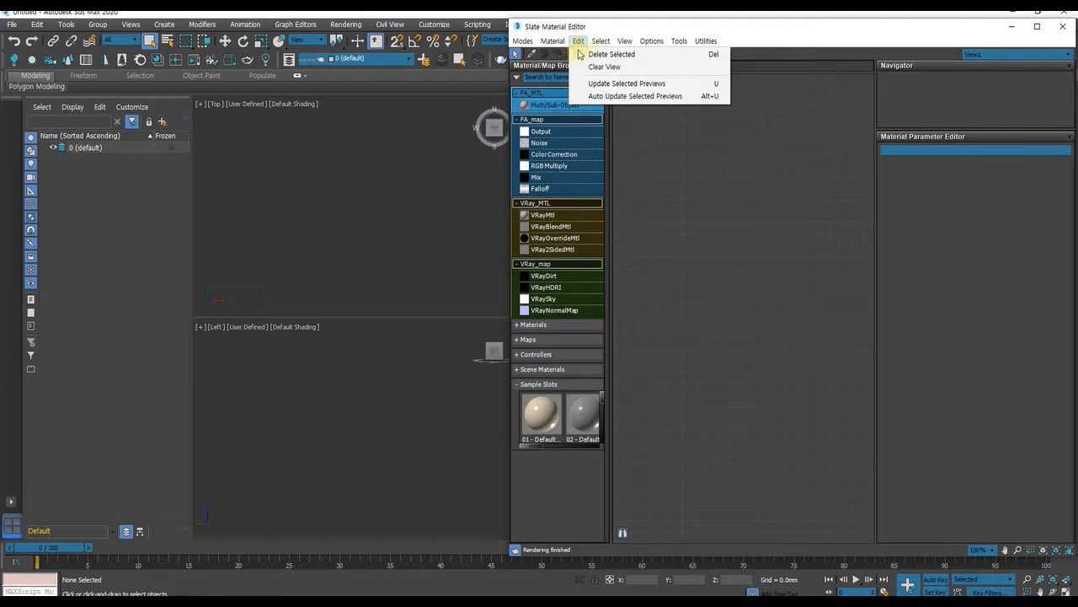
click(656, 208)
drag(542, 215, 768, 191)
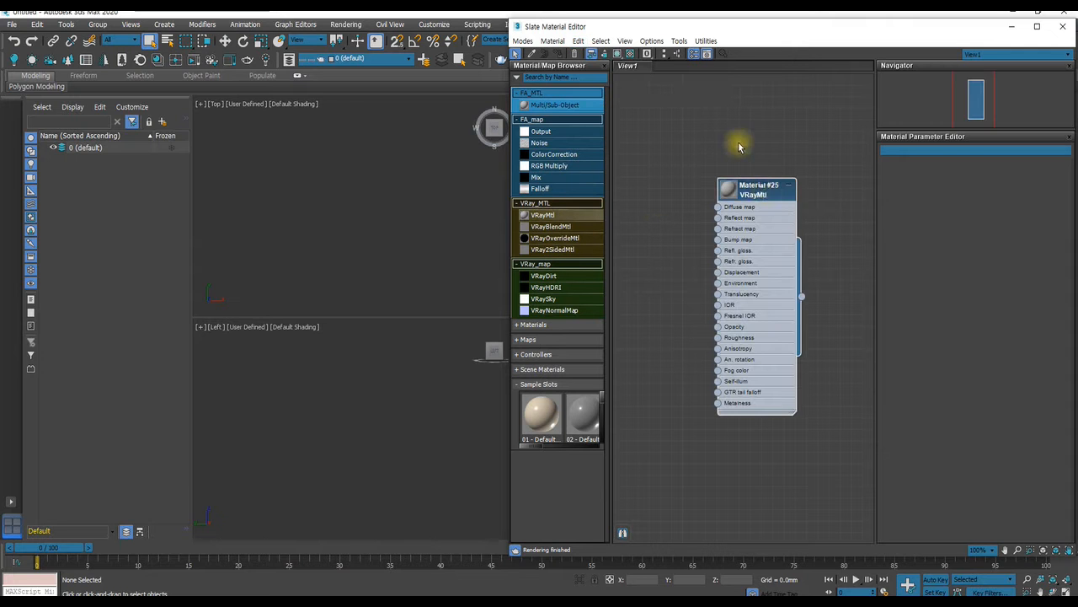
key(Delete)
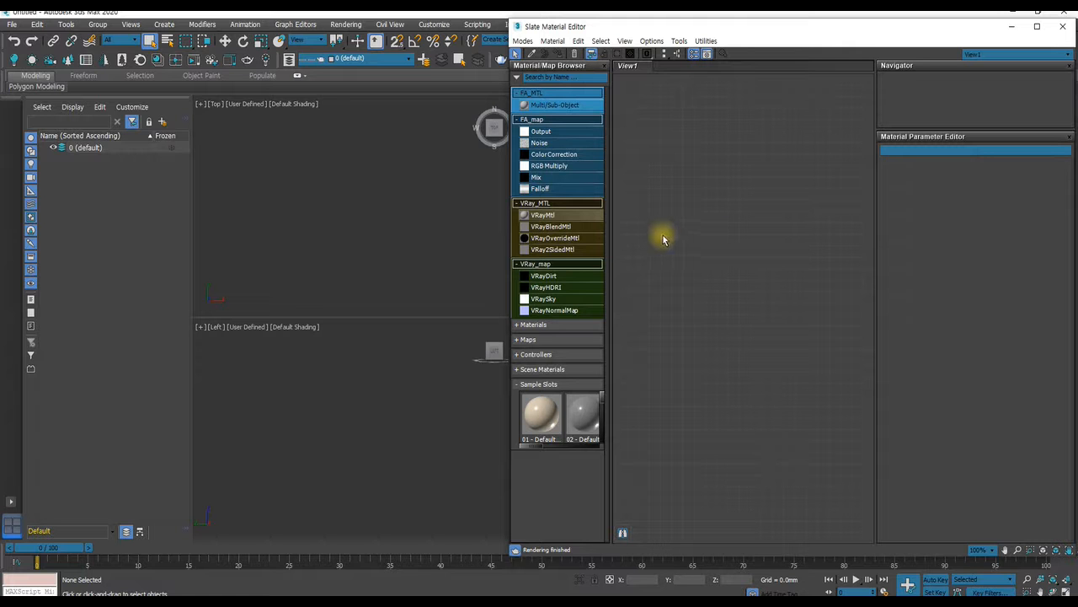
click(579, 41)
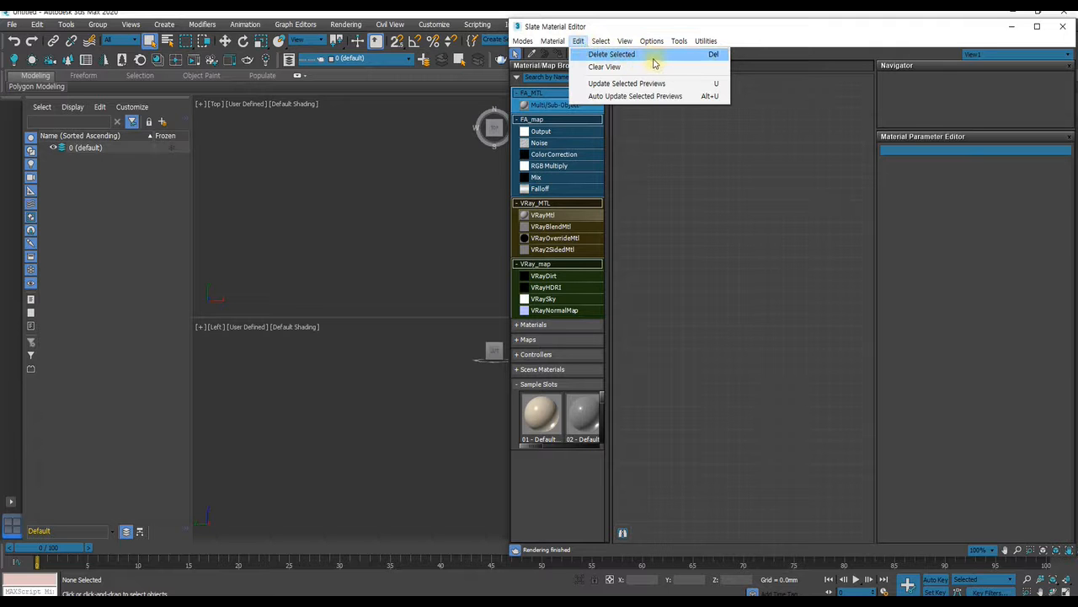
click(608, 67)
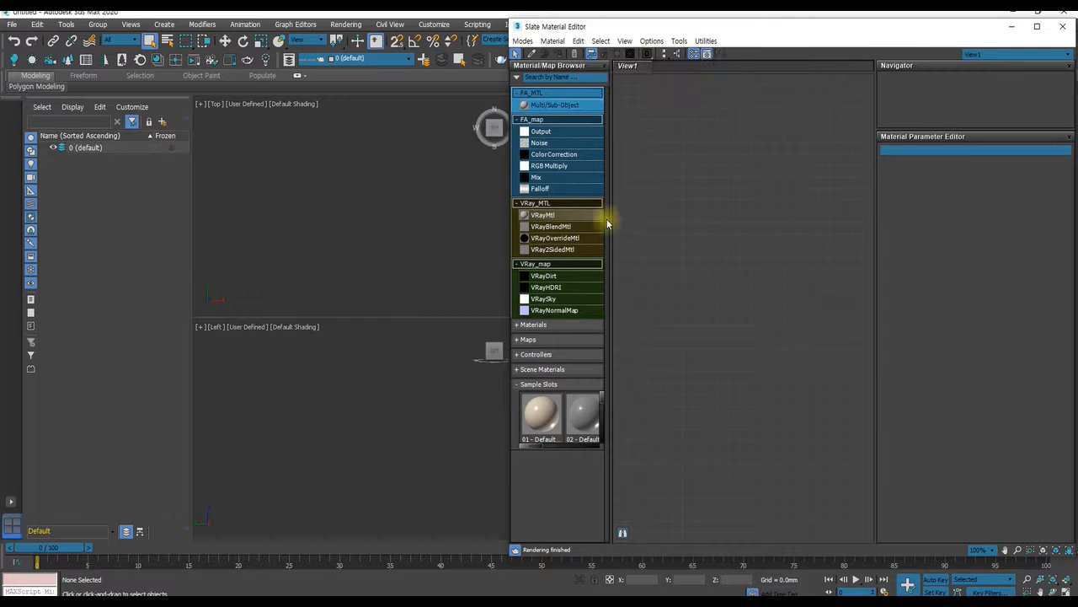
Add Output, RGB Multiply, VRayDirt, VRayMtl and VRayBlendMtl nodes to View1 and remove them all with Clear View.
double_click(540, 133)
double_click(550, 166)
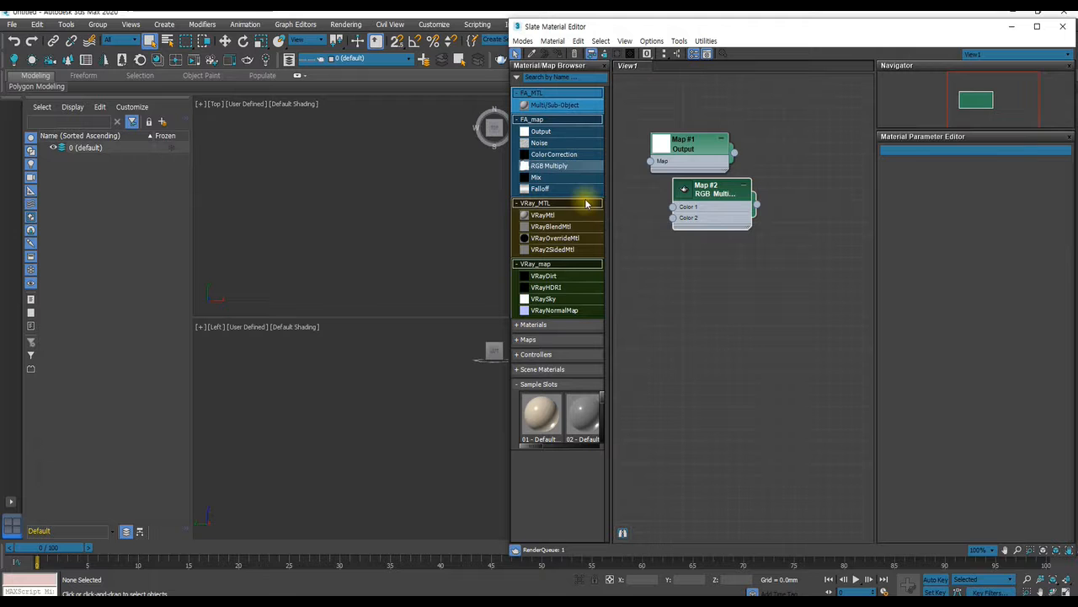
double_click(544, 276)
double_click(543, 214)
drag(550, 226, 813, 118)
click(578, 40)
click(609, 68)
click(564, 350)
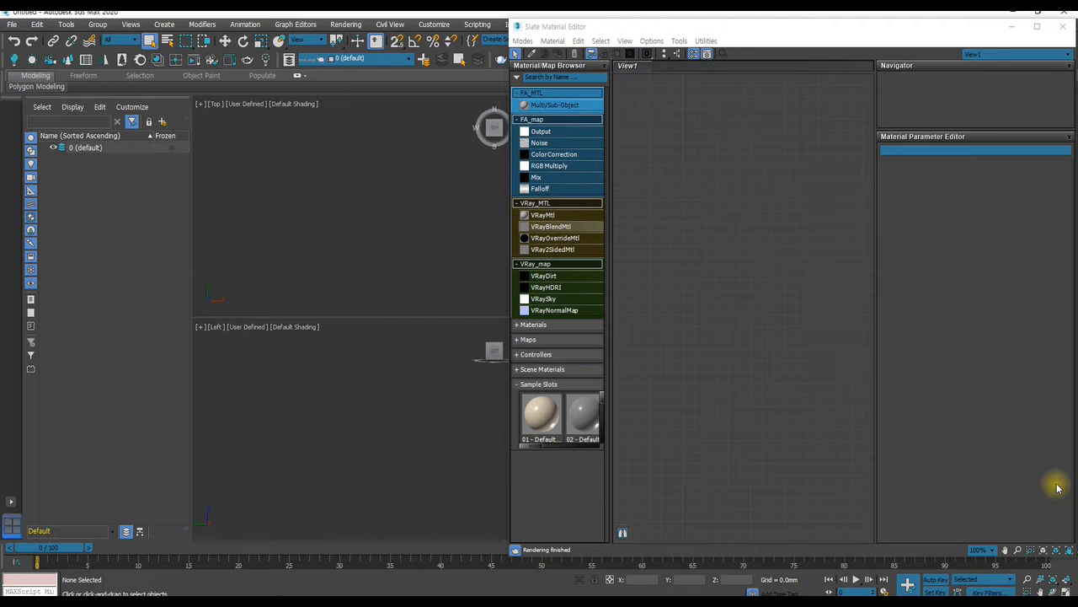
click(600, 41)
mouse_move(576, 42)
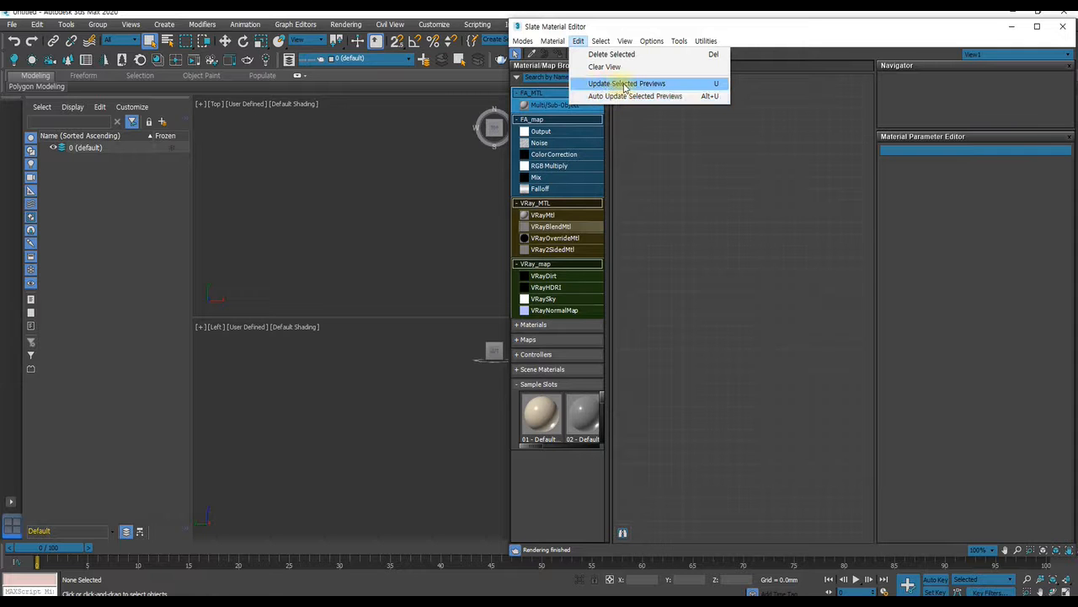
right_click(700, 197)
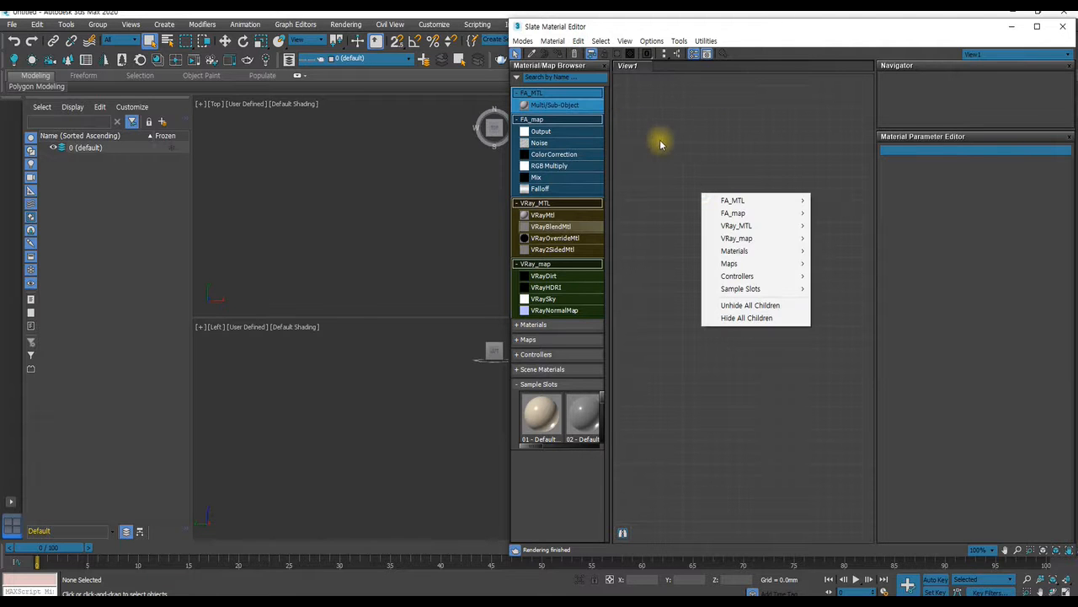
click(624, 164)
Add a VRayMtl node to View1, view it in its own preview window, and delete the node.
drag(543, 215, 698, 184)
right_click(710, 179)
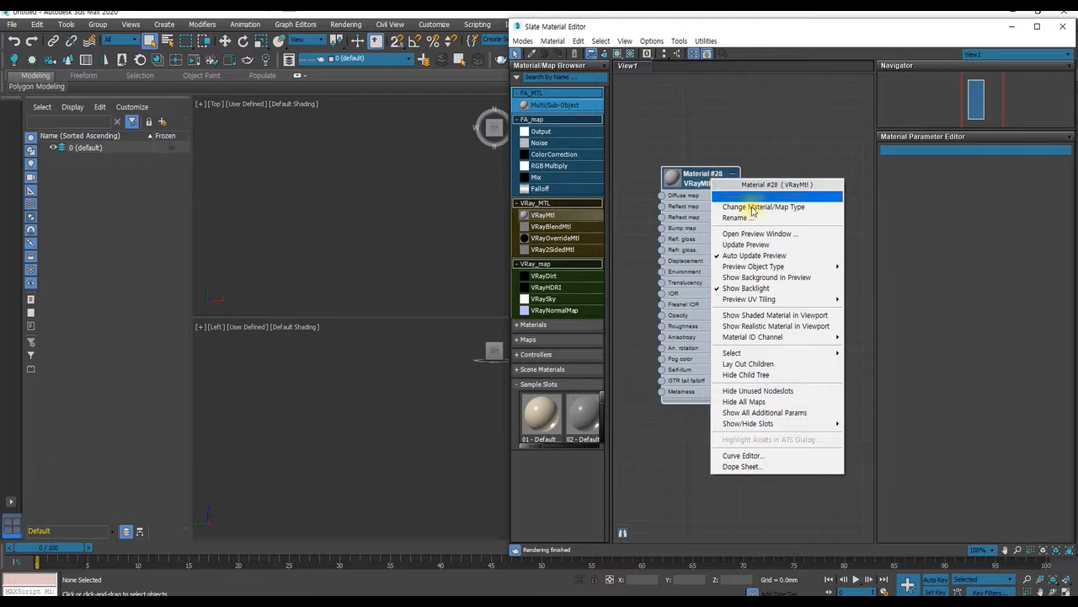
click(756, 234)
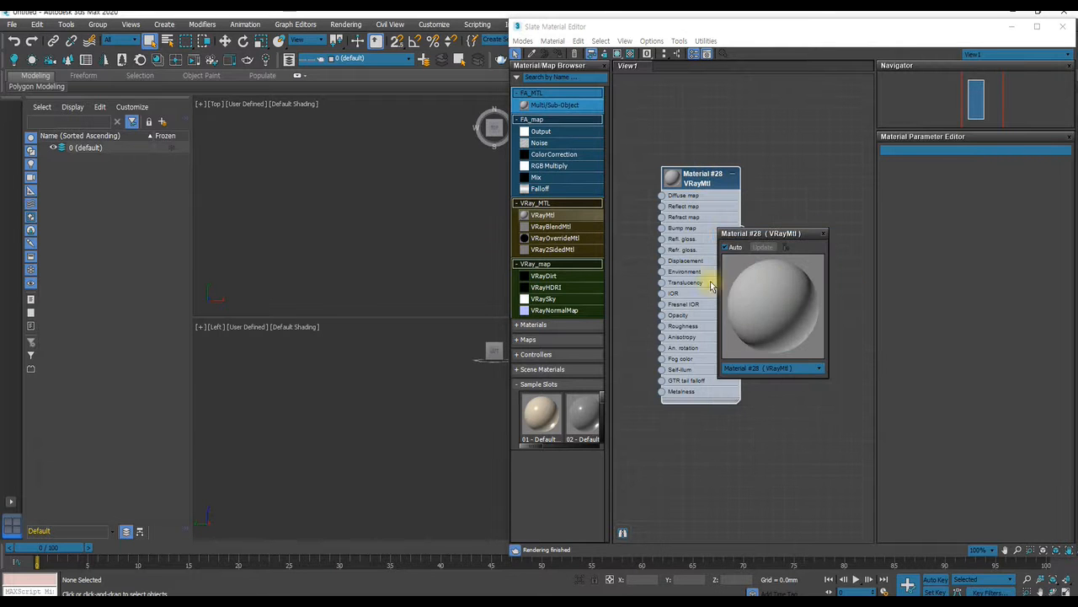
click(824, 234)
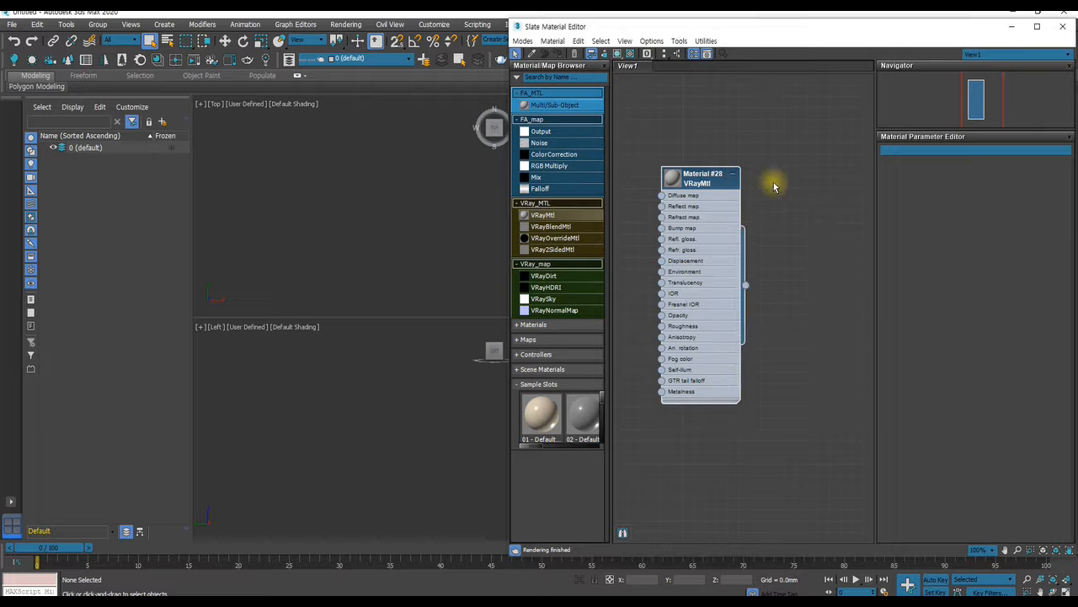
key(Delete)
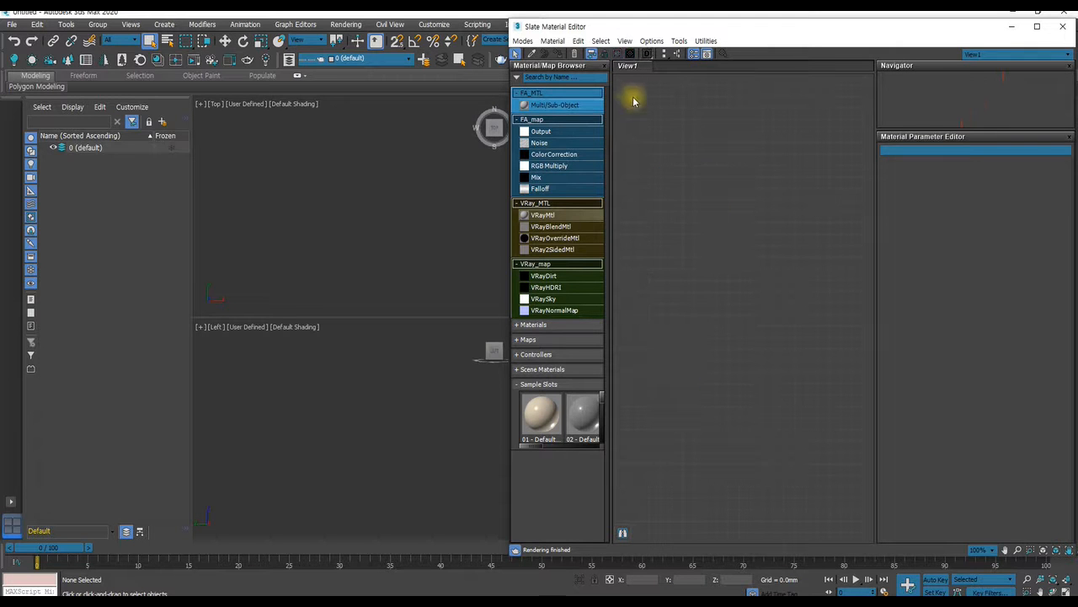
Examine the node view's commands for panning, zooming, grid display, layout and nodeslots.
click(625, 41)
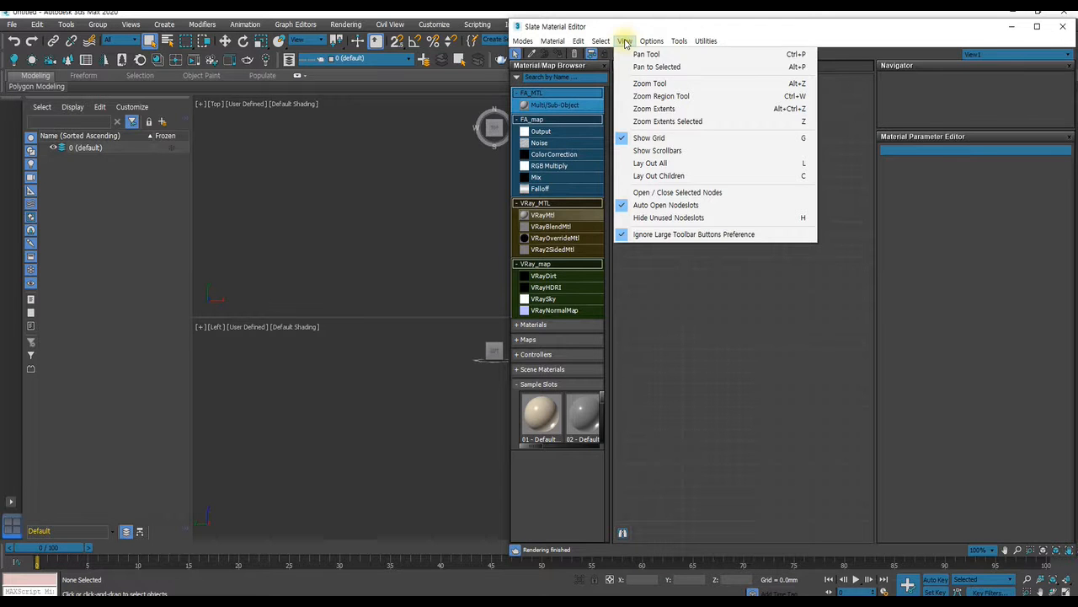
click(624, 41)
click(626, 42)
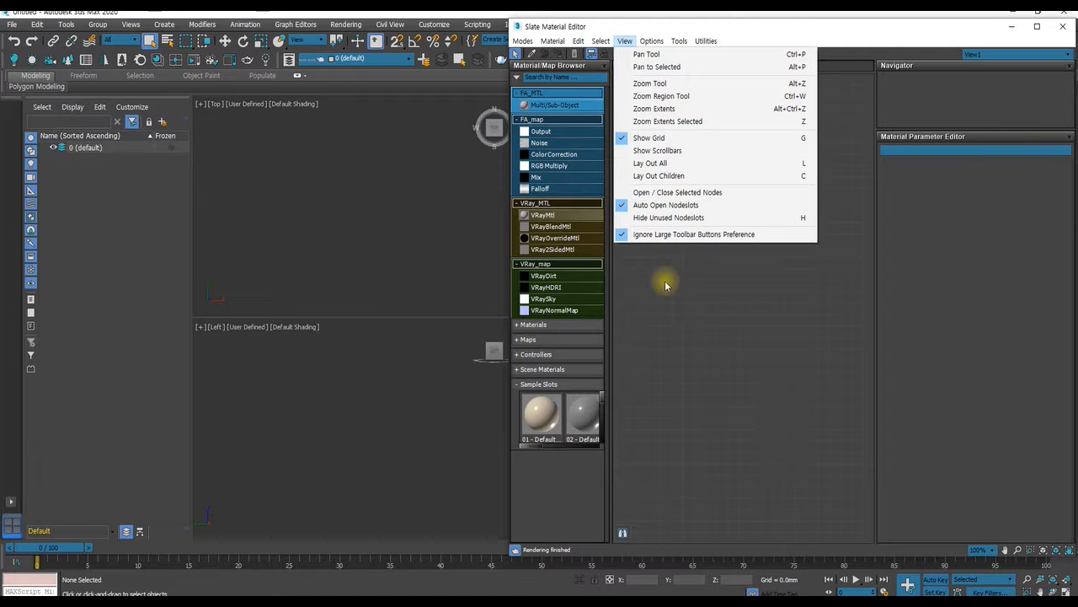
click(676, 23)
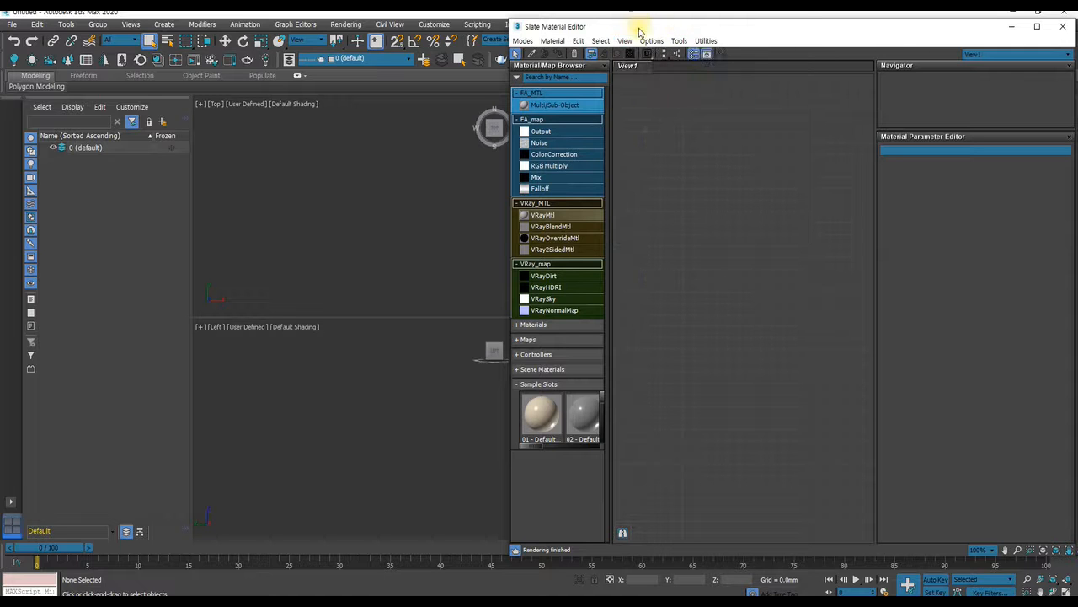
click(623, 41)
click(623, 41)
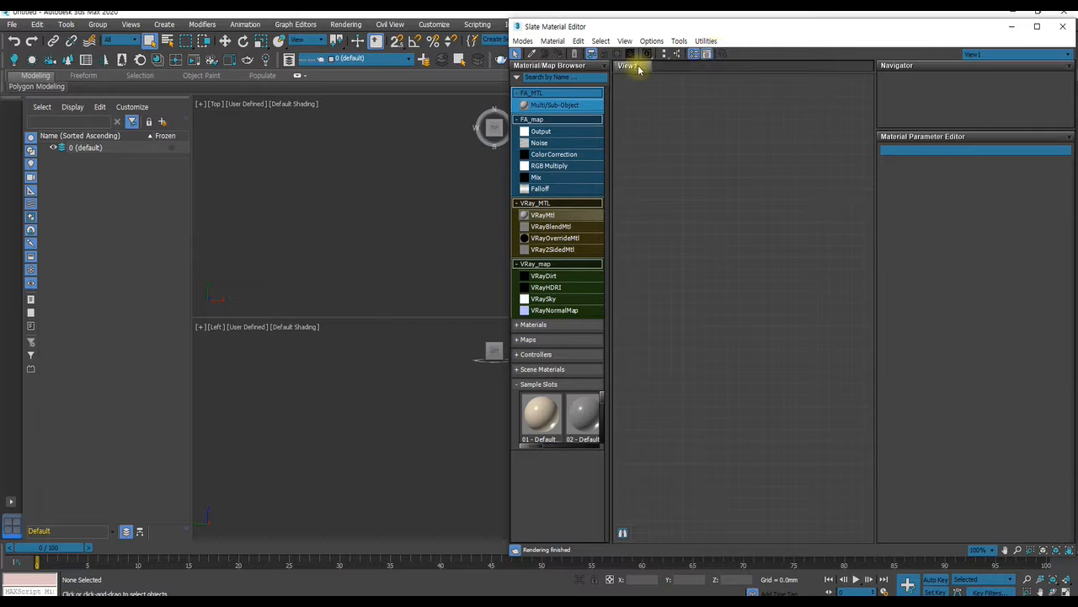
Turn off Move Children and review the options for propagating materials to instances, global rendering and preferences.
click(651, 41)
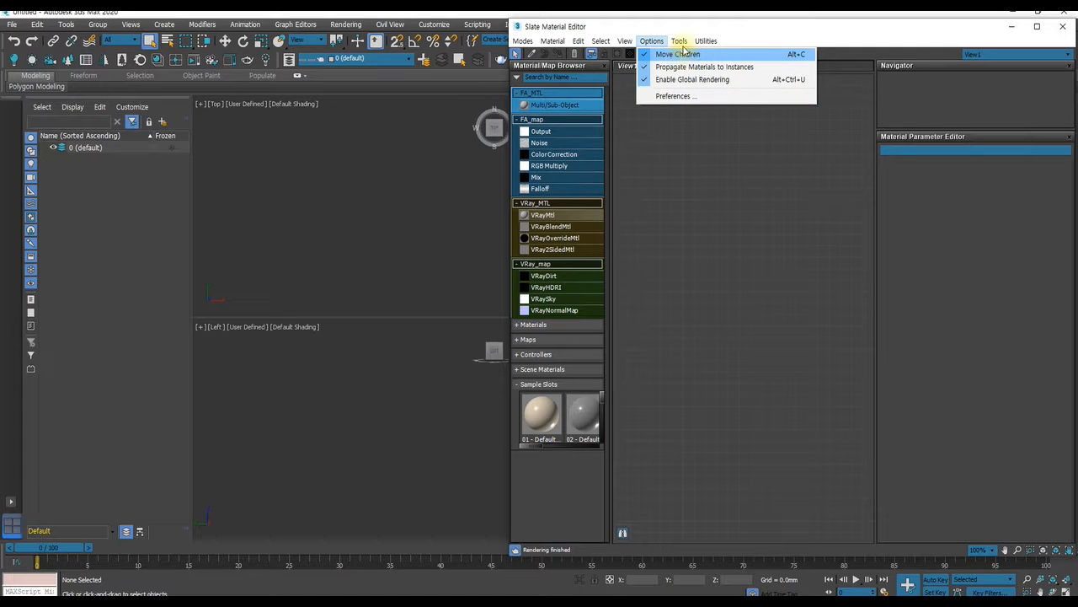
click(628, 28)
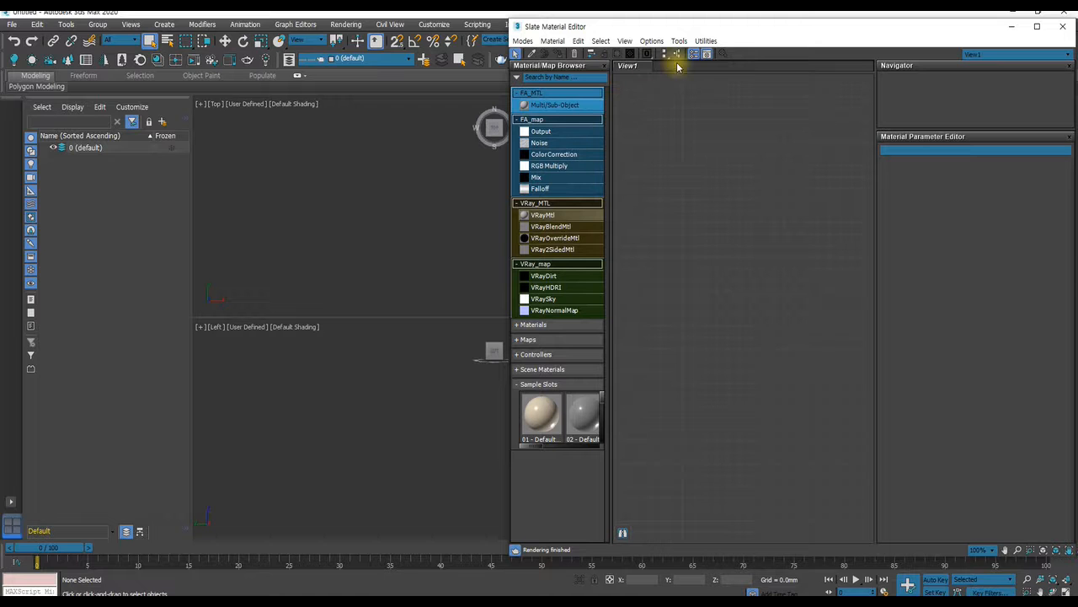
click(661, 42)
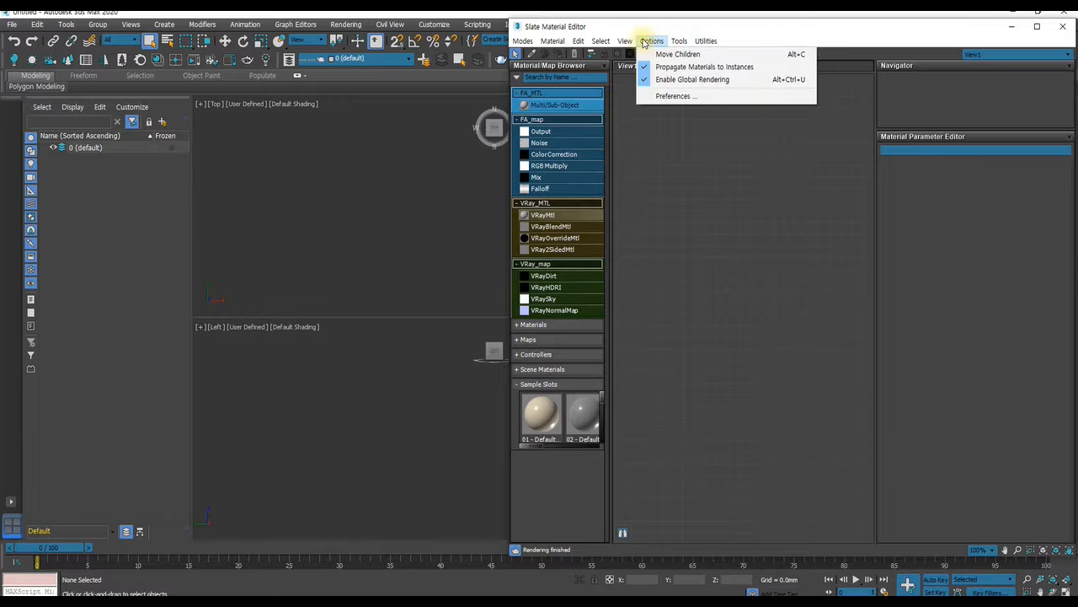
click(861, 166)
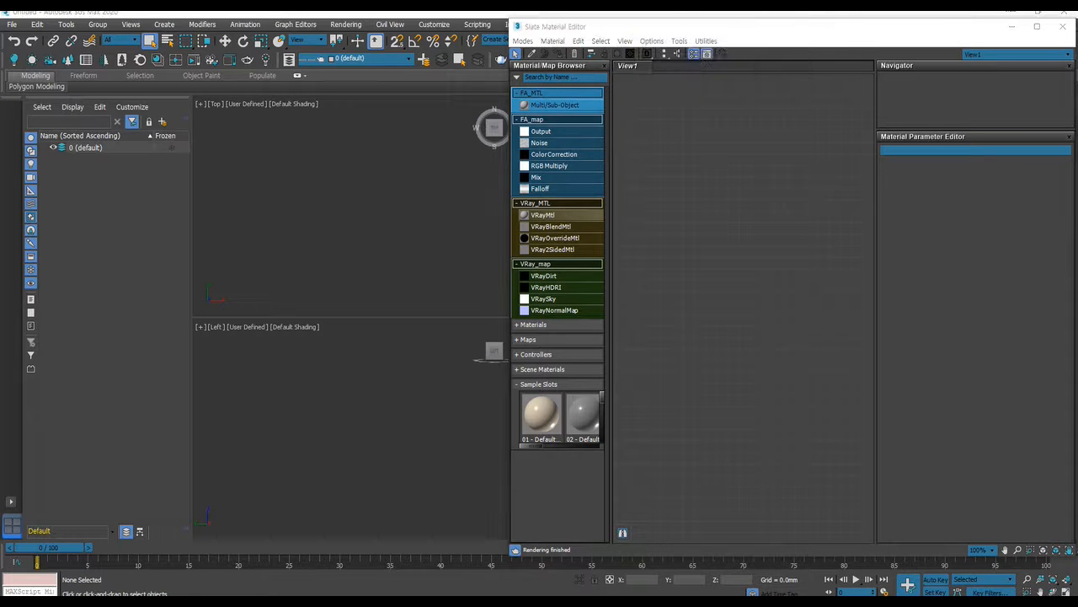
click(652, 42)
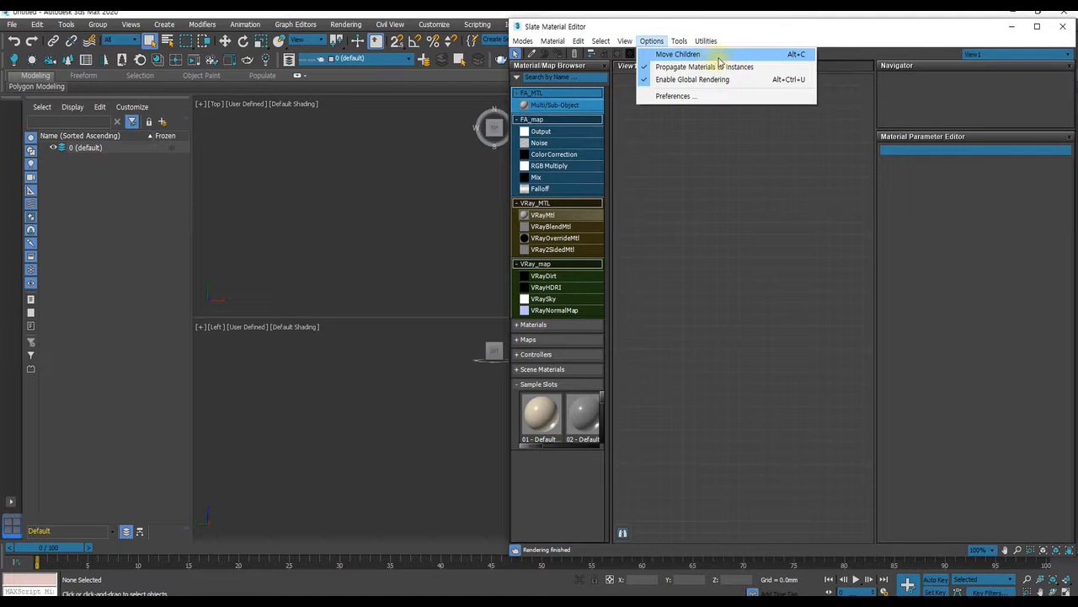
click(684, 26)
Hide the Material/Map Browser in the material editor and show it again.
click(680, 43)
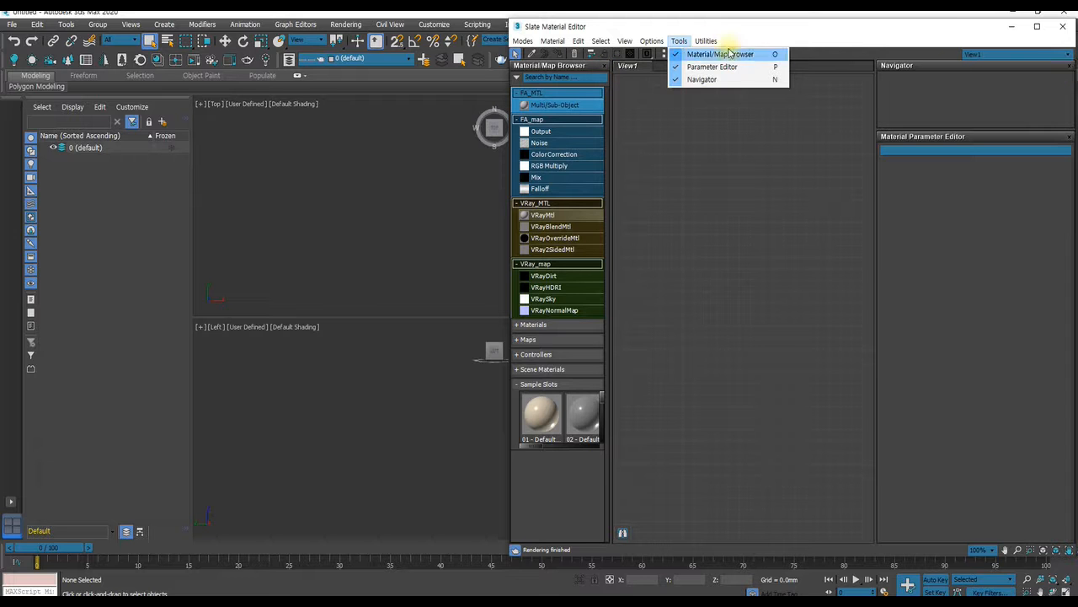
click(679, 54)
click(679, 40)
click(716, 54)
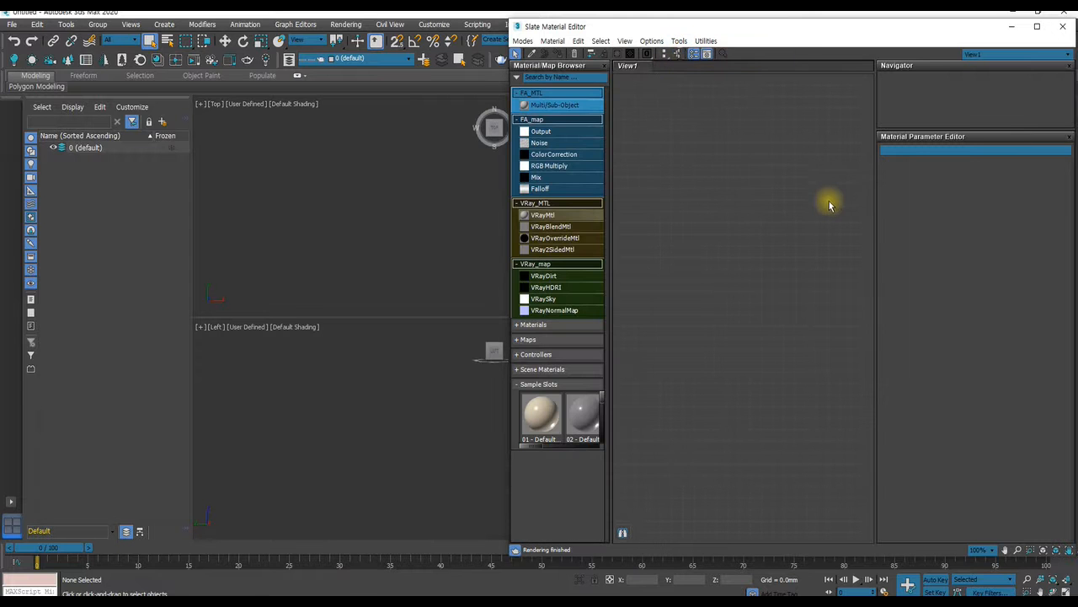
click(679, 40)
click(684, 53)
click(679, 40)
click(684, 53)
Hide the Material Parameter Editor and show it again.
click(679, 40)
click(687, 65)
click(679, 41)
click(686, 65)
Hide and reshow the Navigator, and shrink it back to a short strip above the Material Parameter Editor.
click(679, 41)
click(687, 77)
click(679, 40)
click(687, 78)
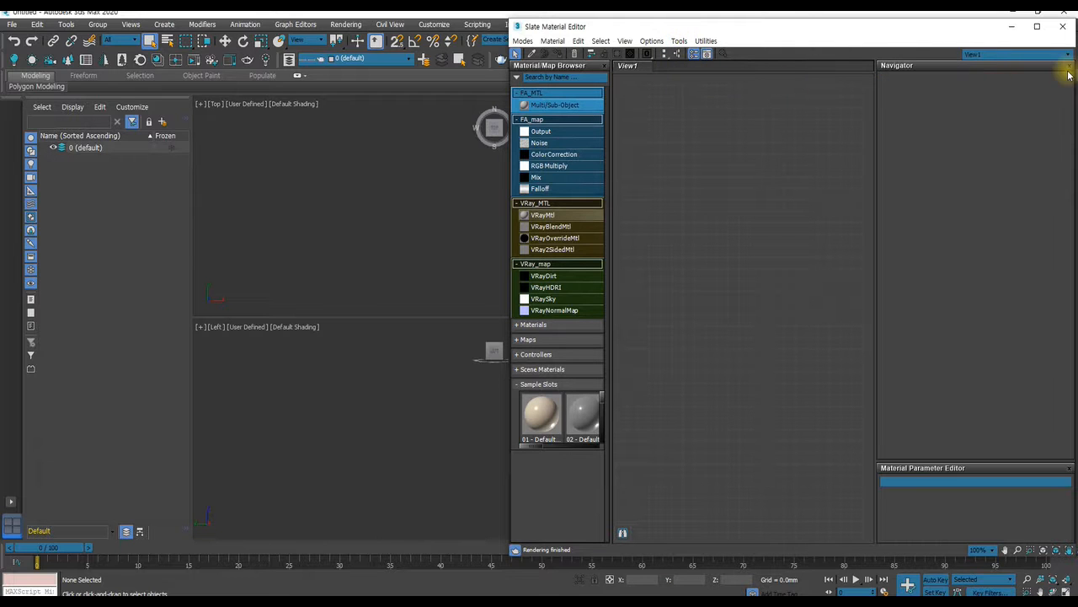
drag(972, 461, 970, 119)
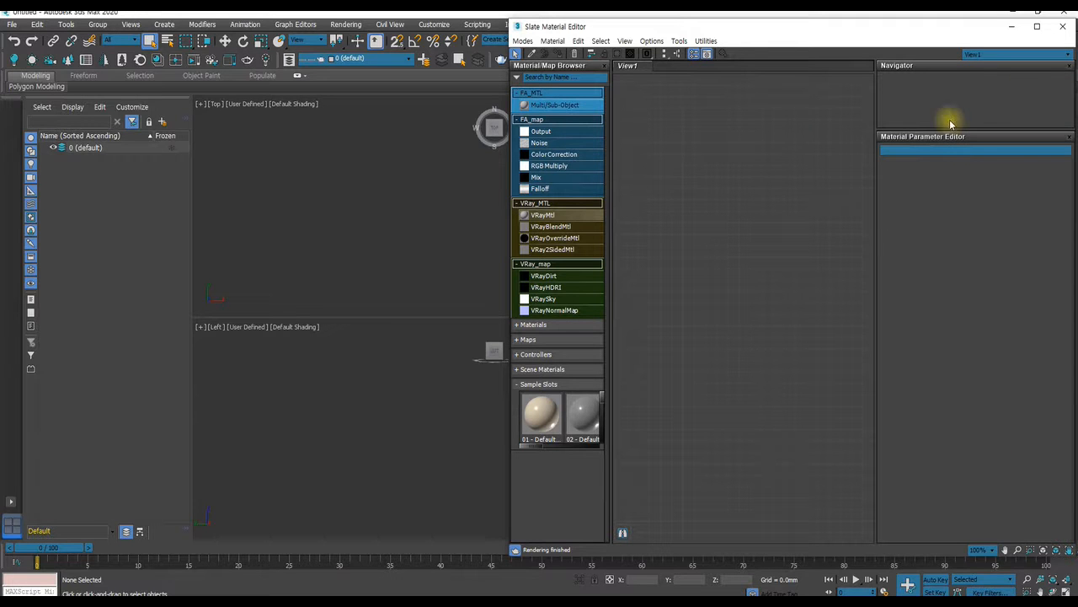
Examine the material utilities, including Render Map, Clean MultiMaterial and Instance Duplicate Map.
click(706, 41)
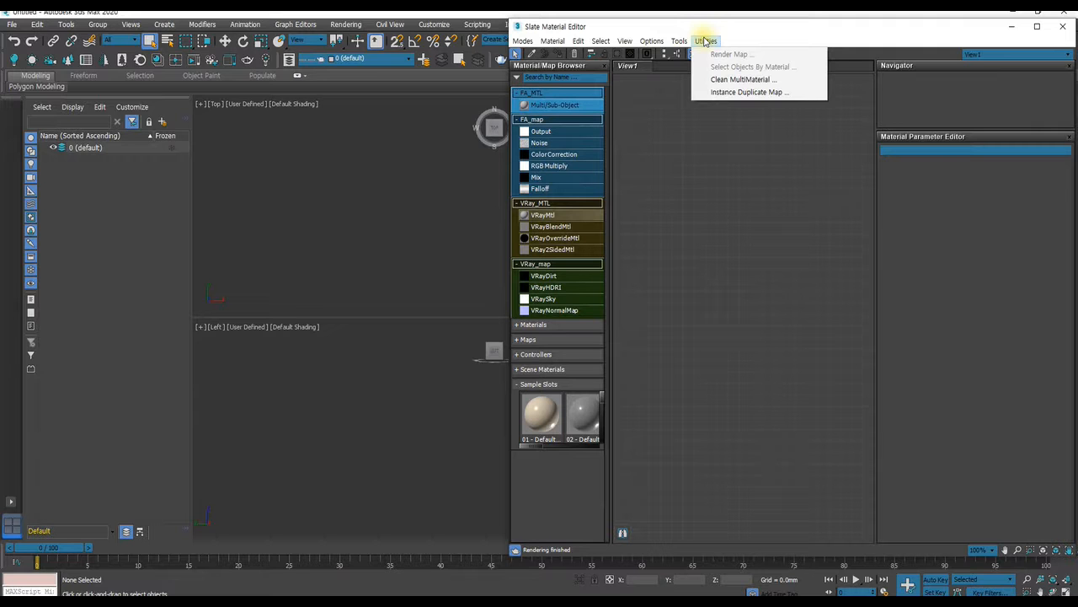
click(758, 30)
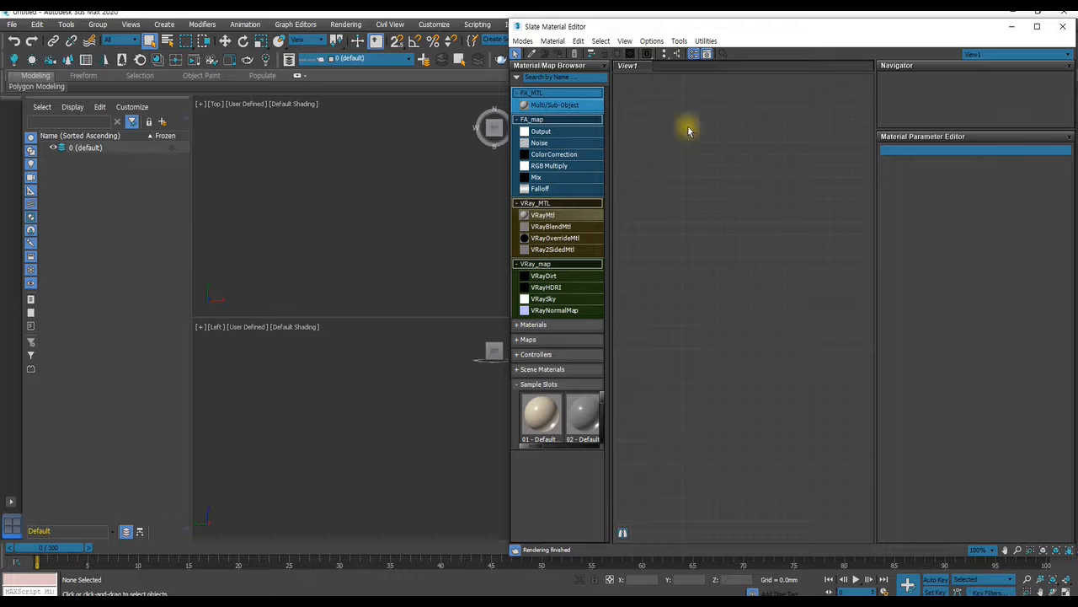
Create a box about 92 × 92 × 113 mm in the Top viewport, moving the material editor aside for access.
drag(705, 29, 778, 268)
click(895, 177)
drag(272, 172, 352, 251)
click(345, 204)
click(337, 154)
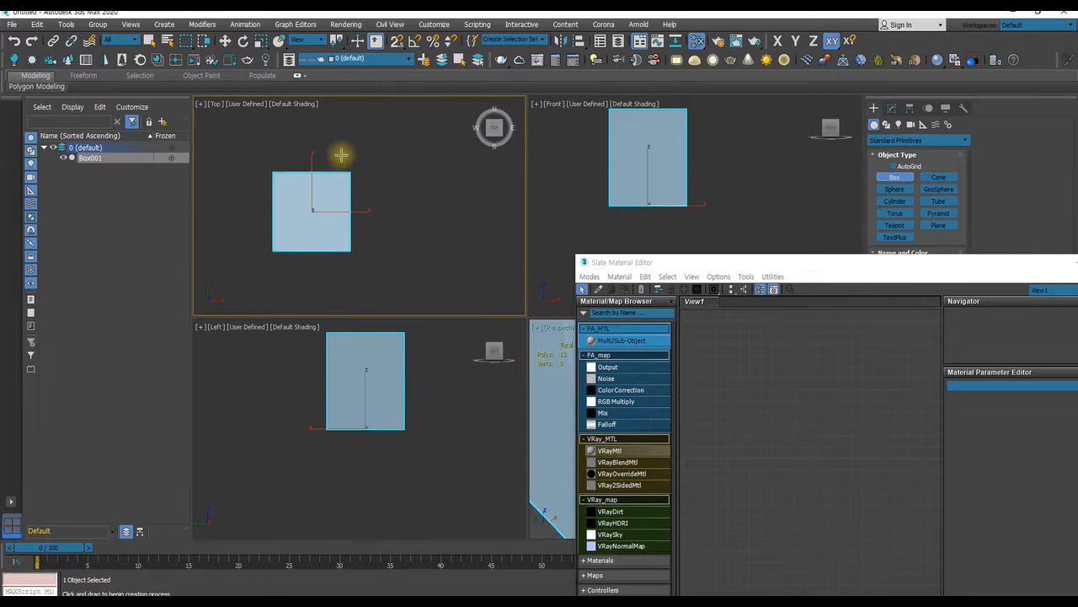
drag(719, 269, 672, 79)
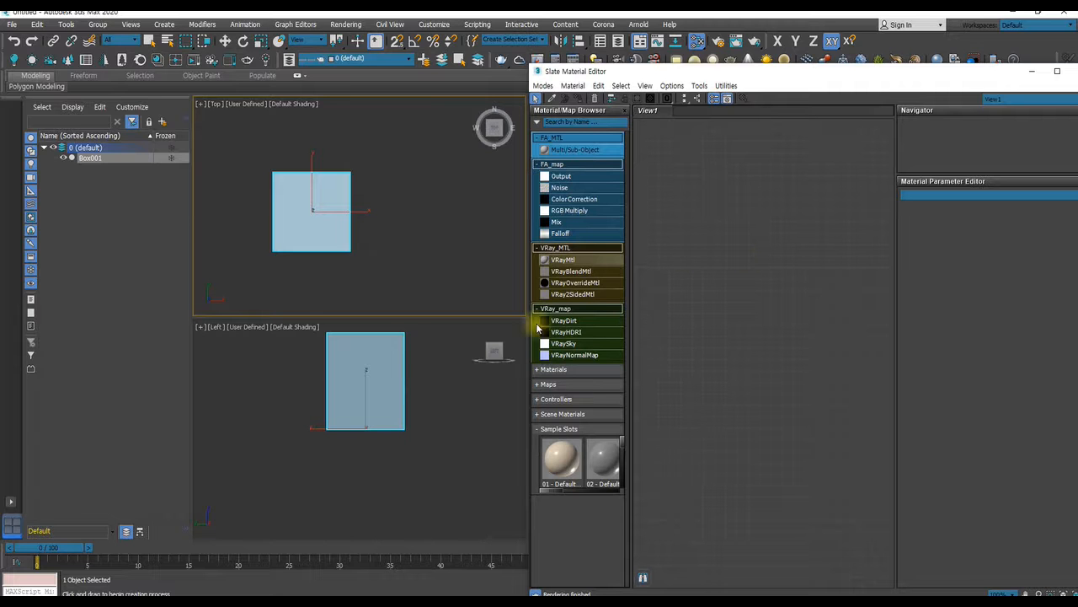
Collapse the FA_MTL, FA_map, VRay_MTL and VRay_map groups in the Material/Map Browser.
click(540, 248)
click(537, 163)
click(536, 137)
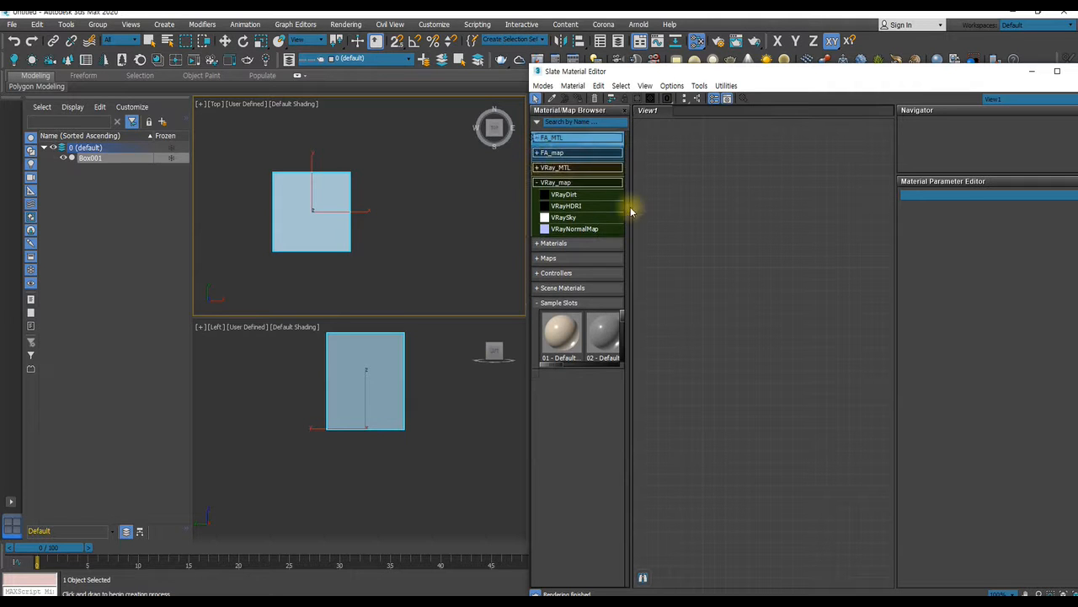
click(536, 183)
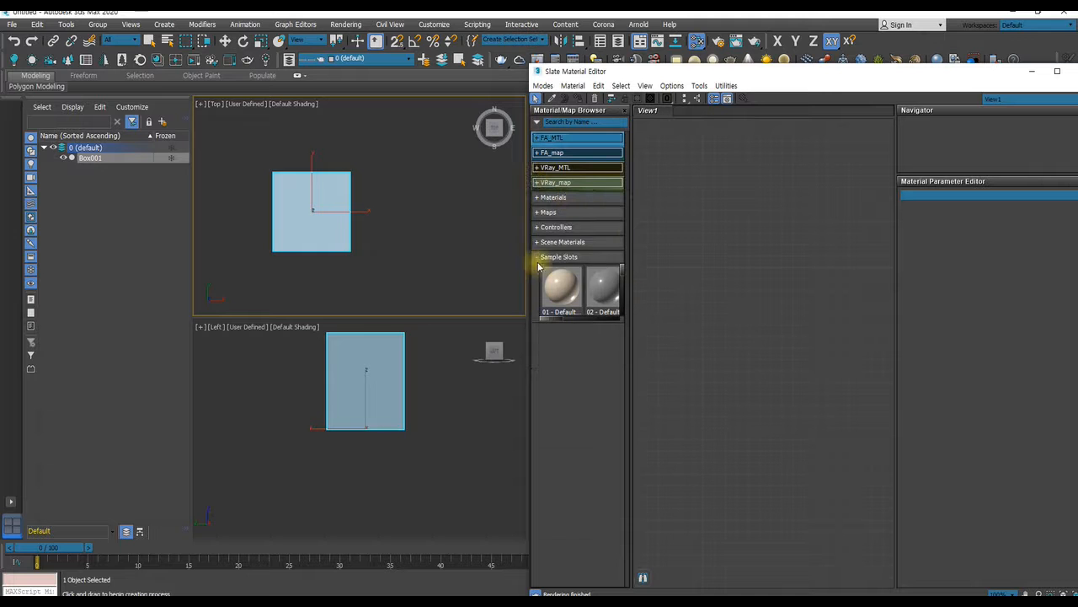
Expand the V-Ray materials in the browser and add a VRayMtl node to View1.
click(536, 197)
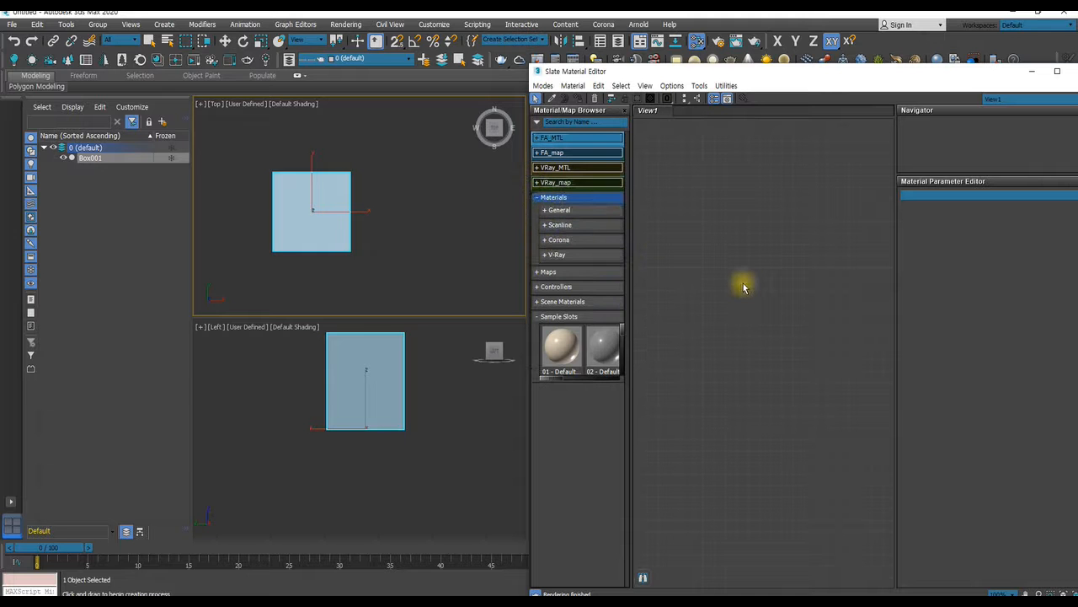
click(544, 255)
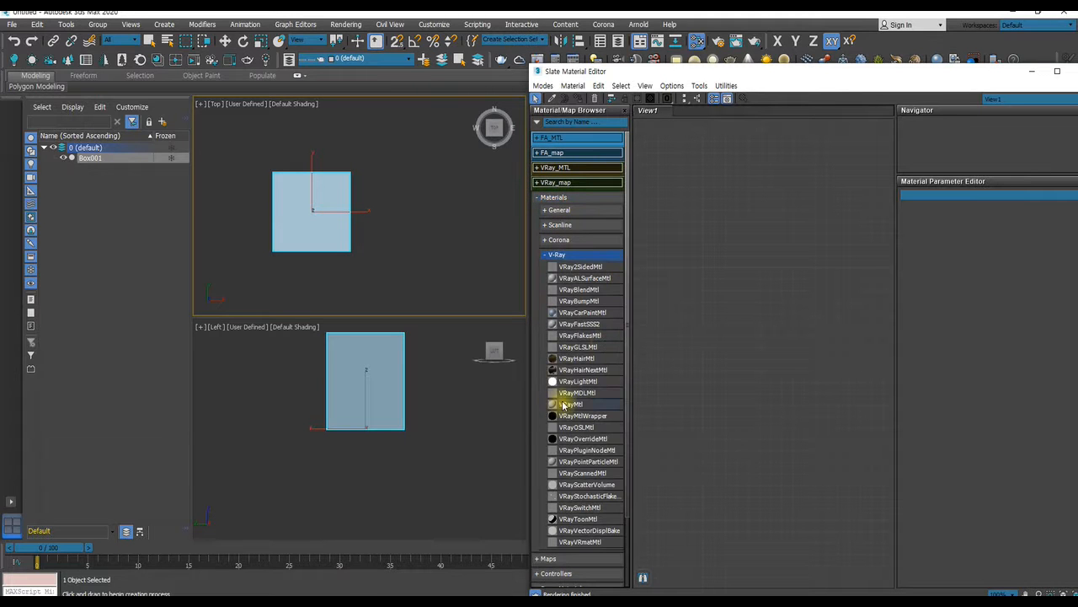
drag(563, 405, 696, 206)
Examine the material and map categories that can be added directly from the empty area of View1.
right_click(786, 217)
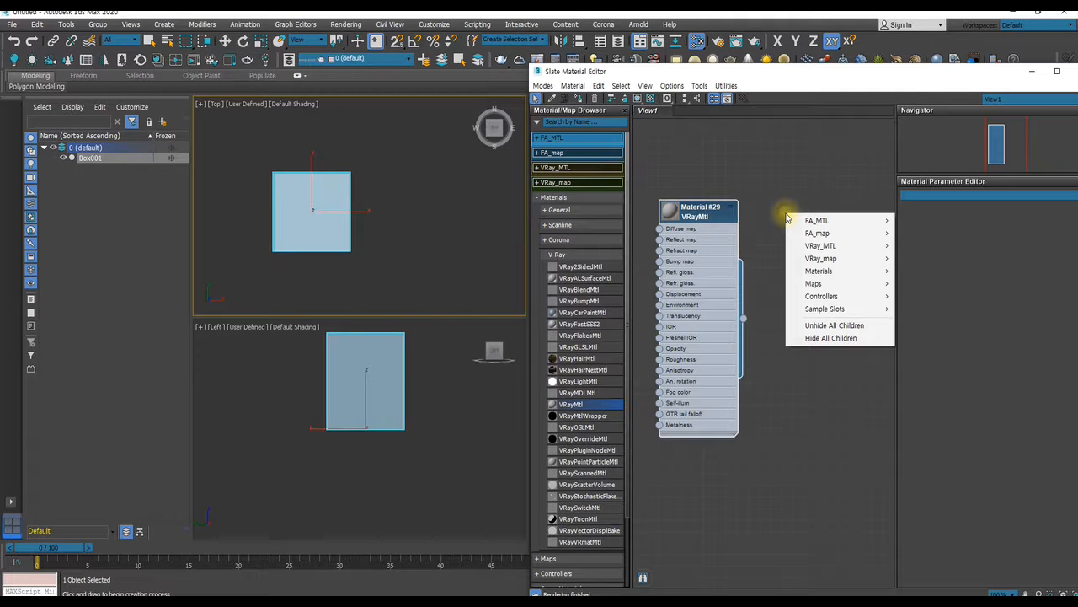
mouse_move(837, 271)
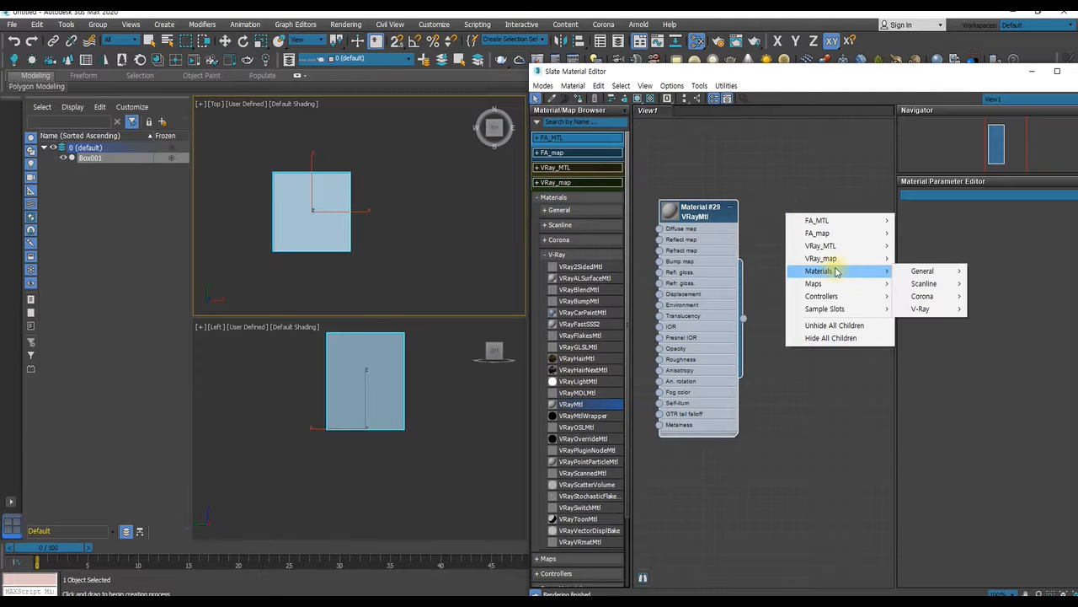
mouse_move(920, 308)
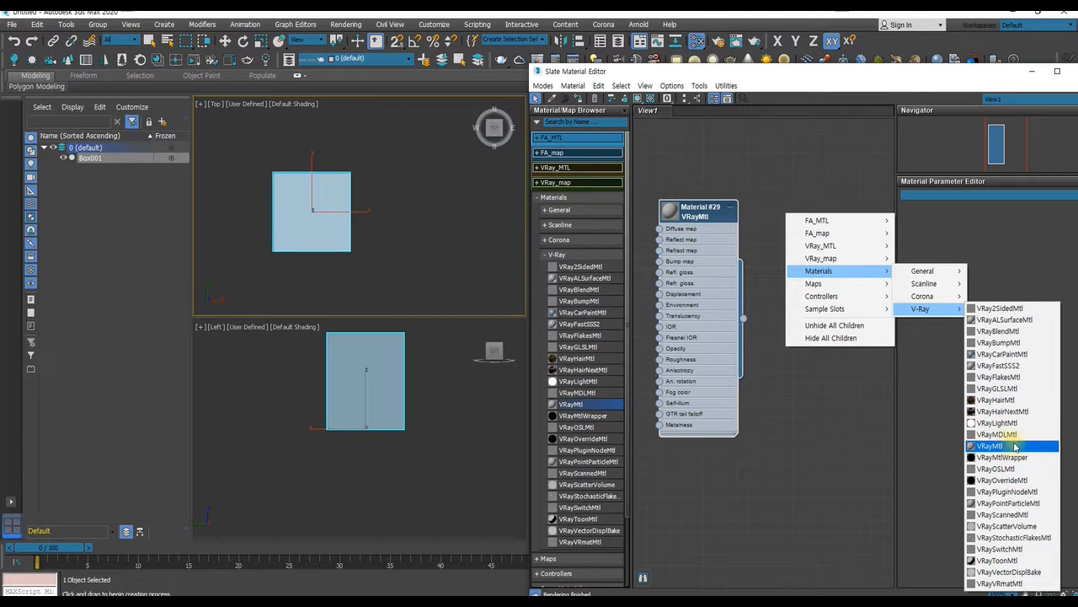
mouse_move(816, 222)
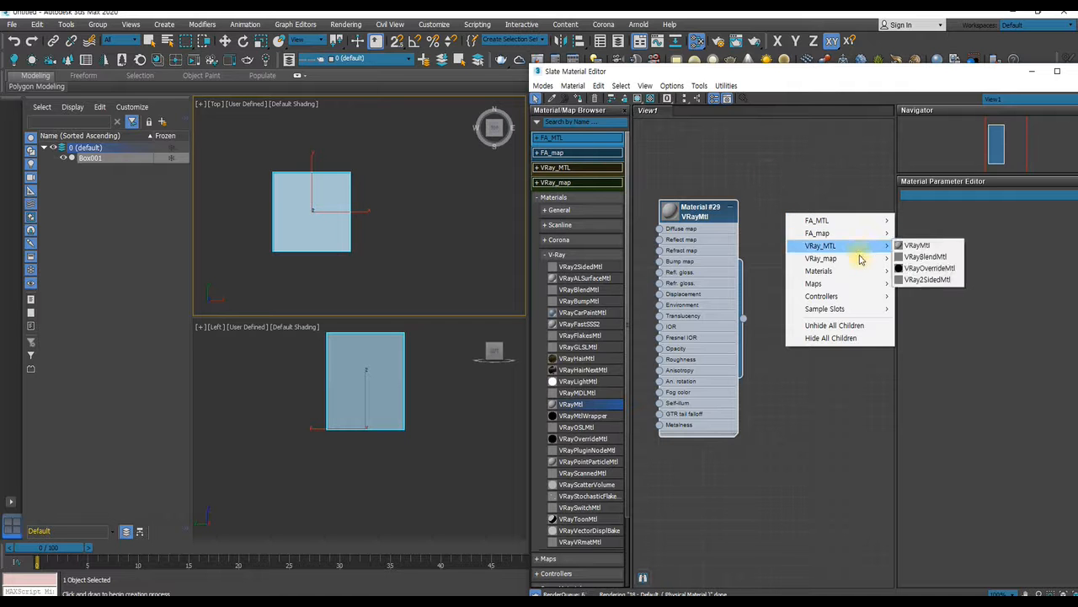
click(783, 174)
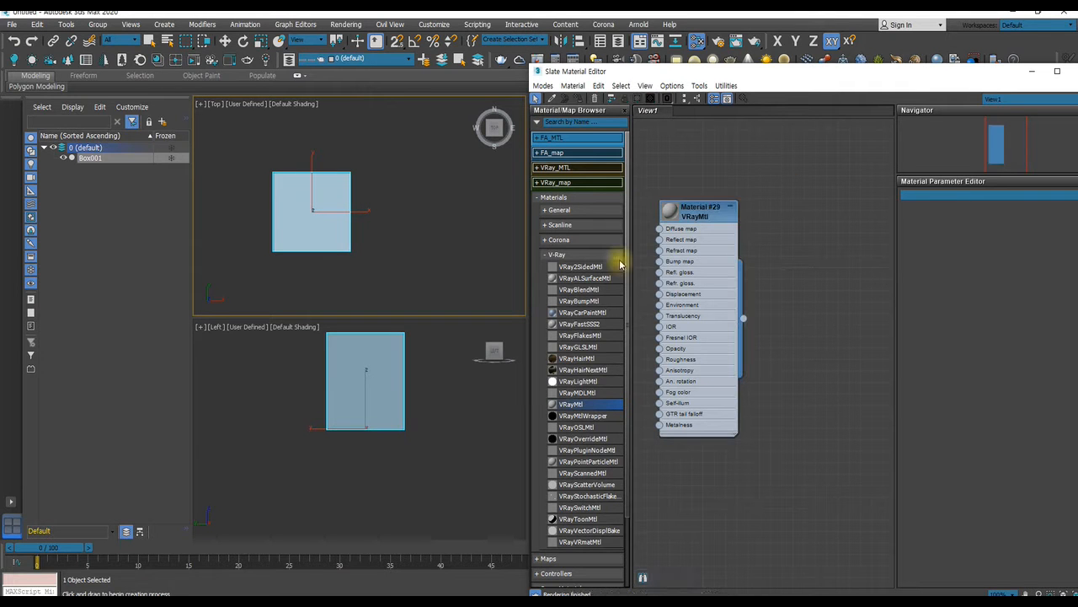
right_click(842, 218)
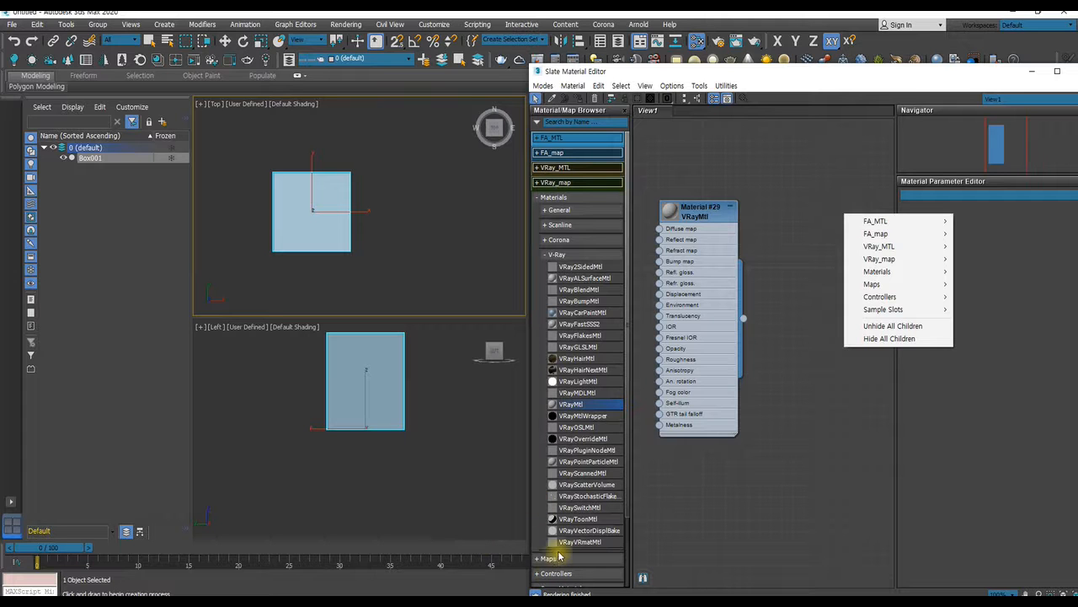
click(774, 191)
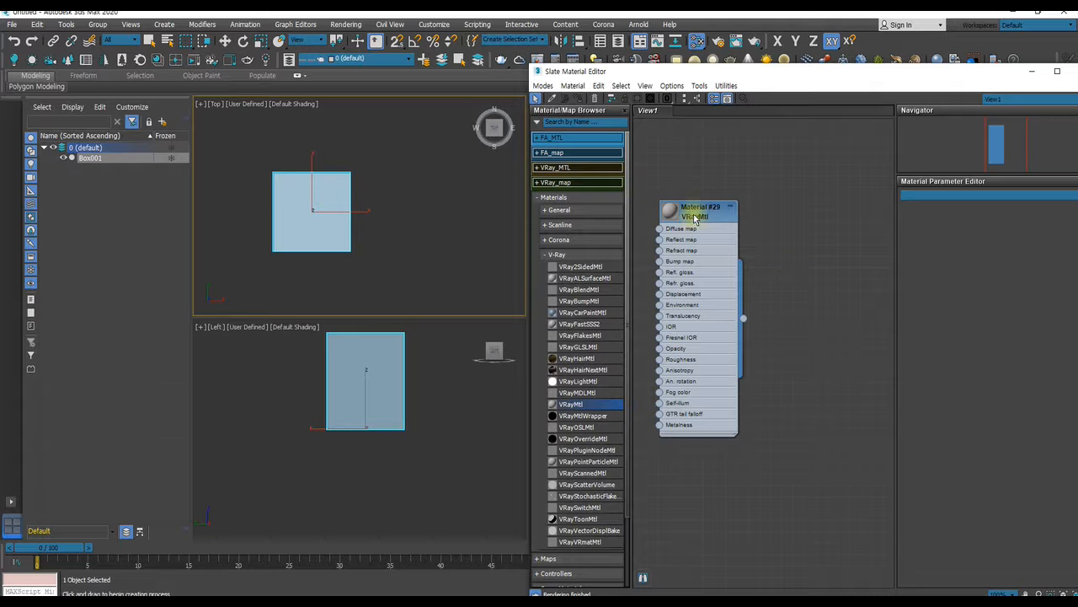
Reposition the VRayMtl node, show its parameters, and assign the material to the selected box.
drag(736, 219, 758, 209)
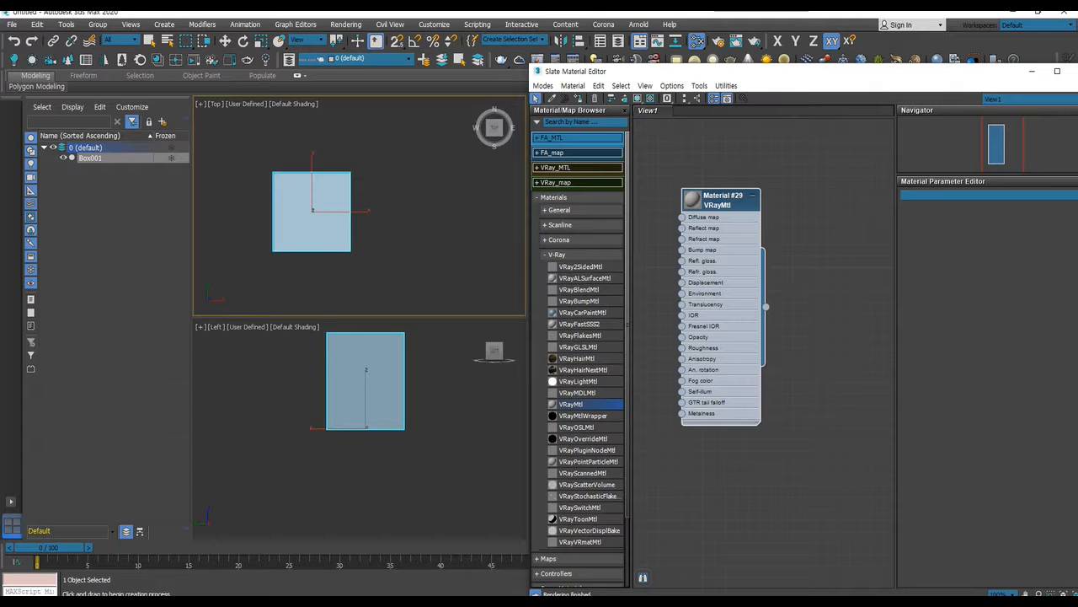
mouse_move(695, 200)
mouse_down()
mouse_move(727, 197)
mouse_move(684, 201)
mouse_up()
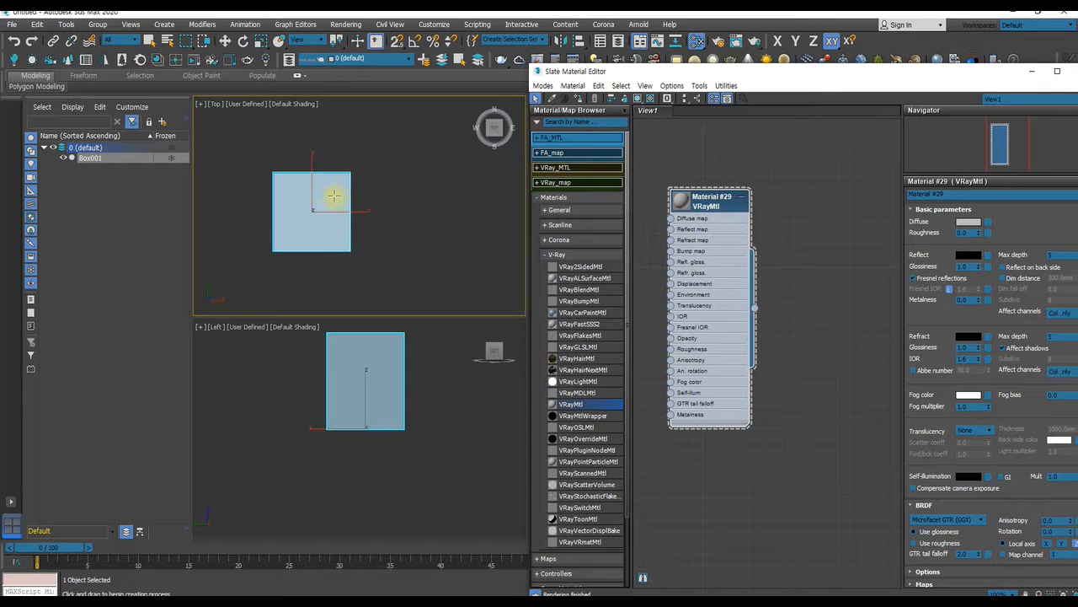
click(578, 100)
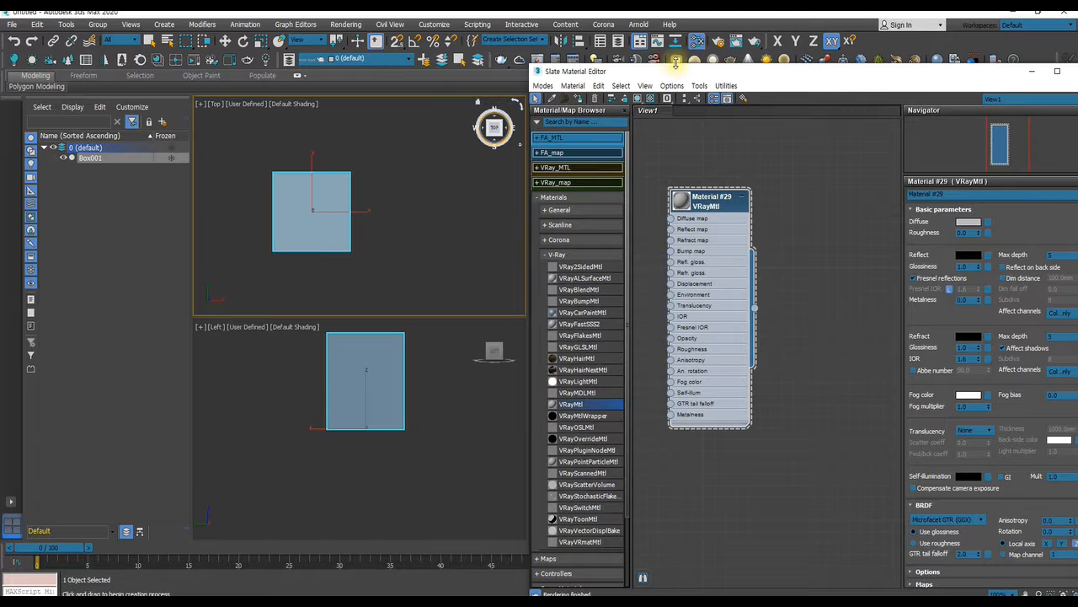
Deselect the box in the Perspective viewport and change the VRayMtl's diffuse color to light cyan-blue.
drag(670, 76, 169, 36)
scroll(686, 384, down, 5)
middle_drag(662, 378, 675, 398)
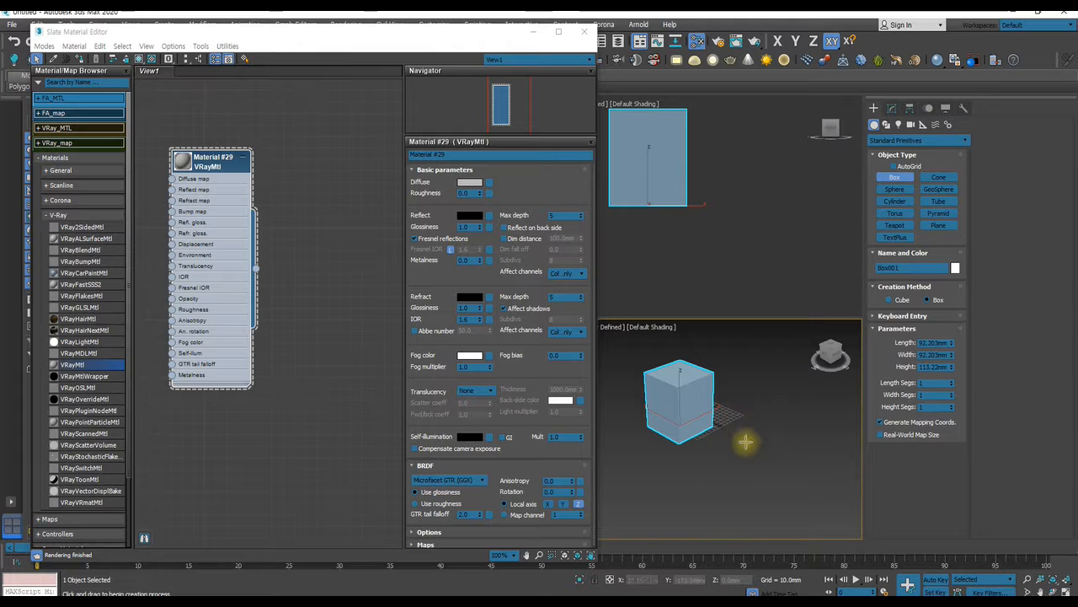
right_click(745, 441)
click(715, 454)
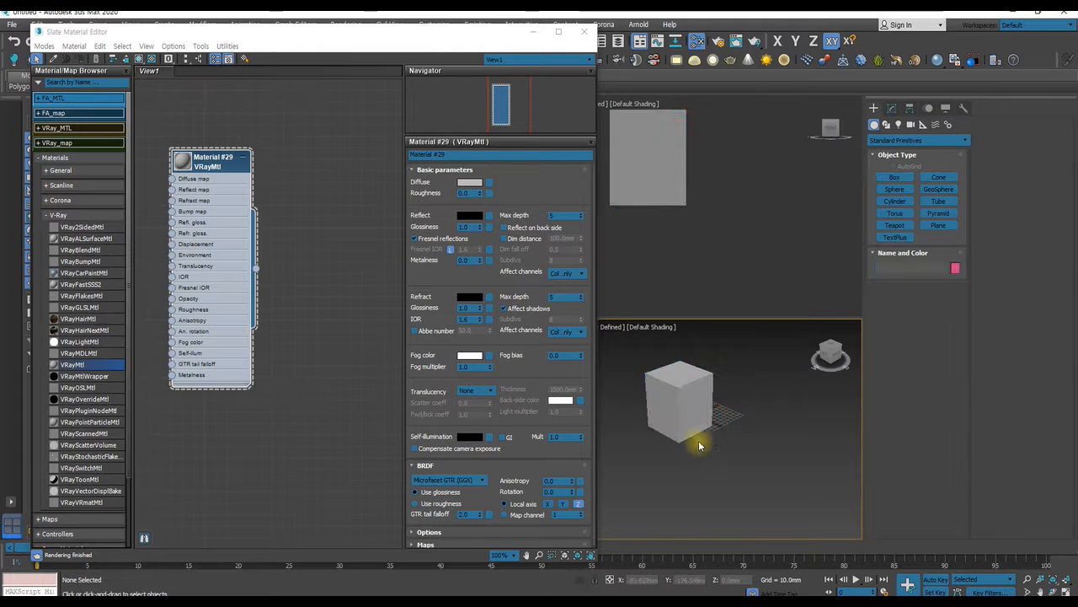
click(468, 188)
click(273, 83)
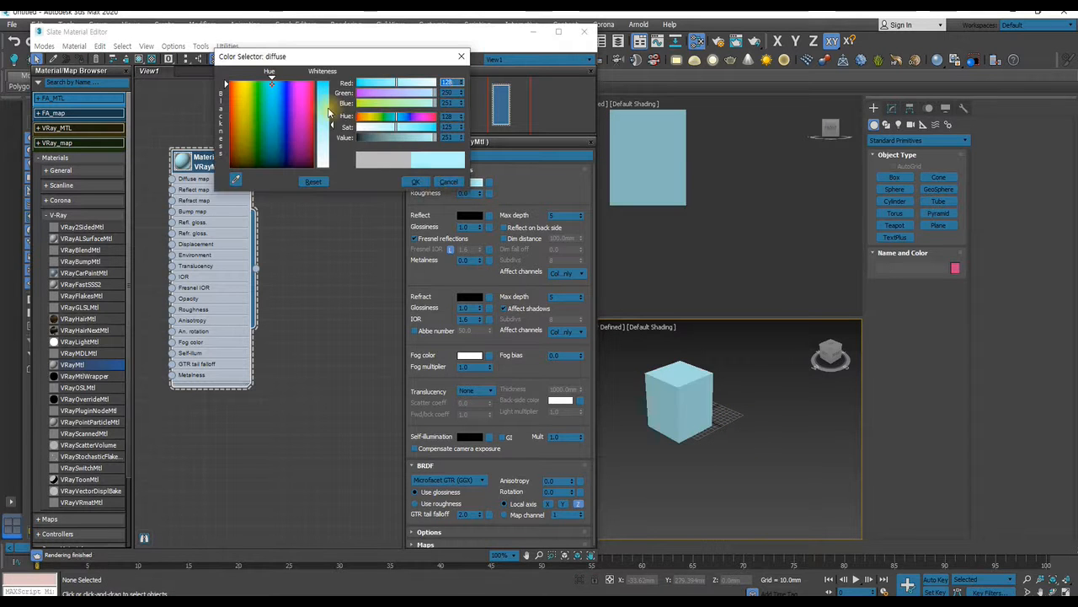
drag(332, 123, 333, 107)
click(418, 182)
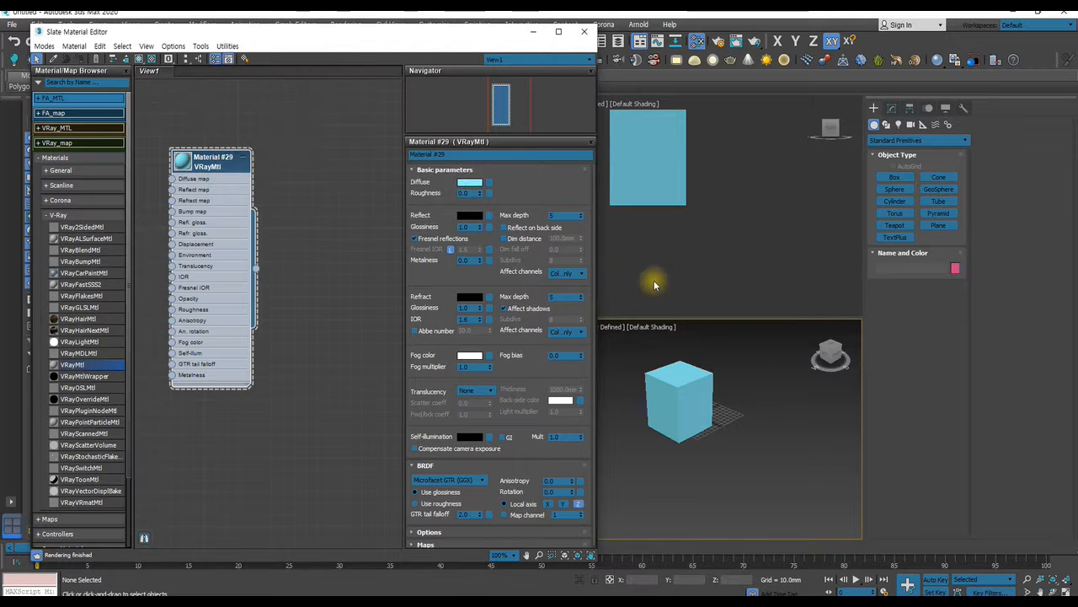
Move the material editor window aside, delete the VRayMtl node from View1, and pick the material back from the box.
drag(337, 33, 308, 18)
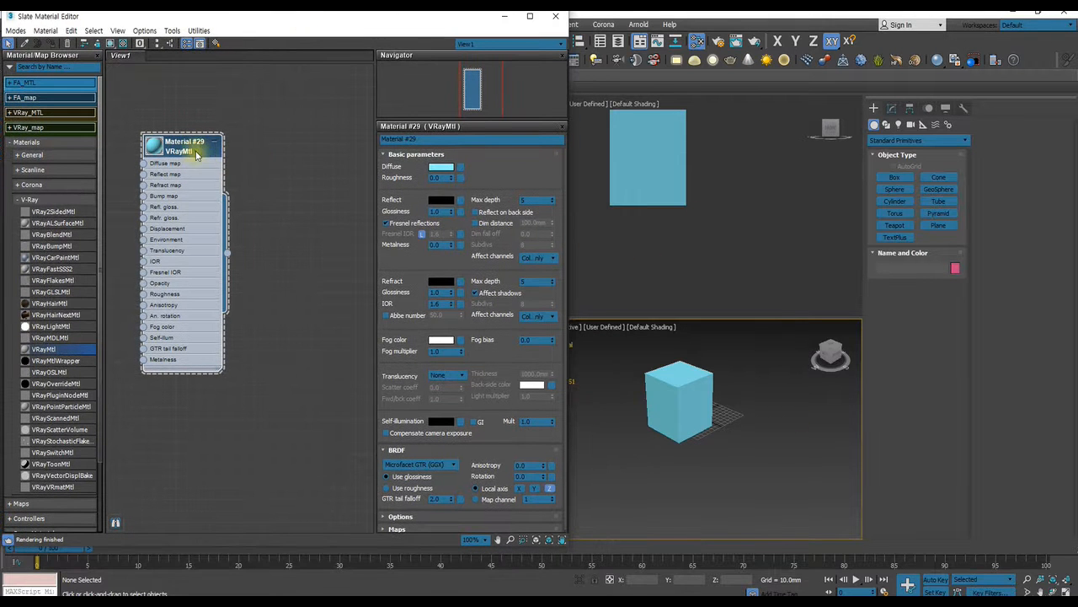
key(Delete)
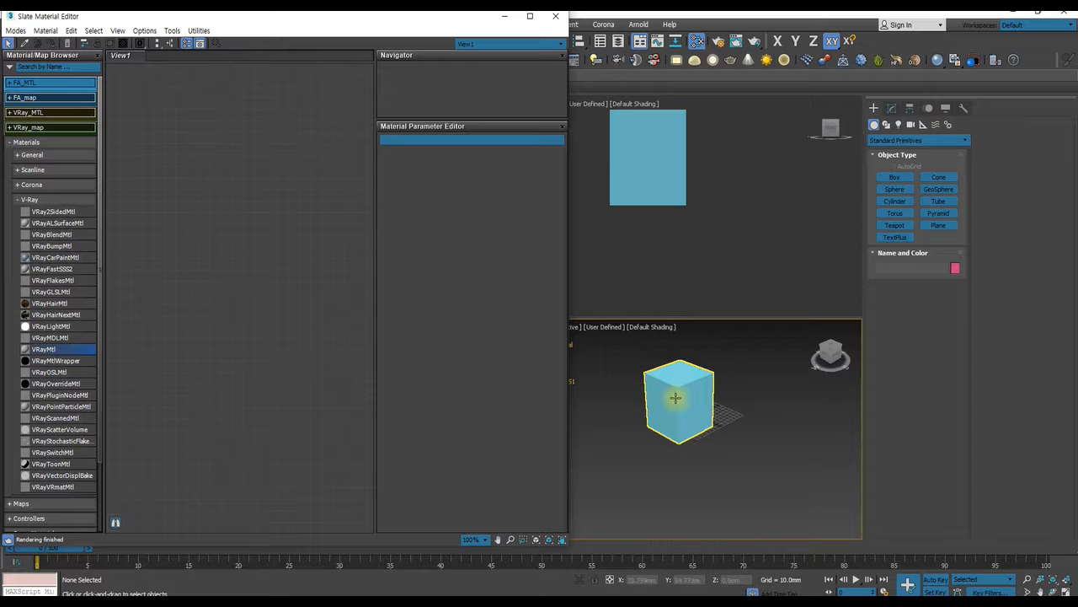
click(22, 43)
click(661, 371)
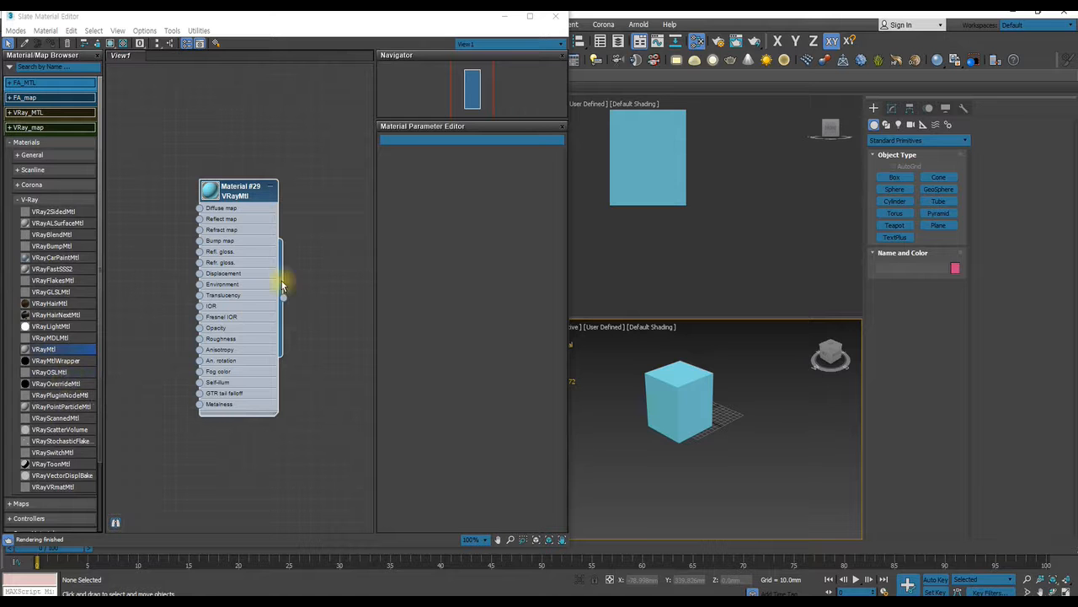
Remove the VRayMtl node from View1 once more and retrieve it from the box with Pick from Object.
right_click(310, 249)
click(272, 138)
click(239, 194)
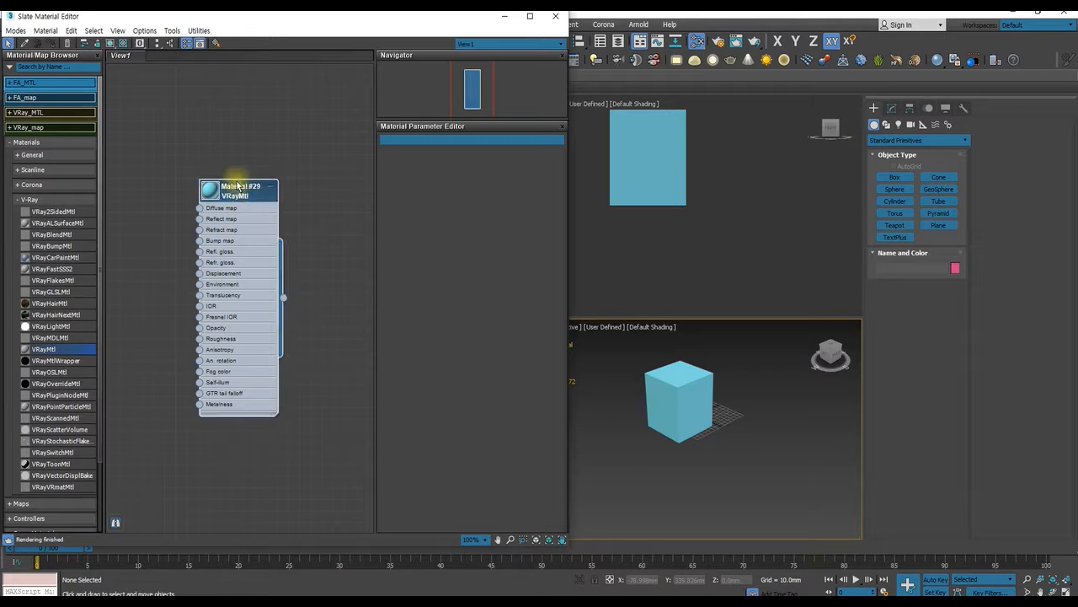
click(72, 43)
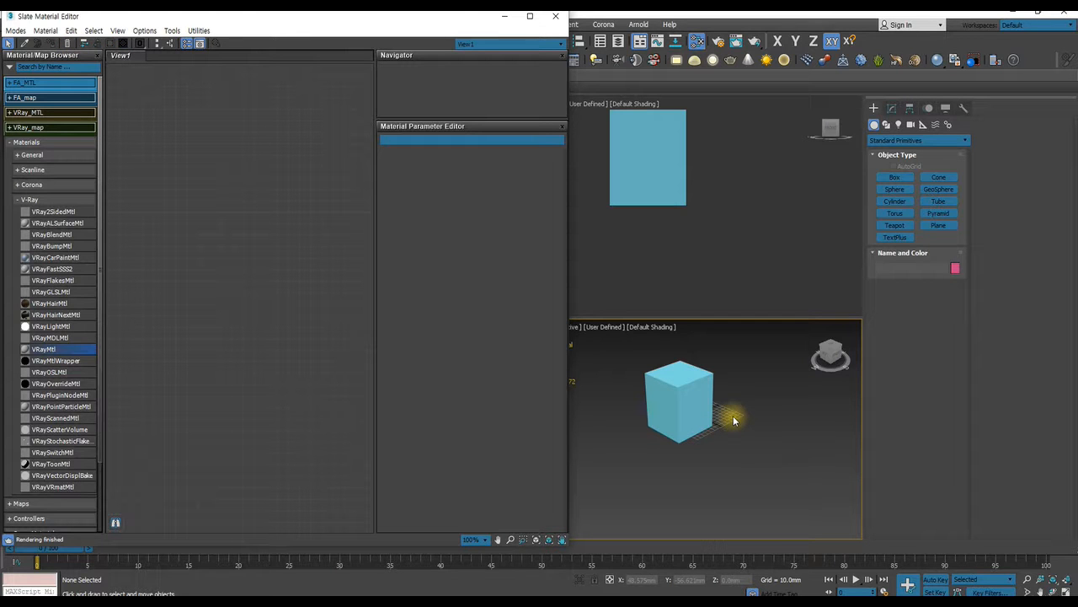
click(45, 30)
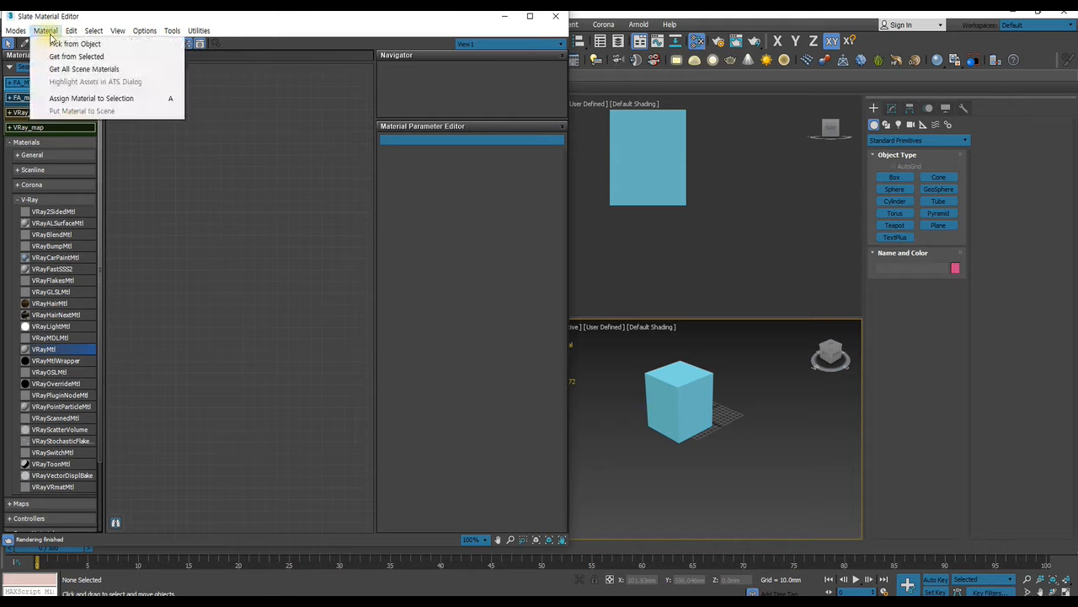
click(115, 46)
click(689, 391)
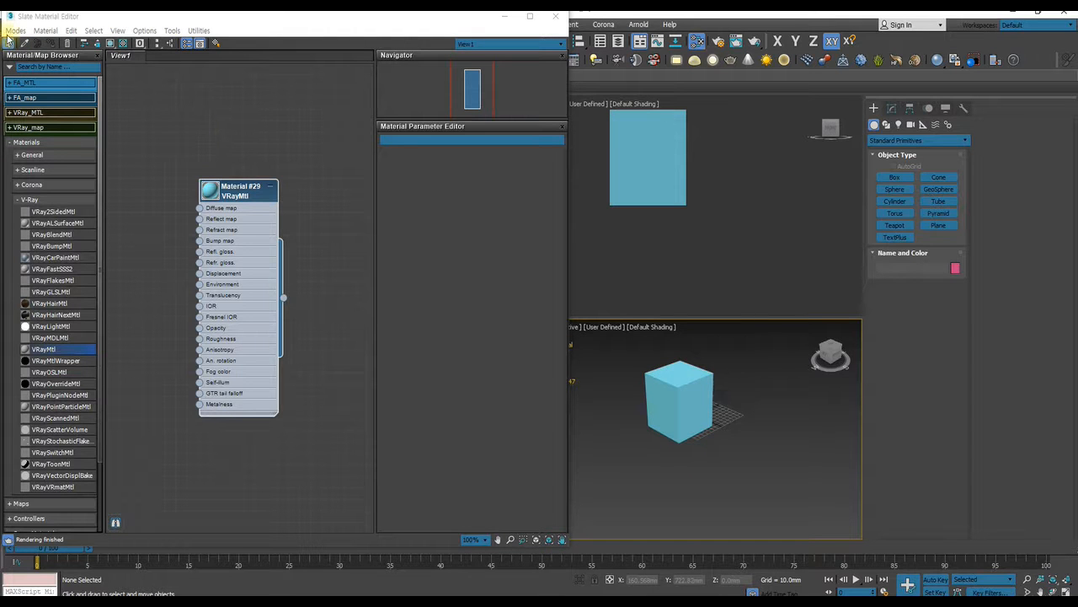
Clone the box along the X axis into three copies, forming a row of four boxes.
click(664, 403)
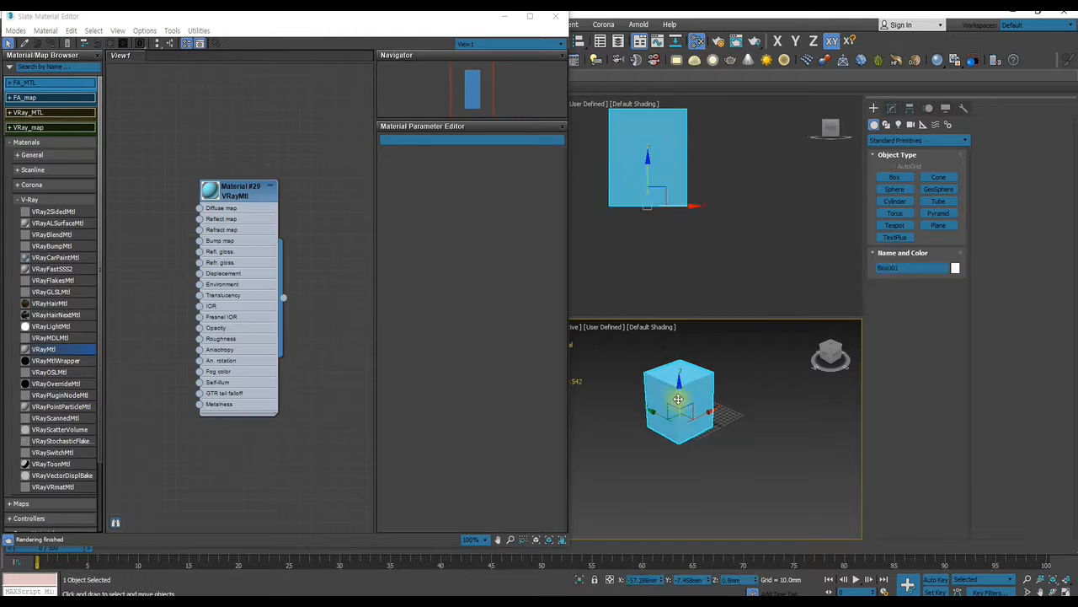
middle_drag(688, 422, 674, 468)
shift+drag(690, 460, 753, 421)
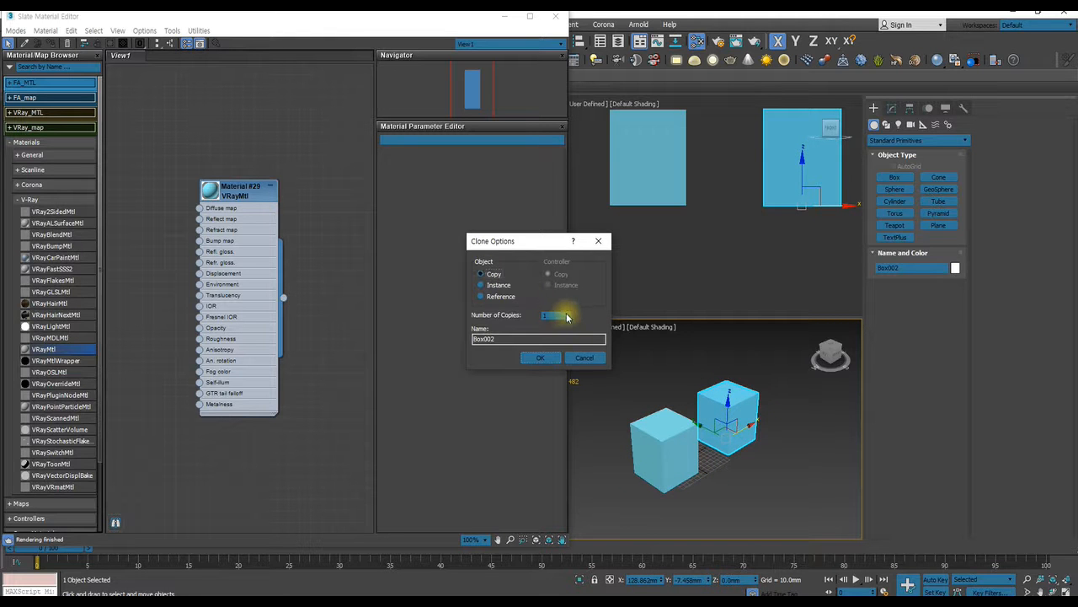
click(540, 357)
scroll(725, 425, up, 2)
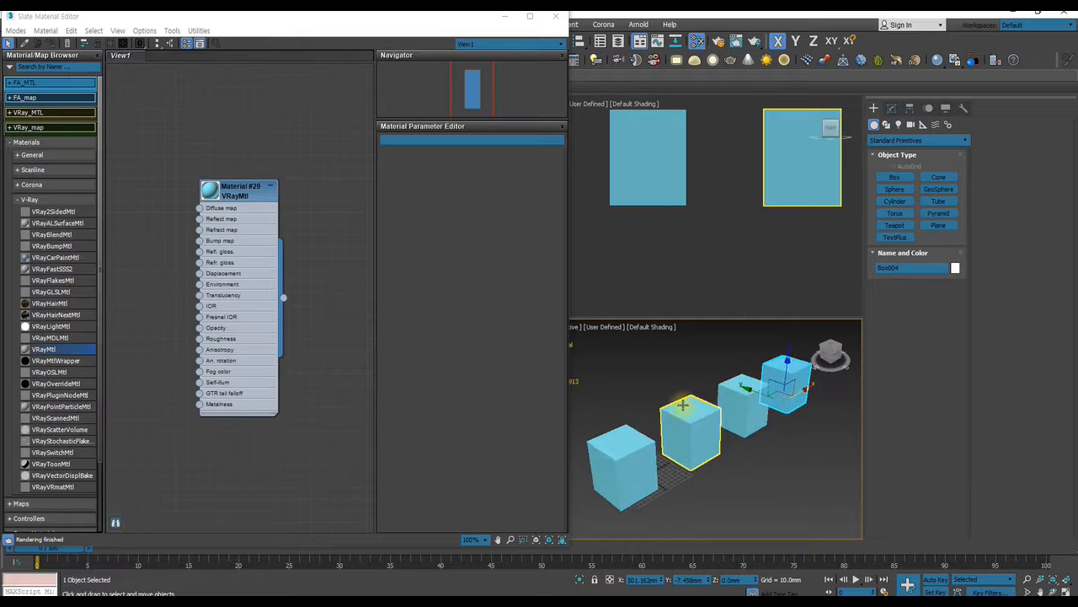
Collapse the VRayMtl node in View1 and clone it into three more nodes stacked below it.
click(269, 185)
mouse_move(258, 202)
mouse_down()
mouse_move(219, 166)
mouse_move(208, 123)
mouse_move(218, 199)
mouse_up()
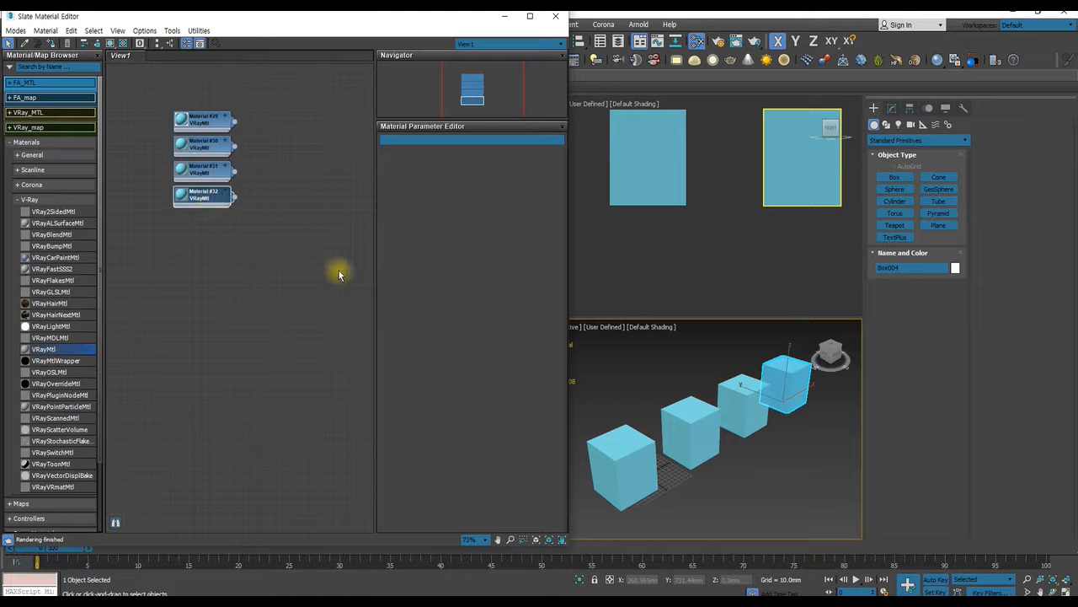
Set the diffuse color of Material #30 to light orange.
double_click(202, 143)
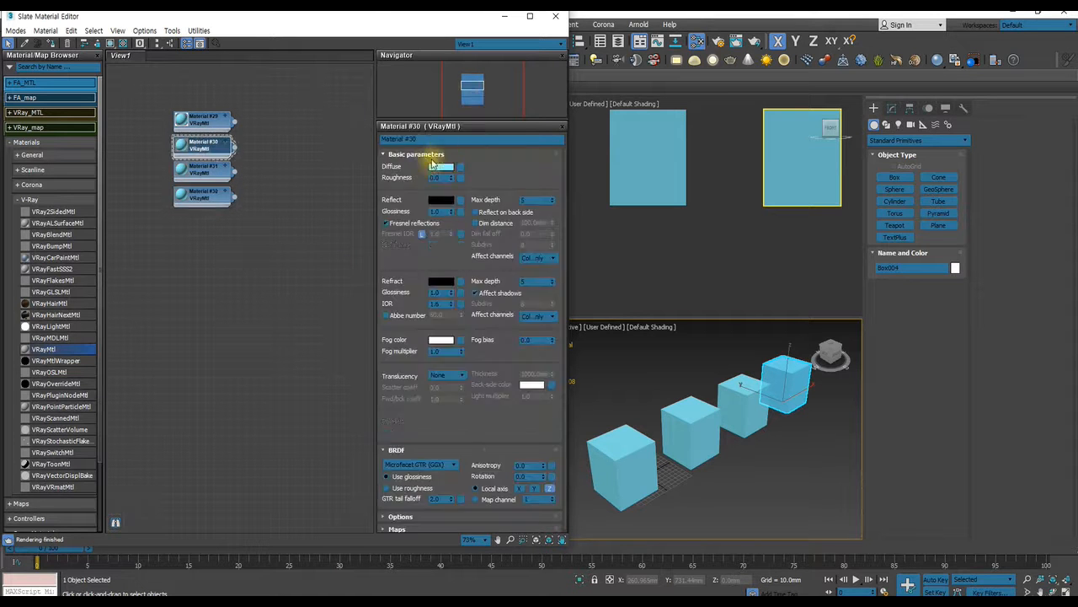
click(448, 169)
click(236, 110)
click(410, 181)
Set the diffuse color of Material #31 to pink.
click(202, 171)
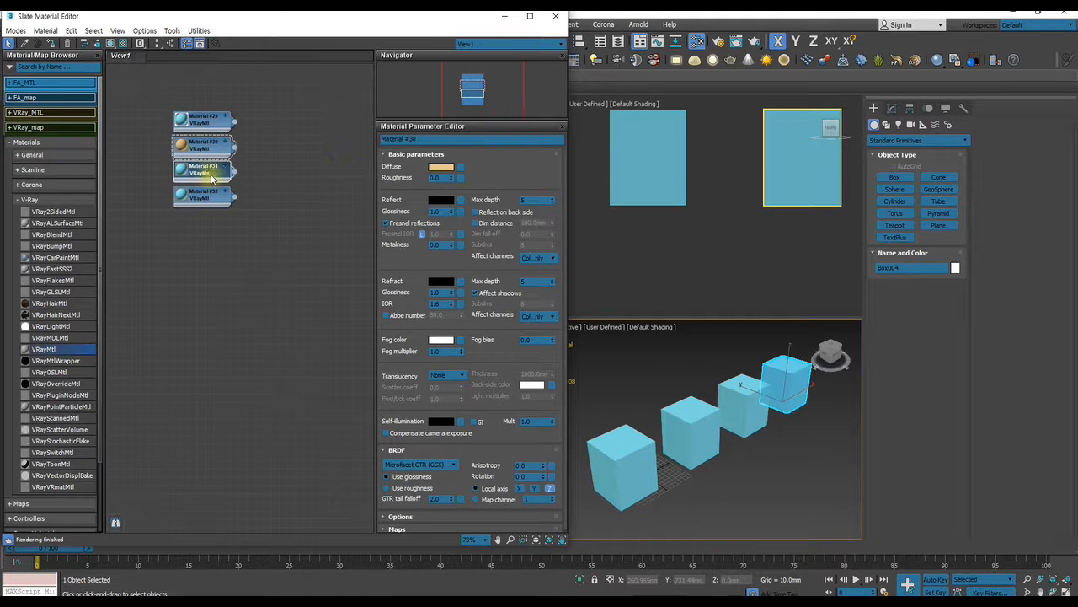
double_click(212, 178)
click(440, 167)
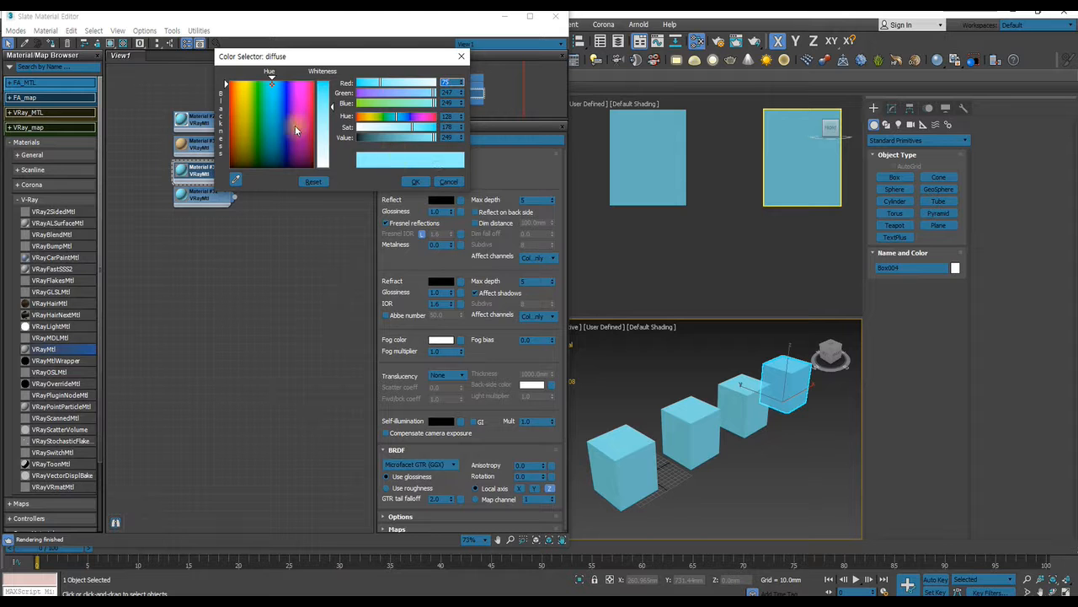
click(305, 111)
click(414, 182)
Set the diffuse color of Material #32 to a muted green.
double_click(202, 195)
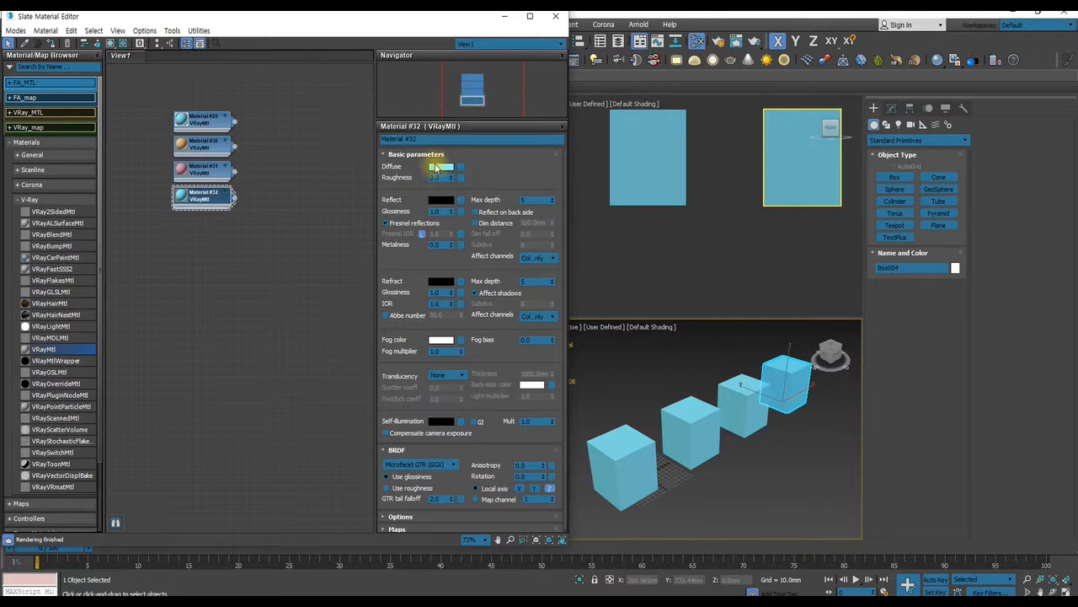
click(438, 167)
click(259, 112)
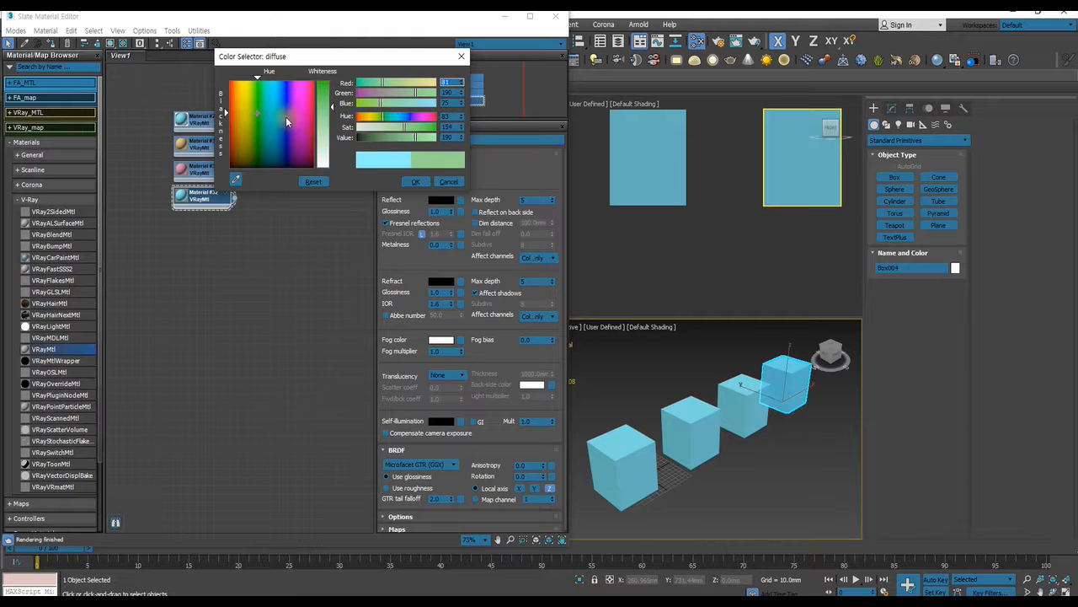
click(416, 182)
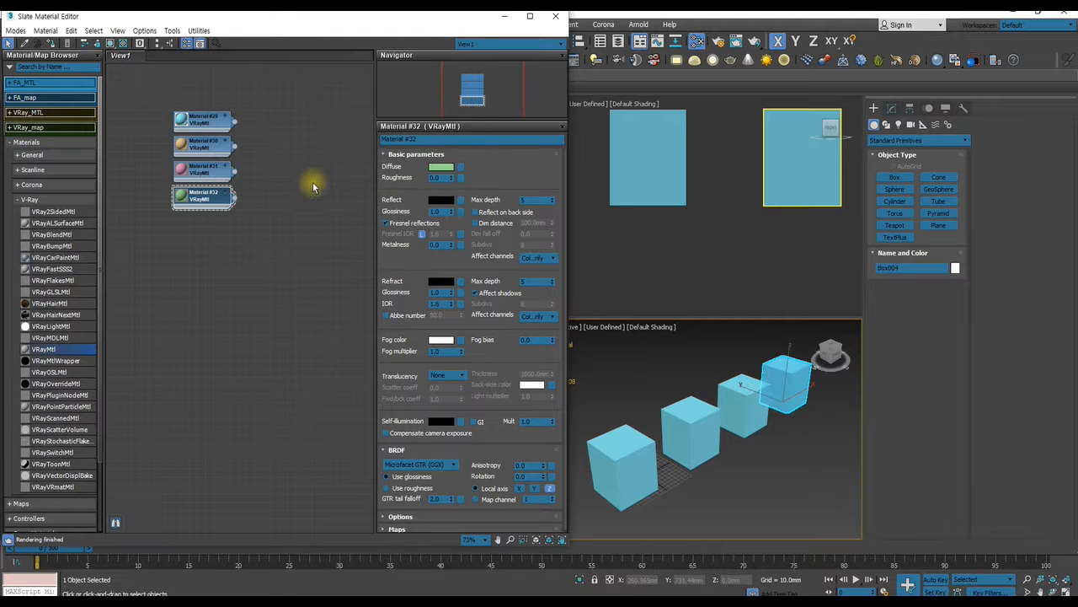
Assign the green Material #32 to the farthest box and the pink Material #31 to the third box in the row.
click(46, 42)
click(754, 401)
click(211, 167)
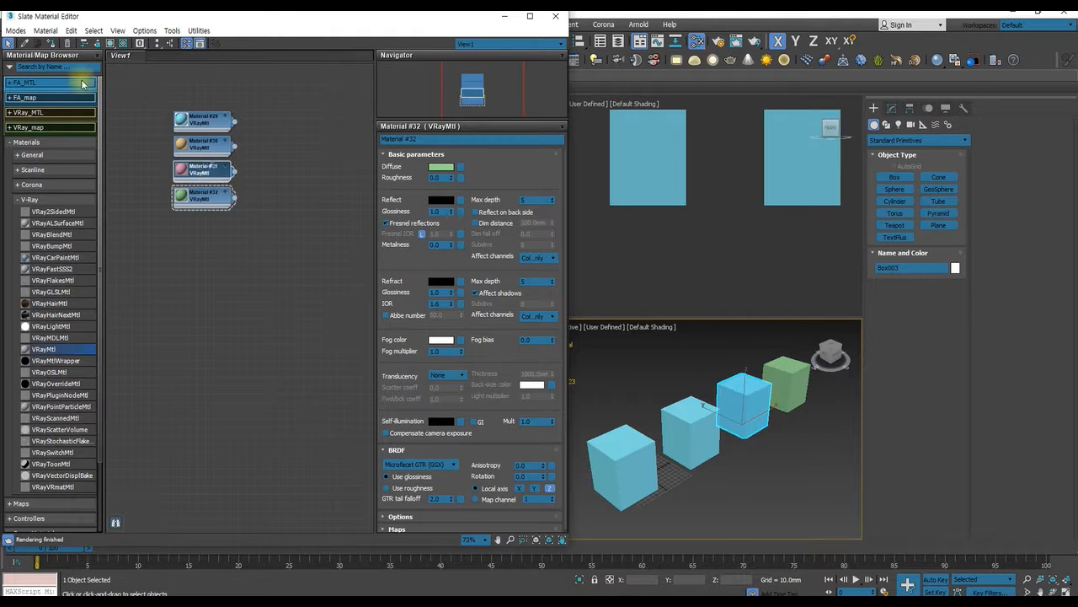
click(46, 42)
Assign the orange Material #30 to the second box in the row.
click(699, 418)
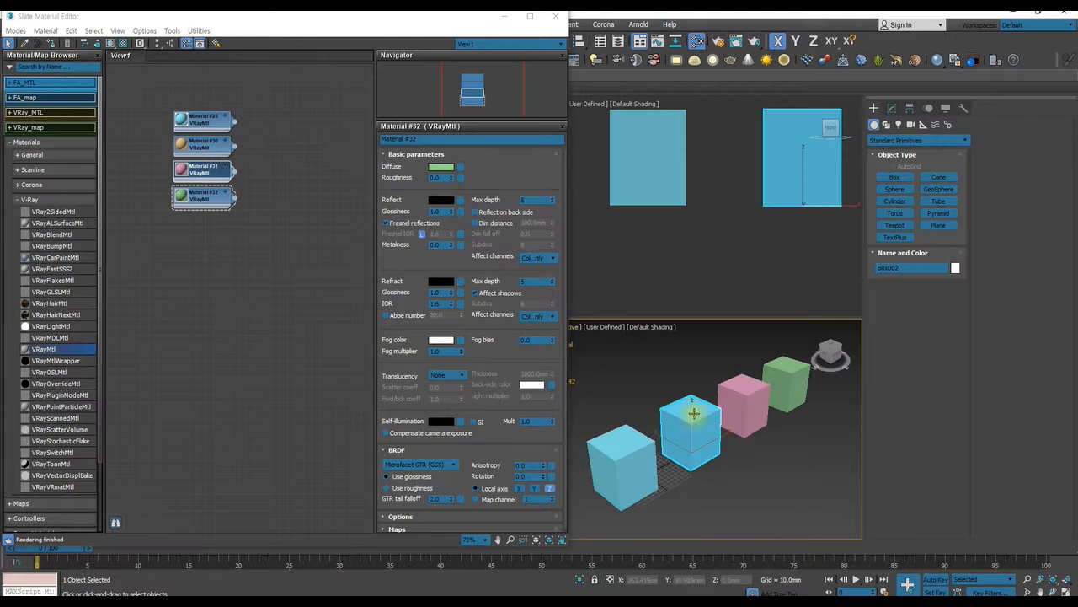
click(207, 150)
key(a)
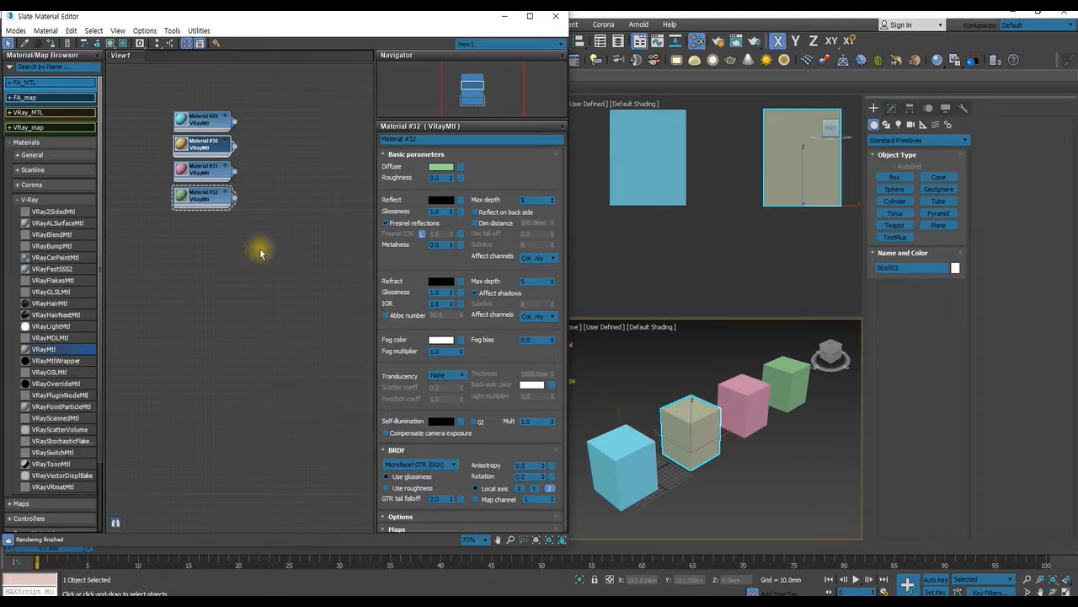
Clear all material nodes from View1 and bring them back with Get All Scene Materials.
key(Delete)
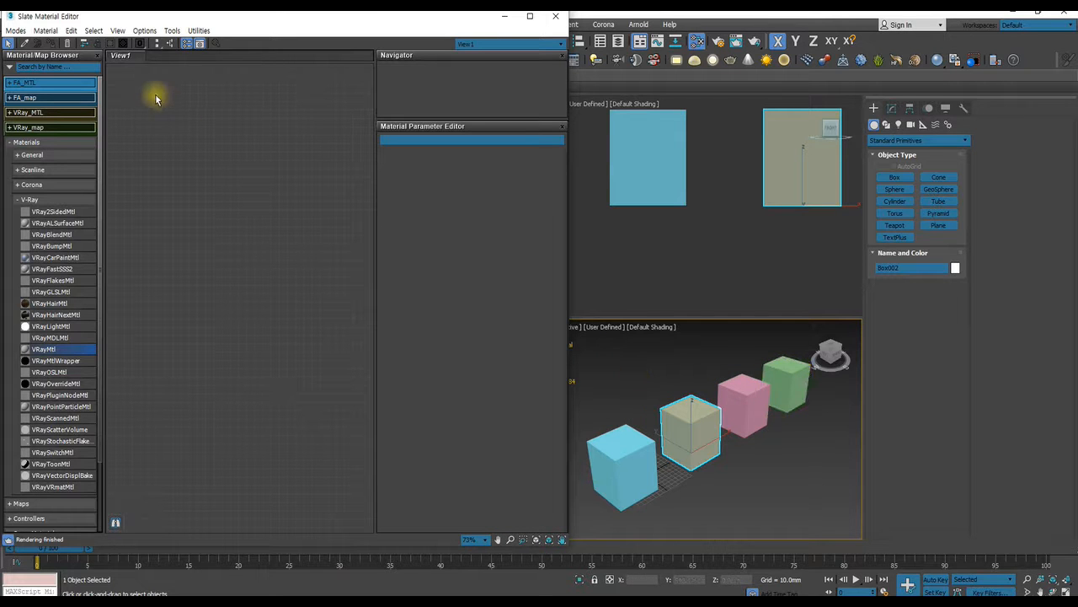
click(47, 31)
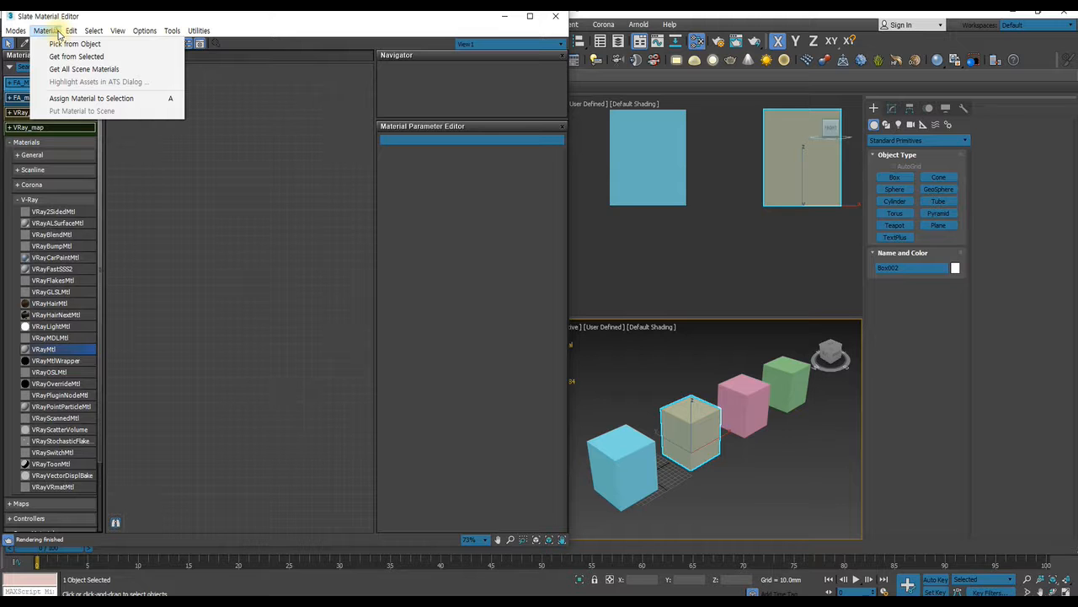
click(81, 70)
Delete all the retrieved scene material nodes from View1.
scroll(285, 256, down, 3)
drag(217, 160, 337, 425)
key(Delete)
scroll(259, 252, up, 1)
Select the second and third boxes and load their materials into View1 with Get from Selected.
click(661, 379)
click(694, 410)
ctrl+click(746, 394)
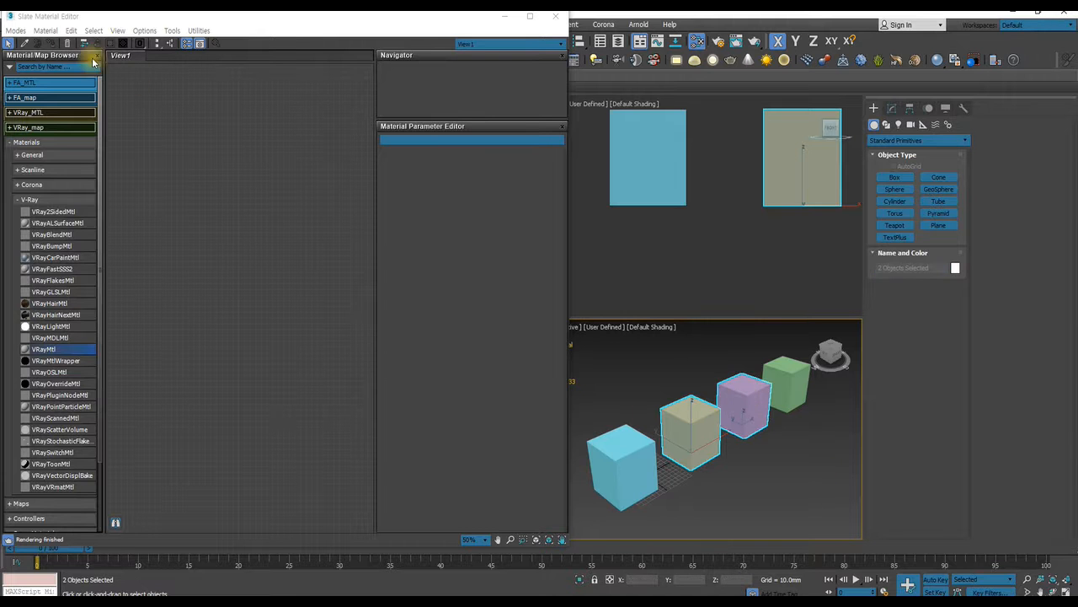
click(45, 30)
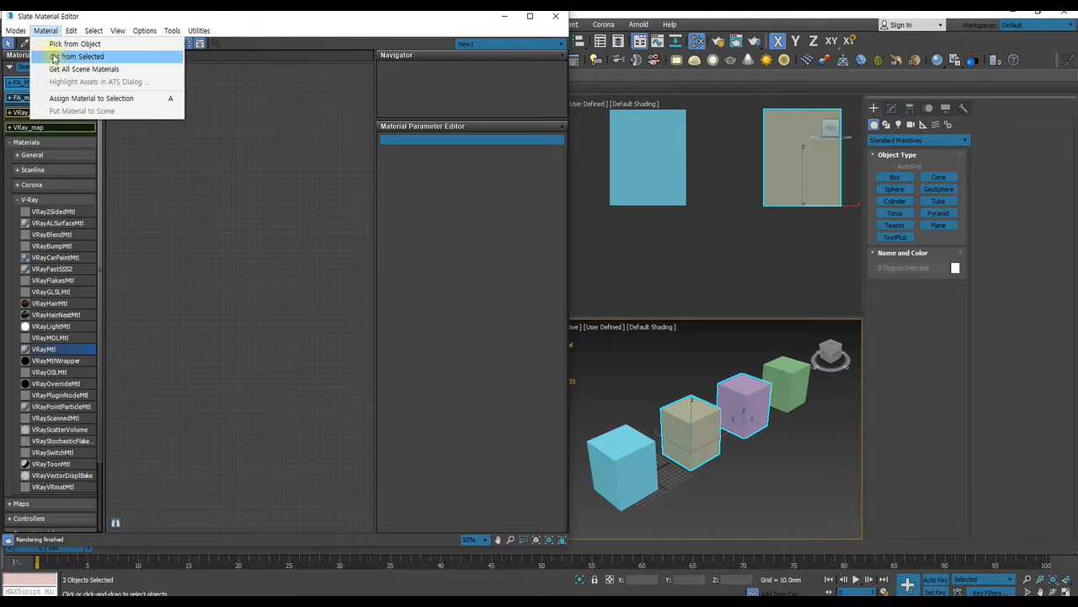
click(56, 58)
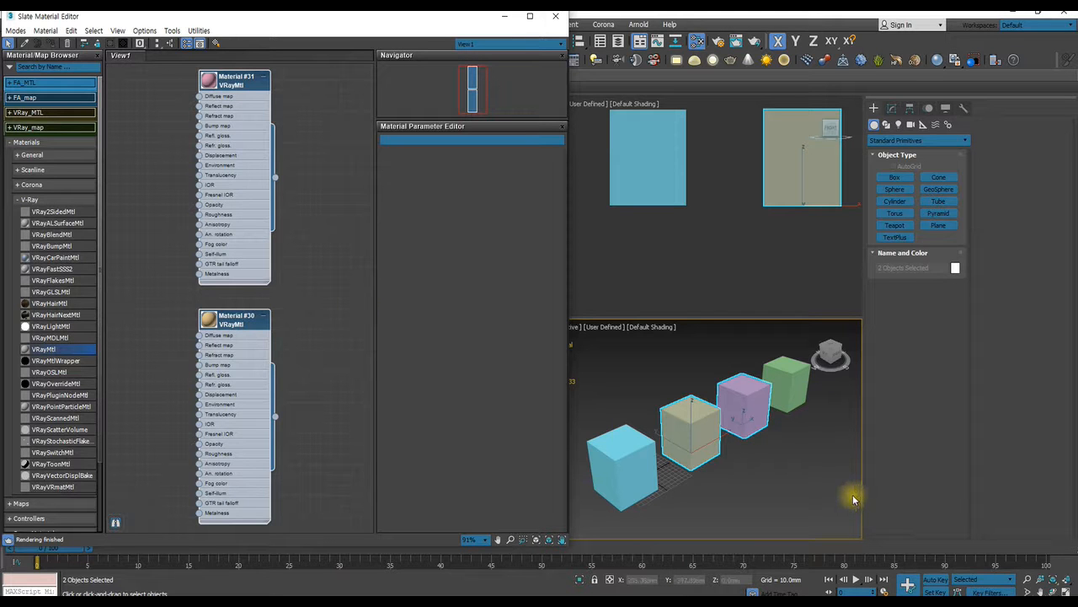
middle_drag(262, 230, 224, 276)
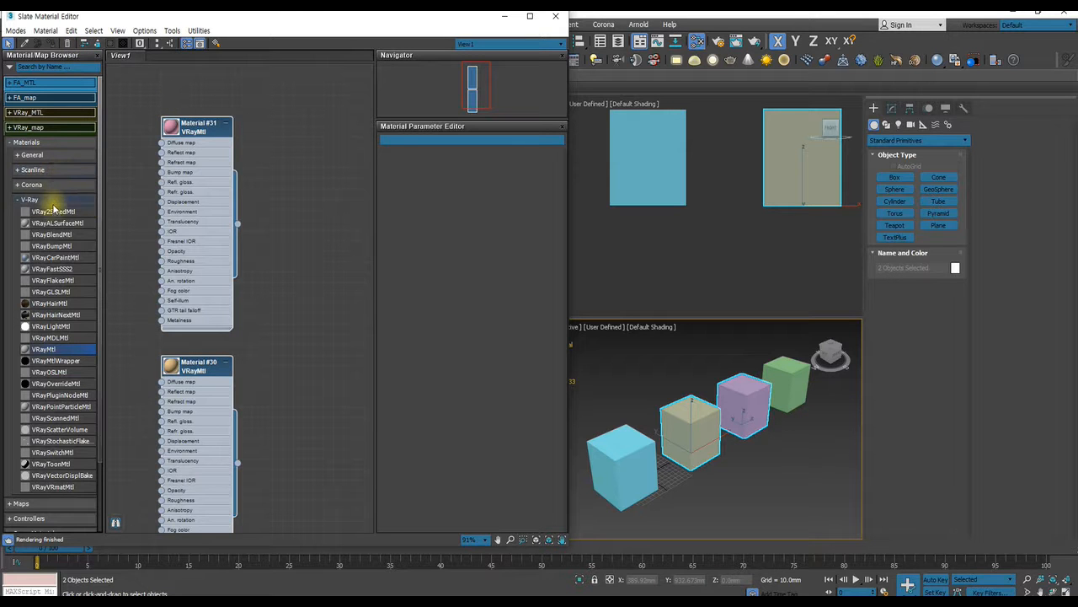
Expand the General maps in the browser and connect a Checker map to the Diffuse map slot of Material #31.
click(12, 144)
click(20, 156)
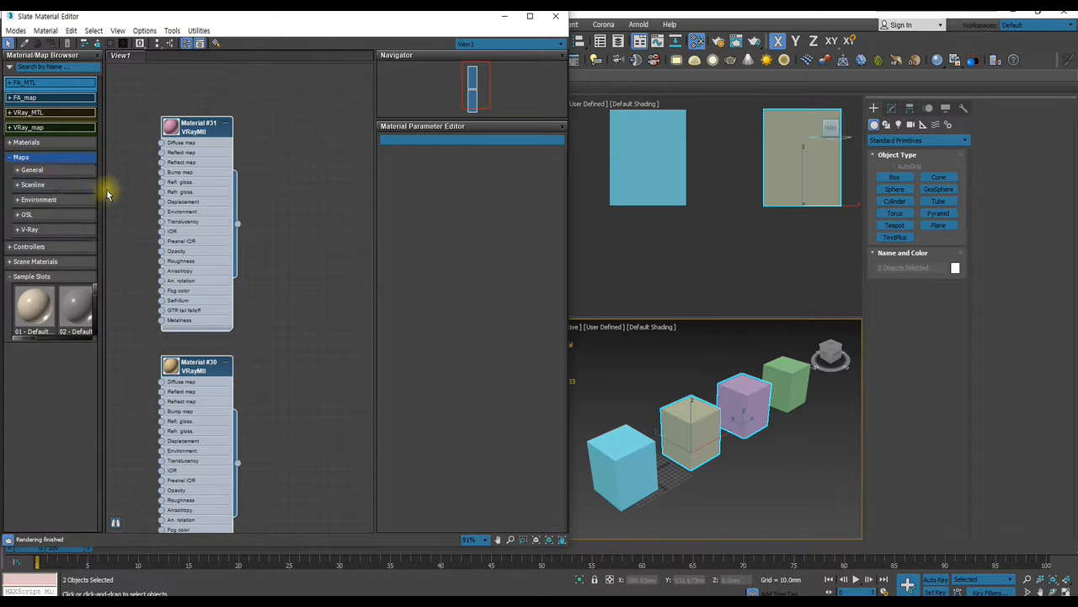
click(17, 170)
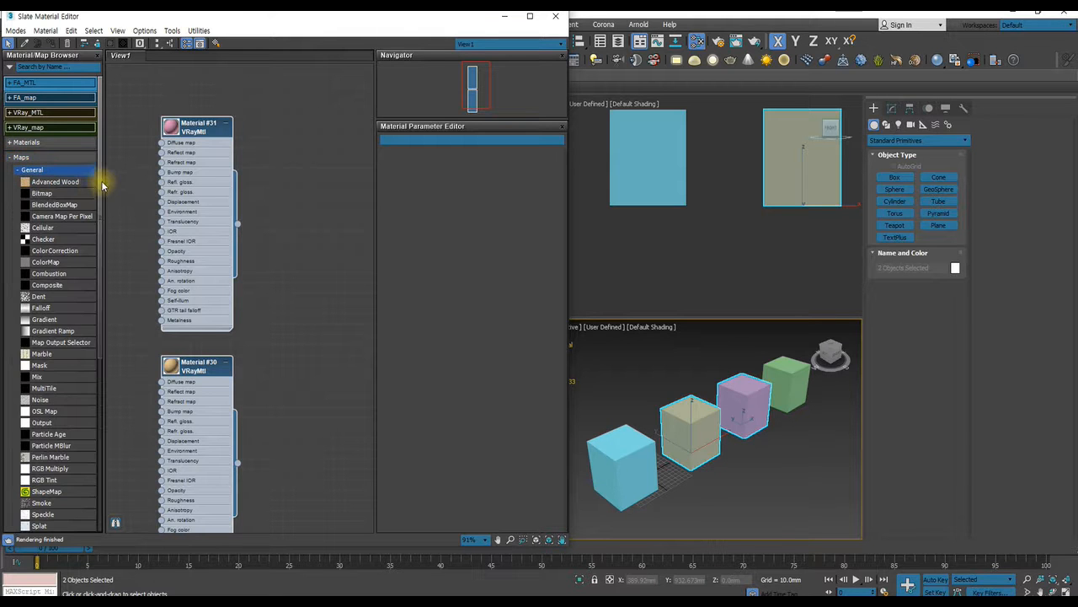
click(49, 241)
drag(49, 241, 163, 143)
scroll(305, 149, down, 1)
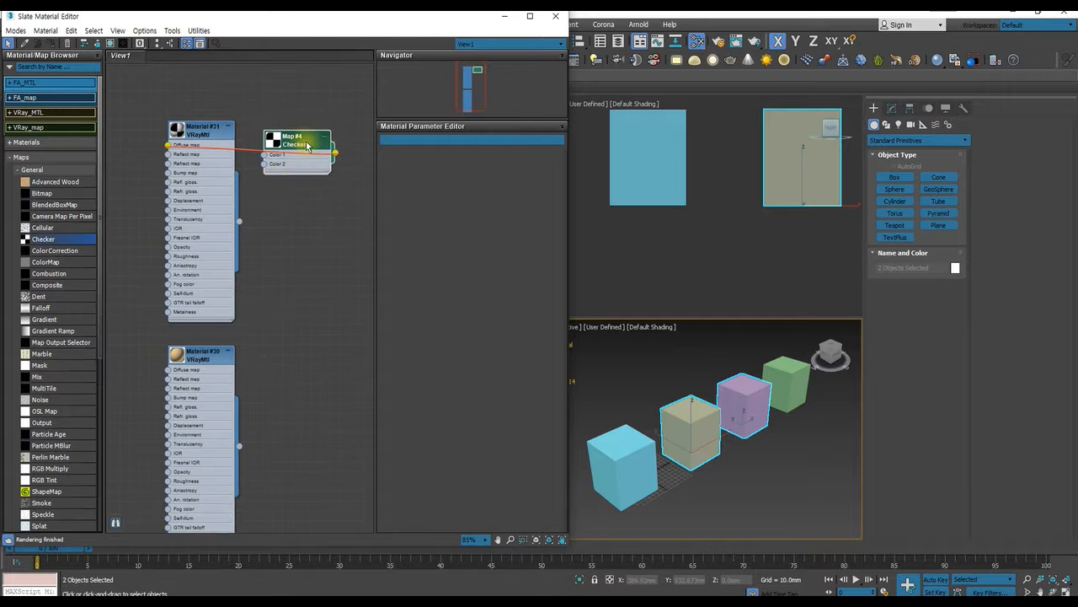
Arrange the nodes in View1 so the Checker map sits directly to the left of Material #31.
drag(305, 149, 147, 122)
middle_drag(147, 122, 240, 119)
drag(295, 123, 322, 113)
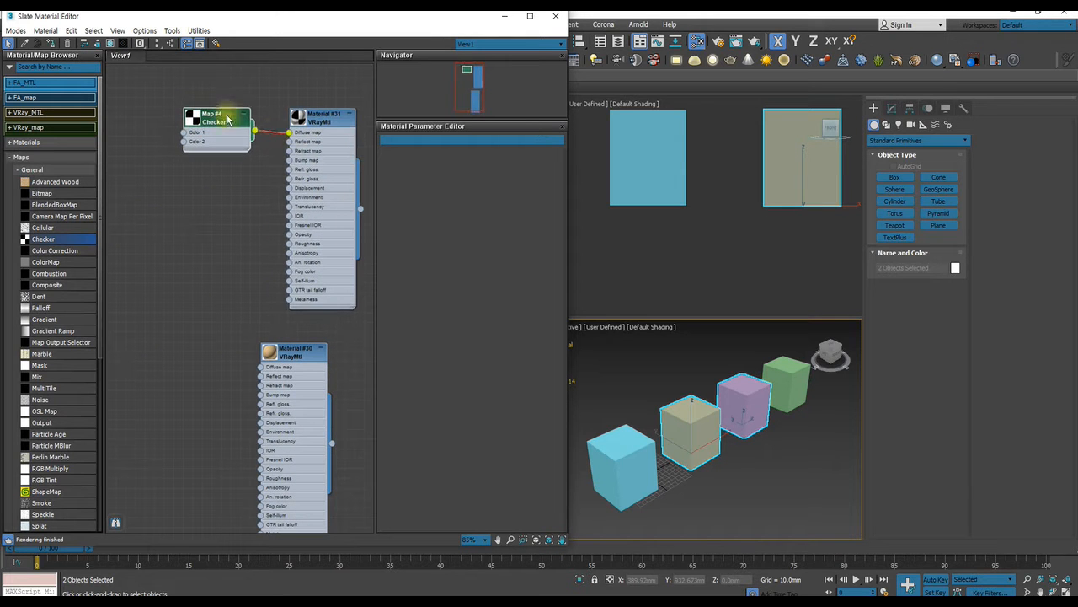
drag(209, 118, 209, 119)
click(277, 134)
click(327, 135)
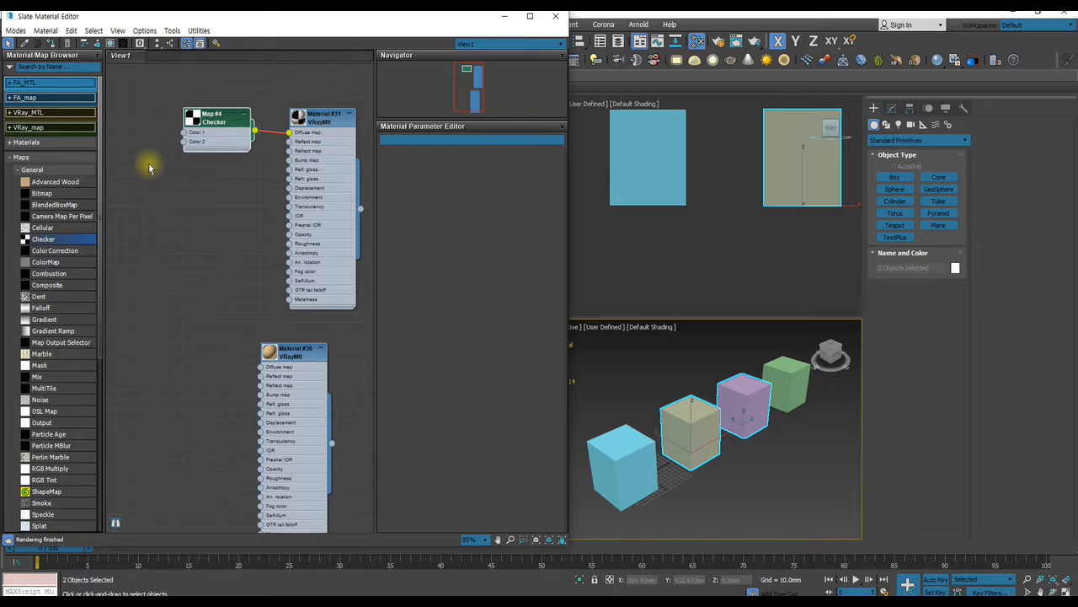
click(249, 124)
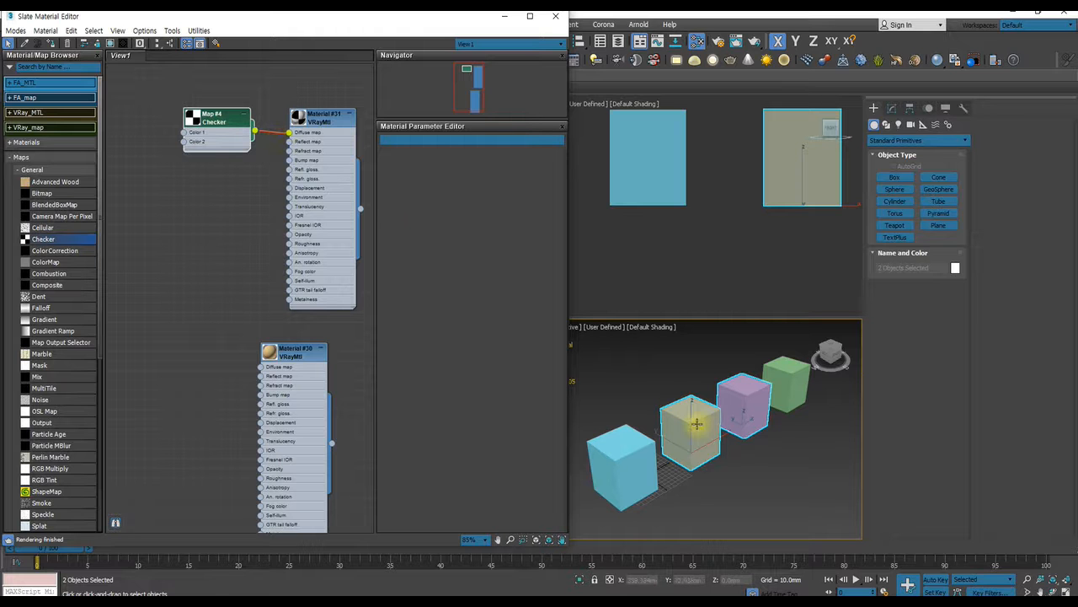
Shift the Material #31 node slightly closer to the Checker map and show the material's parameters.
click(222, 252)
drag(338, 131, 328, 132)
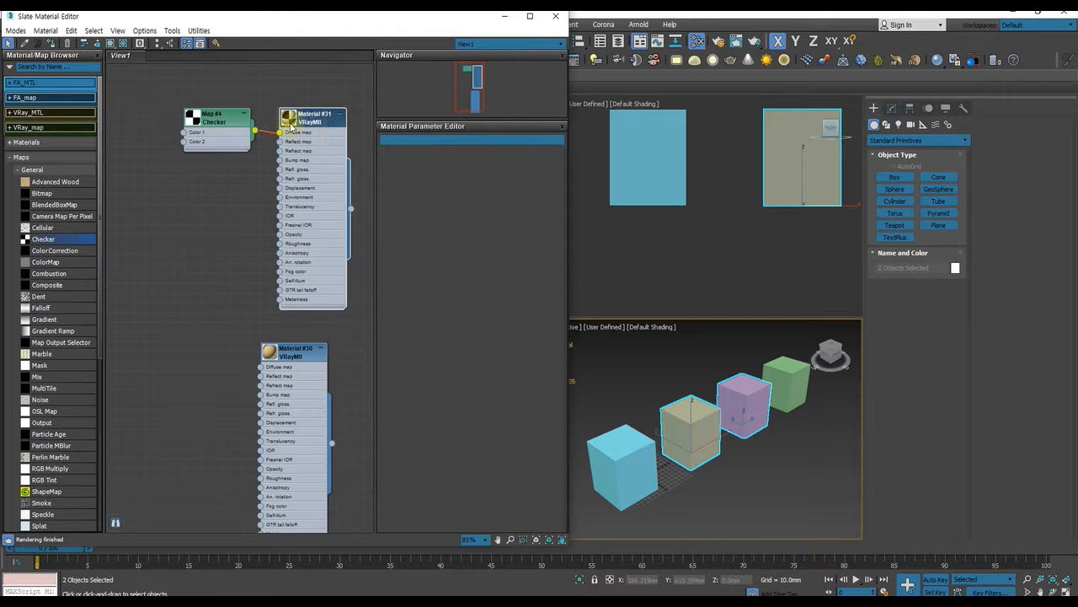
click(243, 304)
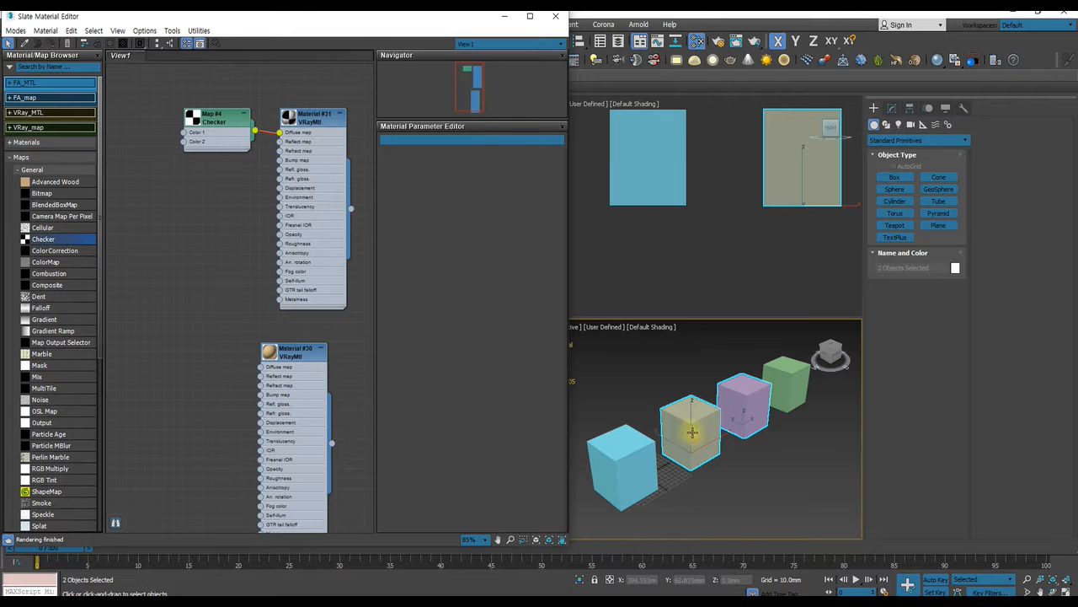
click(315, 125)
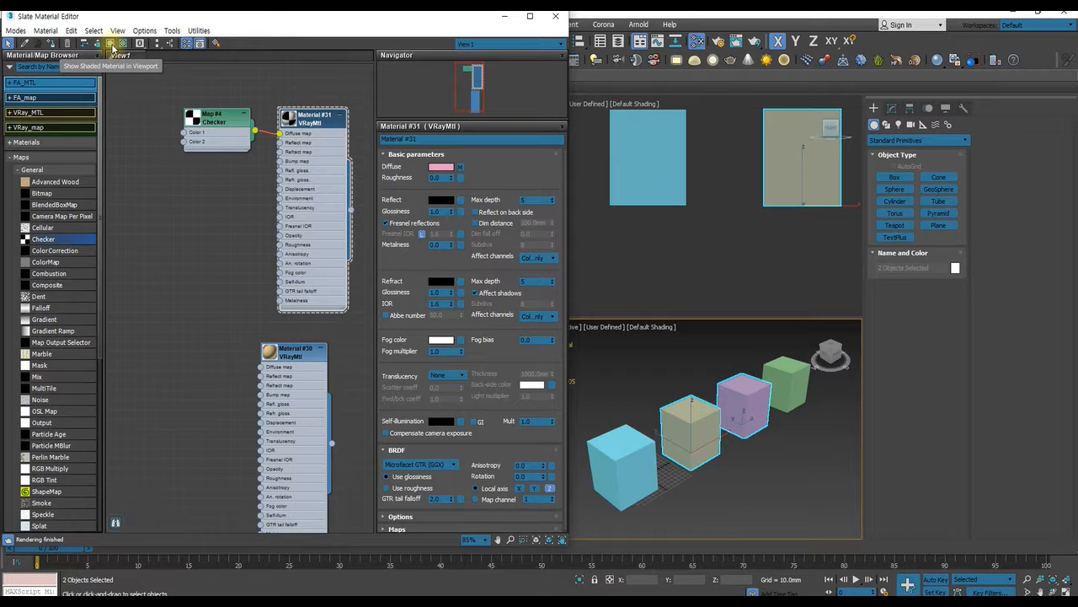
Show Material #31 with its Checker map shaded in the viewport and align the Material #30 node directly below it.
click(111, 44)
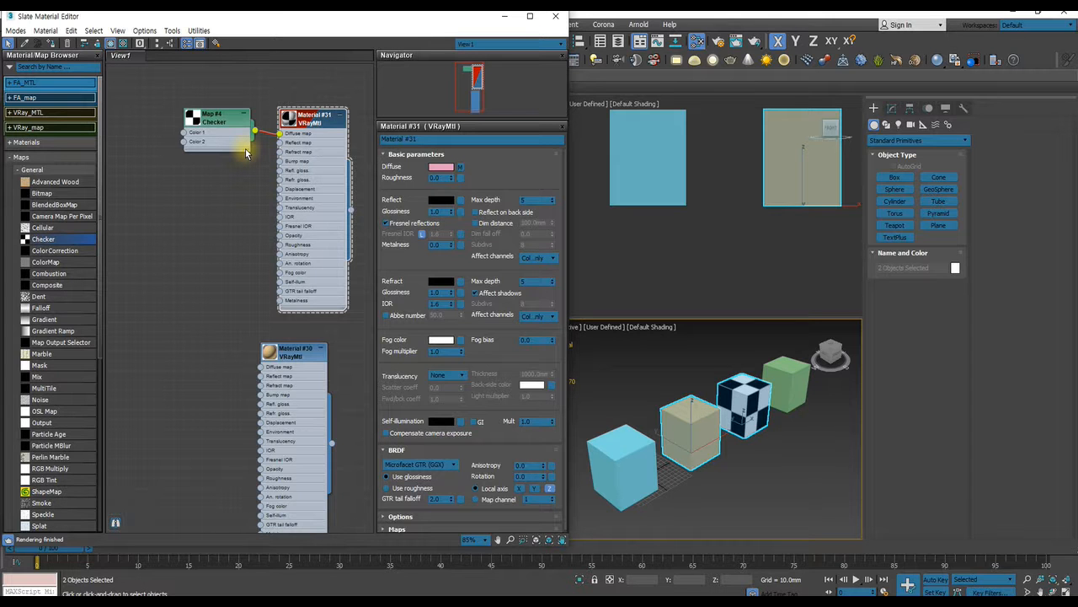
drag(293, 361, 311, 348)
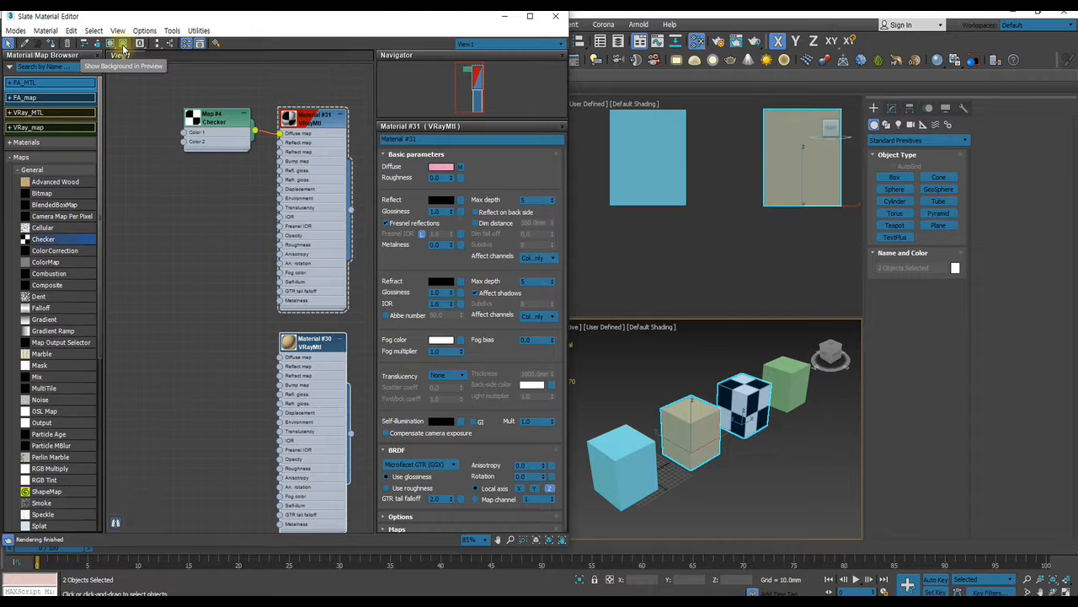
Enlarge the sample preview on the Material #31 node and show the coloured background in that preview.
drag(469, 18, 859, 31)
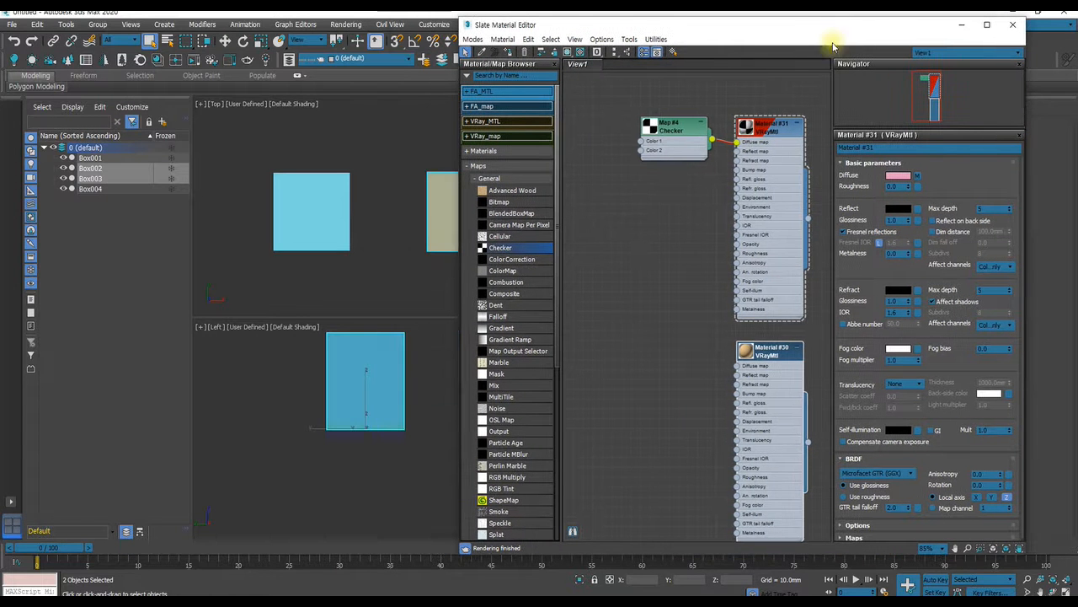
scroll(828, 105, up, 5)
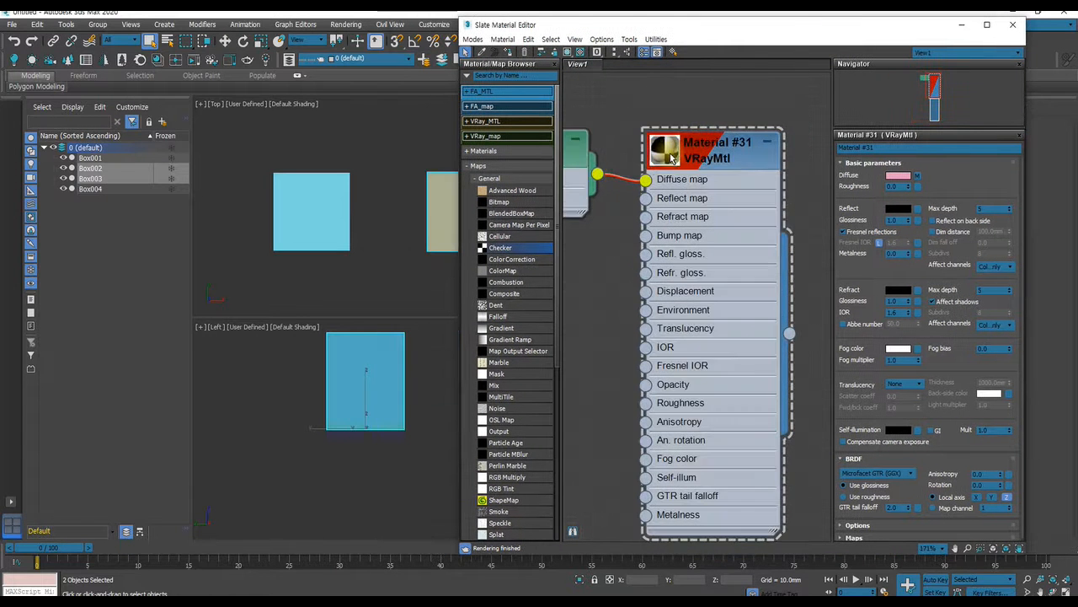
double_click(666, 158)
double_click(679, 200)
double_click(665, 156)
double_click(679, 194)
double_click(664, 152)
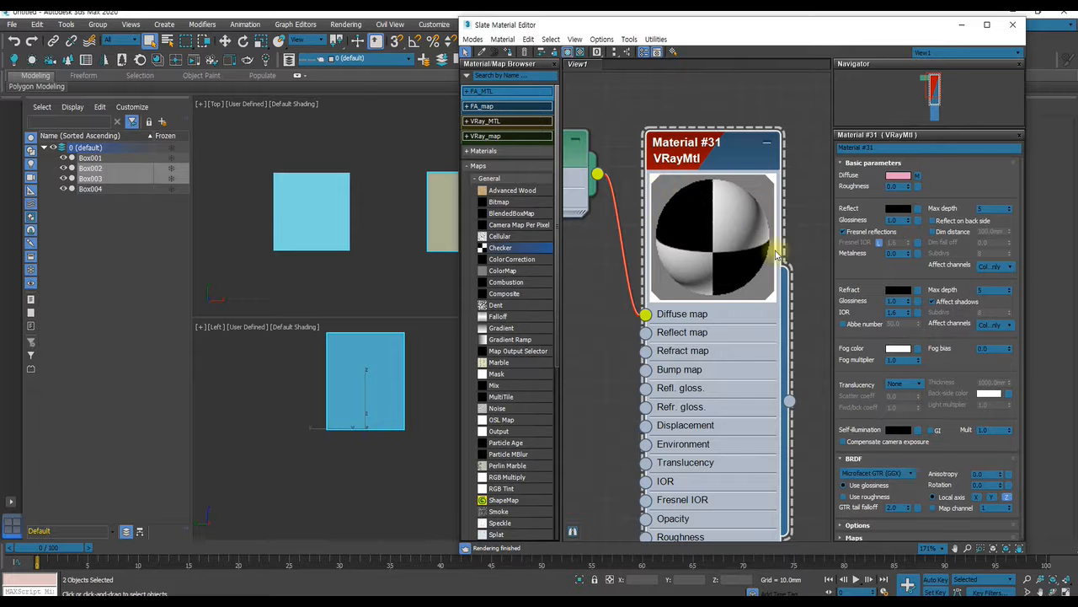
click(580, 51)
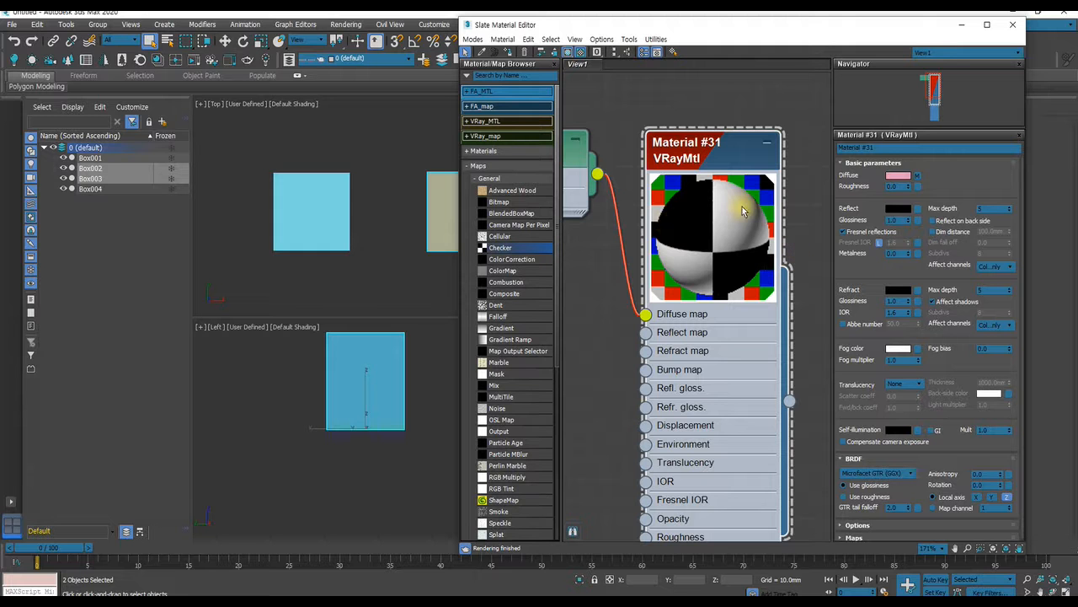
Set the Reflect color of Material #31 to pure white.
click(899, 208)
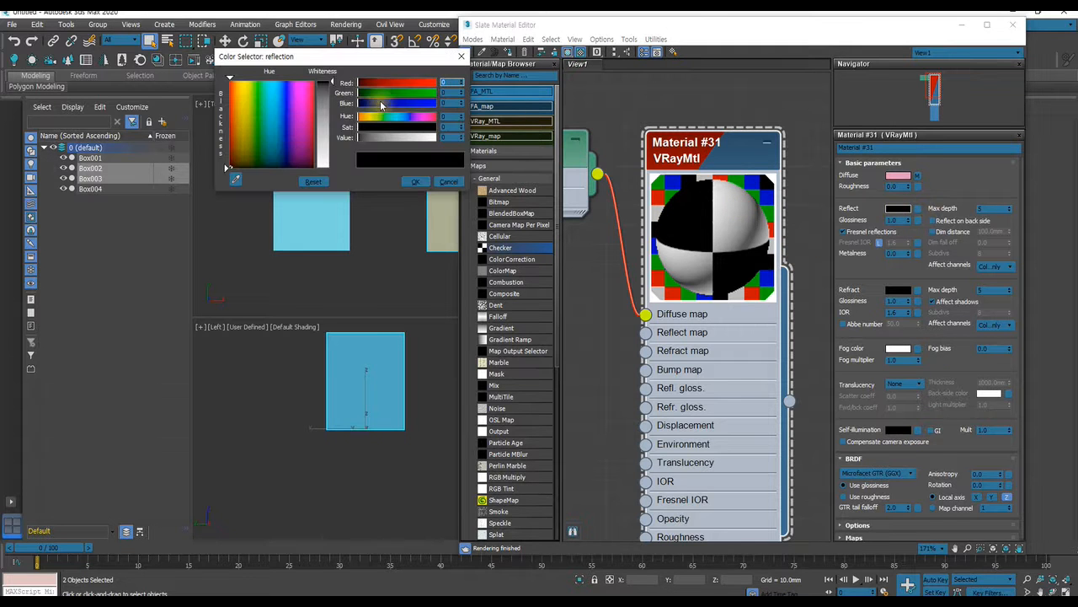
drag(334, 84, 329, 165)
click(416, 182)
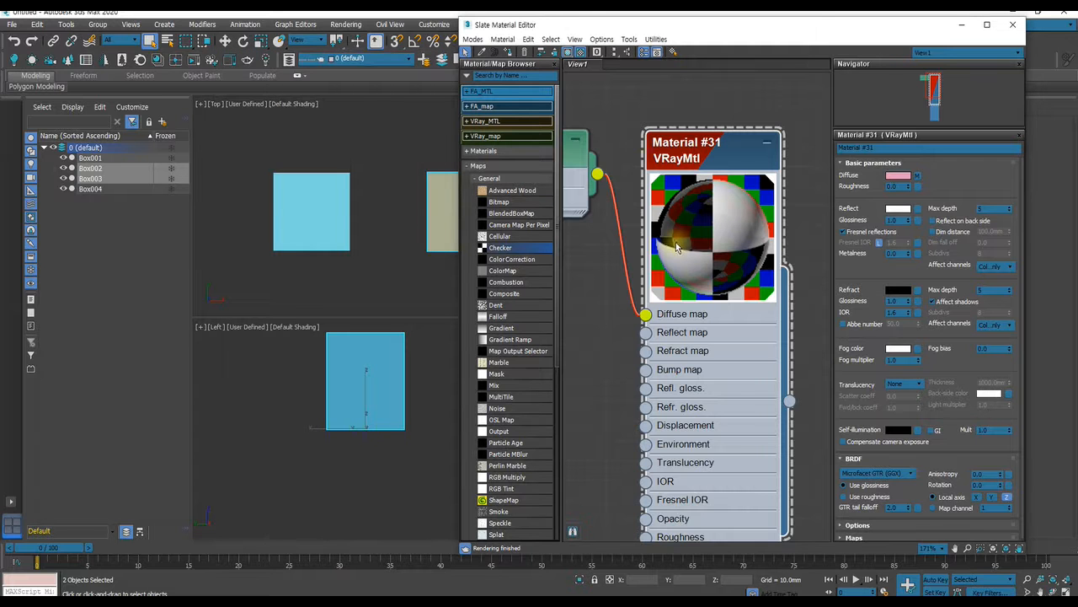
Set the Refract color of Material #31 to pure white (255).
click(899, 290)
drag(334, 84, 328, 165)
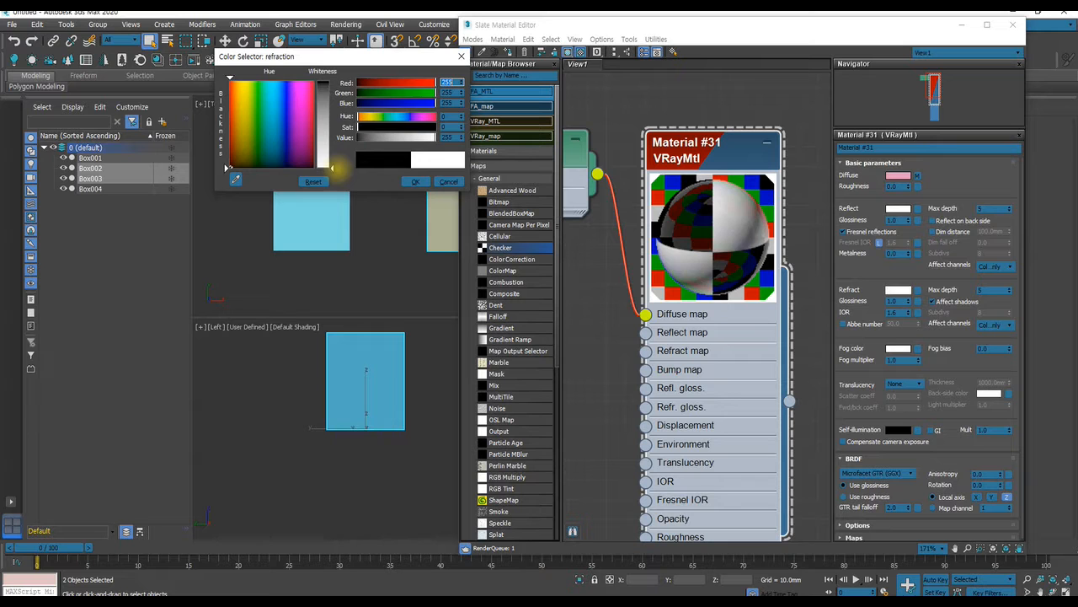
click(413, 181)
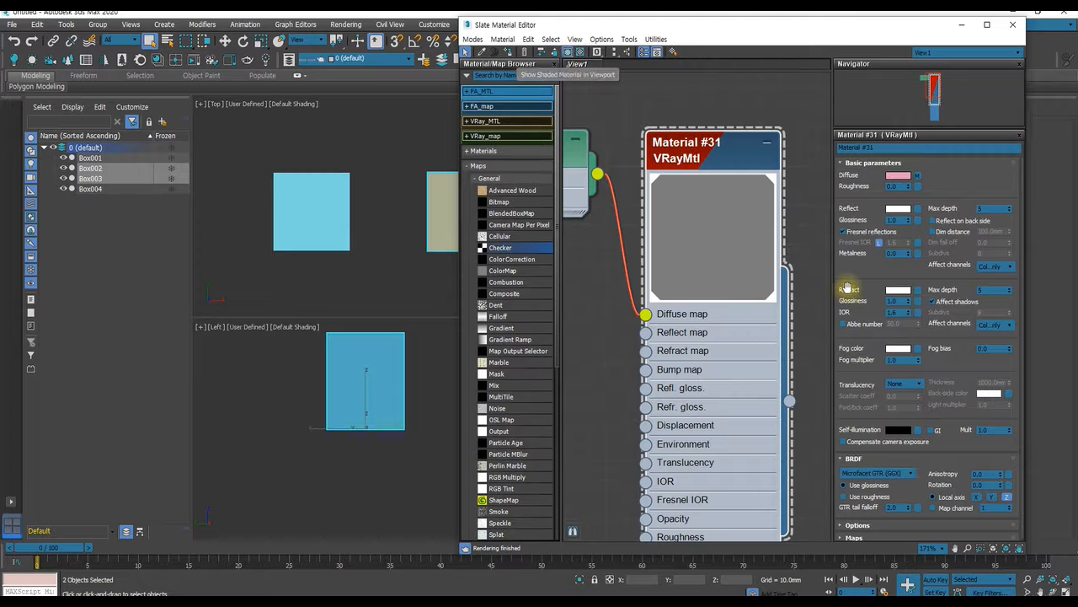
Return the Refract color of Material #31 to black and turn on the preview background again.
click(899, 291)
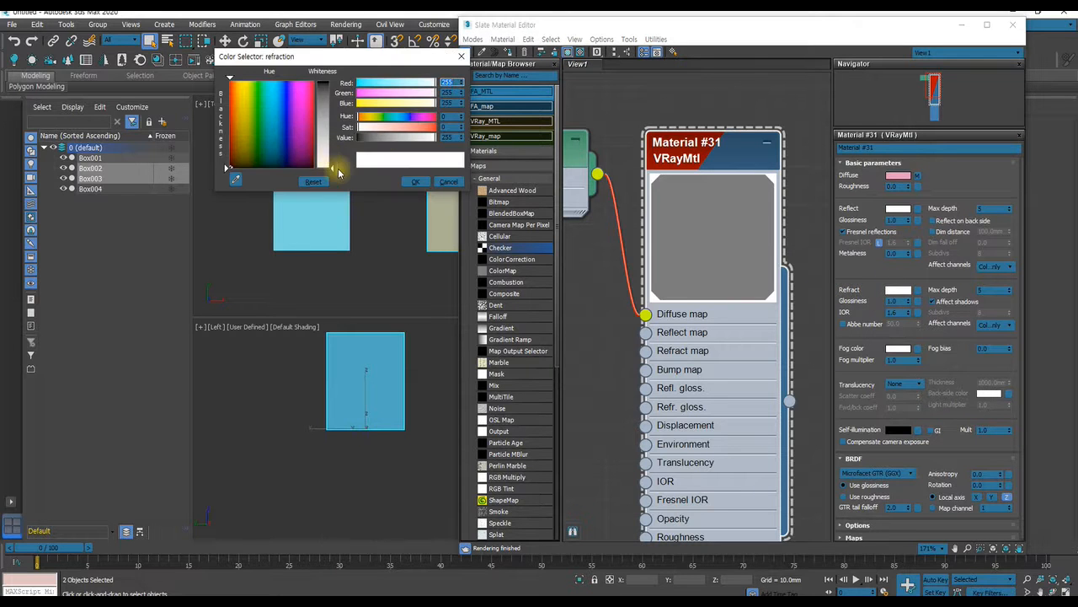
drag(335, 167, 326, 80)
click(415, 183)
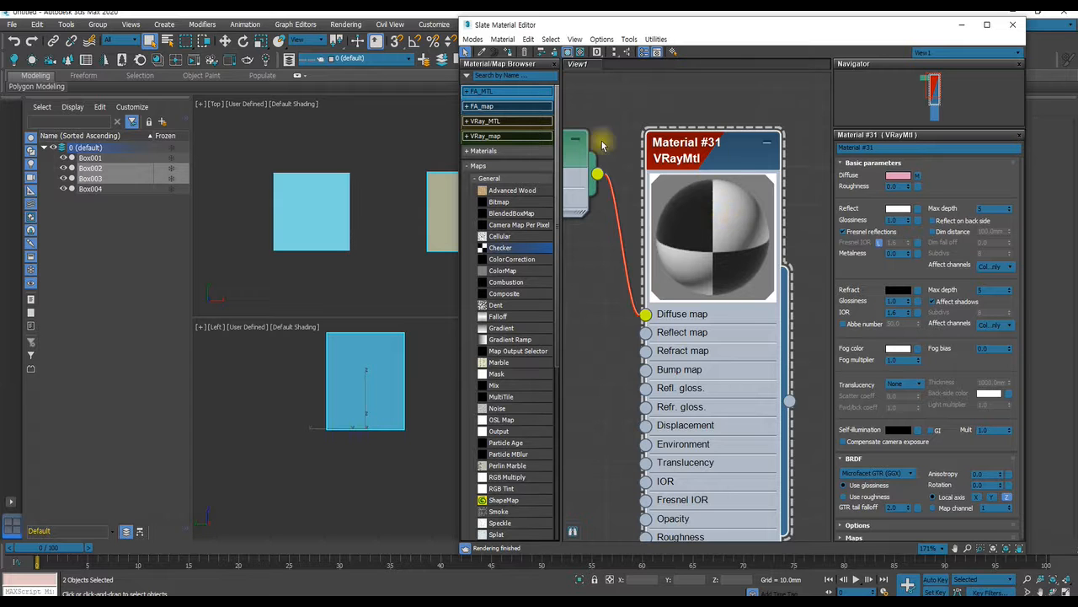
click(580, 54)
Reposition the Material #31 and Checker nodes in View1, moving each one independently of the other.
scroll(662, 195, down, 3)
scroll(662, 196, down, 3)
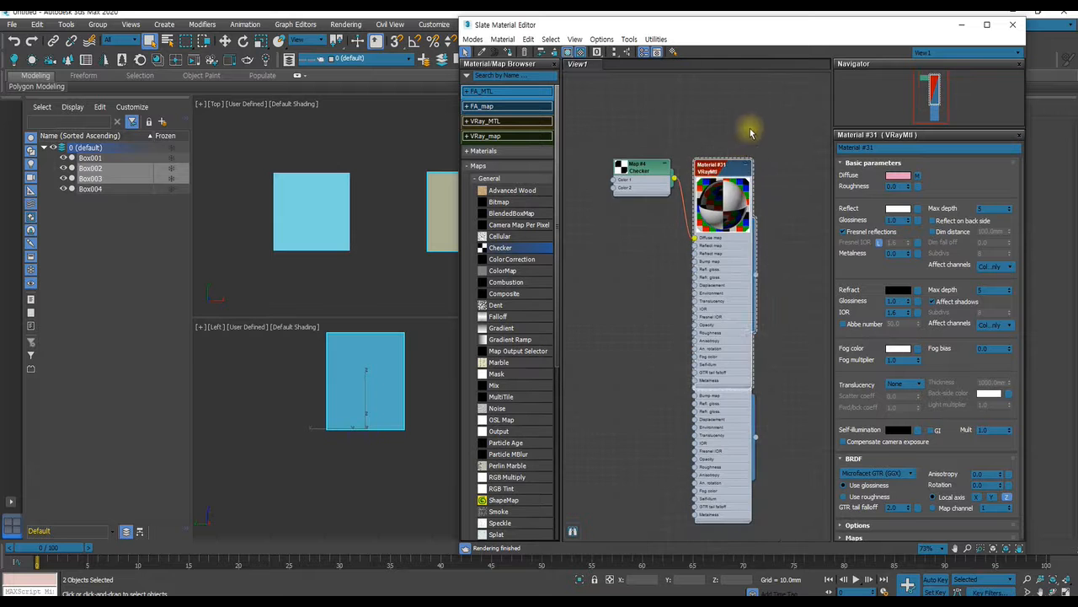
drag(725, 171, 774, 122)
drag(648, 173, 696, 147)
middle_drag(742, 135, 650, 181)
drag(683, 163, 752, 145)
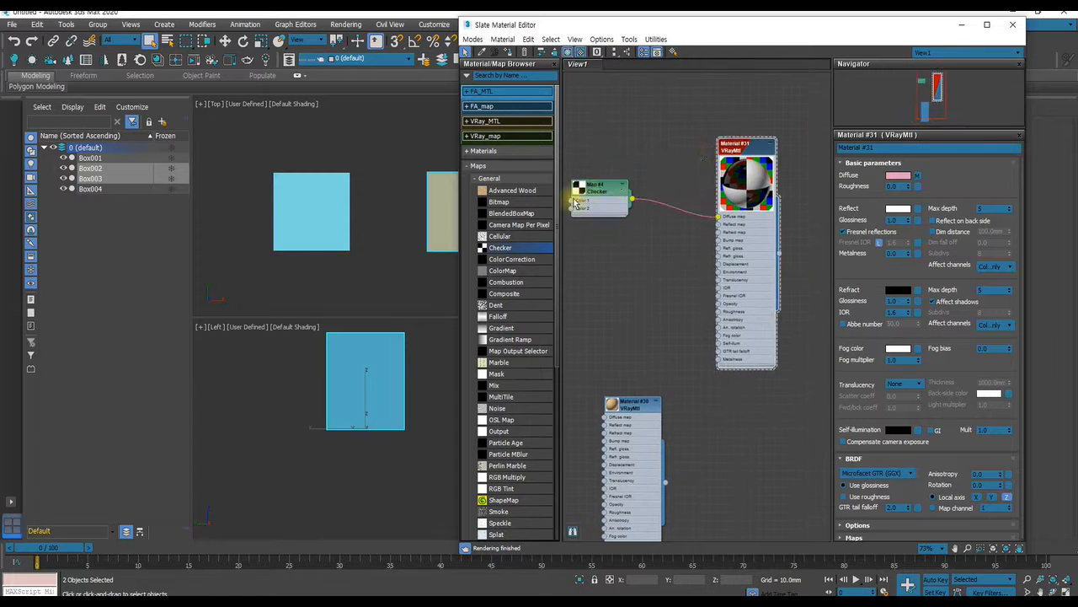
drag(581, 187, 640, 148)
drag(738, 154, 723, 171)
drag(665, 150, 641, 175)
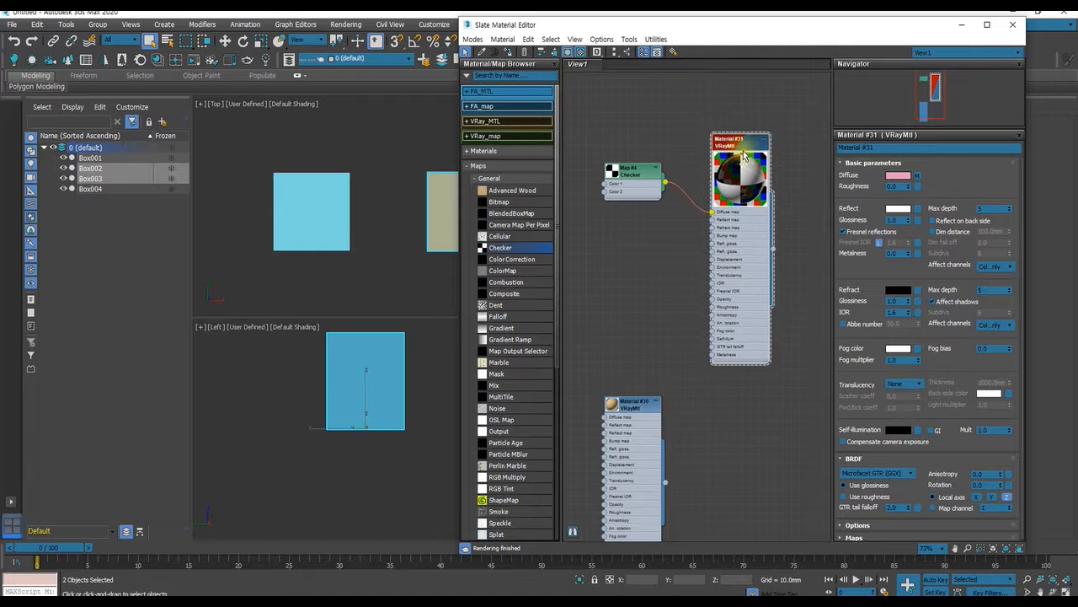
drag(733, 157, 718, 163)
click(633, 176)
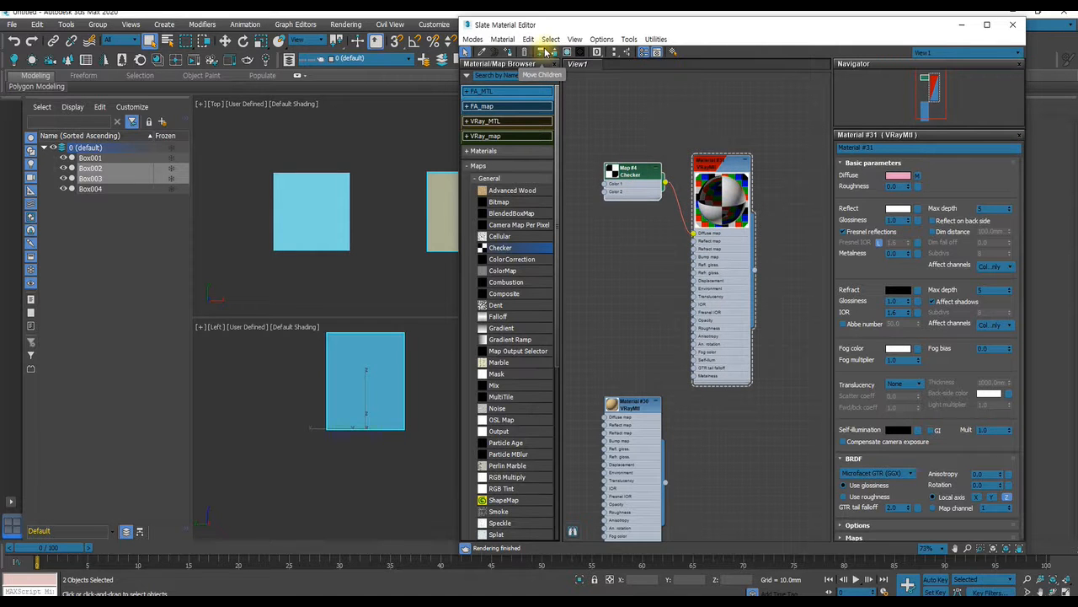
Shift the Material #31 and Checker nodes higher in View1, keeping the Checker map to the left of the material.
drag(732, 168, 747, 133)
drag(628, 159, 666, 163)
middle_drag(666, 164, 673, 171)
drag(673, 171, 647, 155)
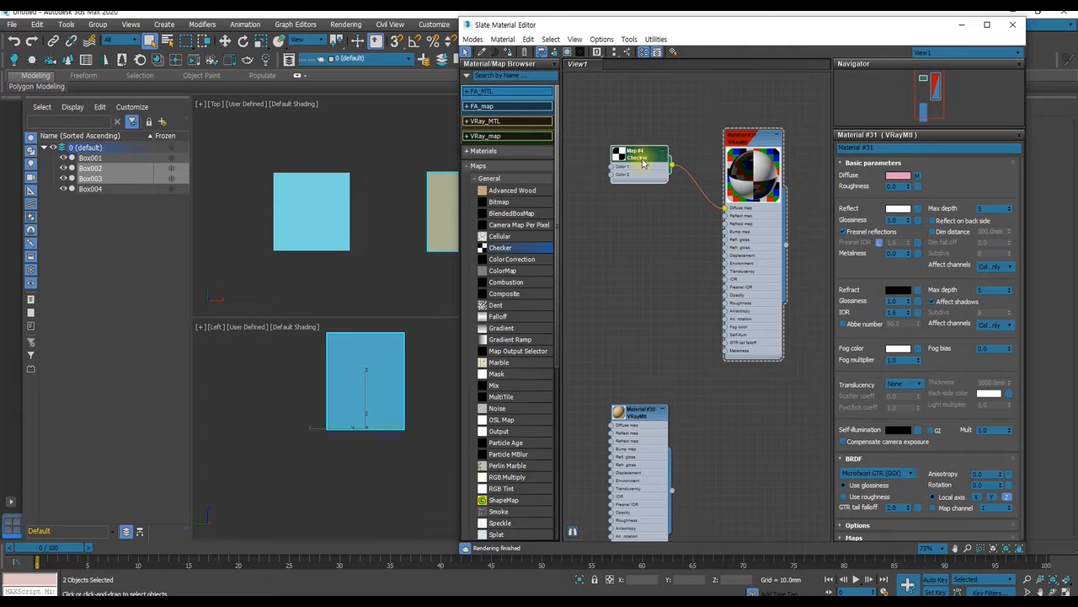
mouse_move(638, 165)
mouse_down()
mouse_move(666, 165)
mouse_move(635, 164)
mouse_move(644, 166)
mouse_up()
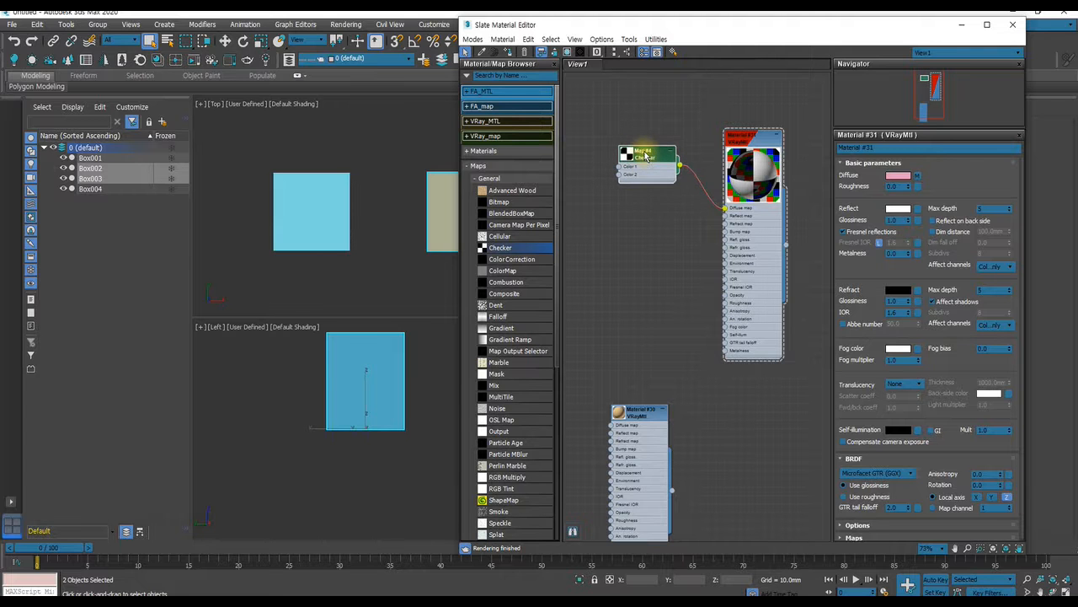
Connect a Cellular map to the Checker map's Color 1 slot and arrange the map nodes in a row beside Material #31.
drag(497, 236, 615, 181)
scroll(623, 186, up, 2)
middle_drag(681, 187, 689, 252)
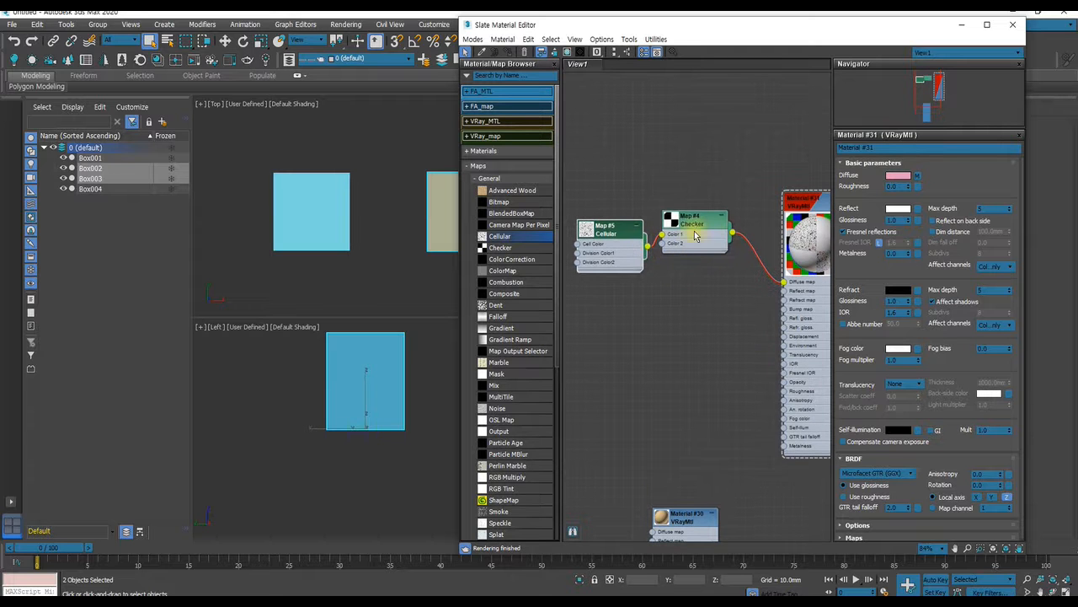
mouse_move(701, 221)
mouse_down()
mouse_move(682, 220)
mouse_move(700, 203)
mouse_move(716, 234)
mouse_move(720, 224)
mouse_up()
mouse_move(616, 230)
mouse_down()
mouse_move(580, 194)
mouse_move(599, 224)
mouse_move(606, 218)
mouse_up()
scroll(668, 237, down, 2)
middle_drag(725, 231, 772, 194)
mouse_move(772, 192)
mouse_down()
mouse_move(749, 168)
mouse_move(767, 181)
mouse_up()
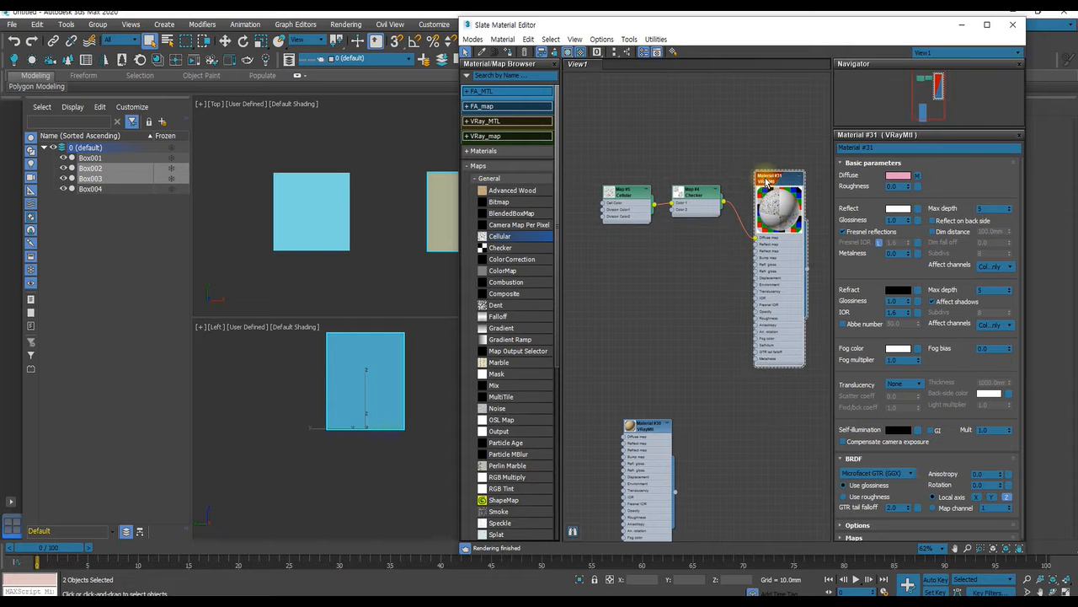
Move the Checker and Cellular nodes out of line, select them with Material #31, and realign them with Lay Out Children.
drag(701, 191, 698, 117)
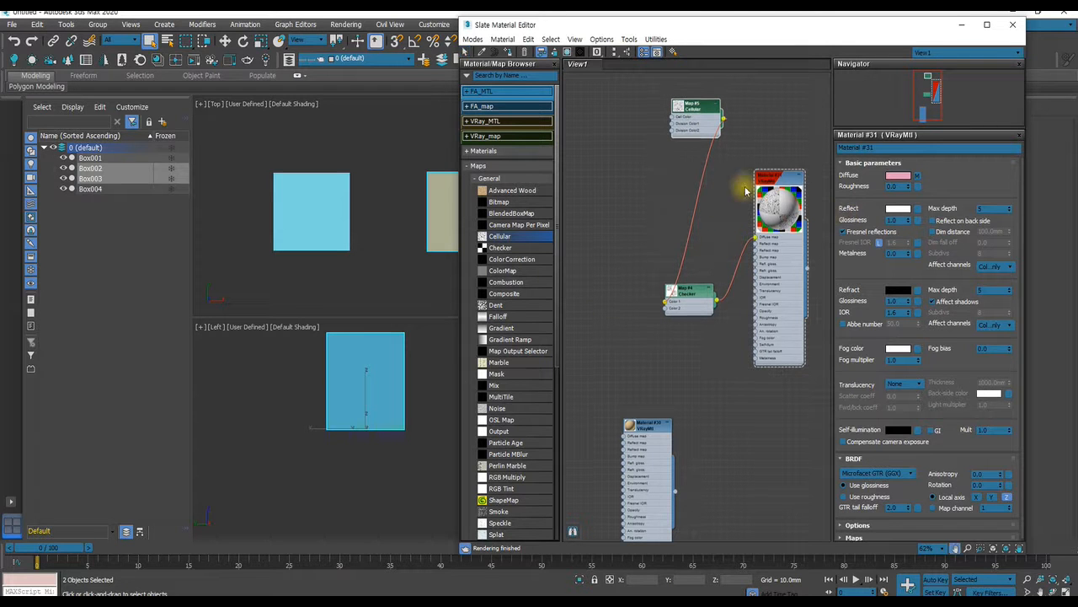
middle_drag(720, 200, 696, 215)
drag(590, 99, 799, 430)
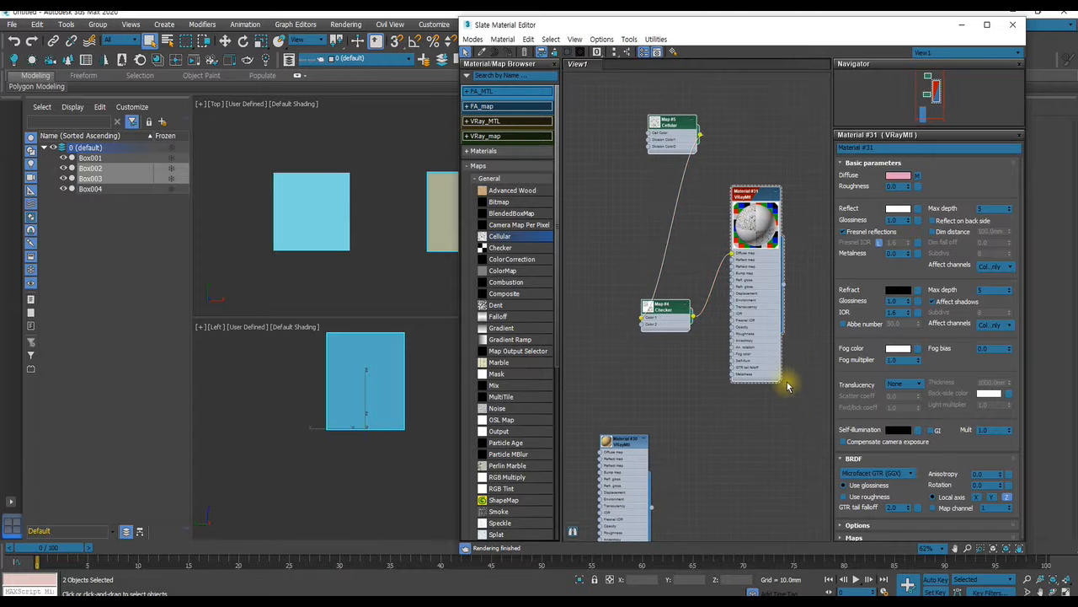
key(c)
middle_drag(670, 303, 718, 317)
Scatter the map nodes in View1, placing the Checker map above Material #31 and the Cellular map far below the Checker.
drag(621, 261, 653, 152)
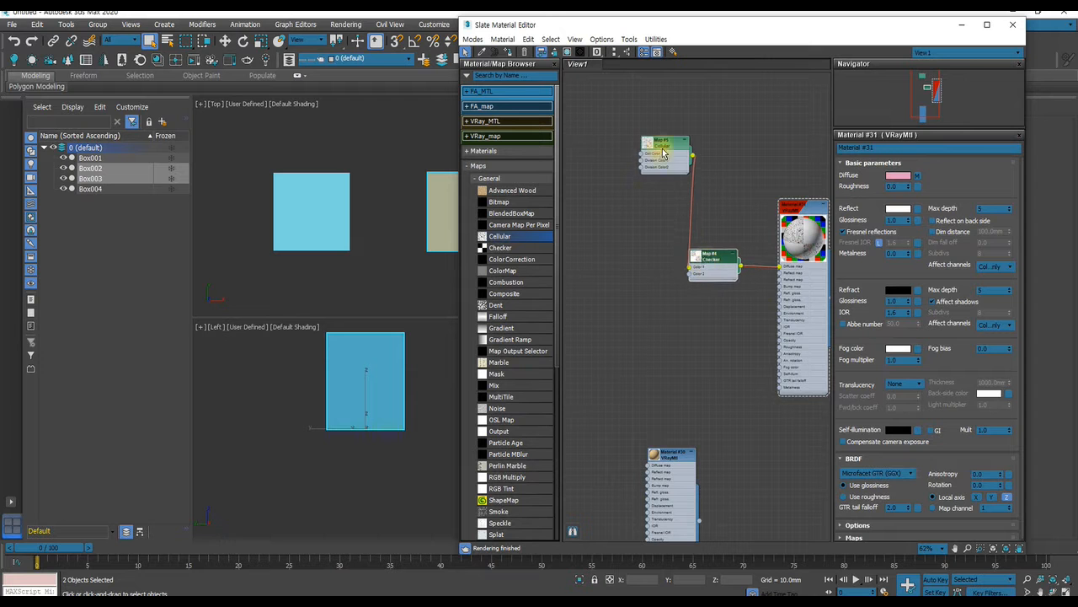
drag(661, 145, 612, 104)
mouse_move(807, 229)
mouse_down()
mouse_move(812, 310)
mouse_move(798, 224)
mouse_up()
drag(705, 257, 706, 165)
middle_drag(706, 165, 756, 264)
drag(644, 124, 716, 425)
middle_drag(716, 426, 698, 298)
Try Lay Out Children on the scattered maps without selecting the material and map nodes.
click(575, 39)
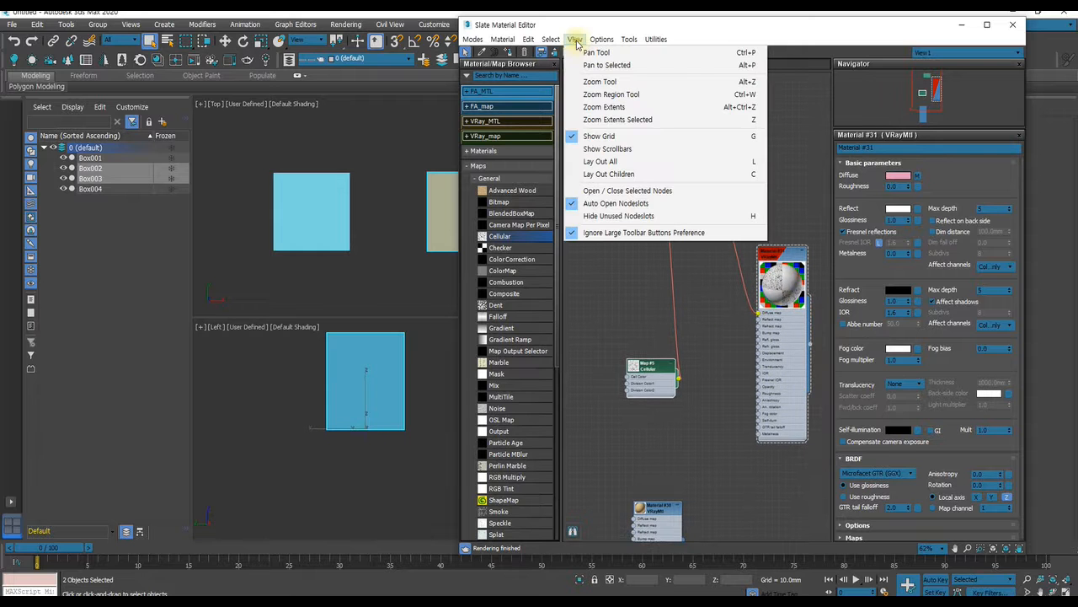
mouse_move(559, 42)
mouse_move(657, 39)
key(Escape)
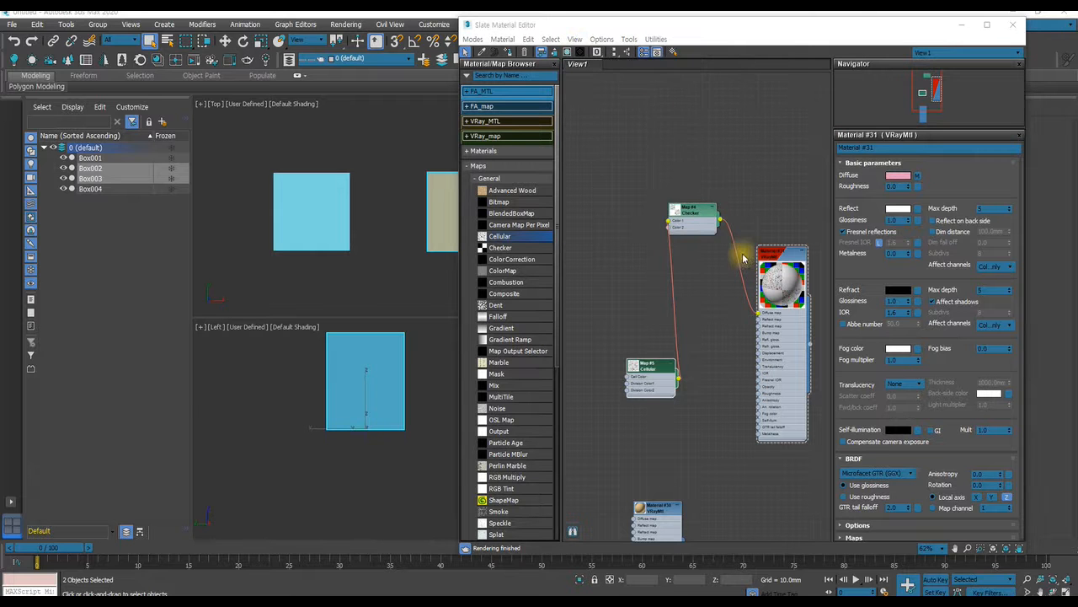
click(596, 40)
mouse_move(576, 41)
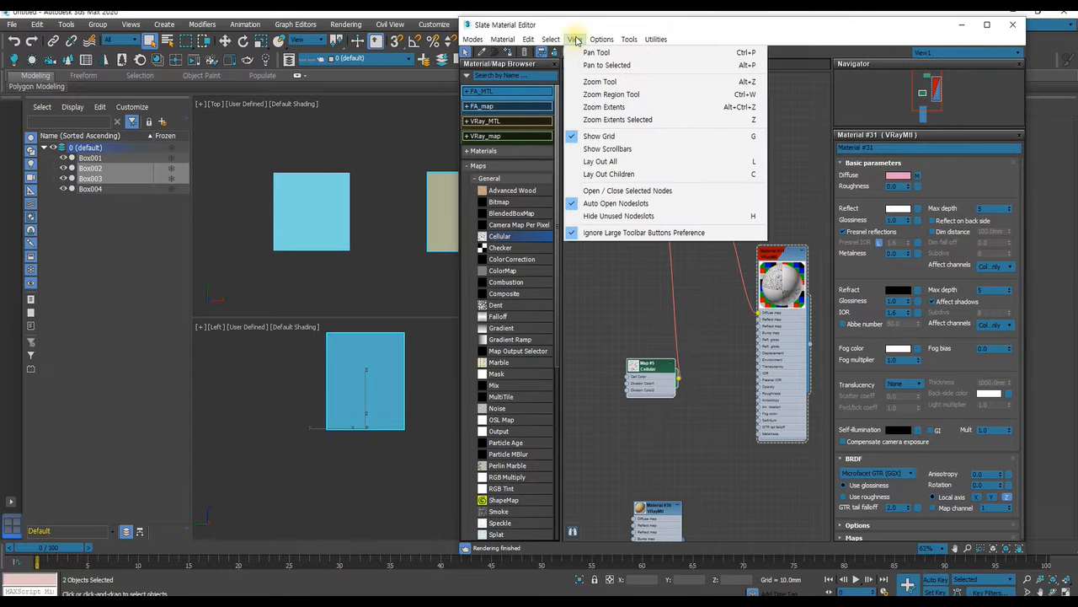
click(624, 175)
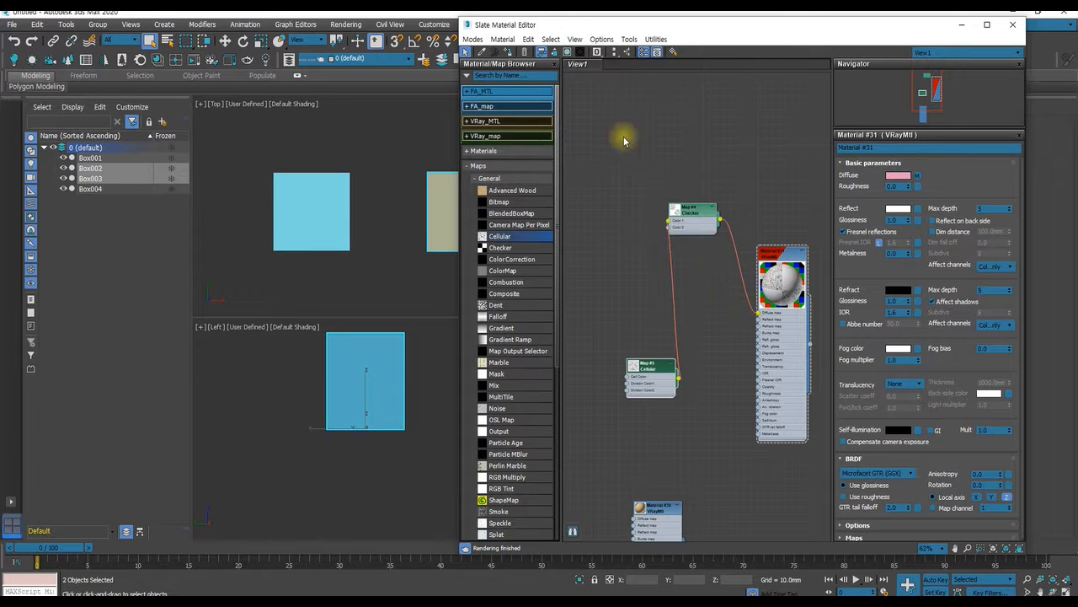
click(575, 41)
click(650, 174)
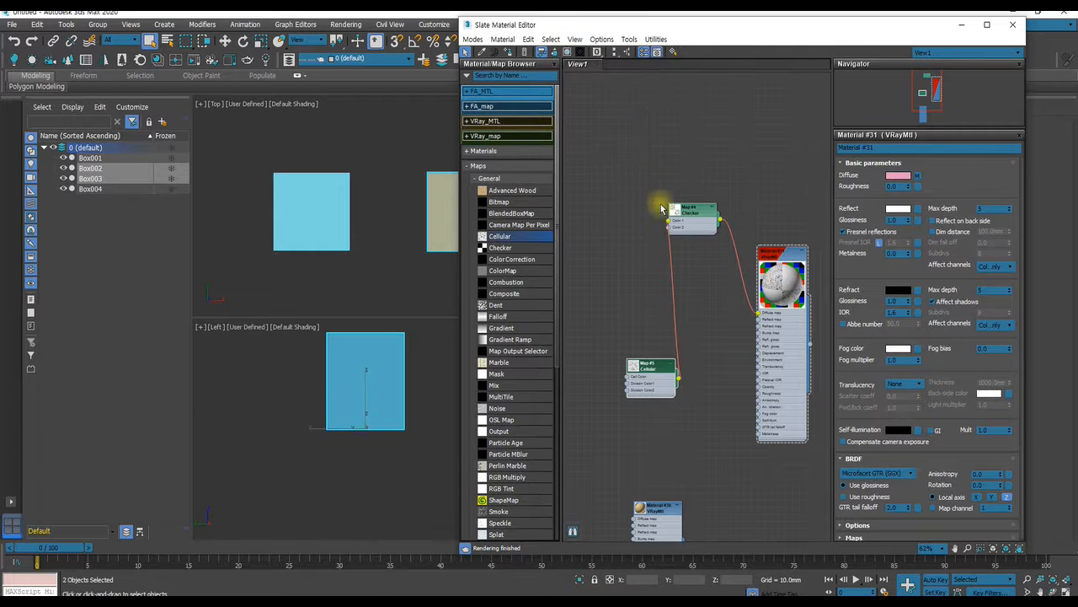
Select the Material #31, Checker and Cellular nodes together and align them with Lay Out Children.
drag(614, 159, 821, 460)
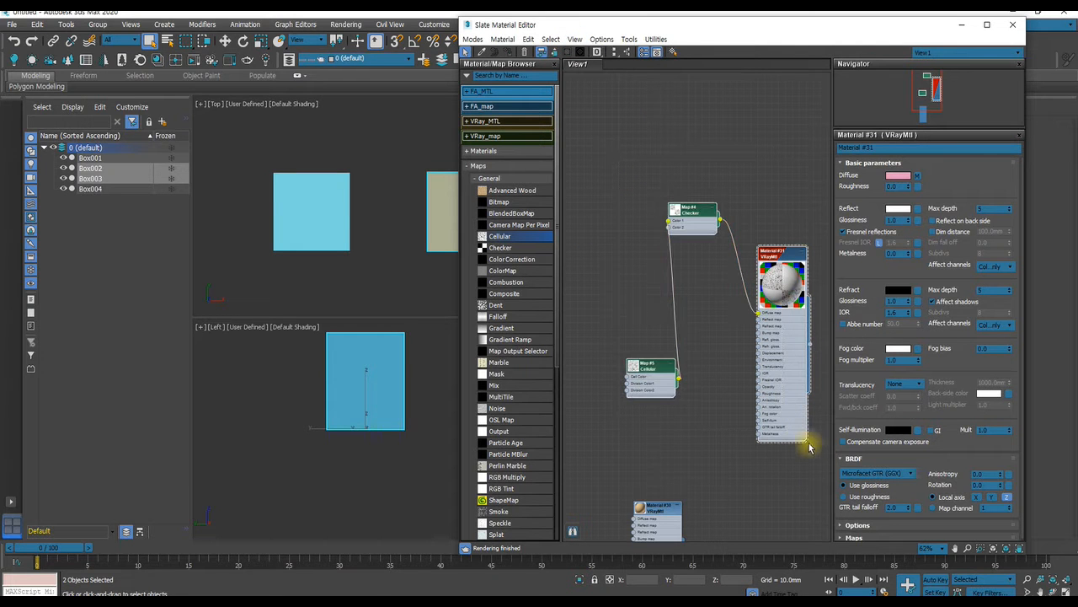
drag(589, 140, 800, 429)
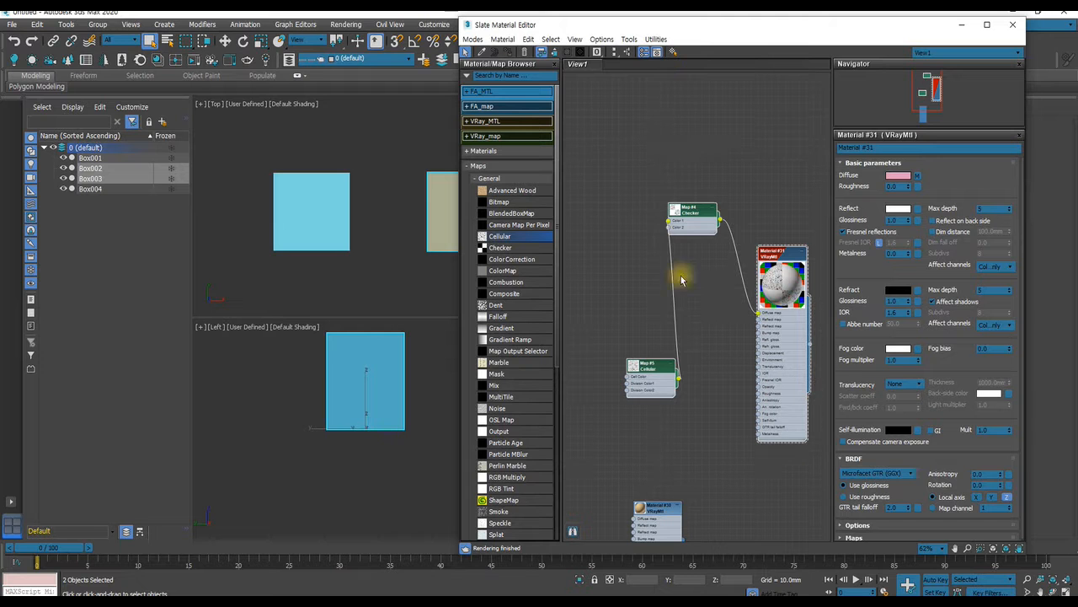
click(574, 39)
click(610, 174)
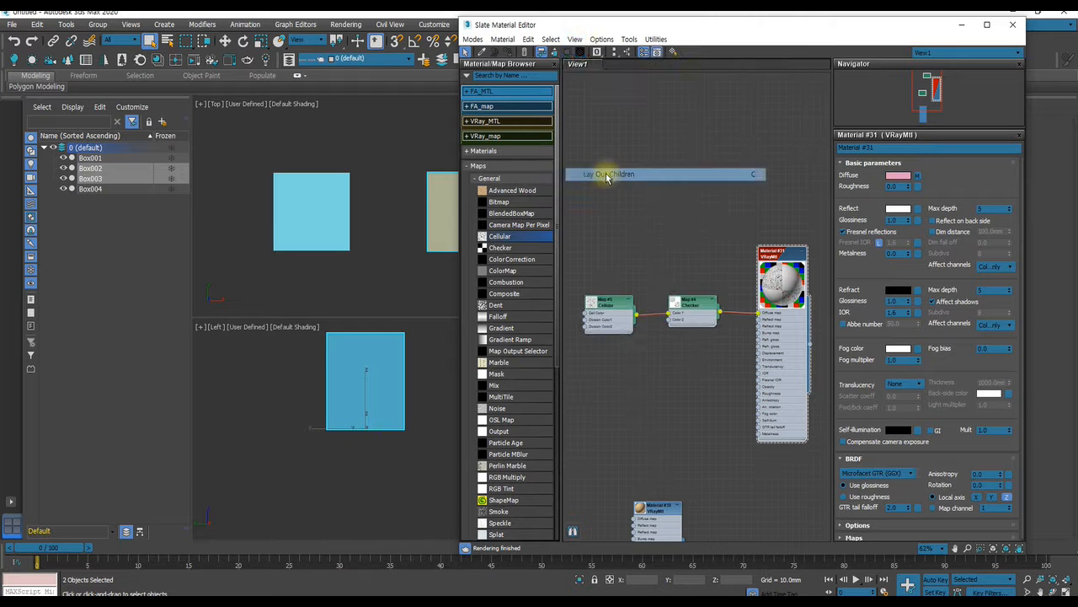
Displace the Checker and Cellular nodes once more, select the whole node tree, and tidy it with Lay Out Children.
drag(706, 299, 734, 216)
drag(649, 218, 697, 346)
mouse_move(617, 192)
mouse_down()
mouse_move(821, 491)
mouse_move(820, 463)
mouse_up()
click(807, 432)
key(c)
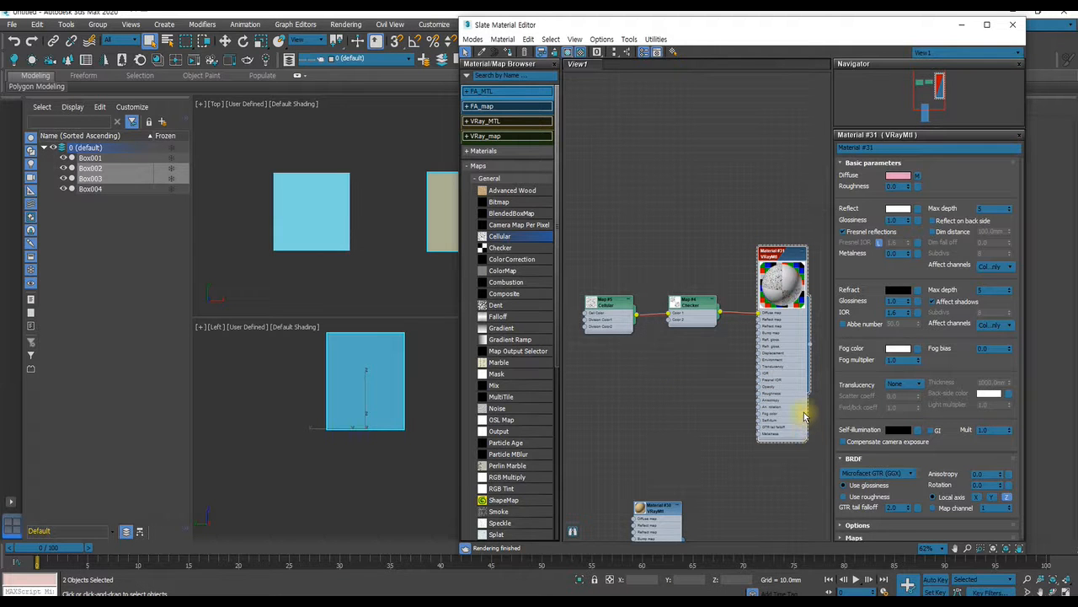
Load every material used in the scene into View1 with Get All Scene Materials.
scroll(784, 400, down, 5)
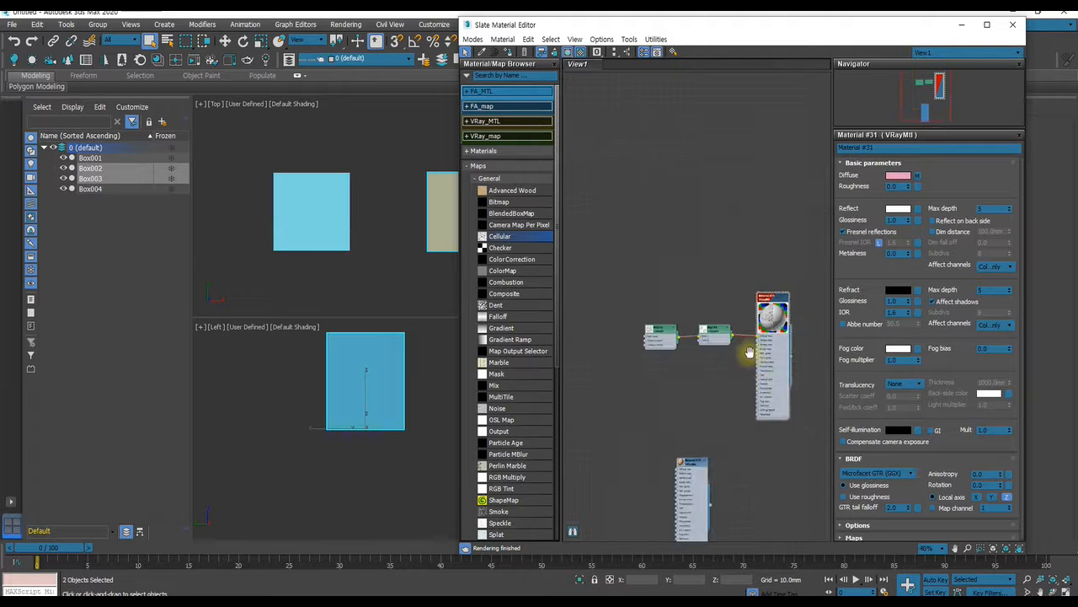
click(503, 40)
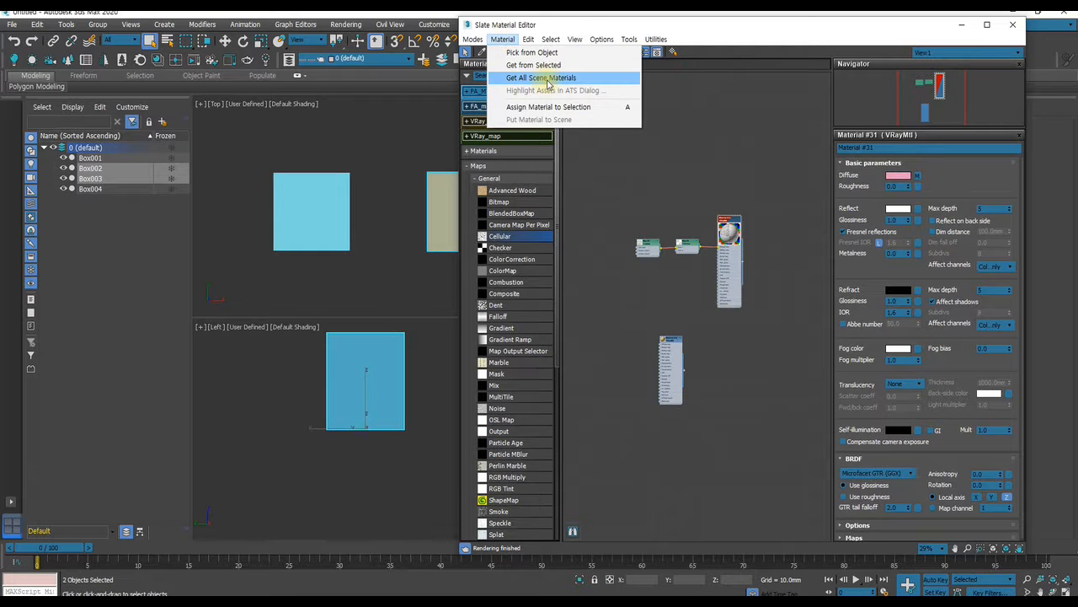
click(549, 77)
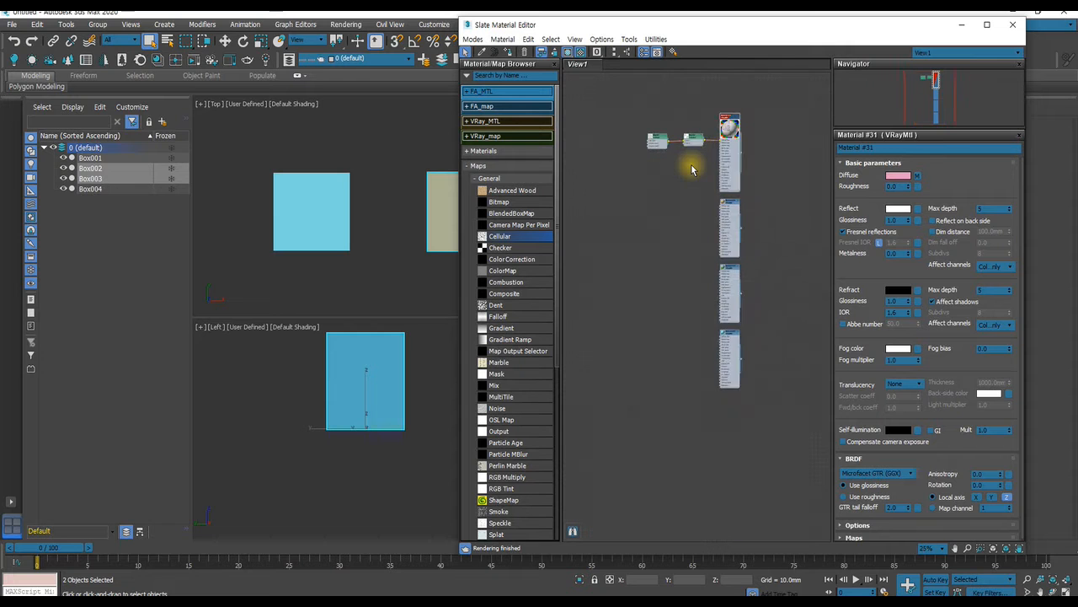
Spread the three other VRayMtl nodes out below Material #31 and pull the Checker and Cellular nodes out of alignment.
middle_drag(675, 180, 679, 204)
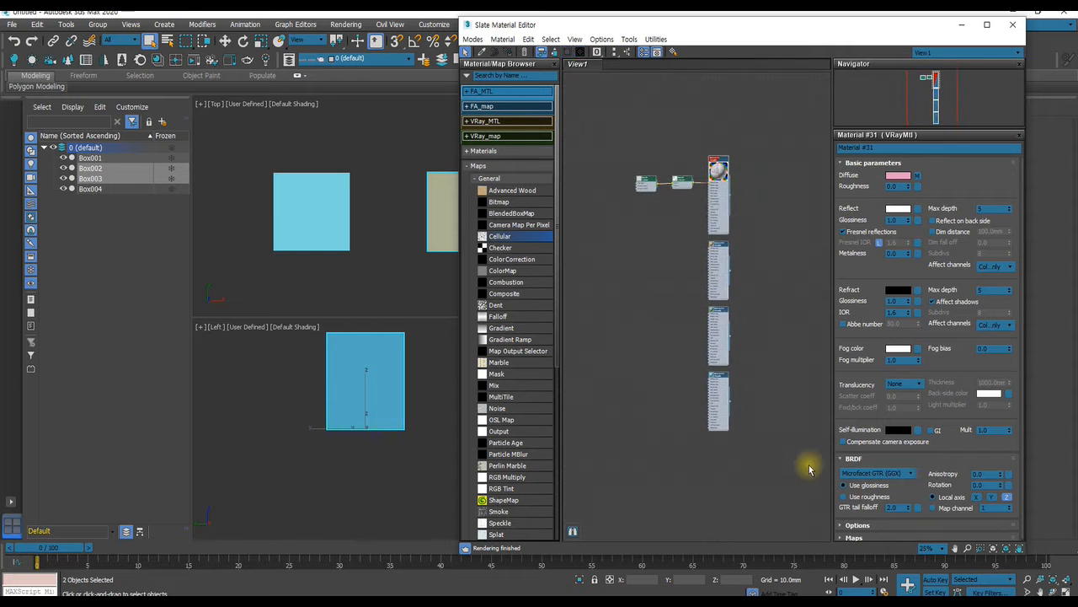
mouse_move(728, 246)
middle_down()
mouse_move(630, 233)
mouse_move(740, 258)
middle_up()
scroll(677, 247, up, 1)
drag(679, 241, 599, 236)
middle_drag(674, 291, 723, 276)
drag(727, 305, 774, 223)
middle_drag(761, 250, 762, 293)
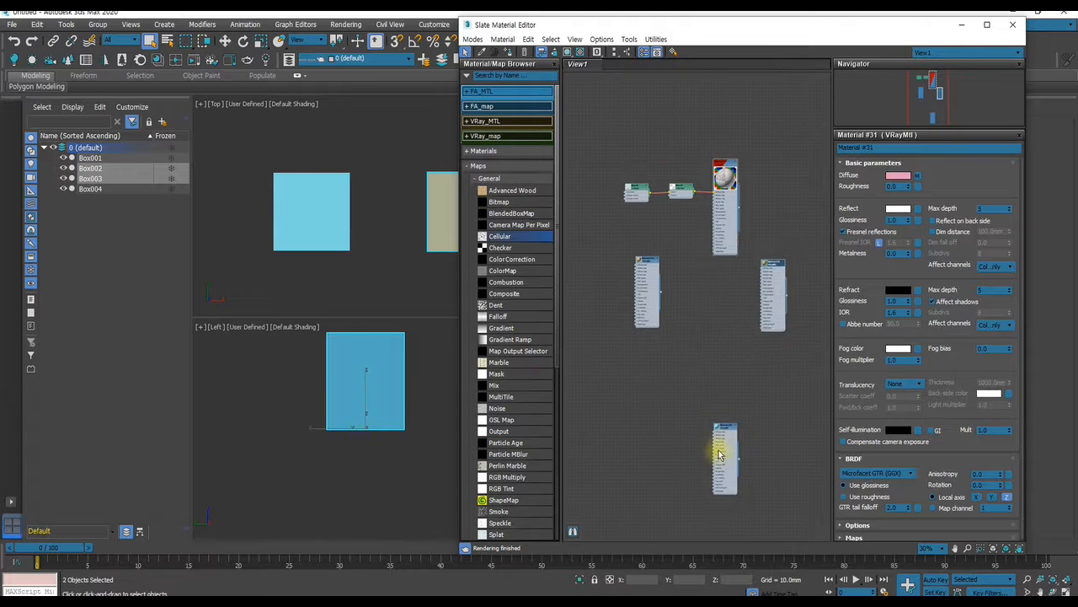
drag(721, 429, 702, 286)
middle_drag(701, 286, 719, 376)
drag(709, 279, 709, 316)
scroll(750, 282, up, 1)
middle_drag(750, 283, 734, 274)
scroll(734, 274, down, 1)
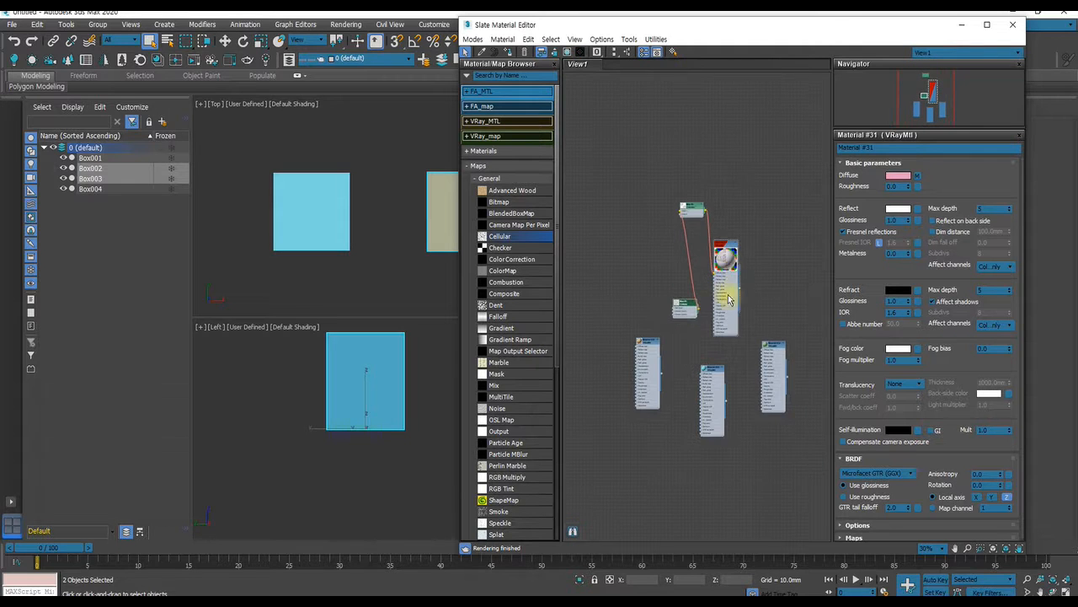
Select all the nodes in View1 and hide their unused nodeslots, leaving only the connected slots on display.
scroll(722, 313, up, 2)
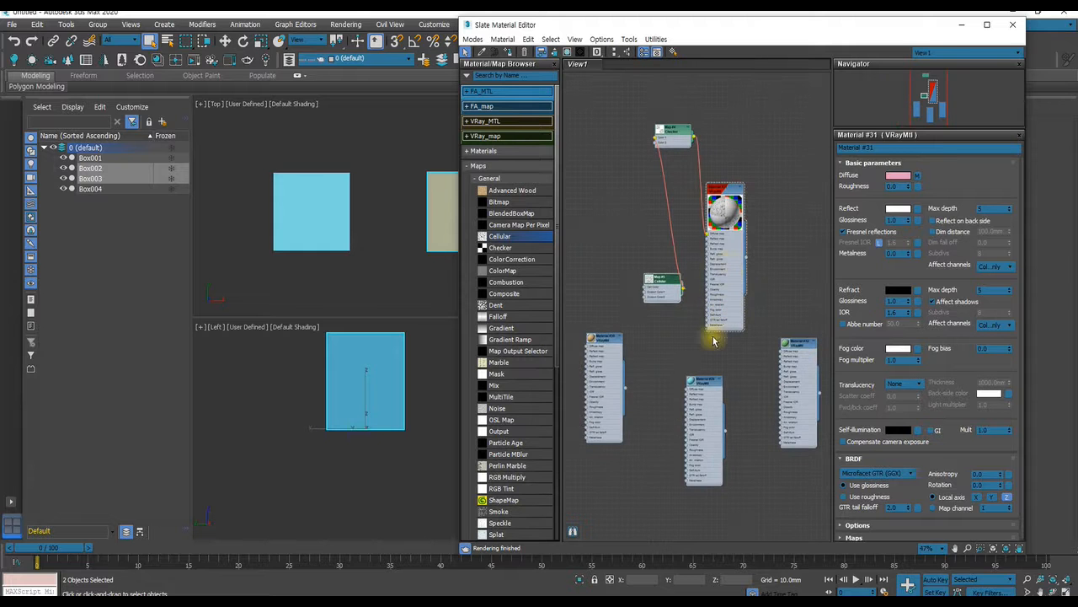
middle_drag(719, 316, 710, 272)
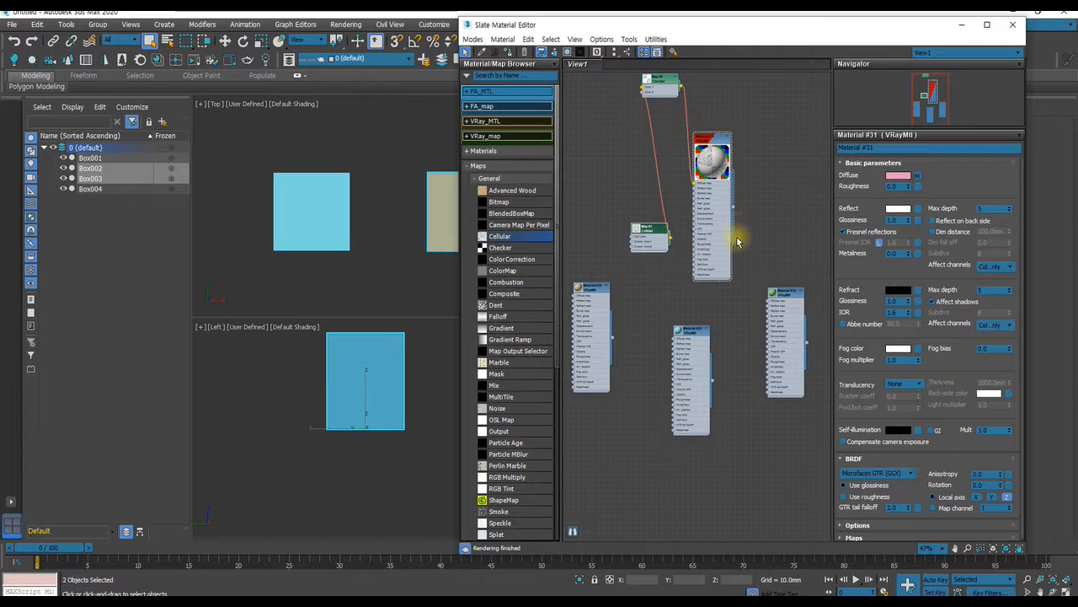
scroll(736, 245, up, 4)
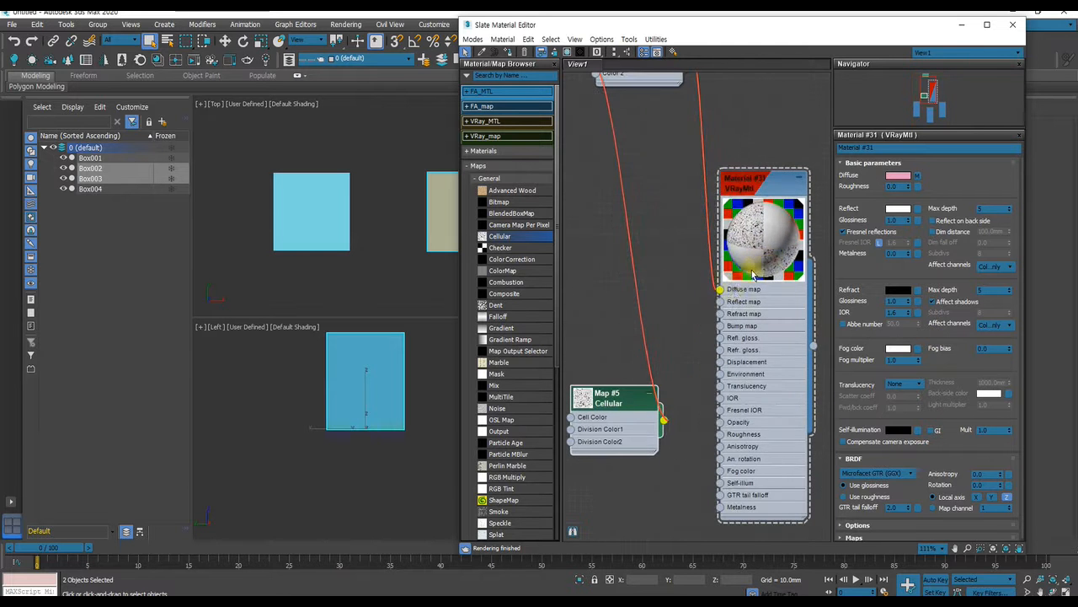
scroll(726, 295, down, 2)
middle_drag(819, 413, 706, 214)
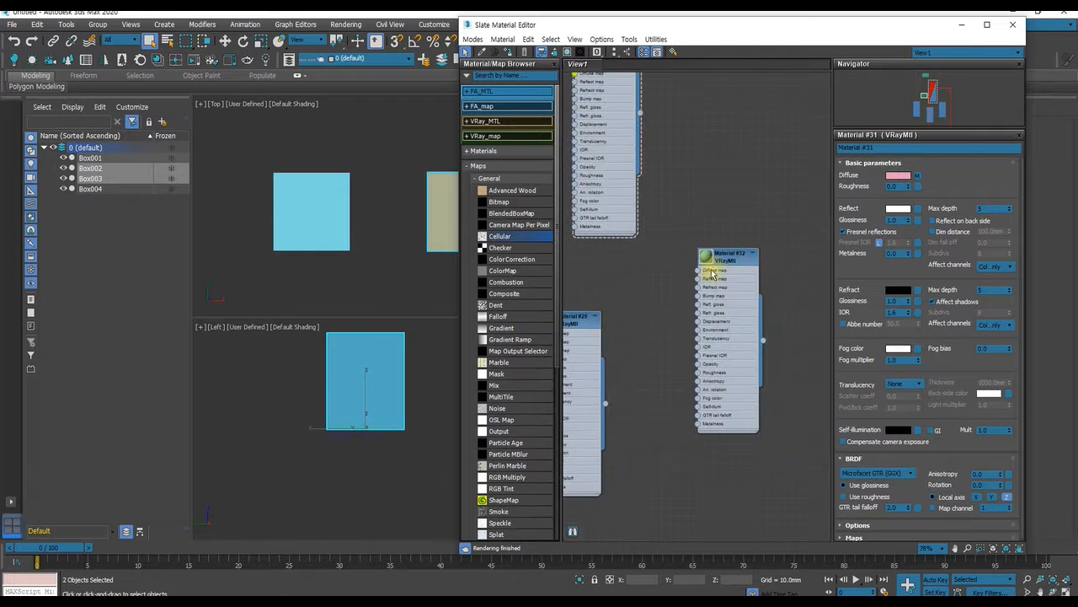
scroll(718, 285, down, 6)
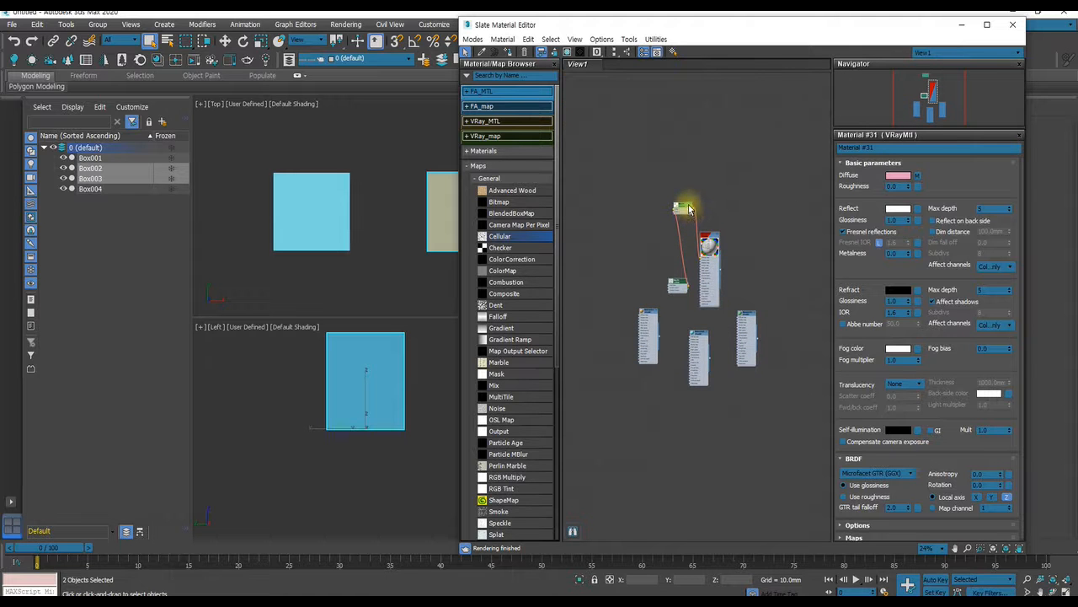
drag(586, 149, 811, 432)
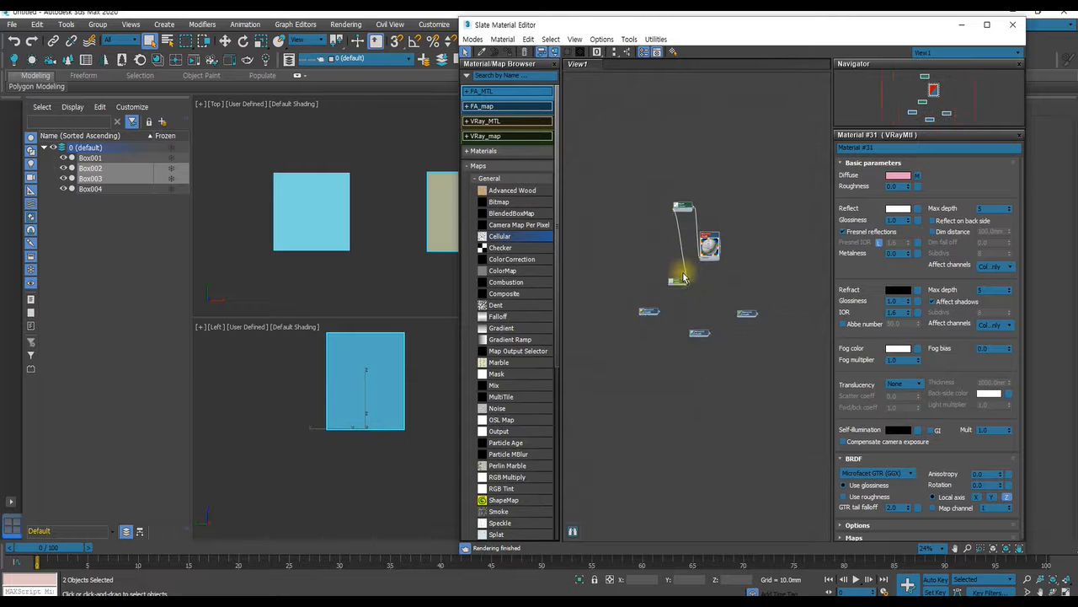
scroll(716, 287, up, 5)
scroll(716, 286, up, 3)
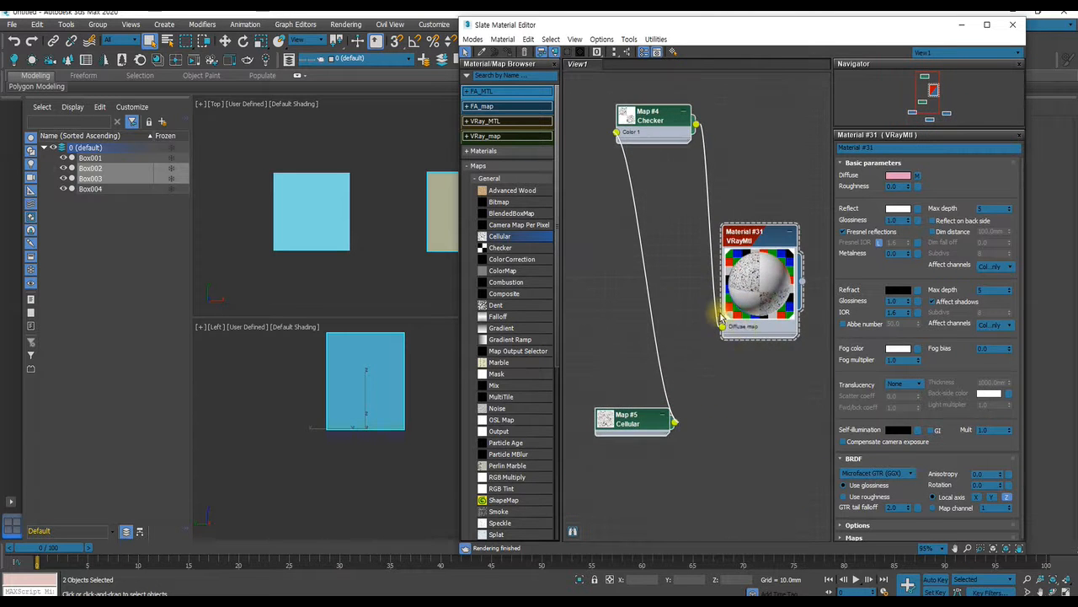
scroll(735, 331, down, 8)
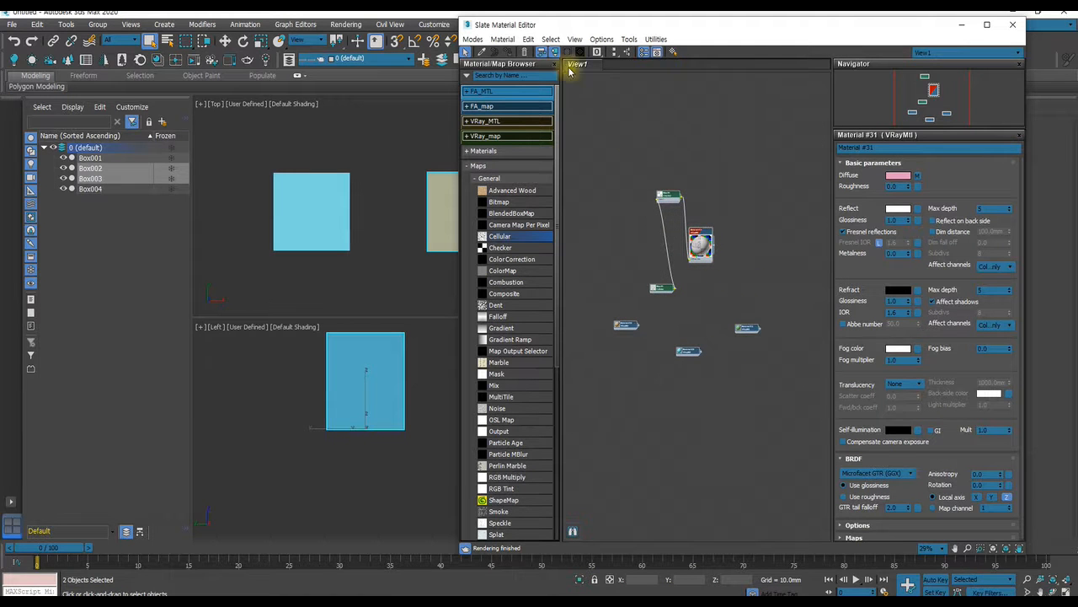
Turn off the Auto Open Nodeslots option for the node view.
click(574, 40)
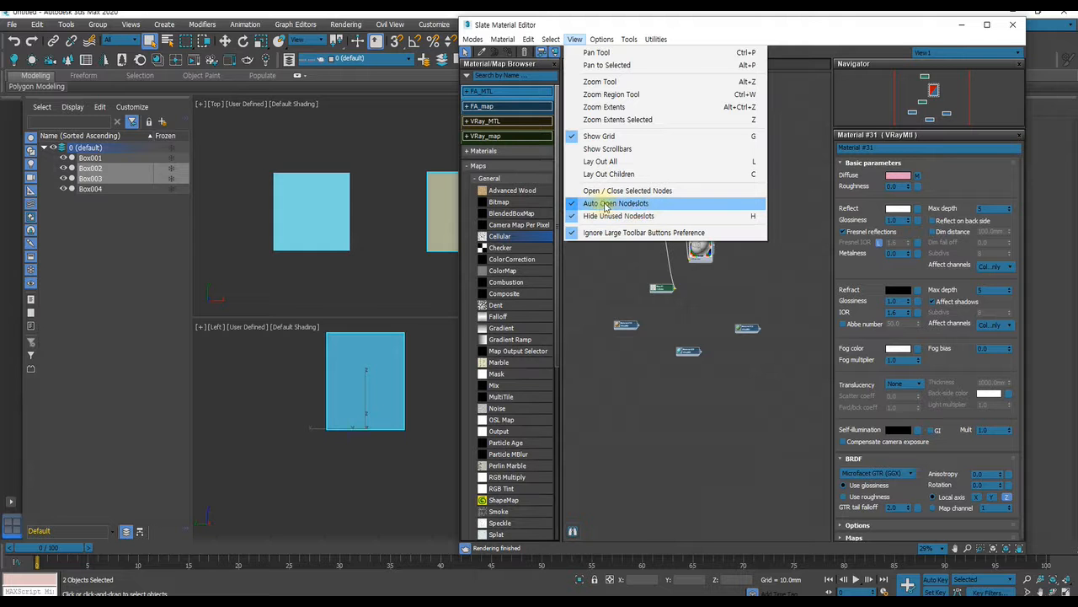
click(608, 275)
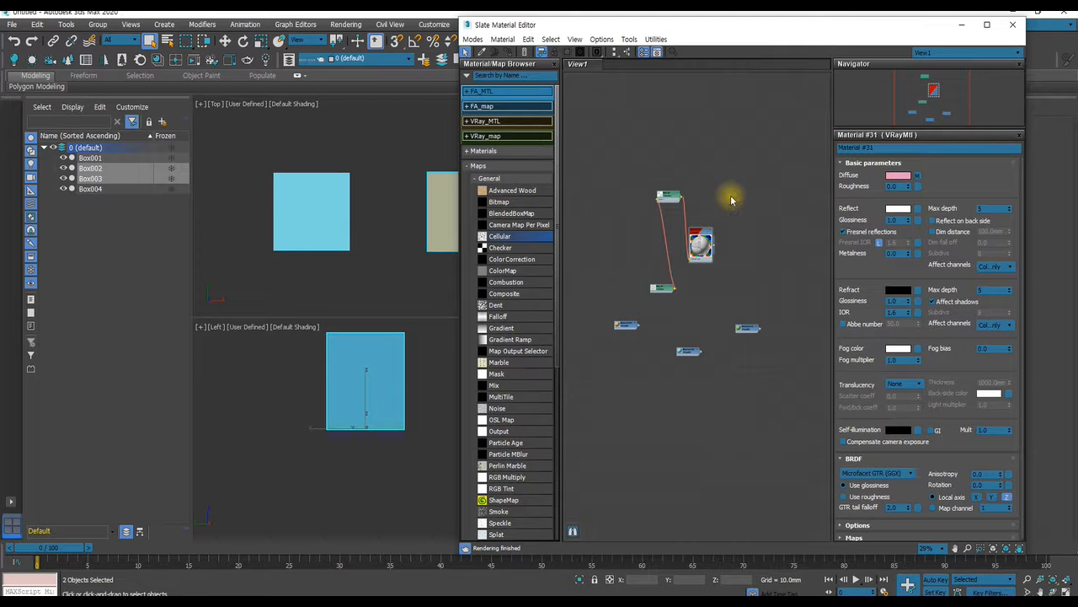
click(575, 40)
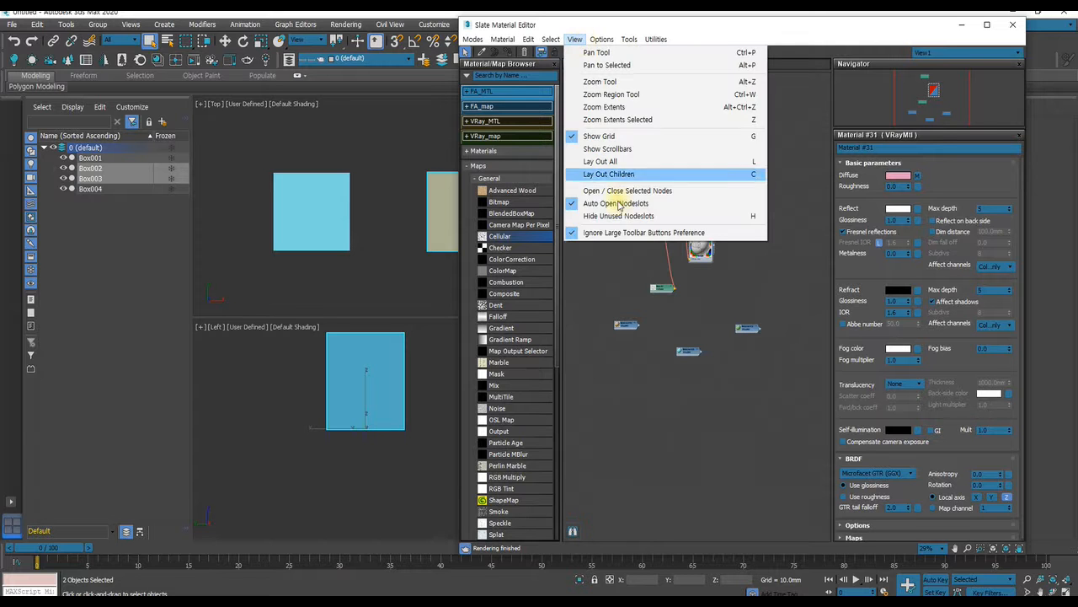
click(608, 271)
click(576, 40)
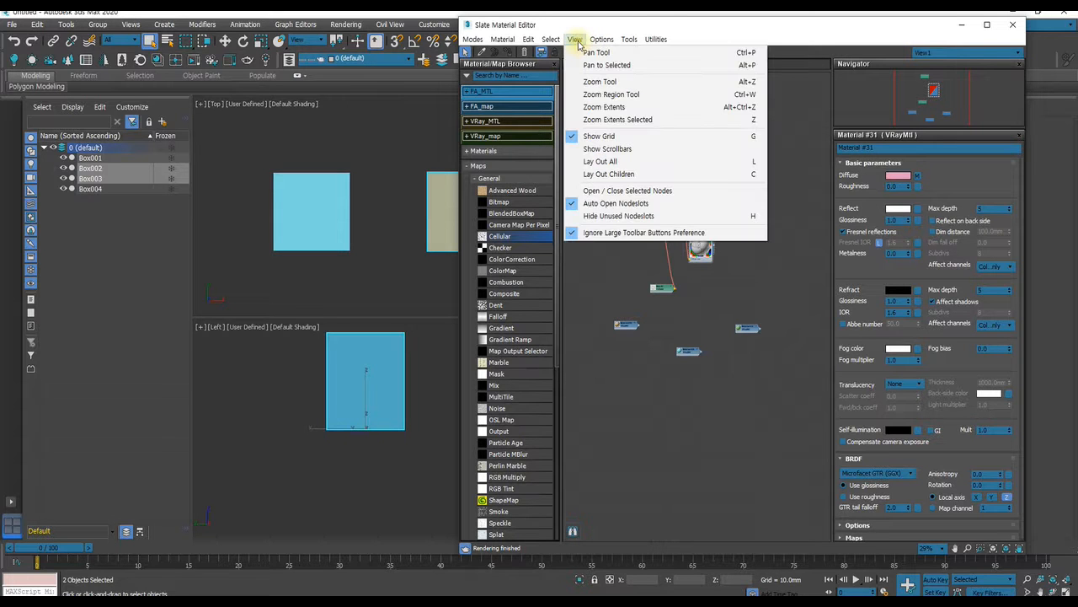
click(624, 203)
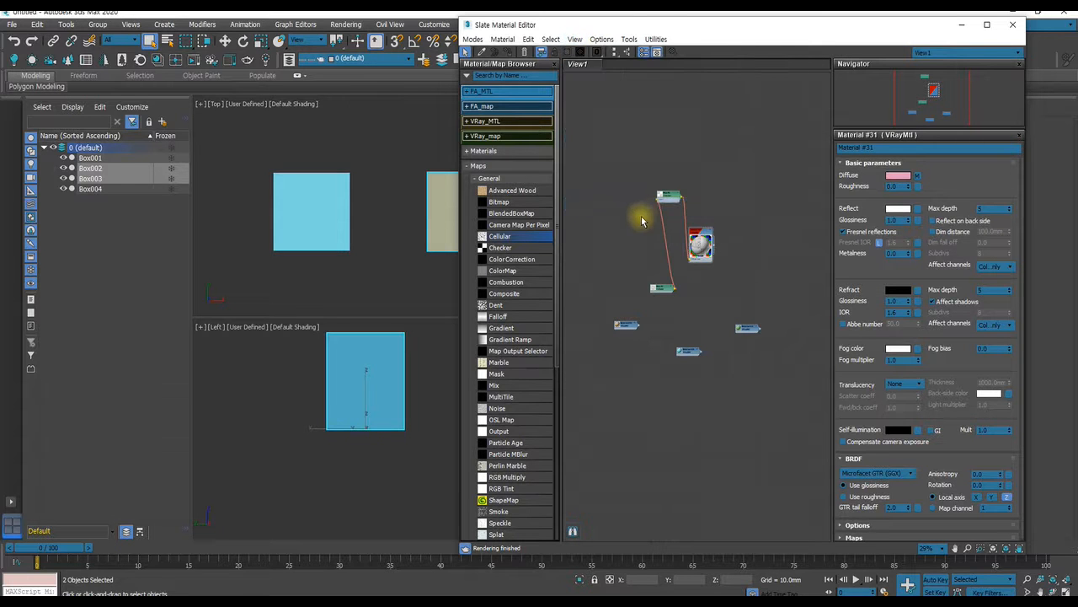
Add a new VRayMtl from the V-Ray materials to View1 and place its node directly beneath Material #31.
click(471, 165)
click(467, 150)
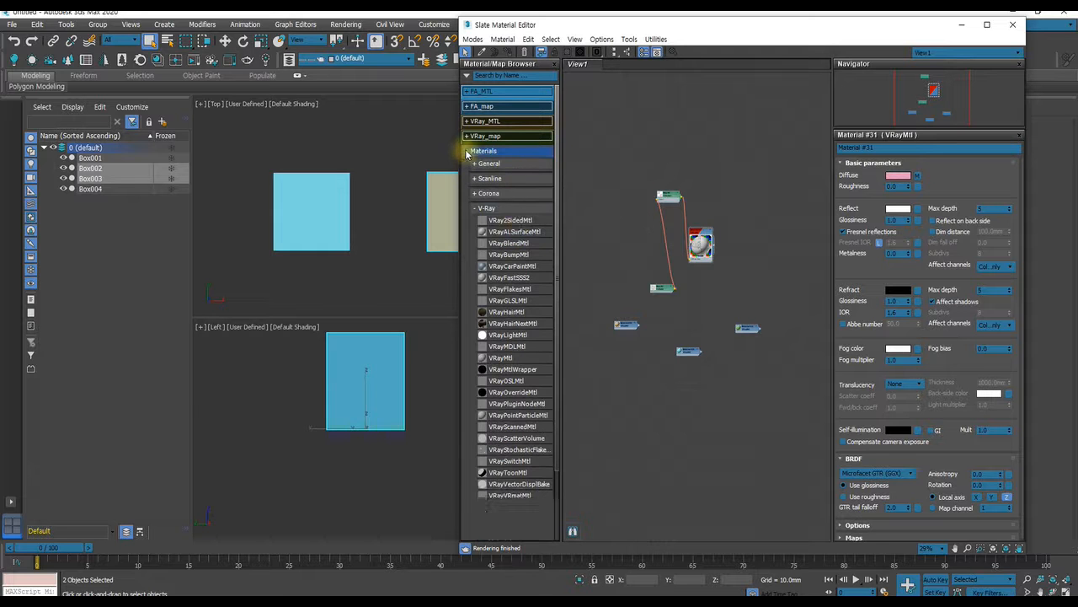
drag(501, 357, 717, 419)
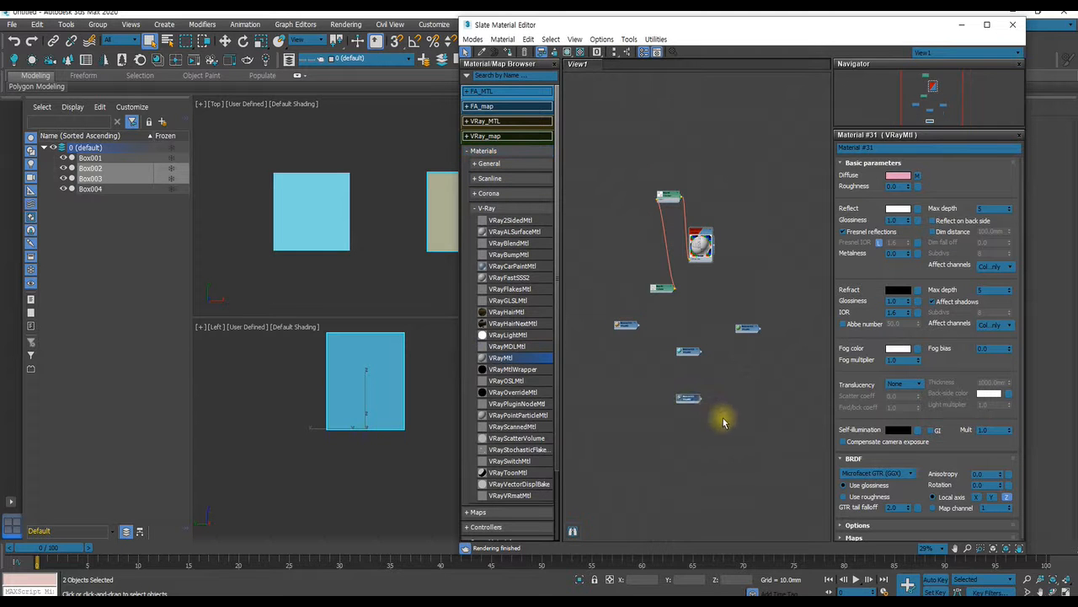
scroll(697, 390, up, 5)
drag(684, 379, 705, 131)
scroll(688, 173, up, 1)
middle_drag(688, 174, 699, 358)
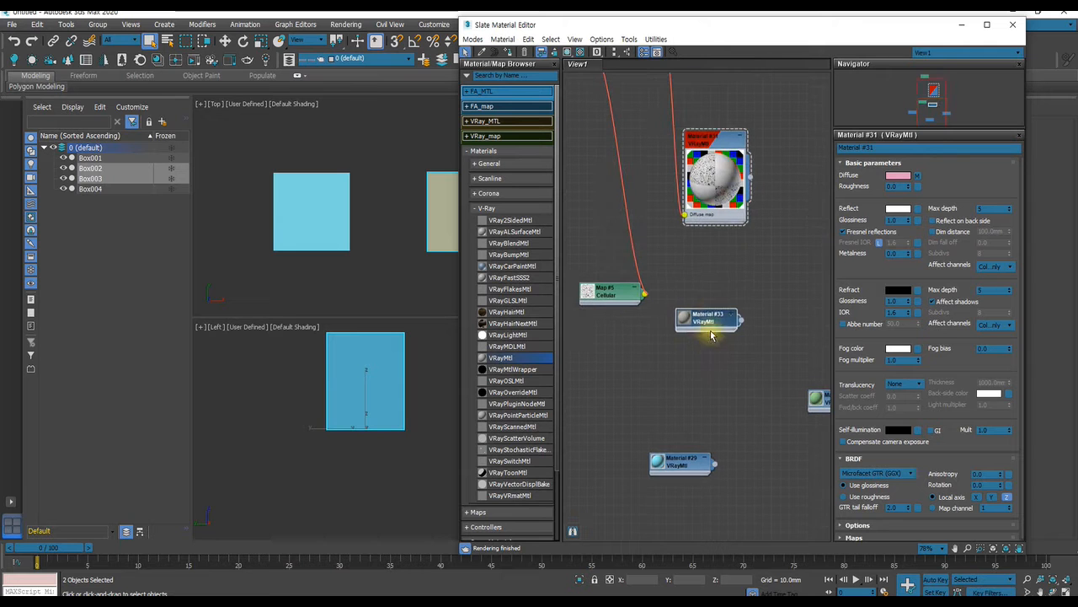
drag(710, 322, 720, 270)
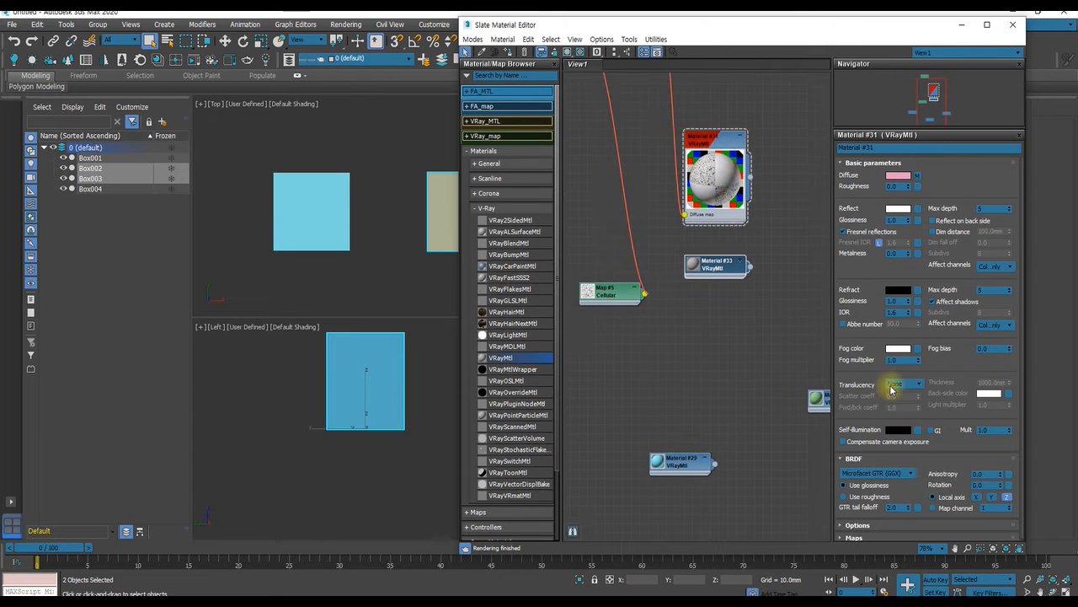
Toggle the new VRayMtl node's slot list open and closed several times, leaving it expanded.
click(741, 262)
click(743, 263)
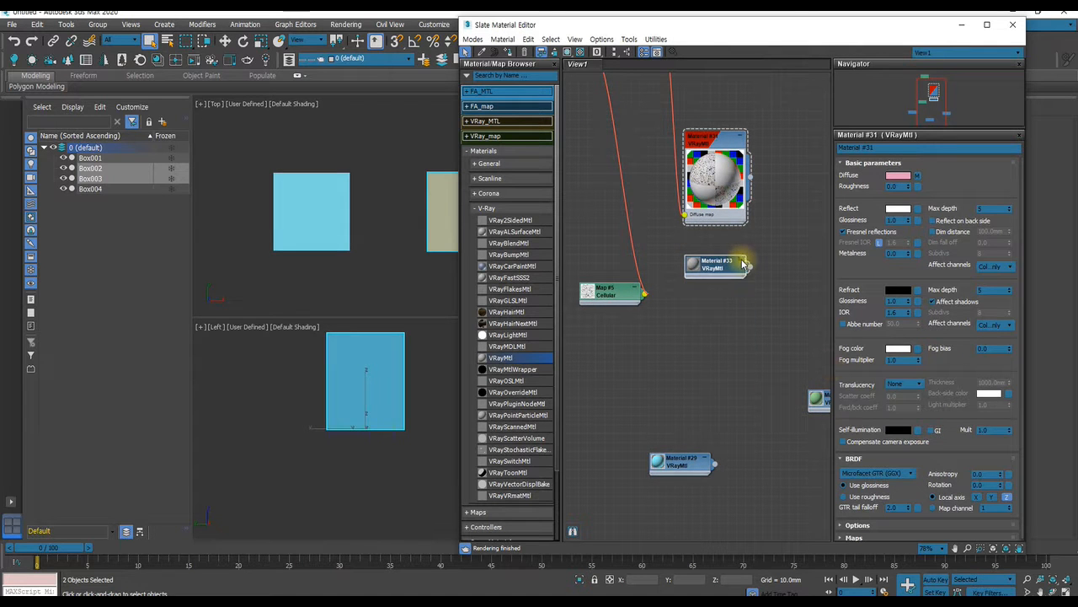
click(742, 263)
click(740, 264)
click(743, 263)
click(740, 264)
click(742, 263)
click(743, 262)
click(742, 263)
click(742, 264)
click(741, 264)
click(741, 264)
click(741, 264)
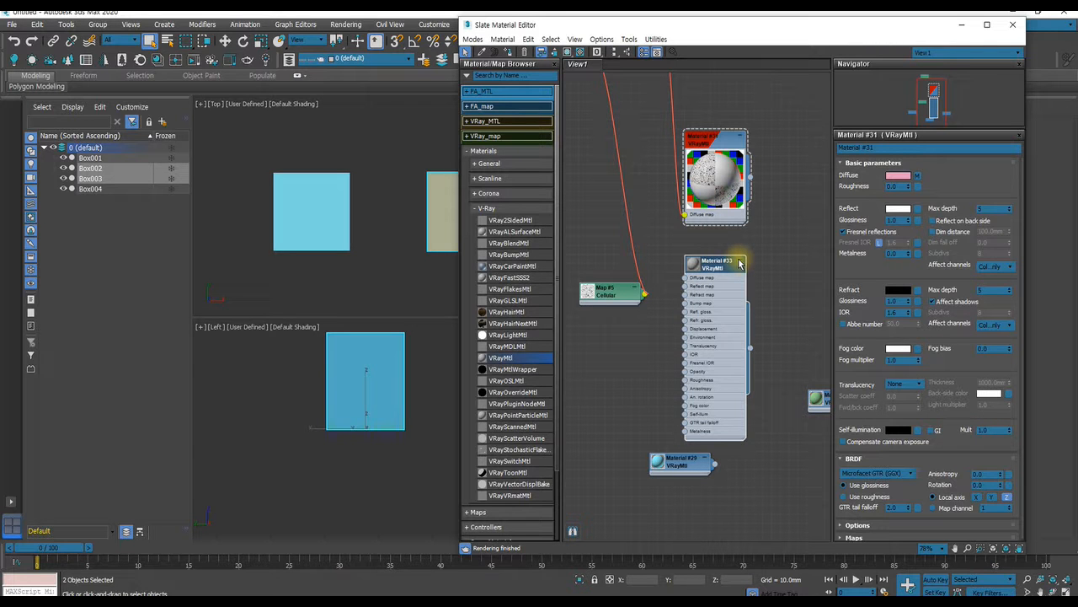
Select all the nodes, hide their unused nodeslots, and align the connected maps with Lay Out Children.
scroll(731, 248, down, 6)
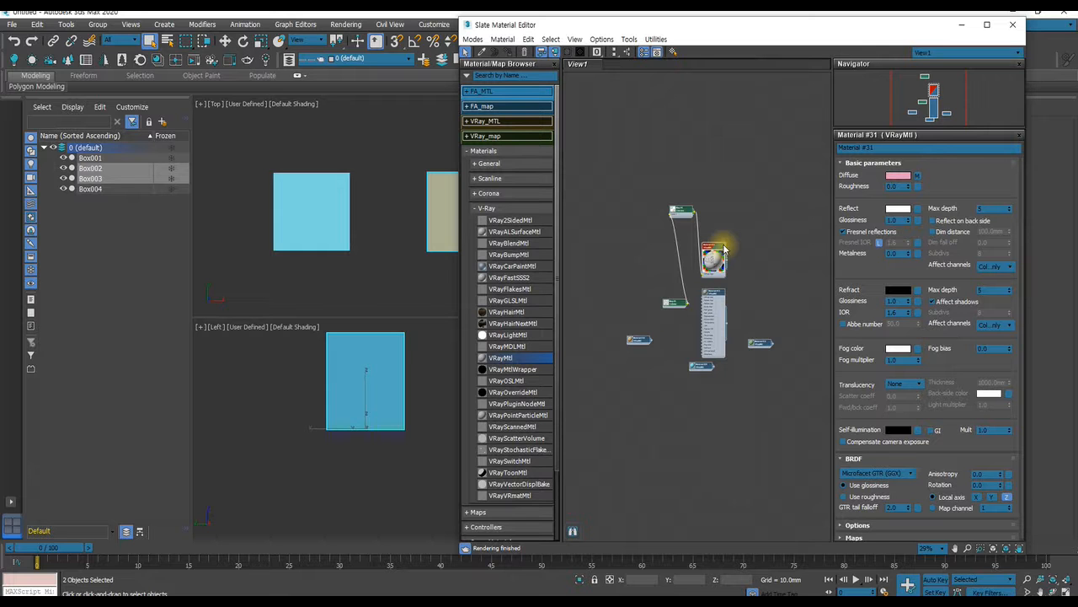
drag(580, 152, 790, 456)
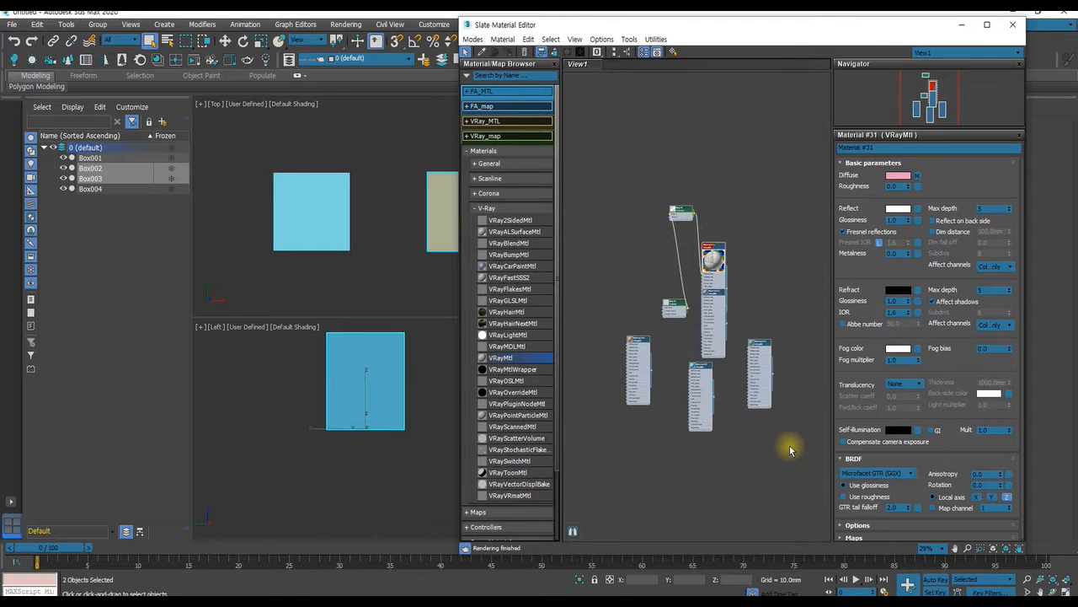
key(h)
key(c)
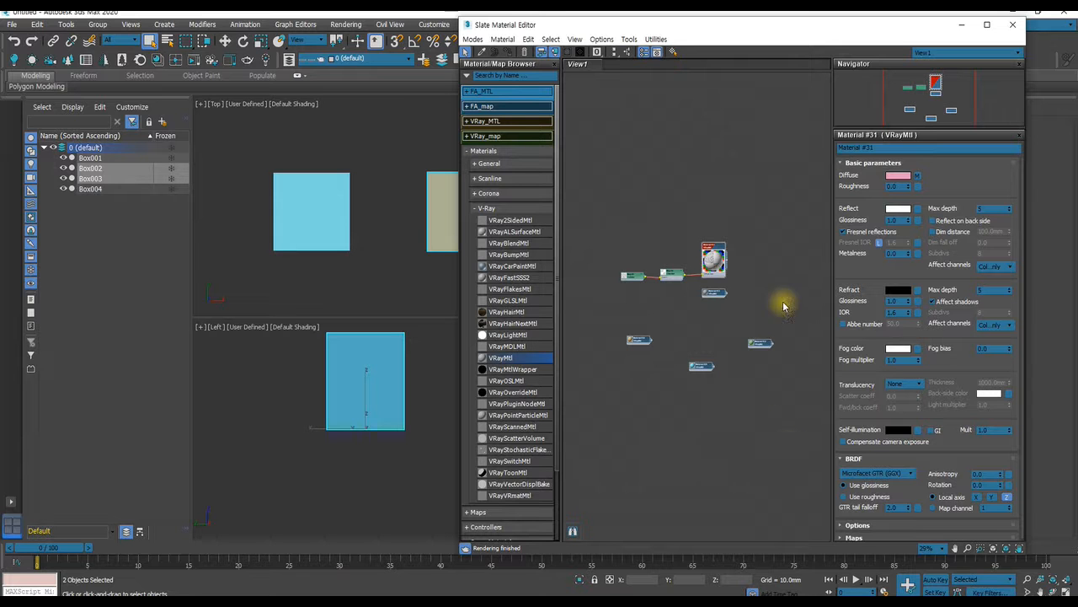
scroll(681, 311, up, 4)
scroll(684, 300, down, 2)
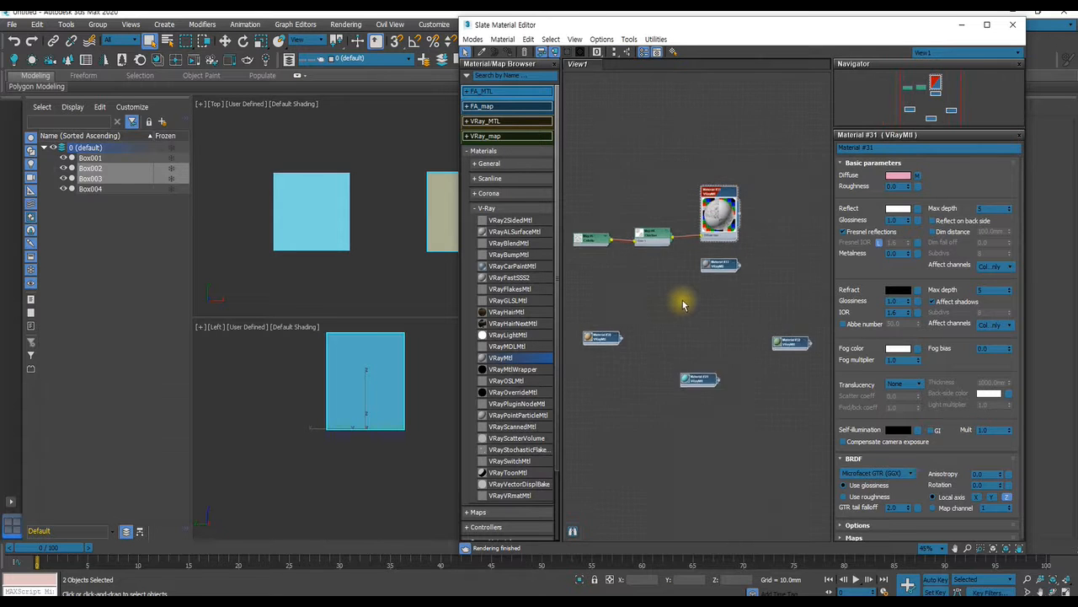
Reposition the nodes so that the four plain VRayMtl materials form a rough row beside the Material #31 tree.
scroll(548, 177, down, 2)
middle_drag(701, 272, 725, 302)
drag(600, 181, 832, 438)
middle_drag(742, 365, 728, 385)
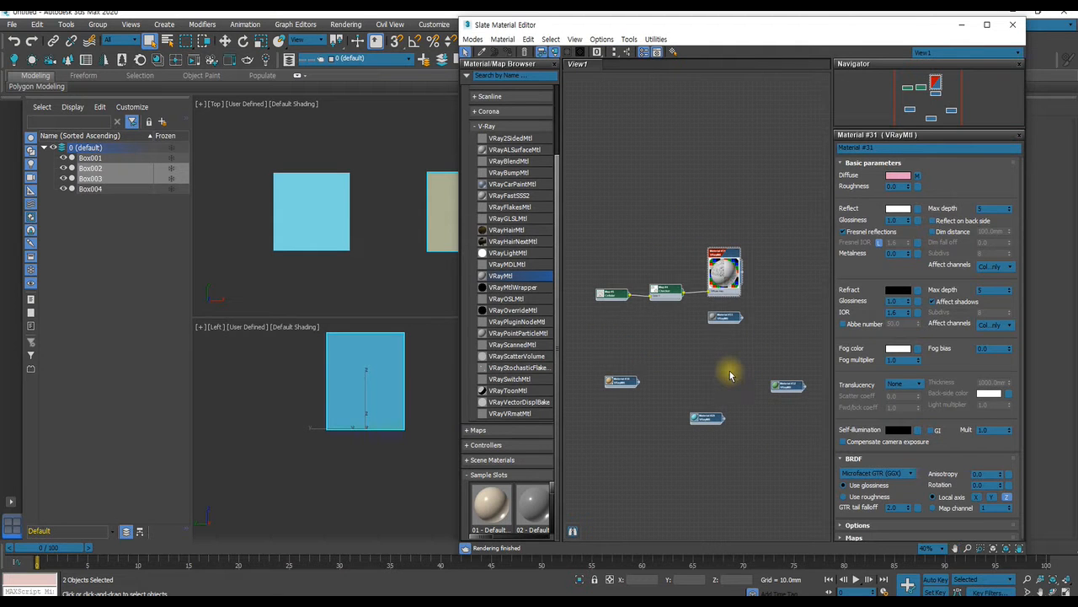
middle_drag(703, 323, 712, 336)
click(776, 252)
drag(712, 336, 667, 249)
middle_drag(667, 249, 797, 246)
scroll(802, 246, up, 1)
drag(806, 246, 675, 273)
drag(723, 412, 593, 270)
middle_drag(708, 300, 685, 283)
scroll(688, 284, down, 5)
drag(733, 352, 617, 272)
drag(771, 329, 587, 273)
middle_drag(647, 273, 664, 285)
Select all the nodes and arrange them with Lay Out All in a horizontal row, followed by Lay Out All - Vertical.
drag(589, 255, 824, 345)
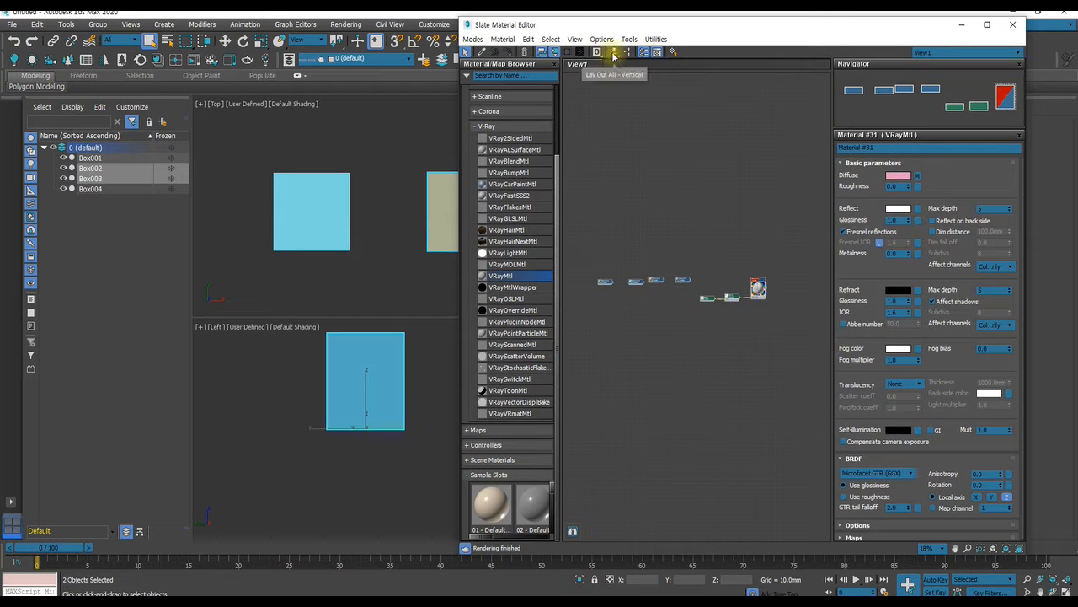
drag(615, 55, 617, 79)
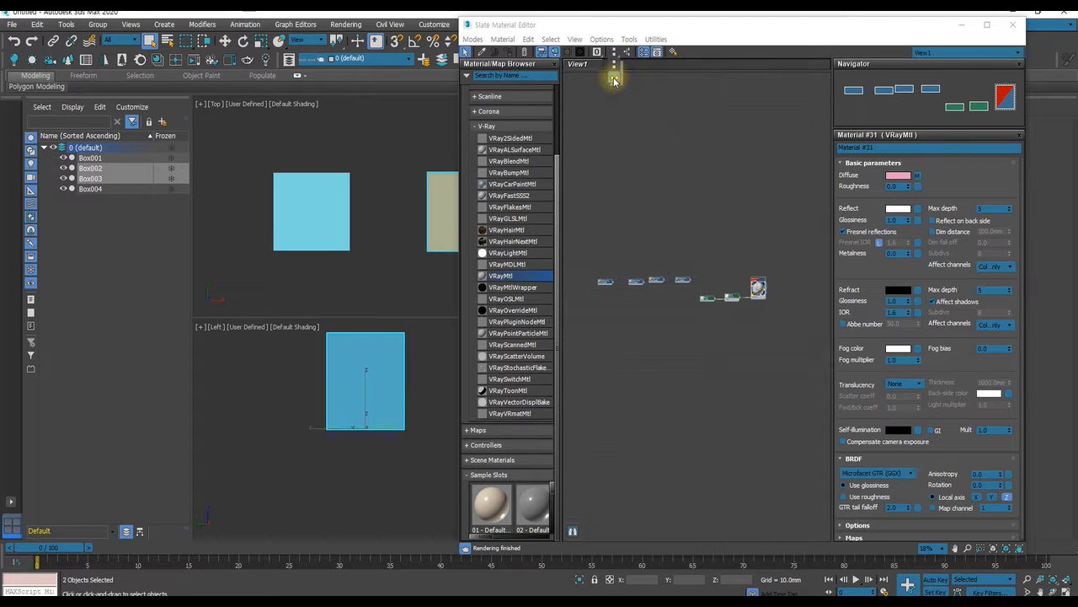
drag(614, 80, 615, 81)
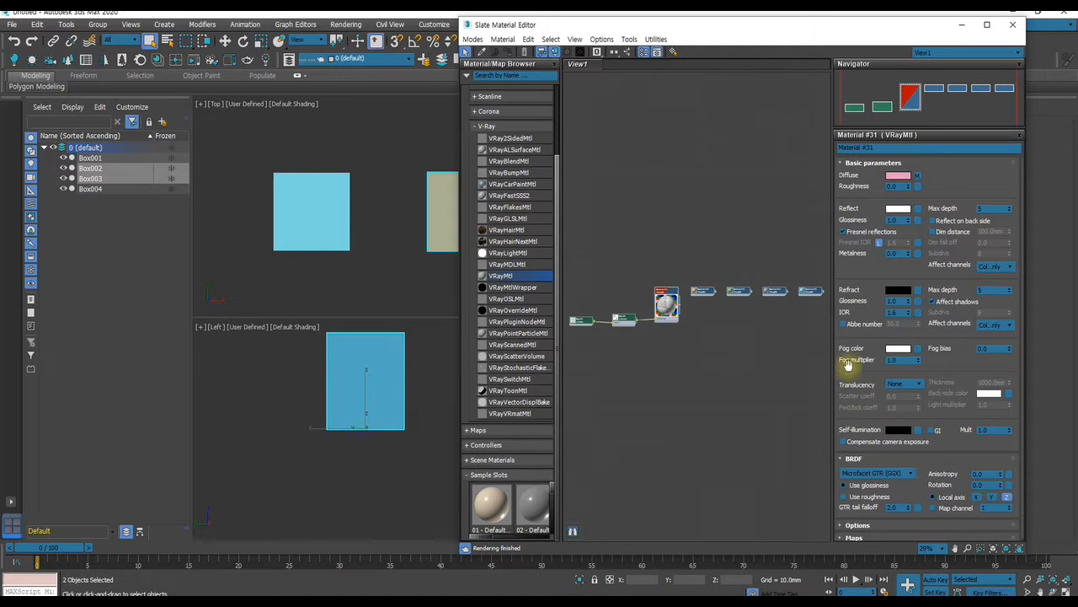
mouse_move(614, 53)
mouse_down()
mouse_move(616, 111)
mouse_move(616, 68)
mouse_up()
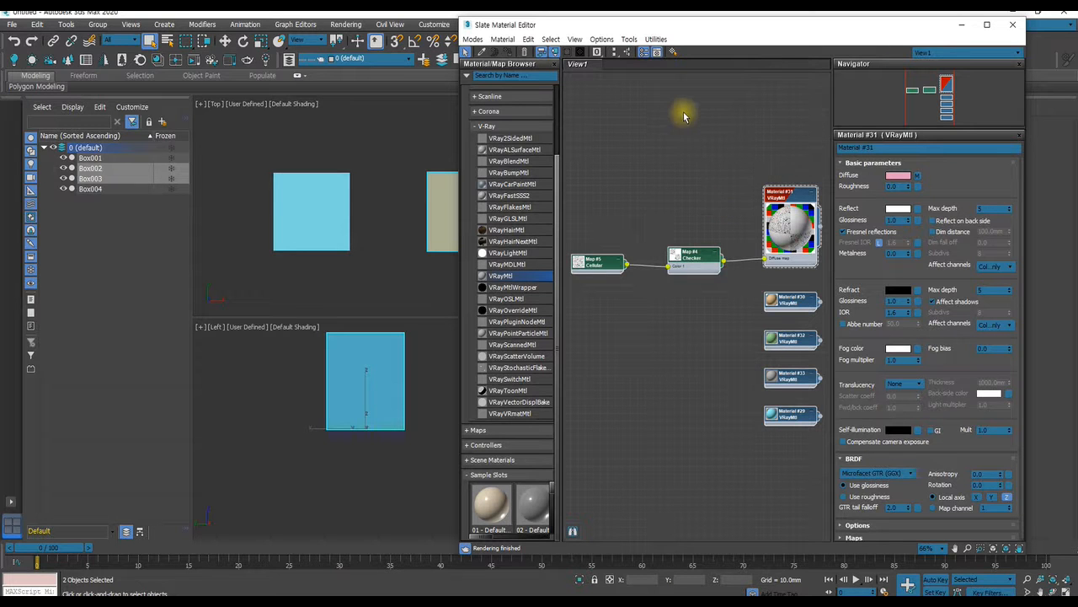
click(697, 164)
Displace the Checker and Cellular nodes, select them together with Material #31, and realign them using Lay Out Children.
drag(693, 253, 708, 132)
drag(614, 150, 672, 263)
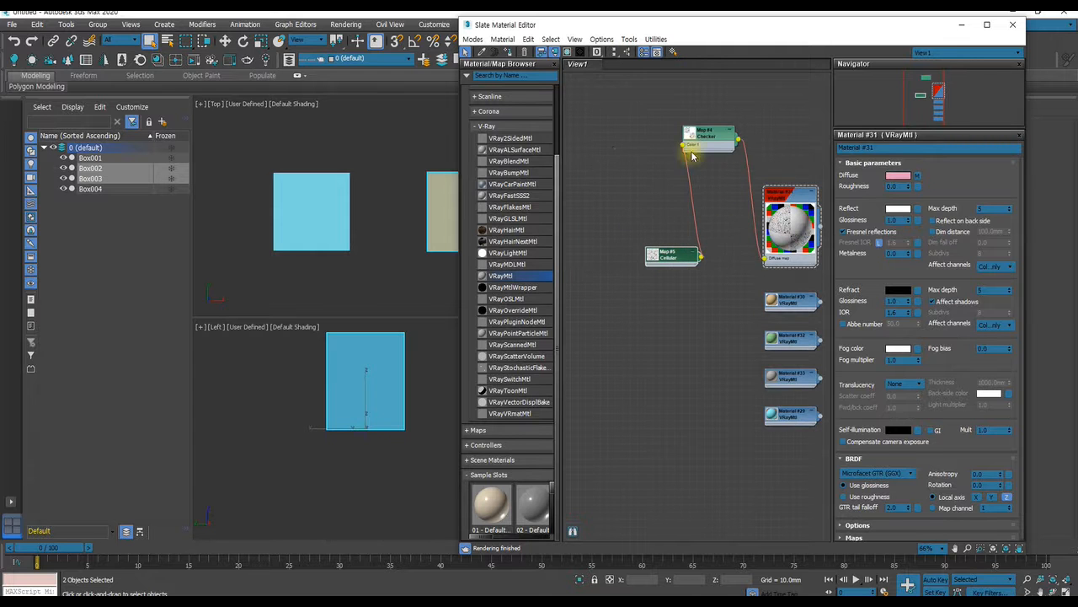
middle_drag(648, 117, 628, 159)
drag(610, 147, 805, 323)
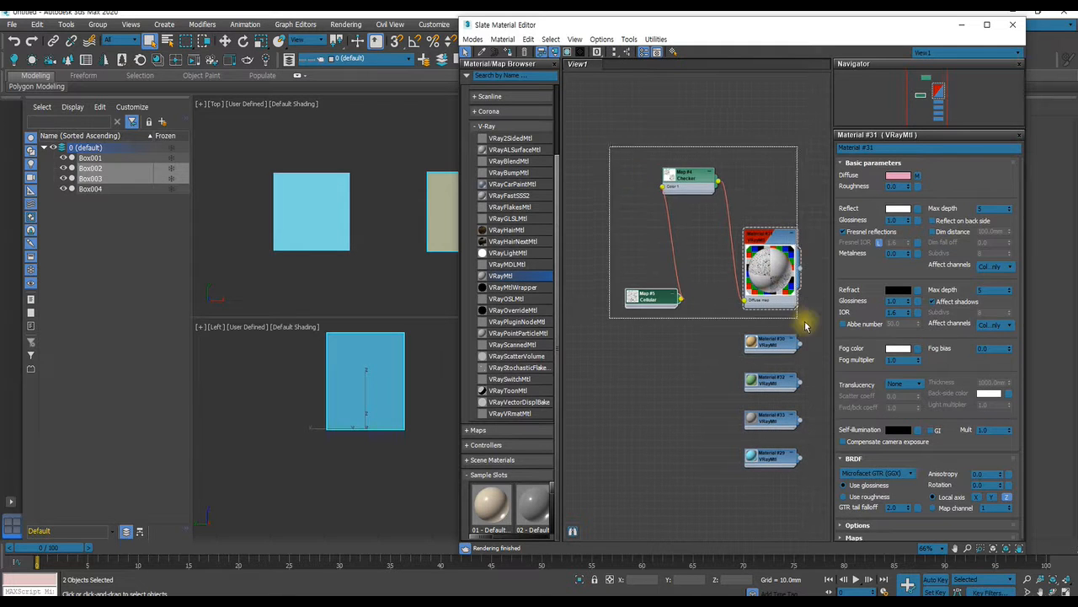
click(628, 52)
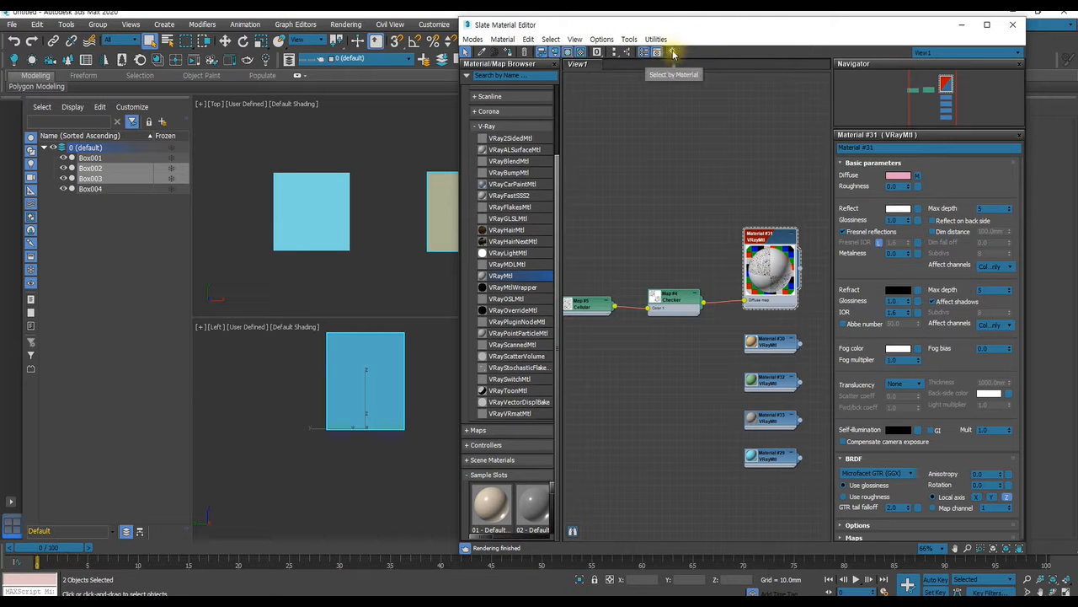
scroll(713, 182, down, 5)
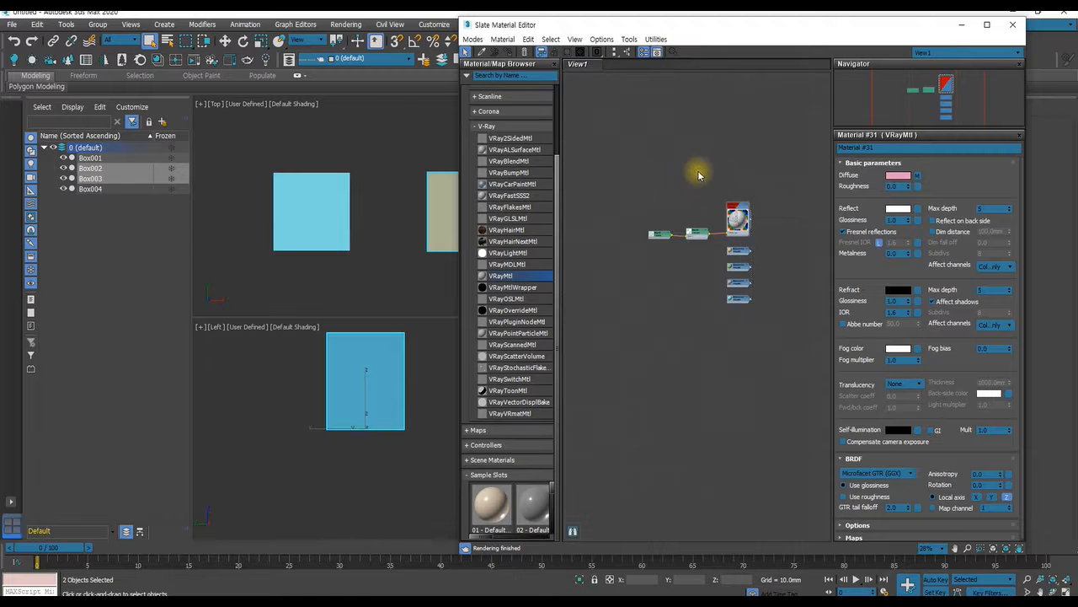
Clear all nodes from the view, select the four boxes in the Top viewport, and load the selected objects' materials into the view.
key(Delete)
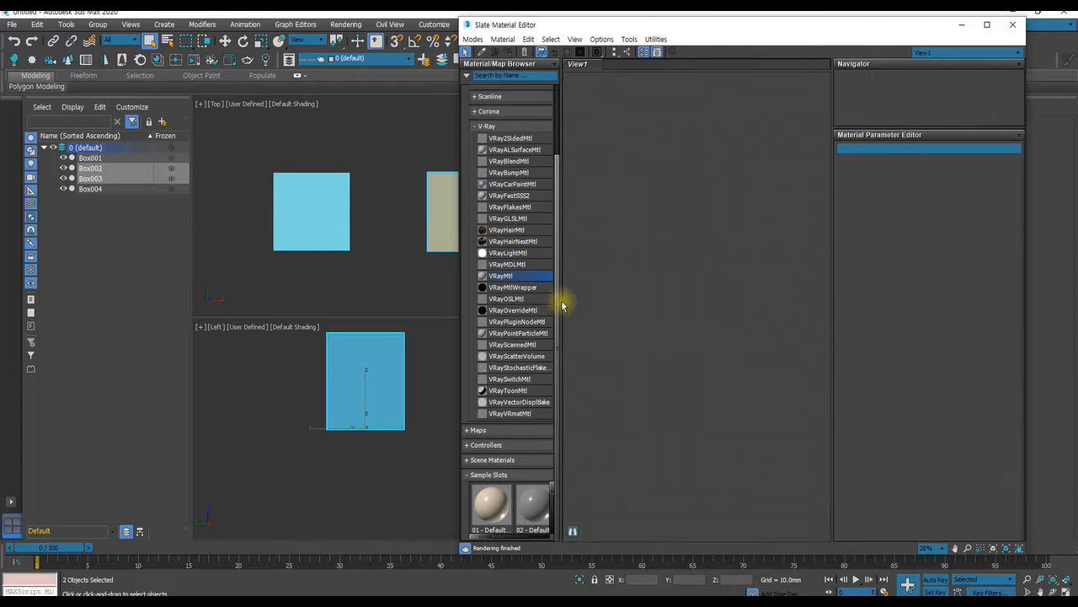
click(434, 200)
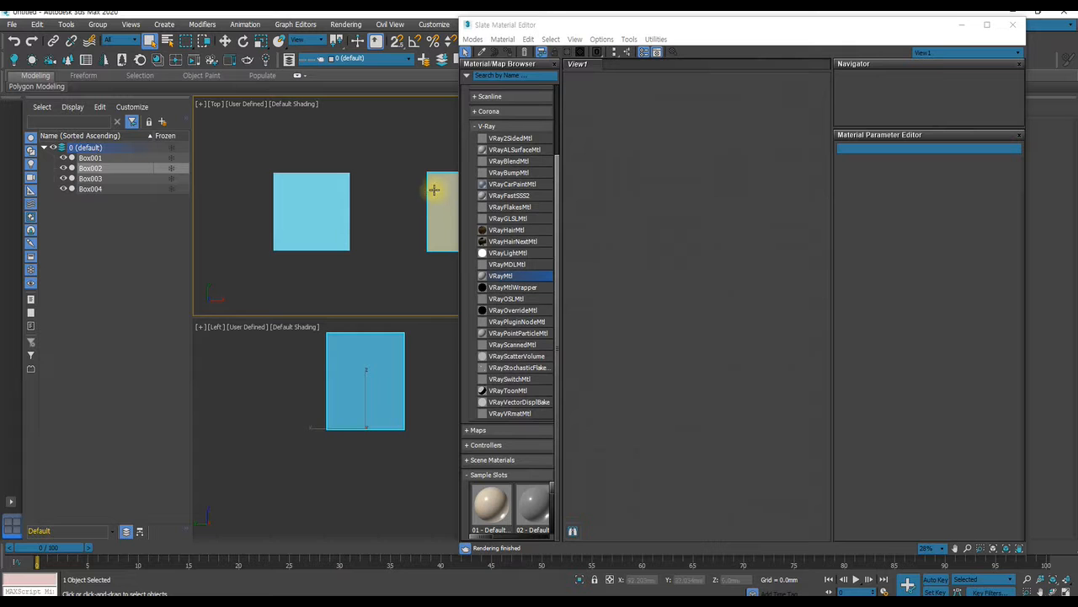
middle_drag(431, 194, 356, 202)
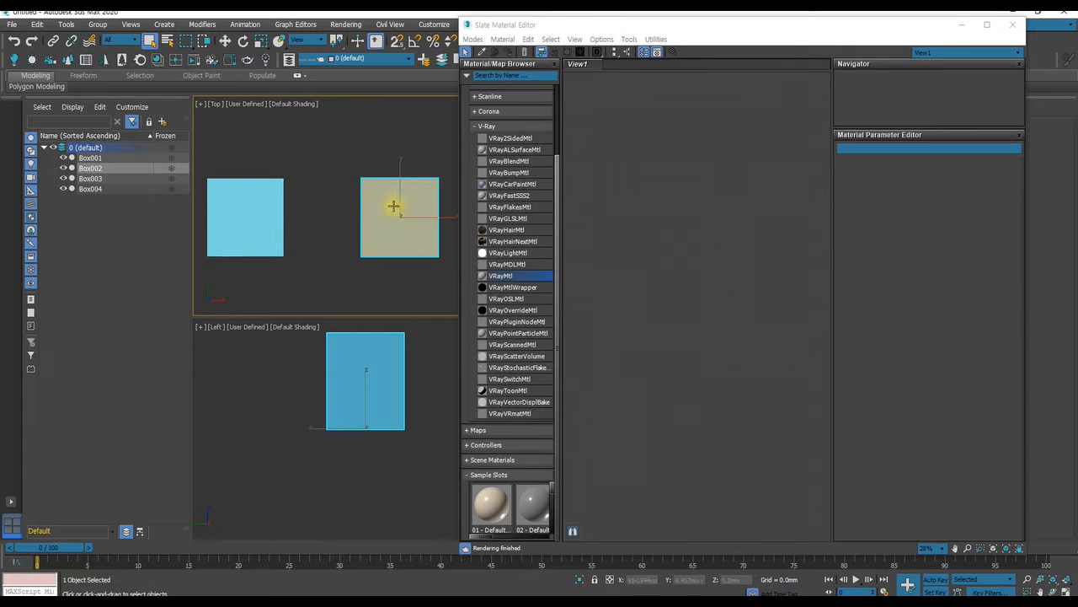
click(658, 48)
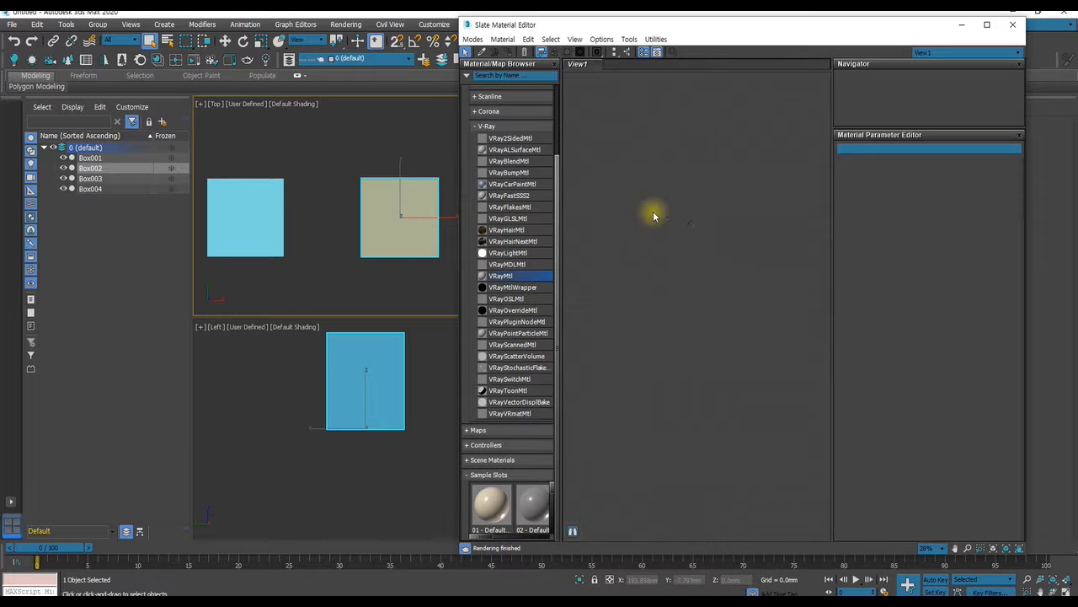
scroll(335, 146, down, 5)
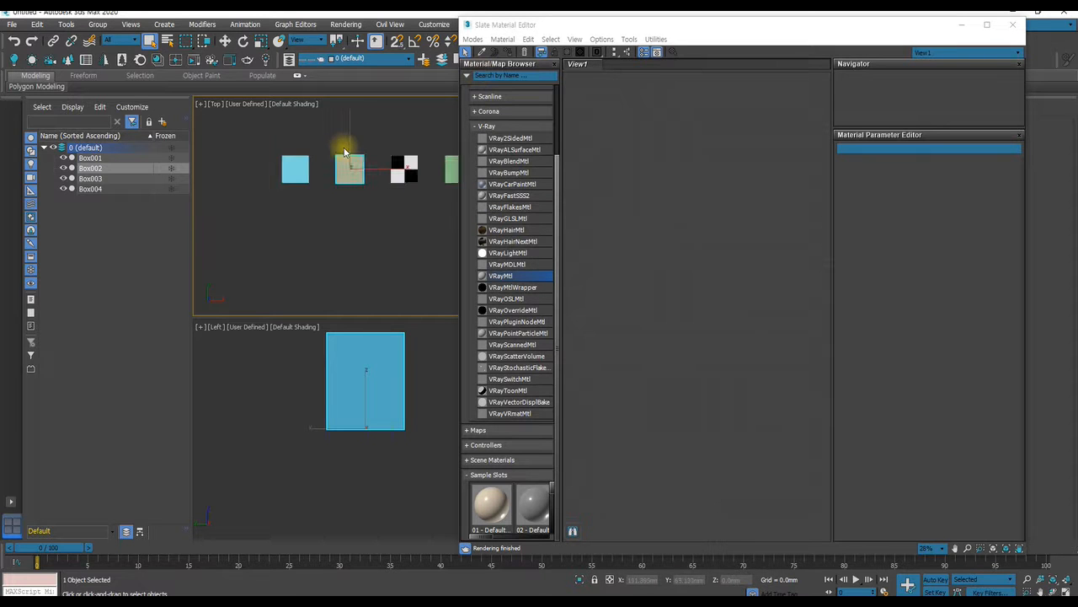
drag(316, 140, 424, 197)
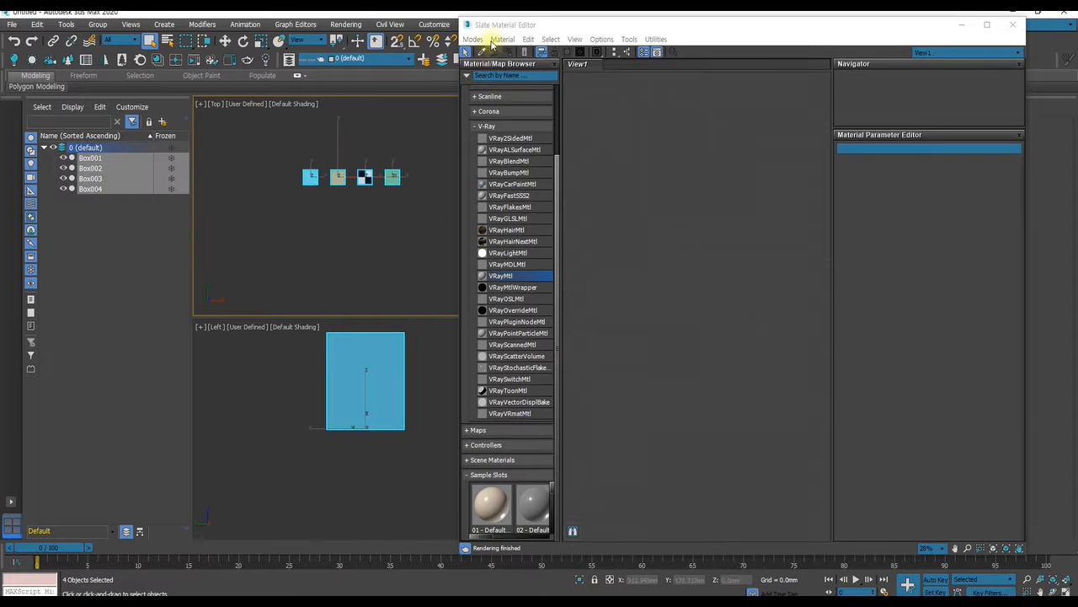
click(502, 40)
click(528, 65)
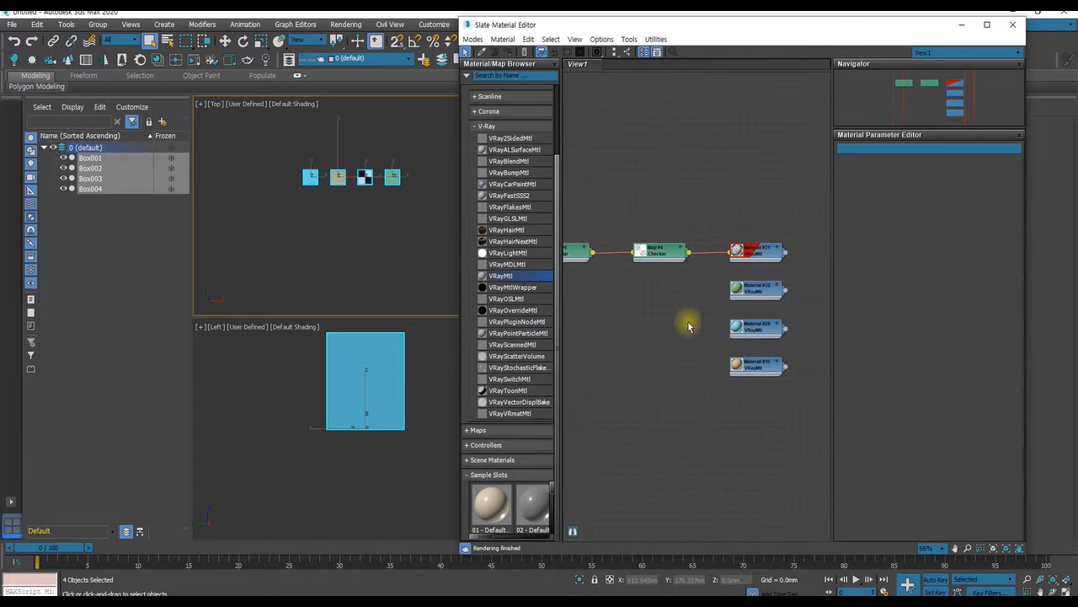
Deselect the boxes, open Material #31's parameters, and use Select by Material to select Box003.
click(356, 241)
scroll(362, 234, up, 3)
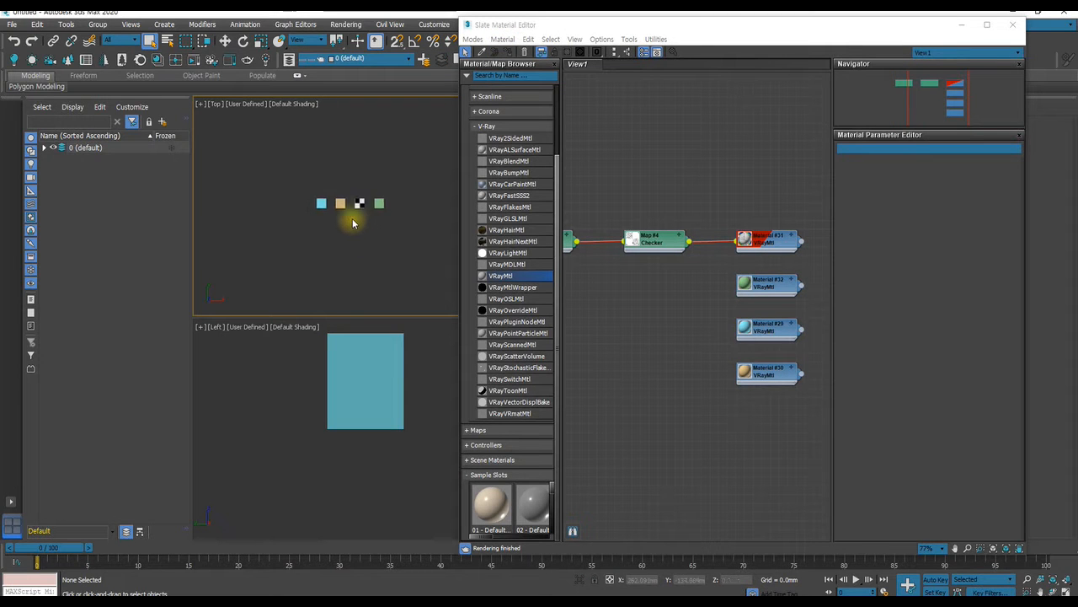
scroll(371, 220, up, 3)
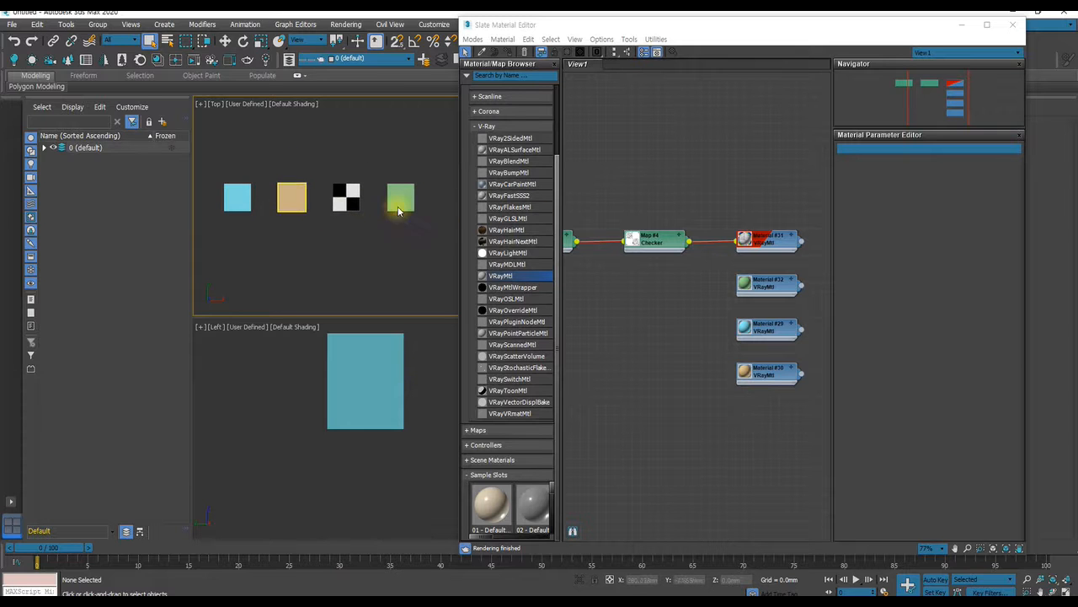
click(783, 242)
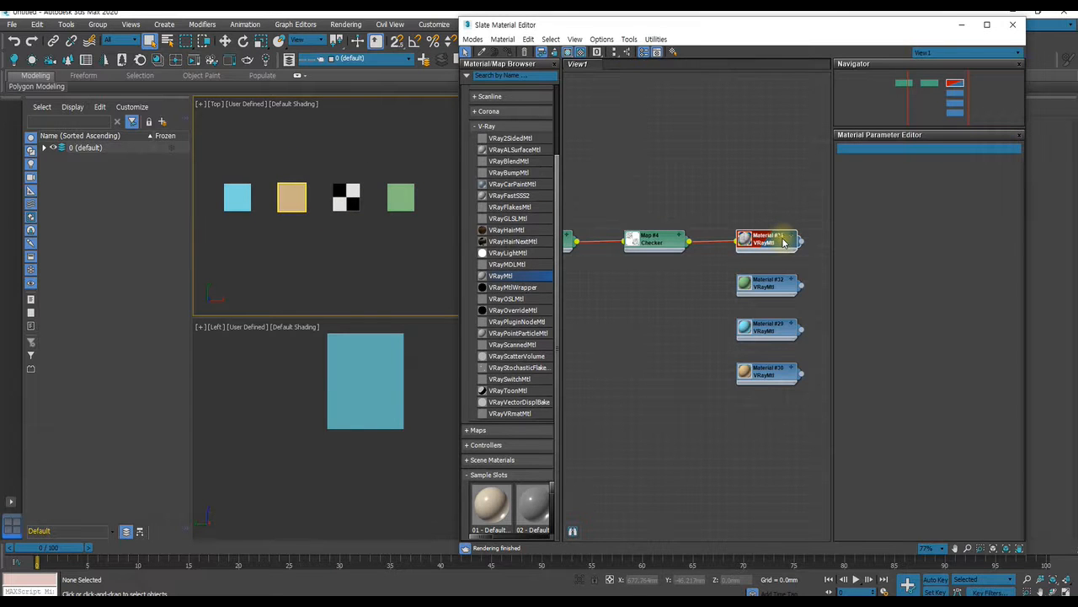
double_click(783, 242)
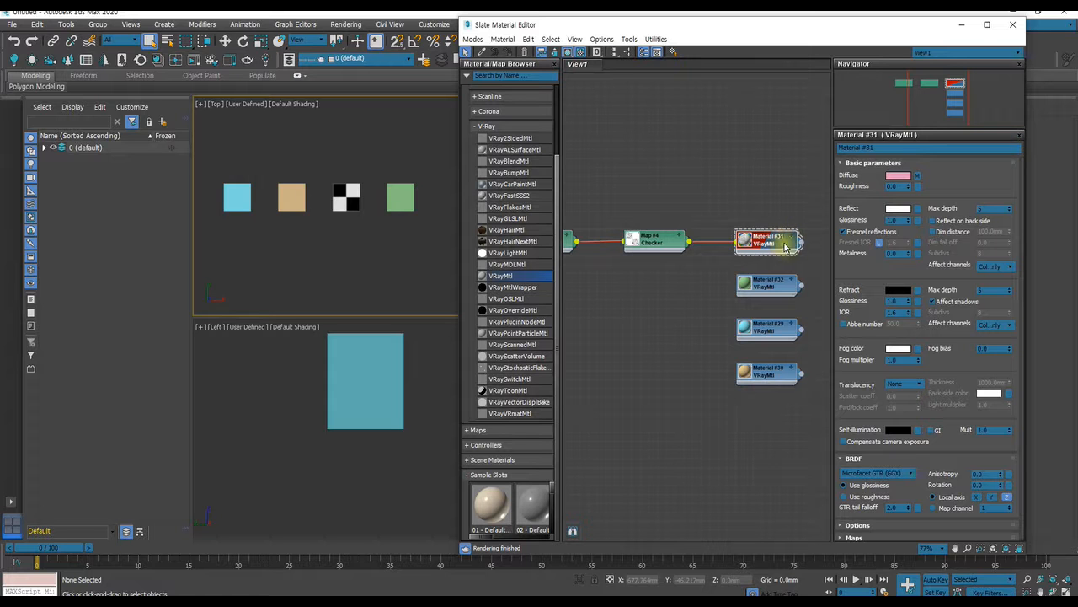
click(671, 54)
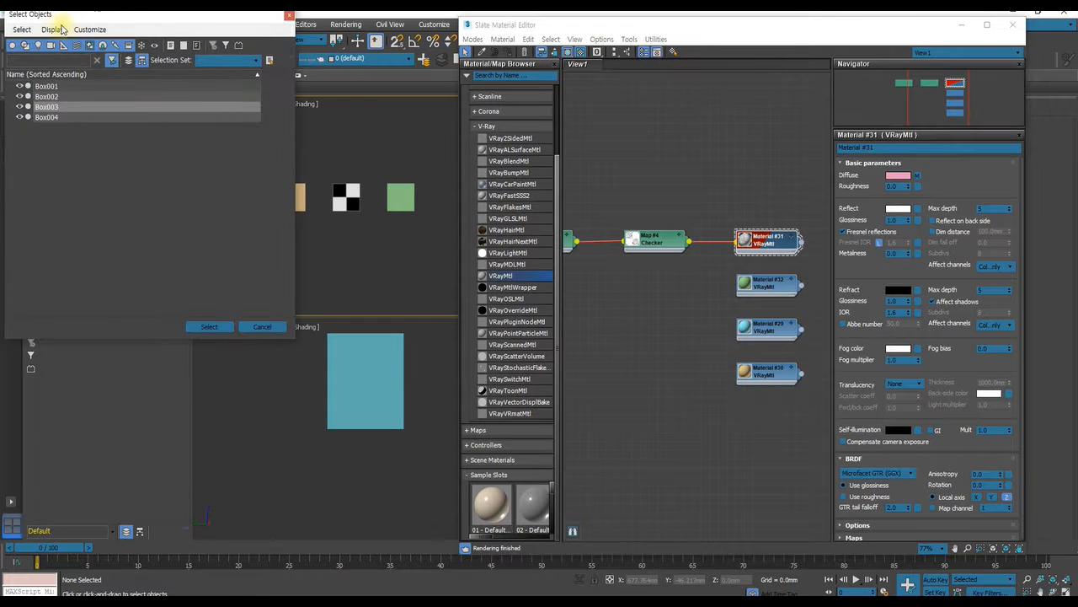
drag(85, 18, 126, 56)
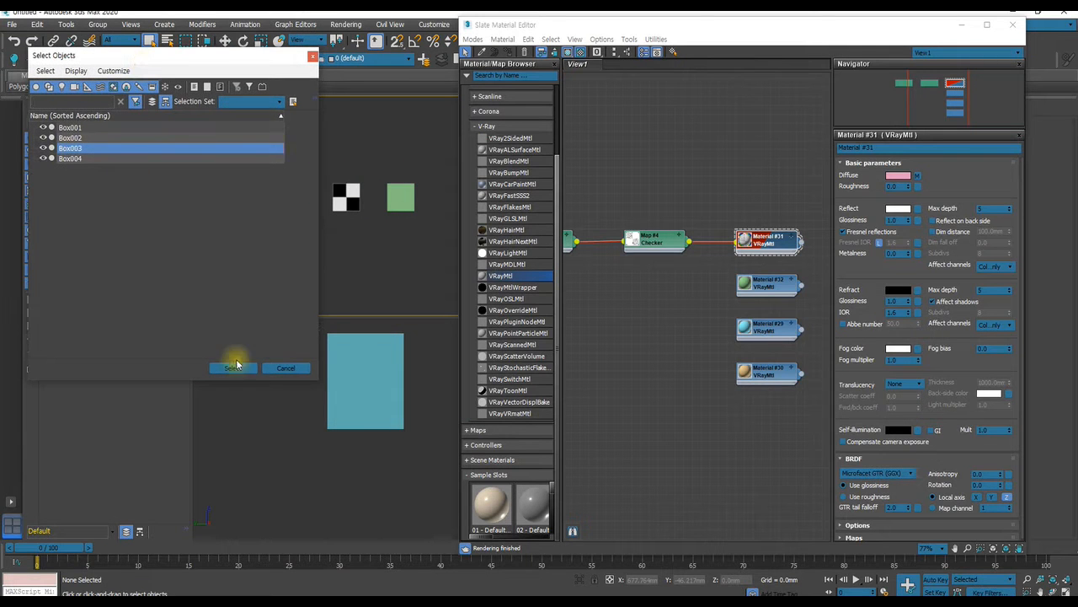
click(229, 359)
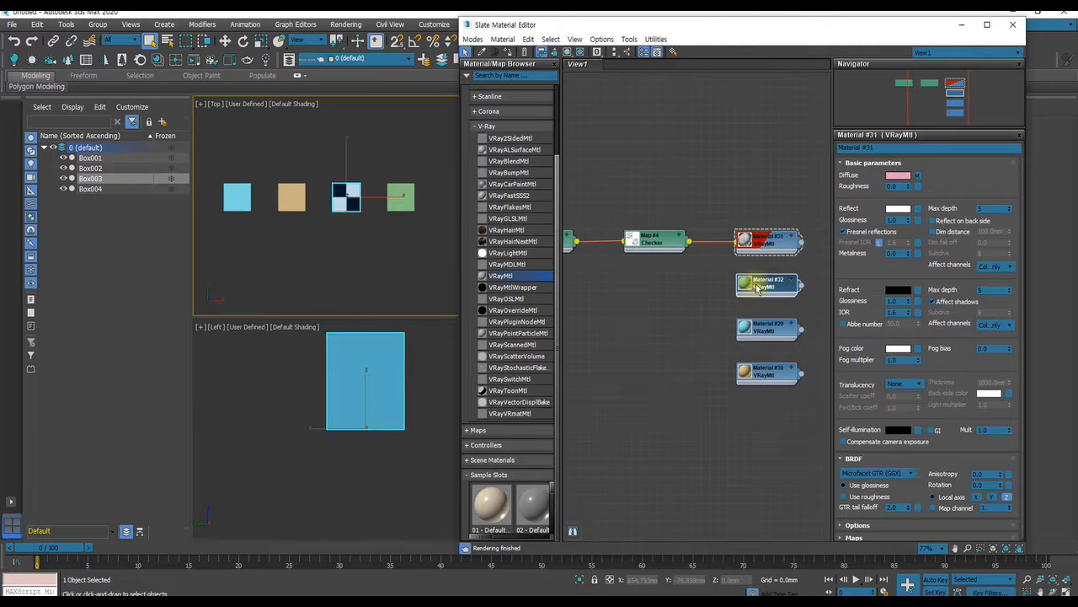
Select Box004 through Select by Material for the Material #32 node.
click(672, 53)
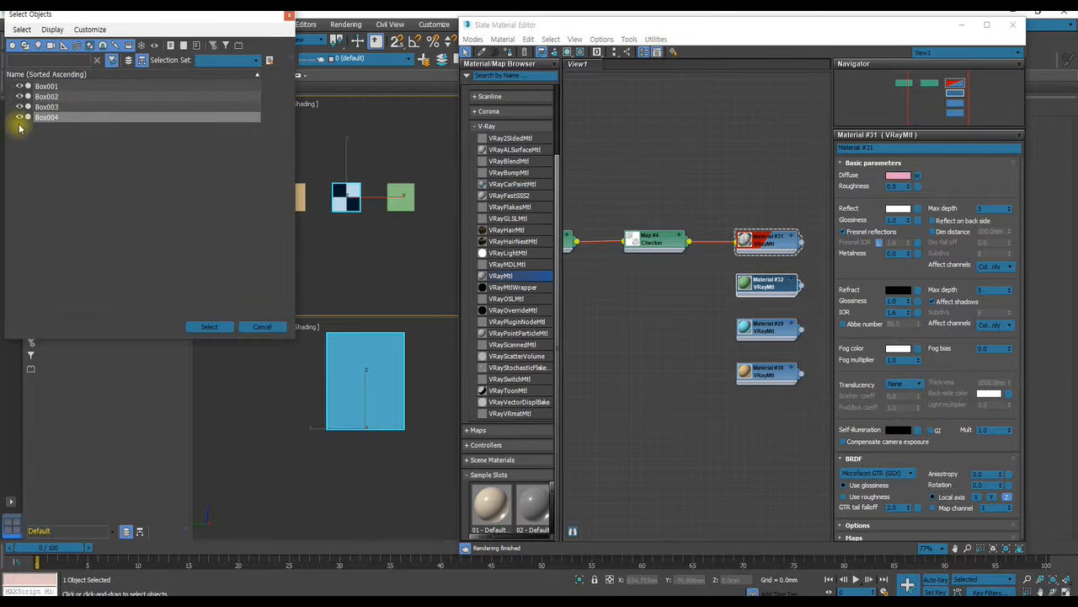
click(46, 117)
click(209, 326)
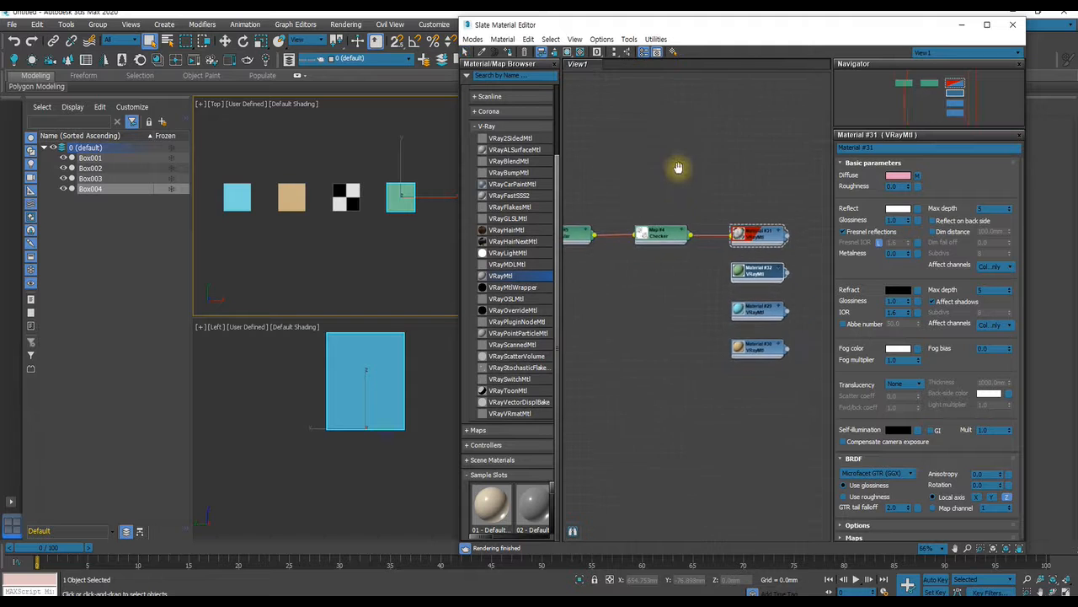
Examine how the Navigator tracks the visible part of the node view, and look through Material #31's parameters.
scroll(720, 212, down, 2)
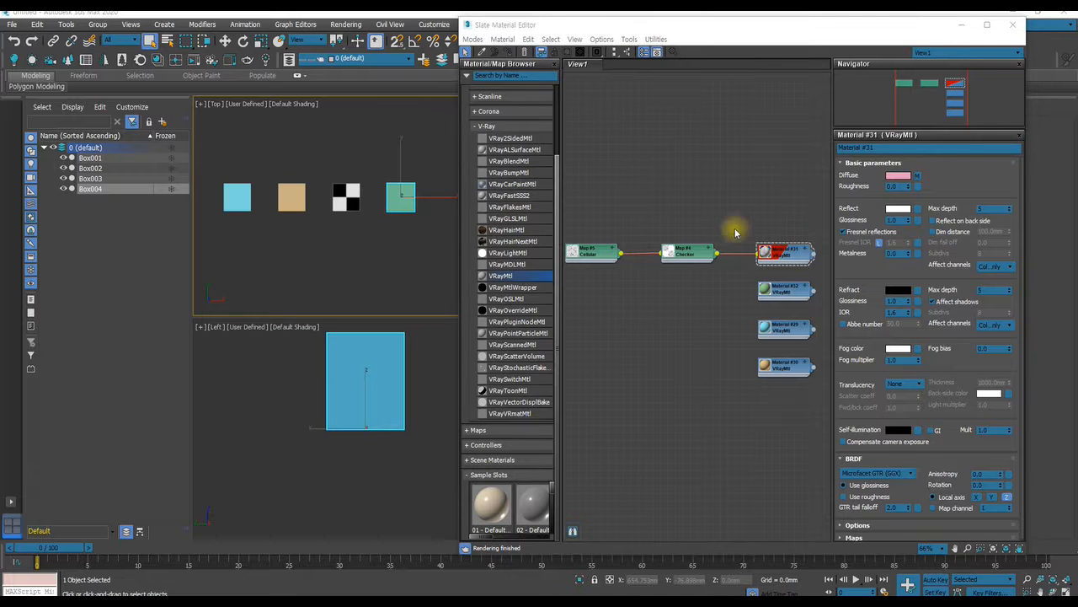
middle_drag(701, 244, 771, 233)
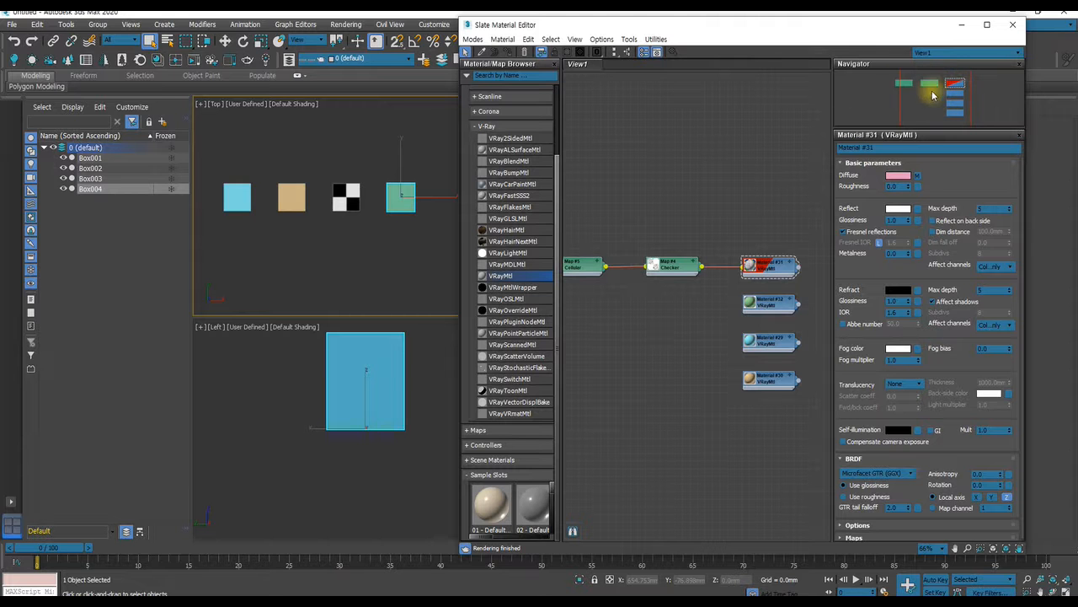
scroll(729, 203, down, 4)
scroll(726, 168, down, 3)
scroll(726, 175, up, 5)
scroll(730, 184, up, 4)
middle_drag(800, 139, 723, 66)
middle_drag(767, 140, 769, 99)
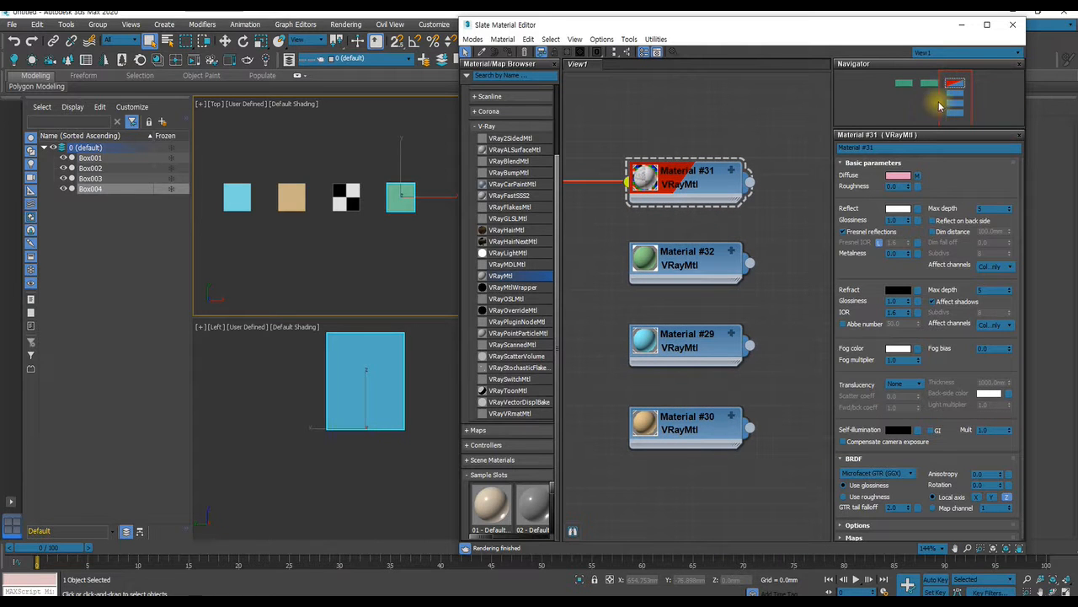
scroll(733, 206, down, 3)
scroll(716, 228, down, 2)
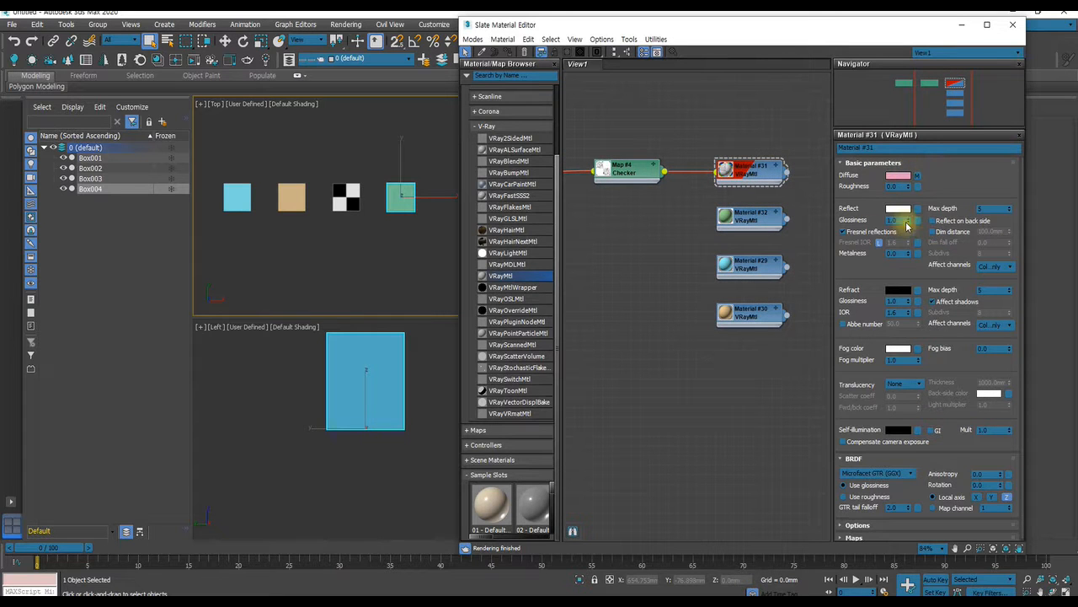
drag(950, 361, 958, 204)
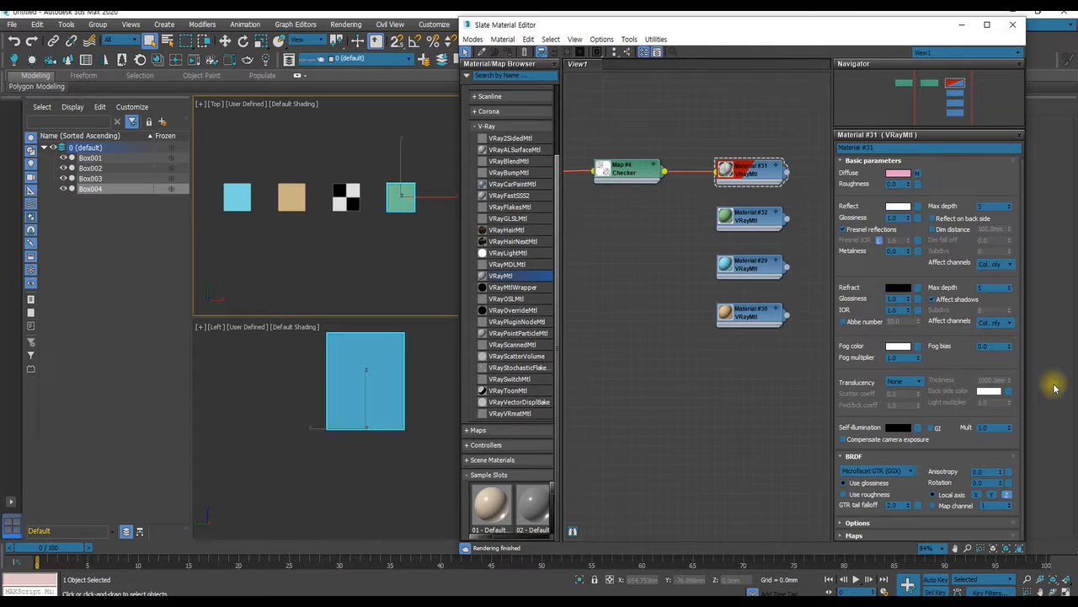
scroll(726, 329, down, 4)
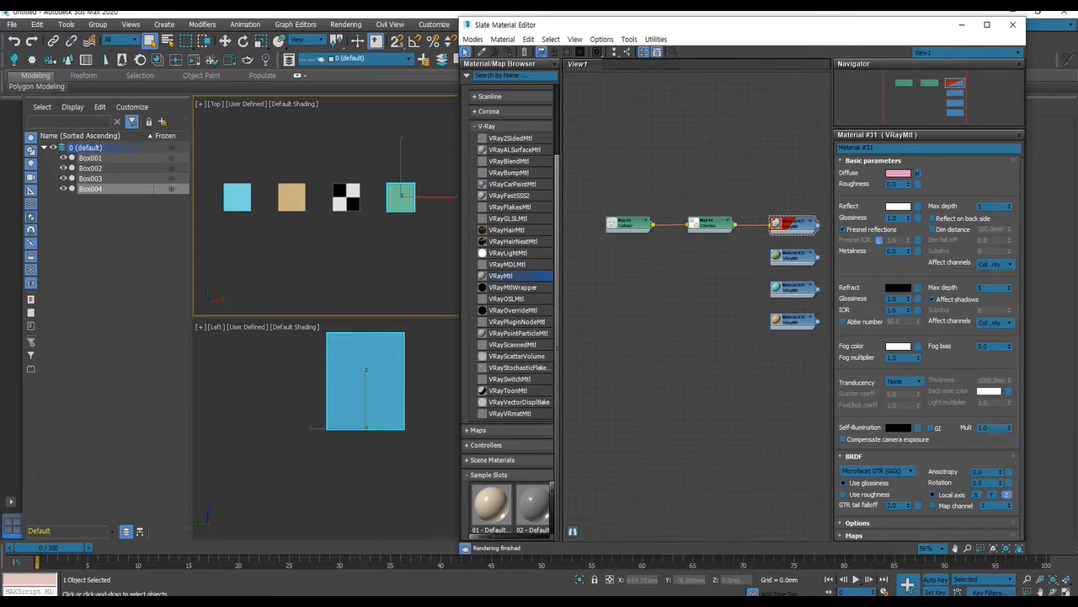
scroll(717, 233, up, 2)
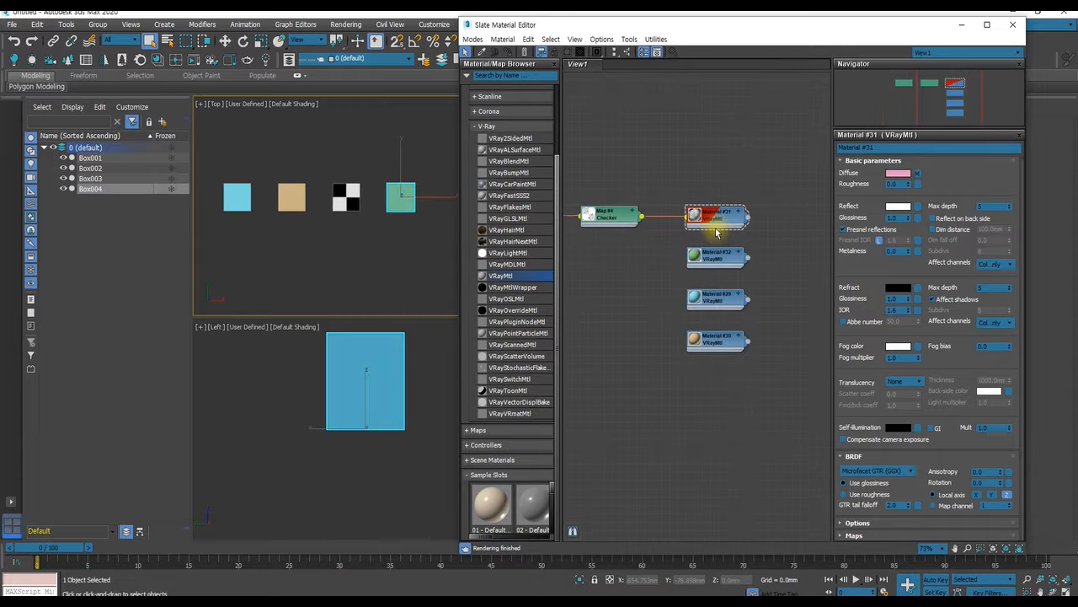
scroll(710, 262, up, 1)
middle_drag(706, 257, 791, 295)
scroll(789, 293, down, 2)
middle_drag(731, 278, 670, 268)
Delete the Material #31 tree from the view, and display the parameters of Material #32 followed by Material #29.
key(Delete)
scroll(670, 268, down, 1)
double_click(729, 287)
scroll(731, 289, up, 5)
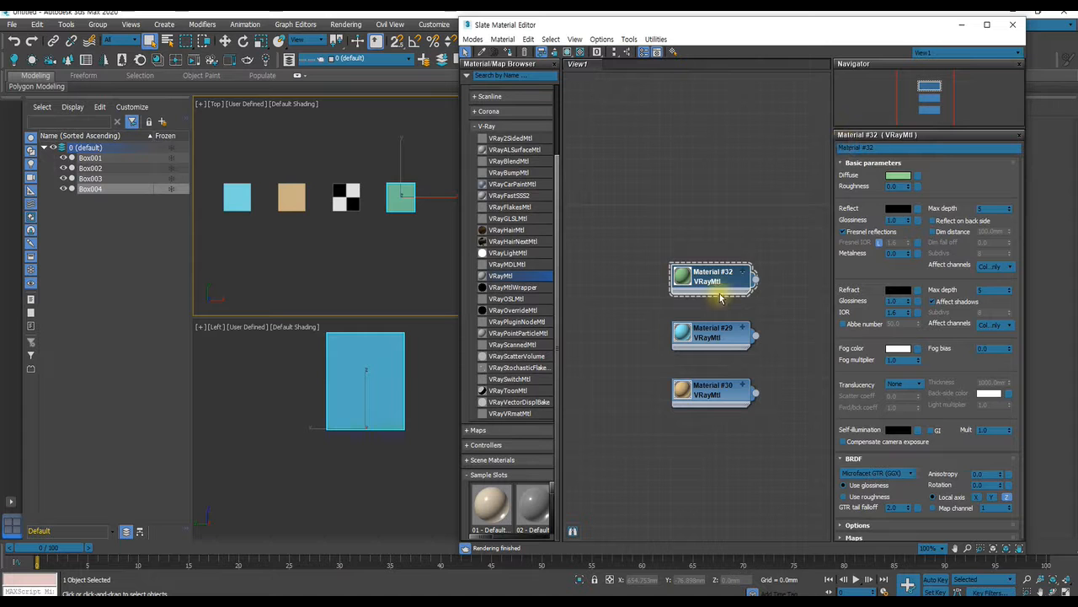
click(706, 345)
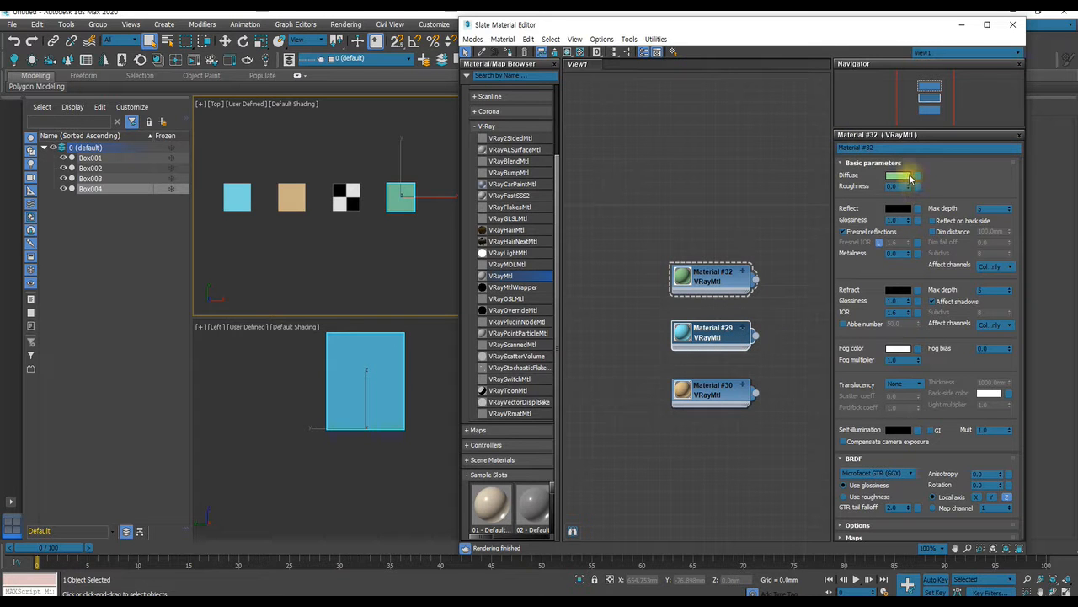
double_click(713, 335)
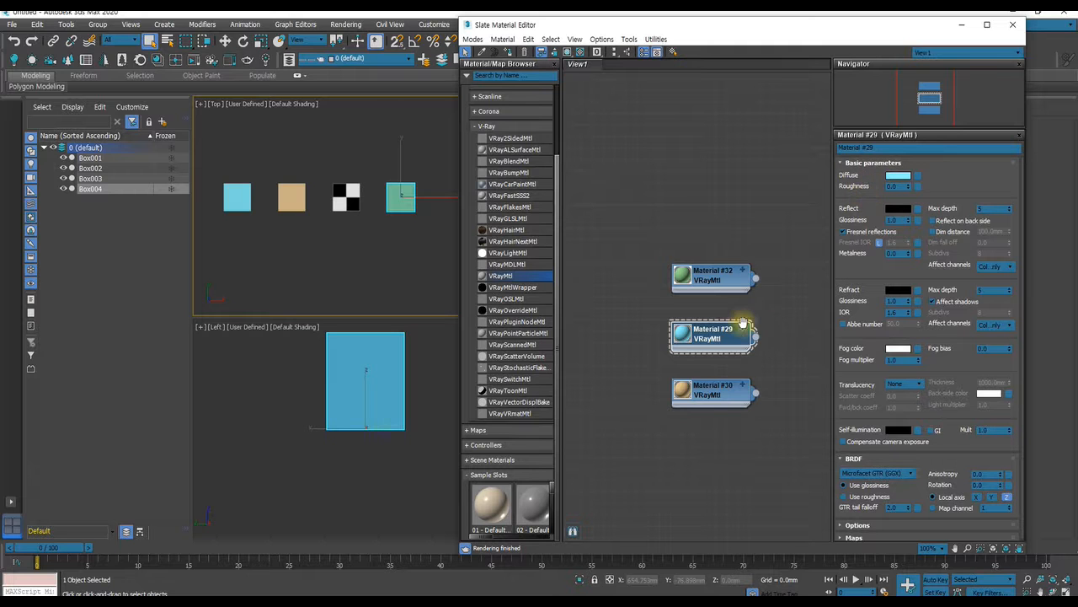
scroll(733, 312, up, 1)
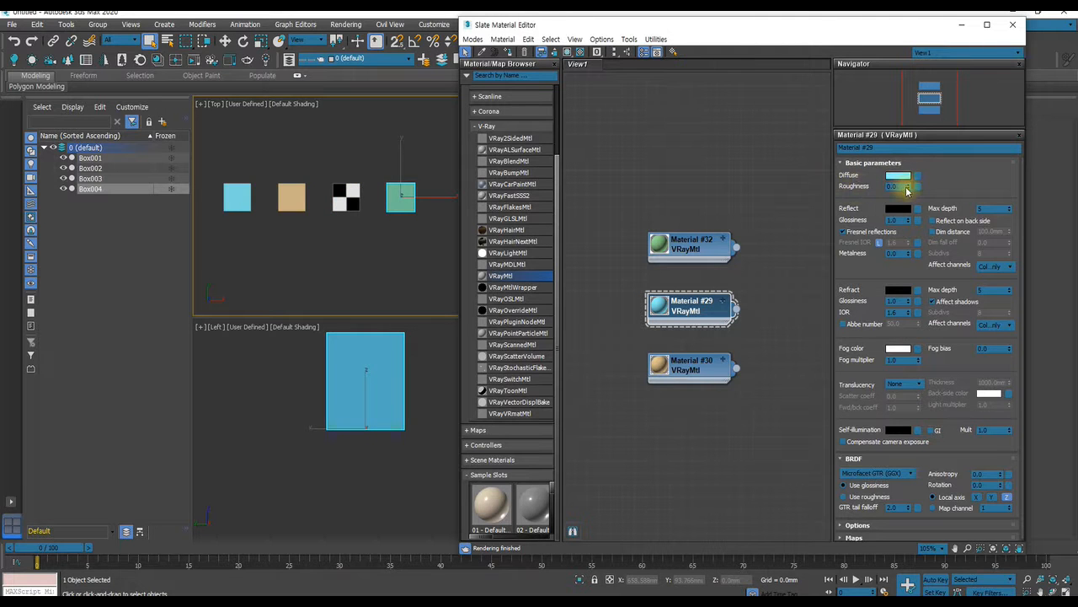
Pick the material from Box003 to bring the Material #31 tree back, and arrange the nodes vertically with Lay Out All.
click(349, 194)
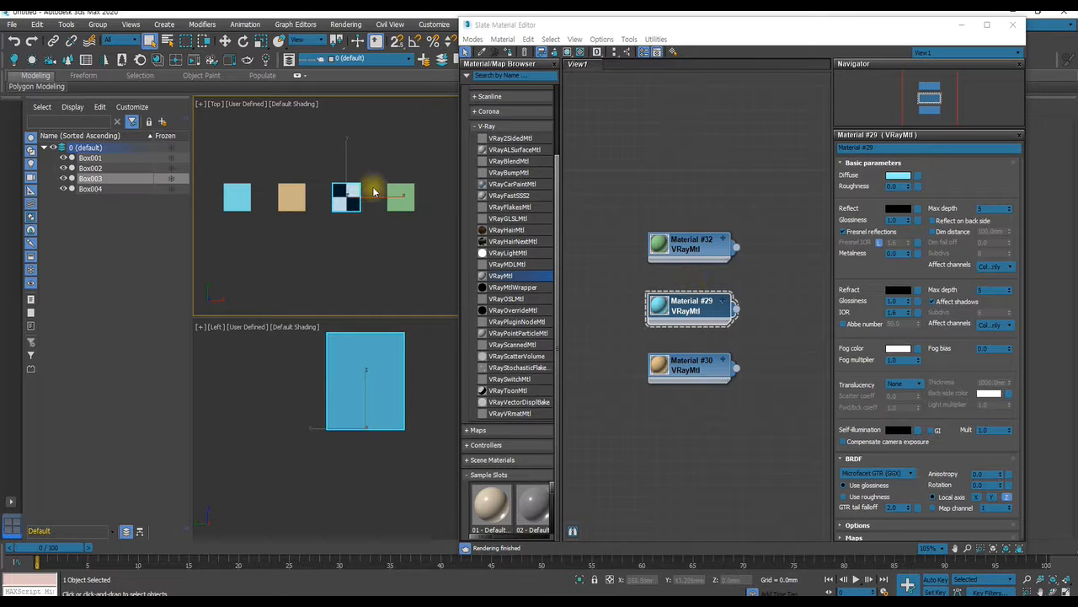
click(466, 52)
click(349, 190)
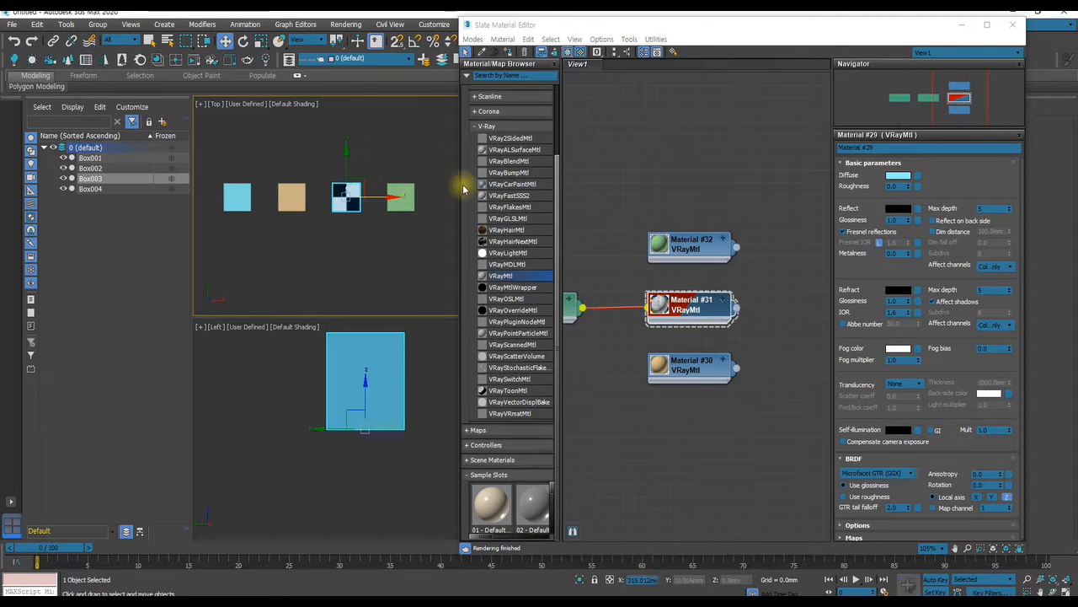
scroll(657, 250, down, 8)
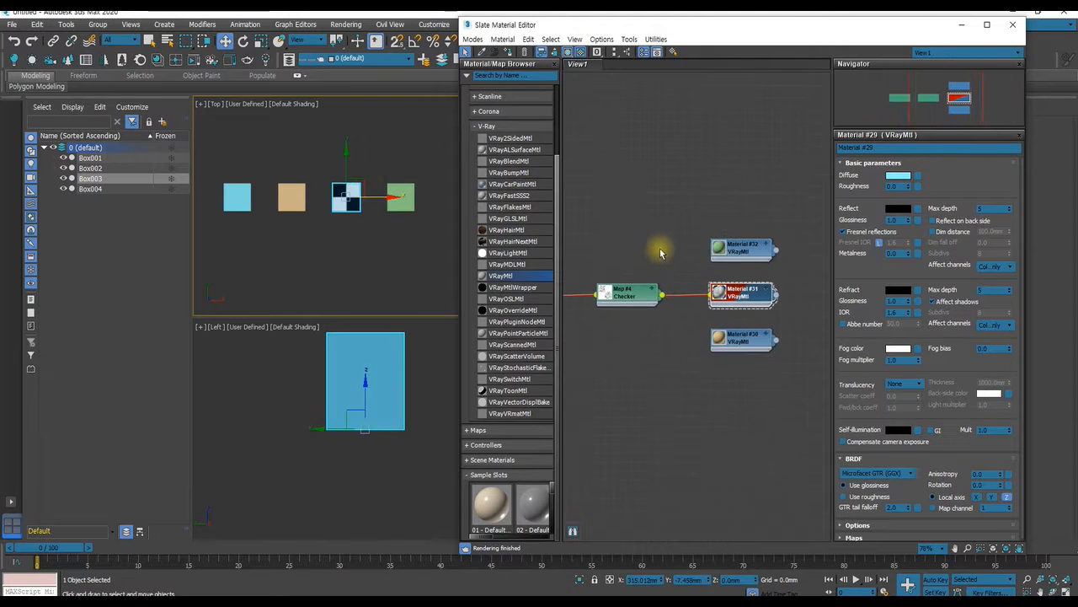
click(614, 52)
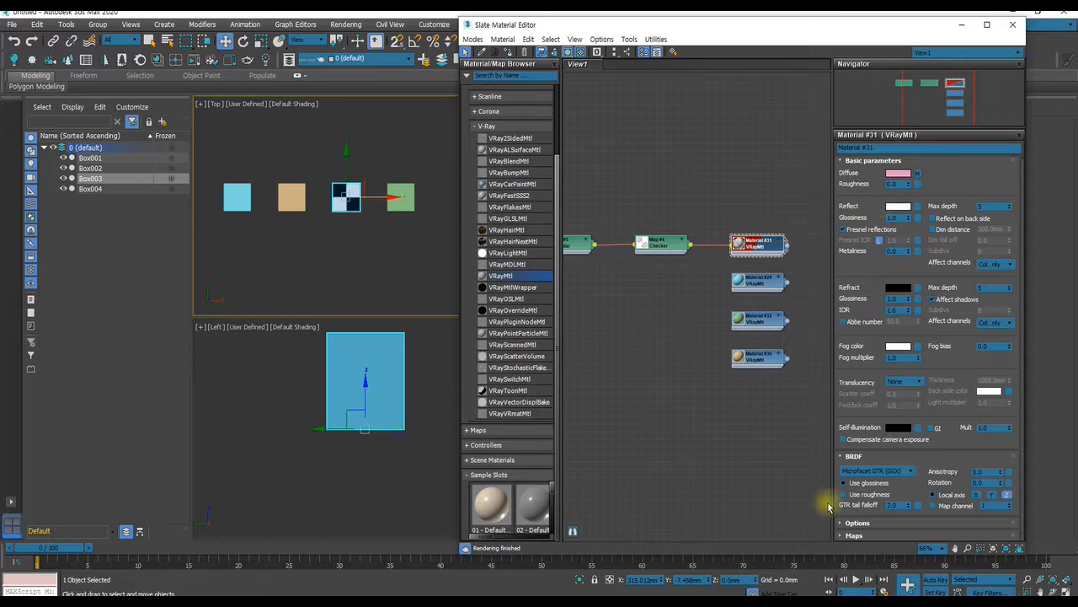
Expand the Maps rollout of Material #31 and set the Diffuse map amount to 50.
click(840, 536)
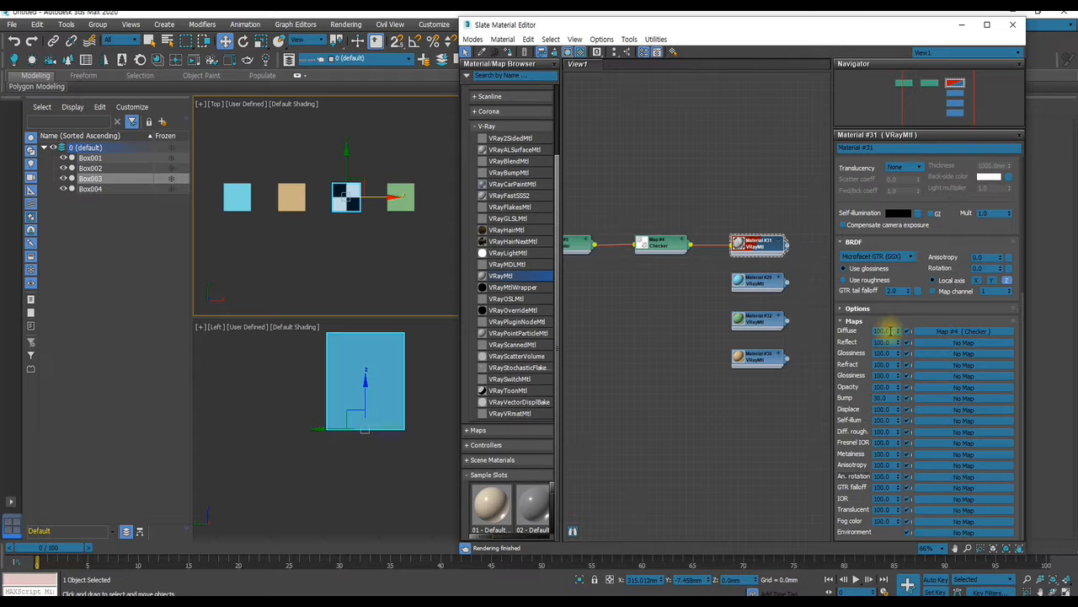
text(50)
key(Return)
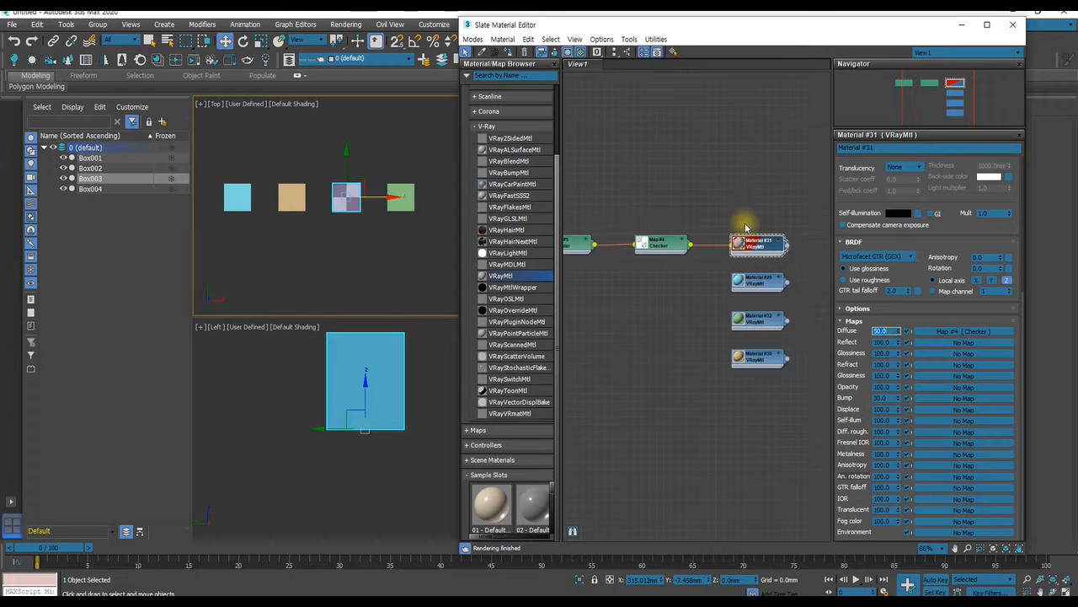
Enlarge the Material #31 preview to inspect the blended diffuse, and return the node to its small preview.
scroll(728, 249, up, 5)
double_click(721, 247)
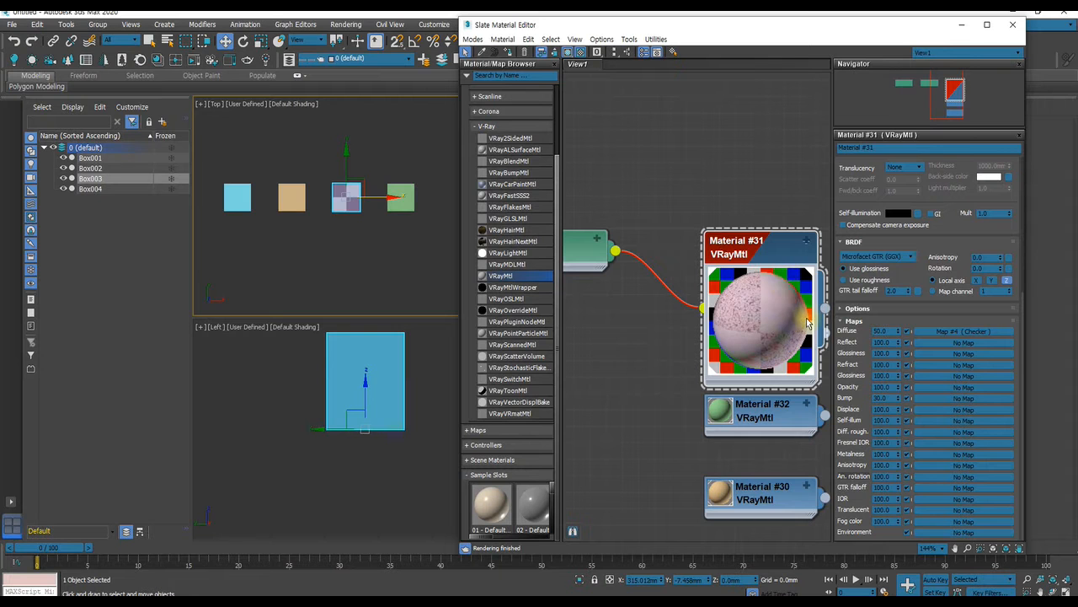
double_click(779, 314)
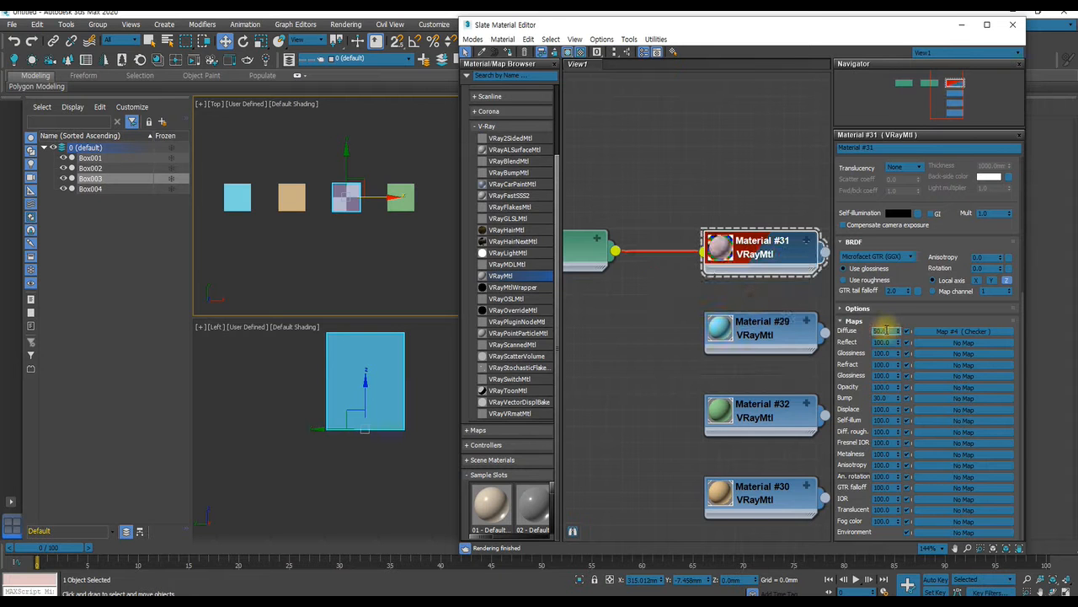
Set the Diffuse map amount of Material #31 to 100.
click(888, 330)
text(100)
key(Return)
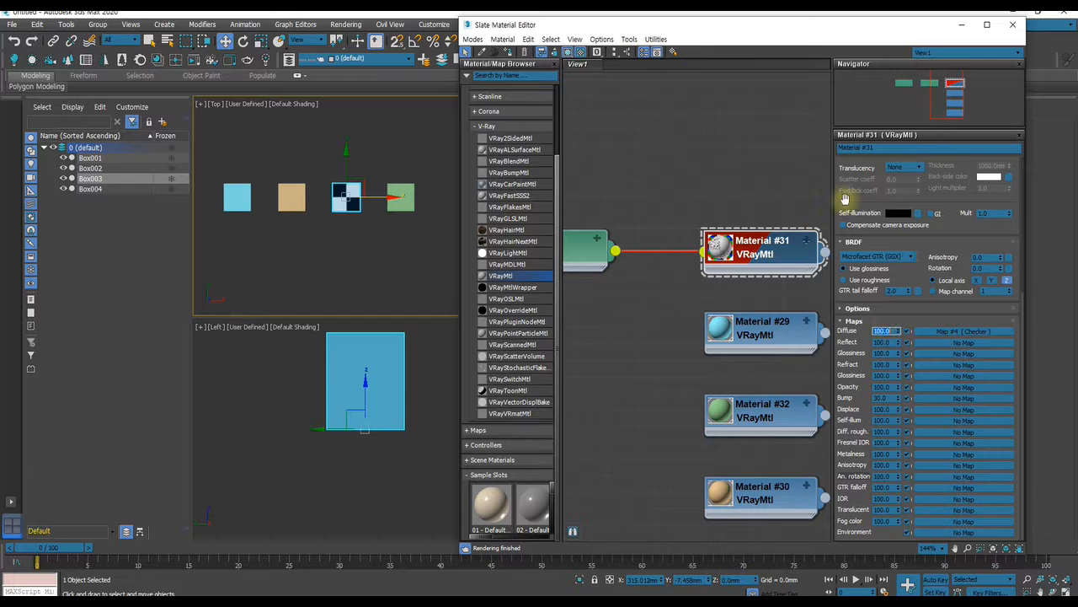
Enlarge the Material #31 preview and set the material's Reflect color to black.
drag(869, 208, 890, 425)
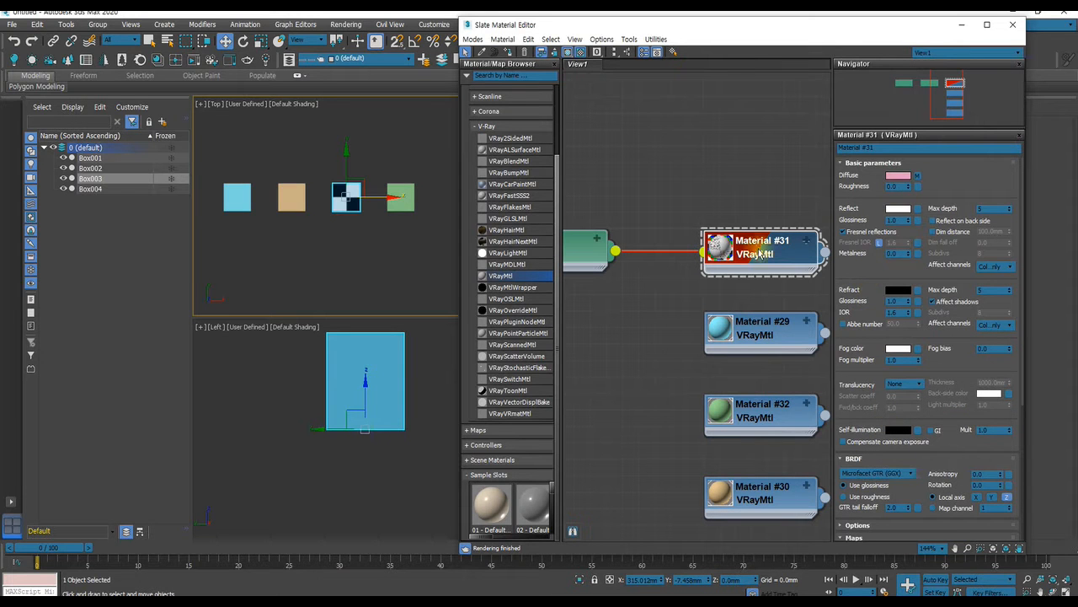
double_click(718, 264)
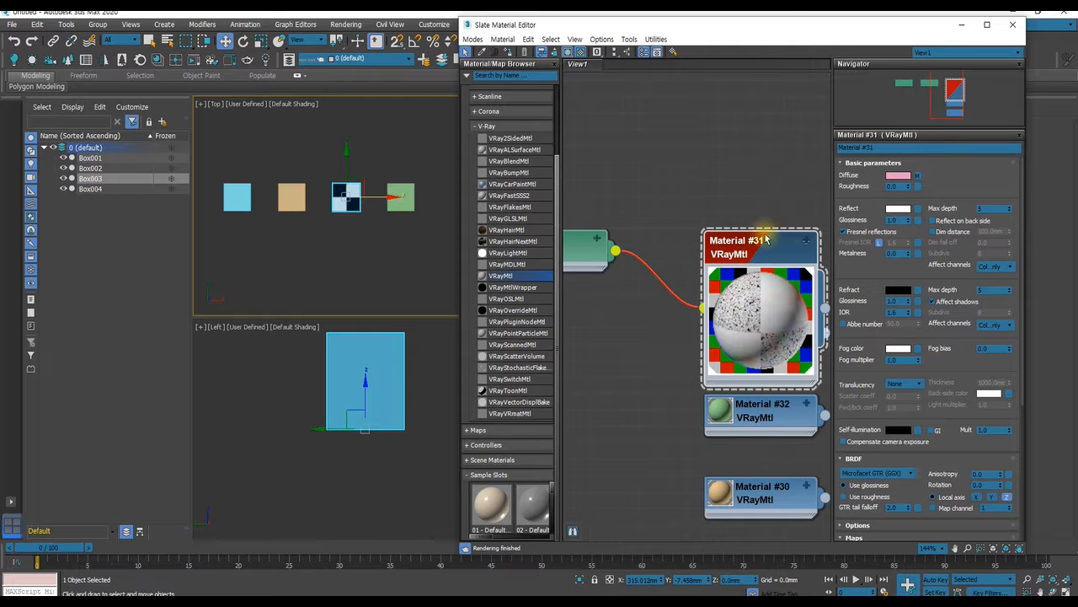
click(896, 209)
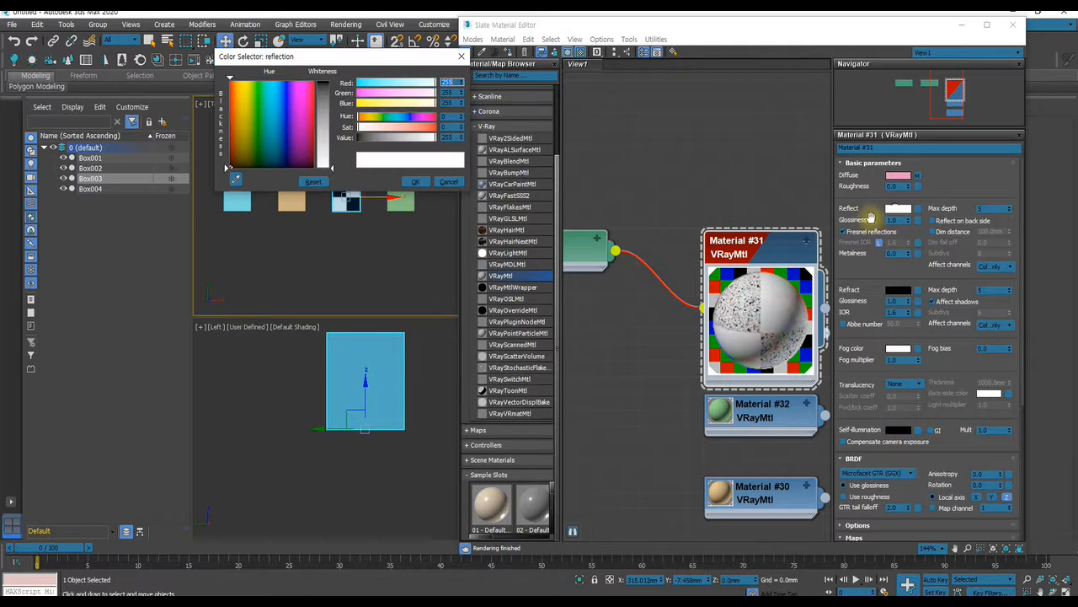
drag(334, 157, 333, 81)
click(415, 182)
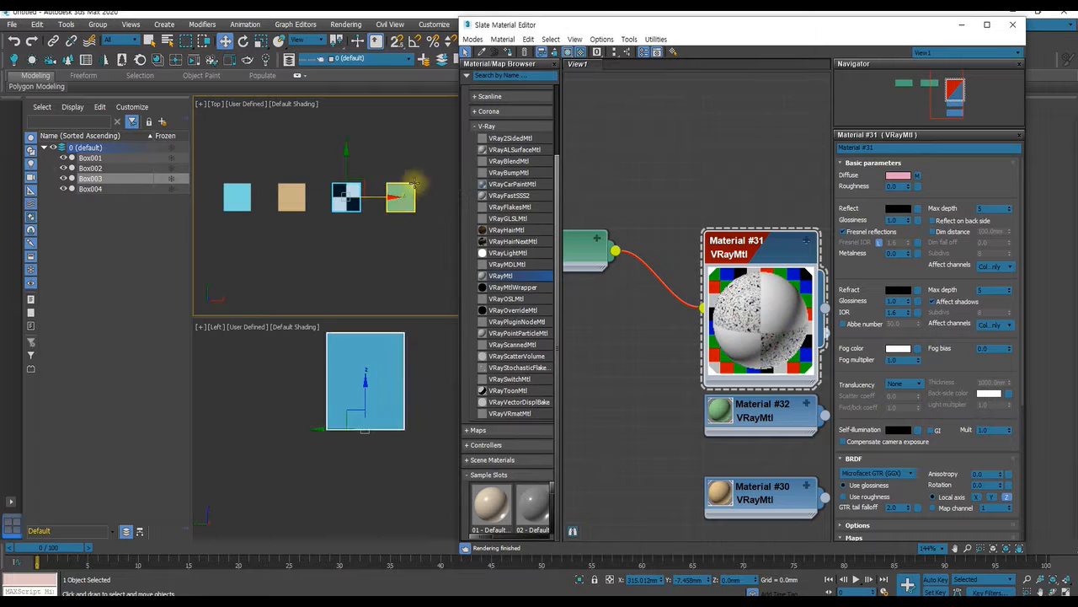
Delete the Map #5 Cellular node that feeds the Map #4 Checker node.
scroll(534, 200, up, 1)
middle_drag(605, 220, 721, 213)
scroll(716, 231, down, 1)
middle_drag(655, 226, 715, 225)
click(631, 223)
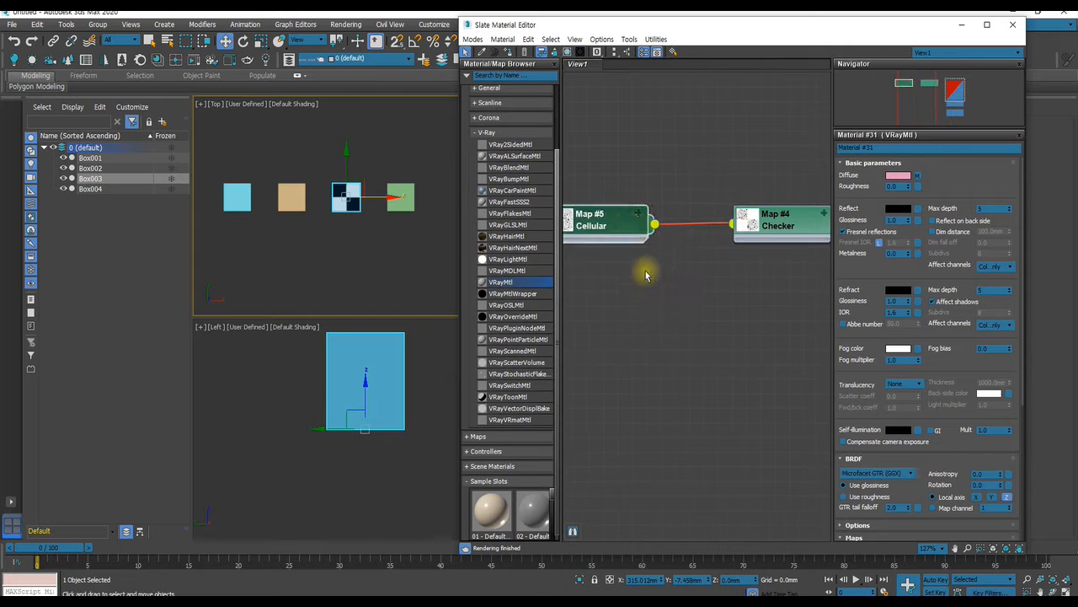
key(Delete)
Collapse the Material #31 node preview and enlarge it again to inspect the plain checker diffuse.
middle_drag(713, 232, 582, 224)
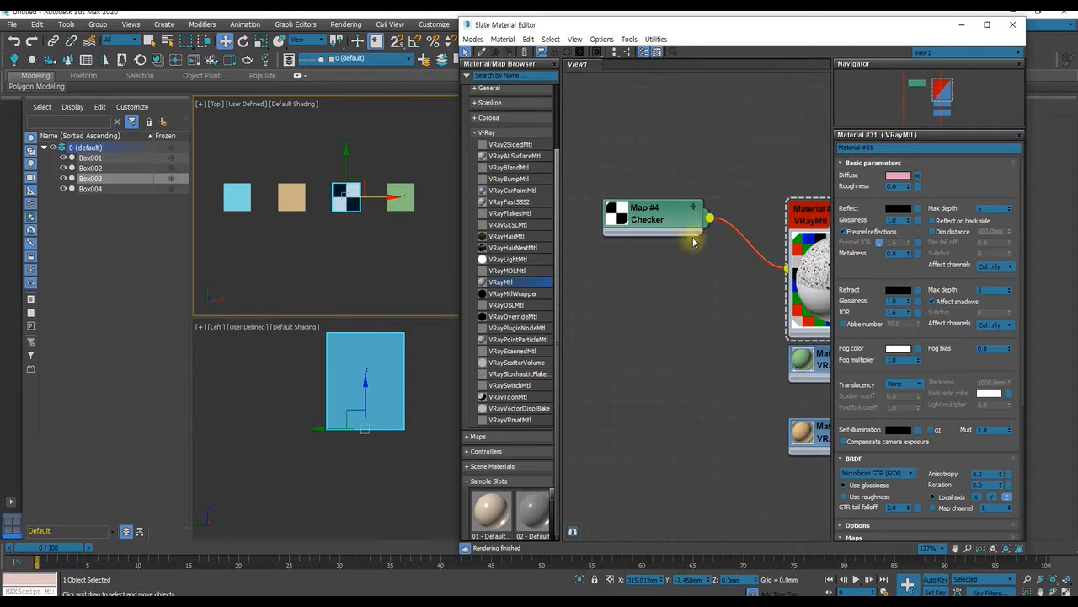
middle_drag(685, 246, 573, 235)
scroll(733, 217, down, 1)
double_click(732, 229)
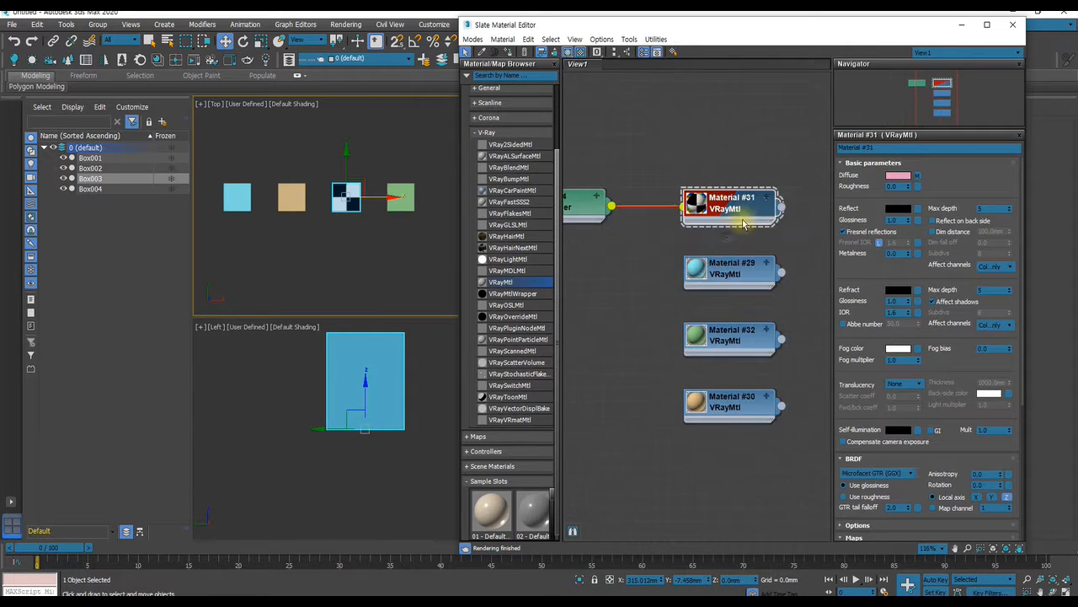
scroll(715, 200, up, 2)
double_click(691, 208)
middle_drag(761, 230, 710, 213)
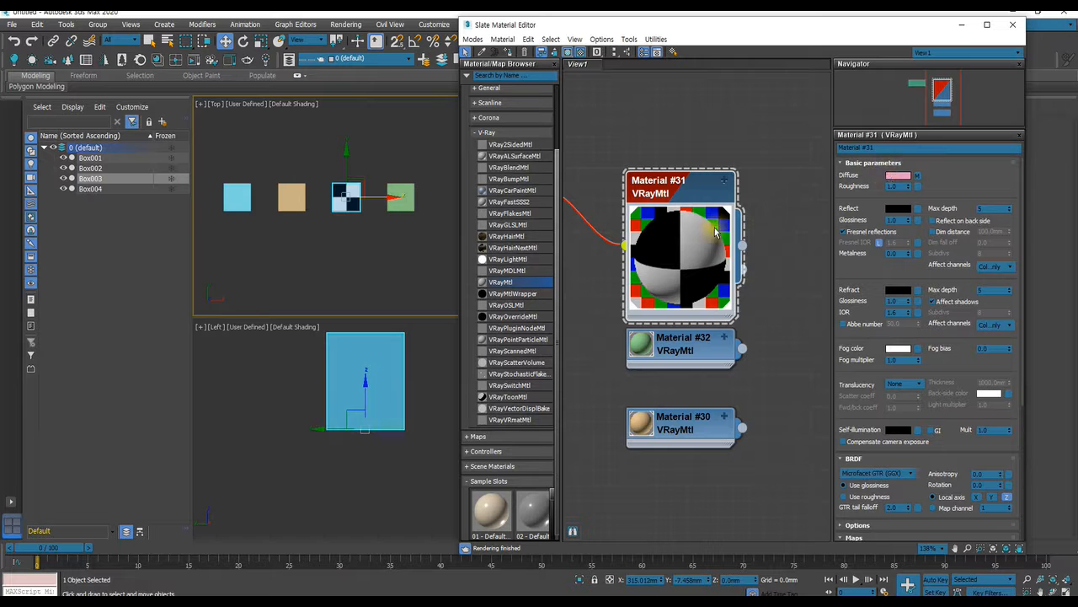
Set the Roughness of Material #31 to 0.
click(900, 186)
text(0)
key(Return)
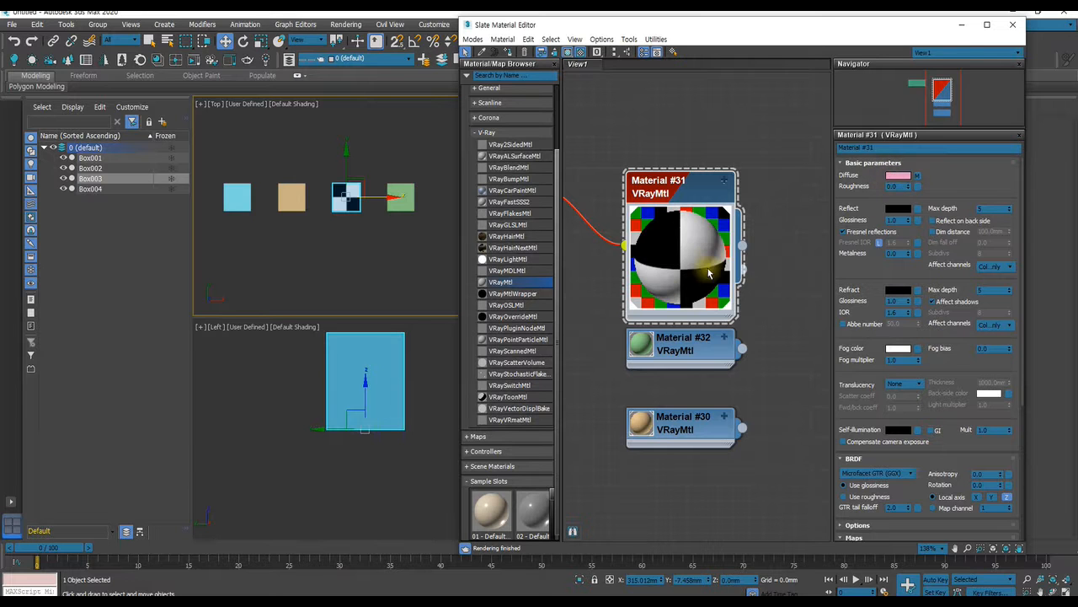
drag(909, 186, 811, 85)
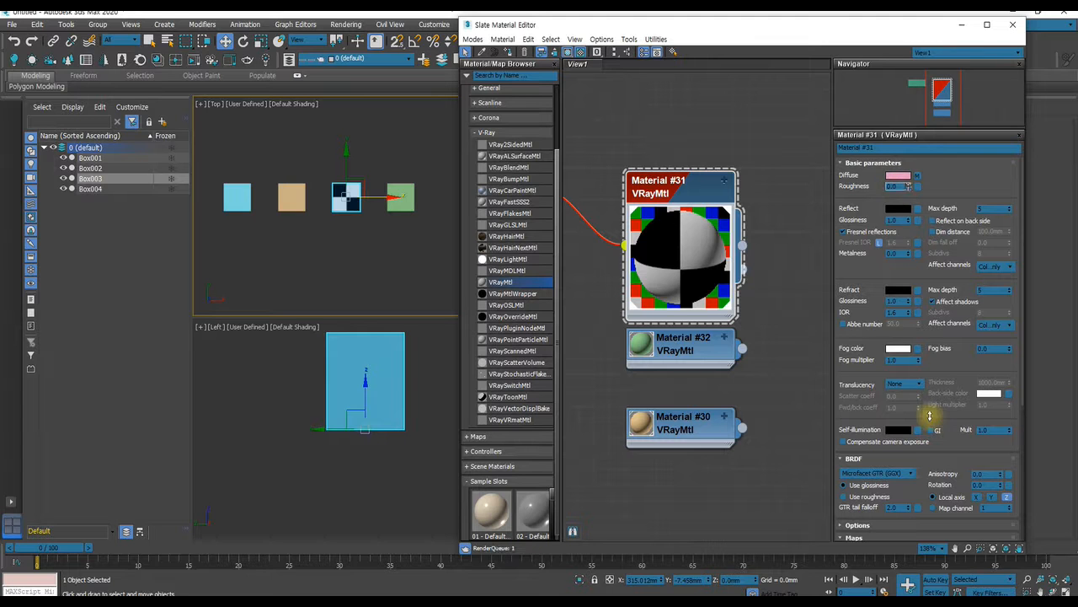
Display the parameters of Material #32 and return to Material #31, unlock its Fresnel IOR, and set it to 5.0.
double_click(702, 359)
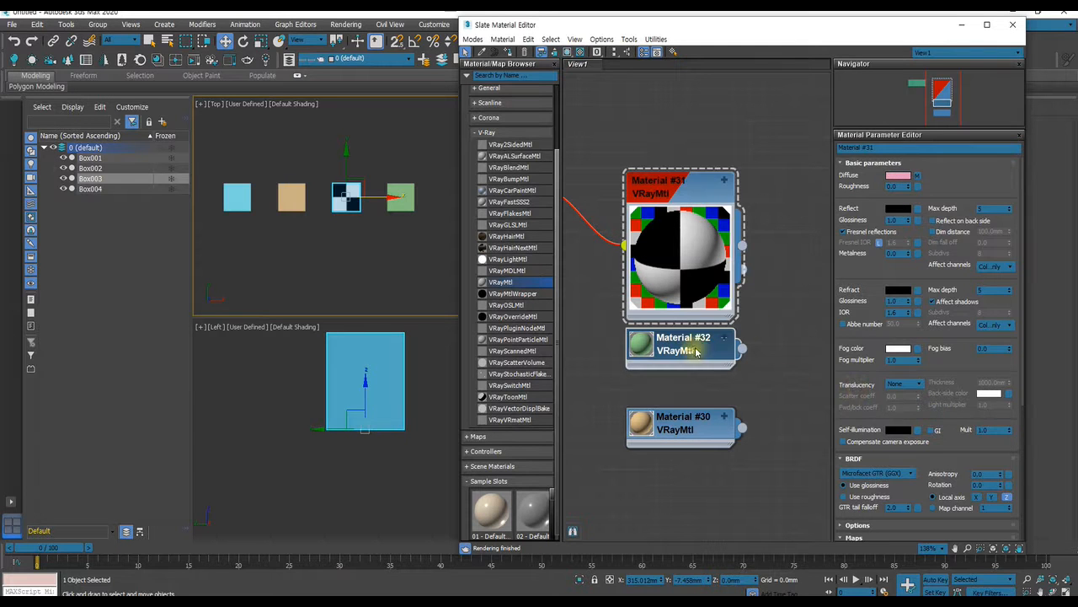
double_click(671, 195)
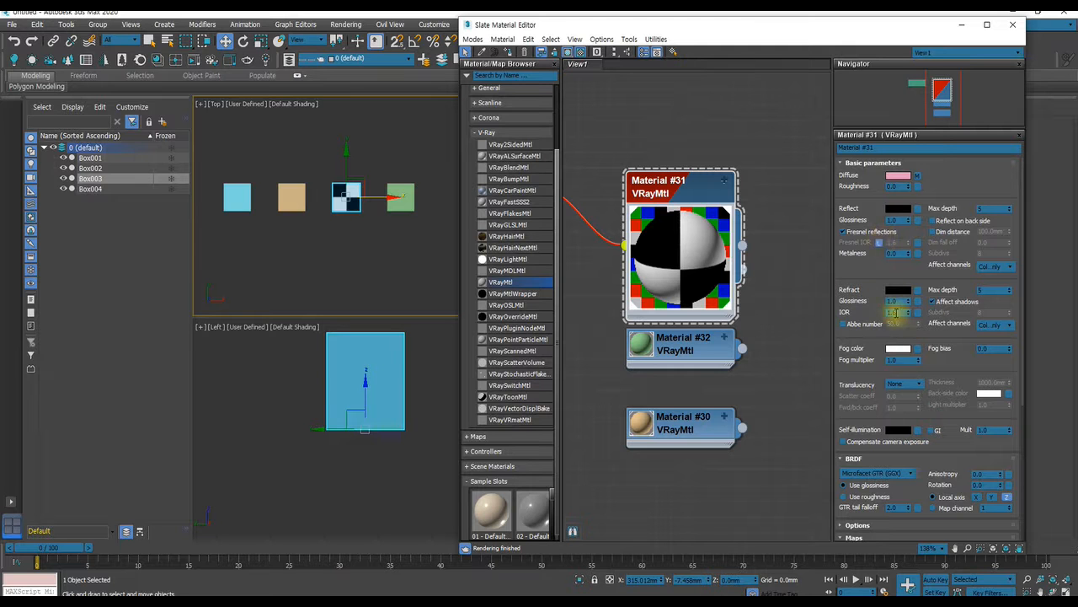
click(879, 244)
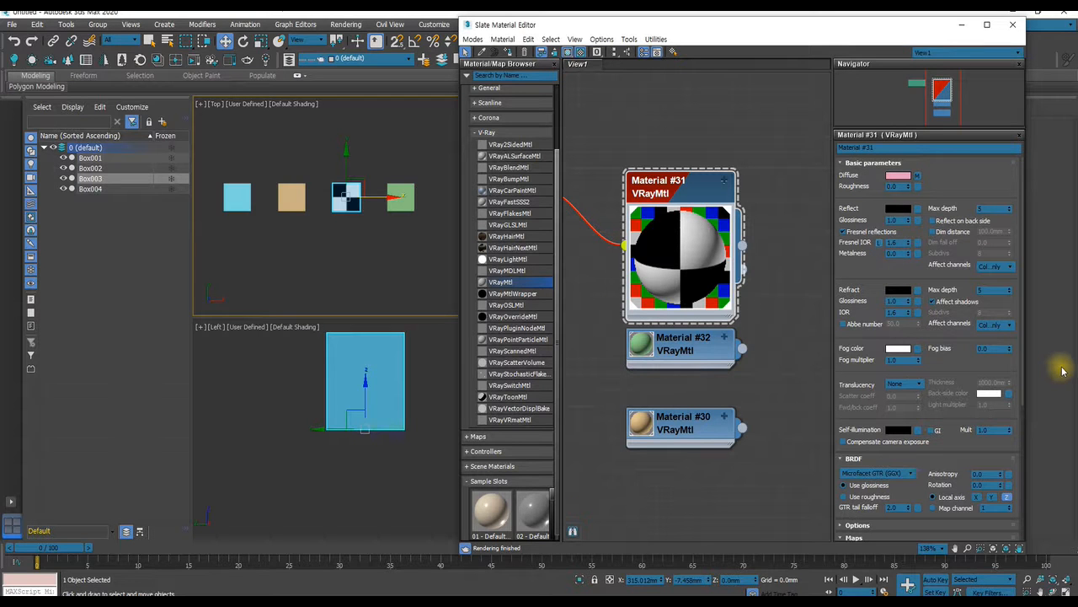
double_click(900, 243)
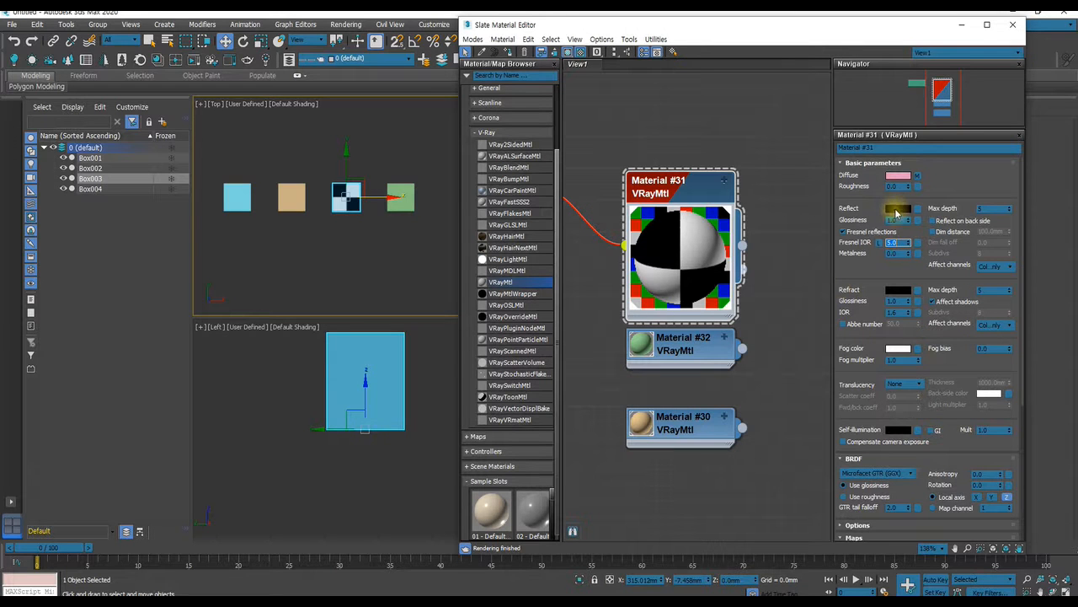
Set the Reflect color of Material #31 to pure white.
click(897, 211)
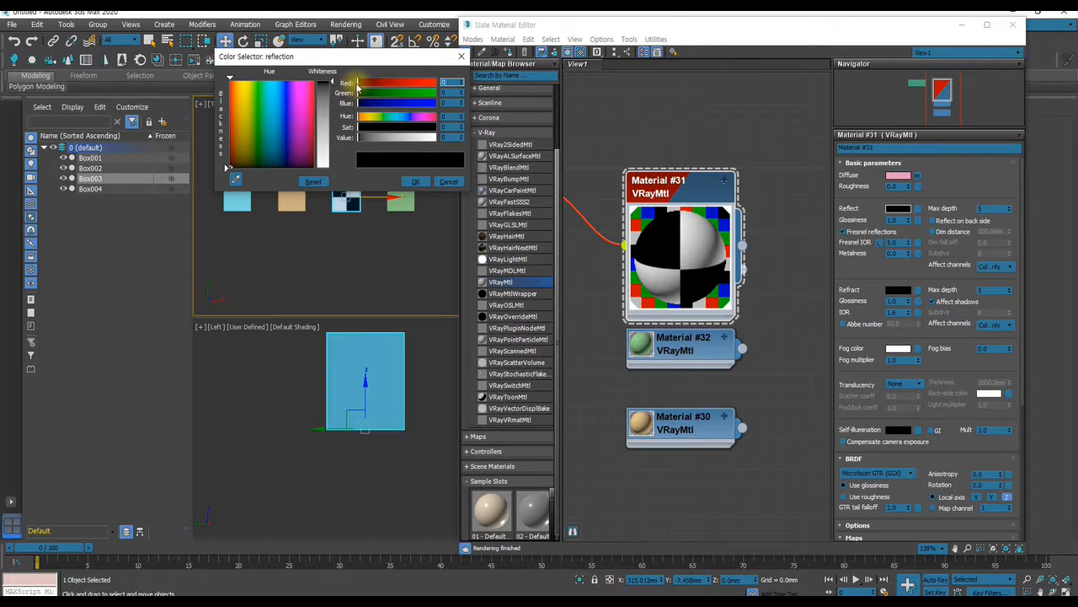
drag(331, 83, 331, 168)
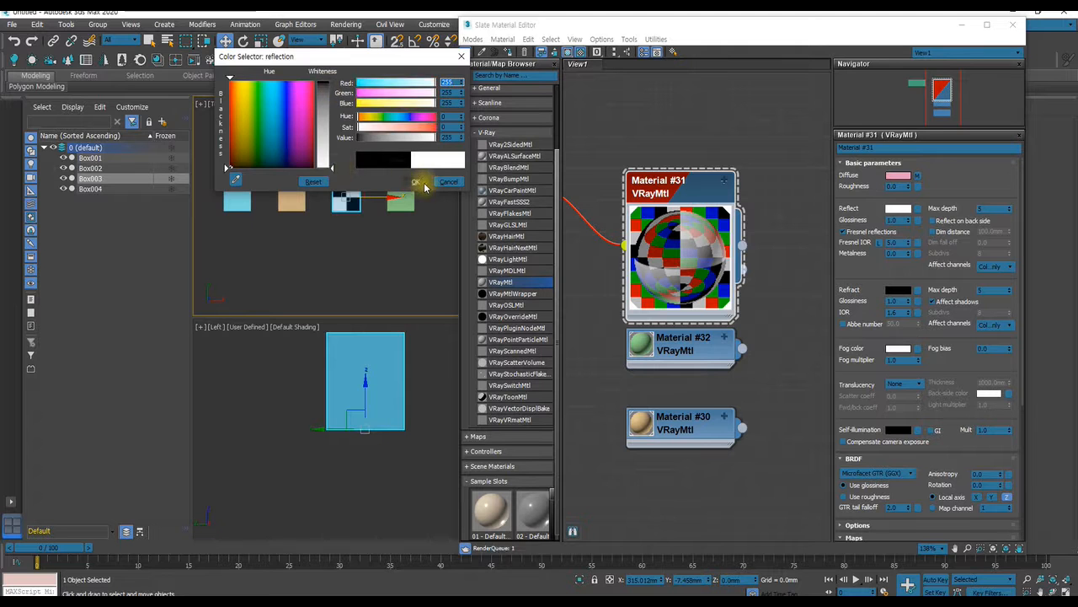
click(416, 182)
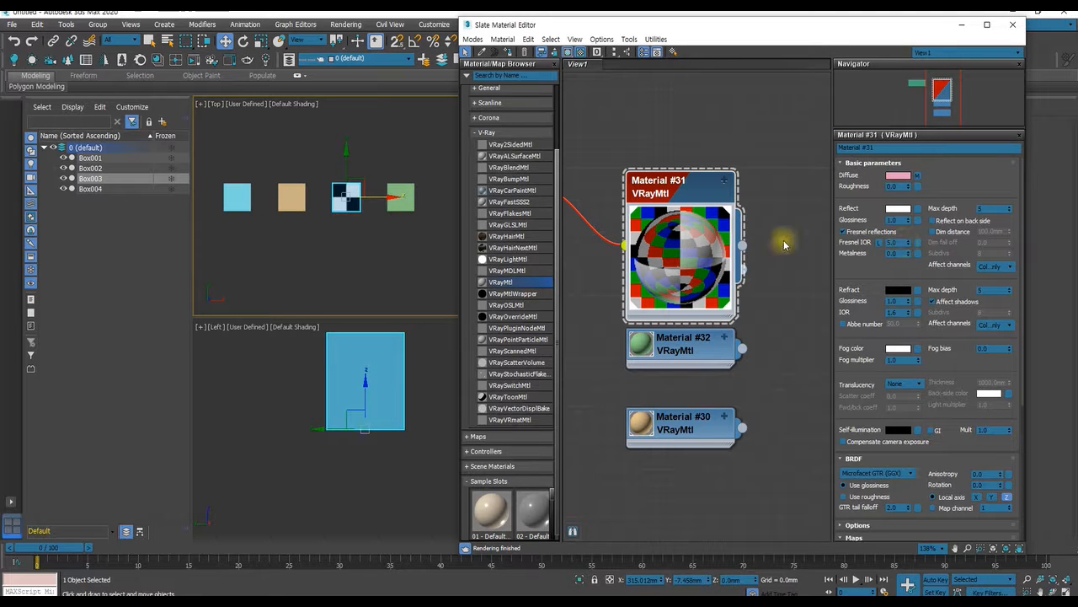
Set the Fresnel IOR of Material #31 to 1.6, and collapse and re-enlarge the node preview.
click(902, 243)
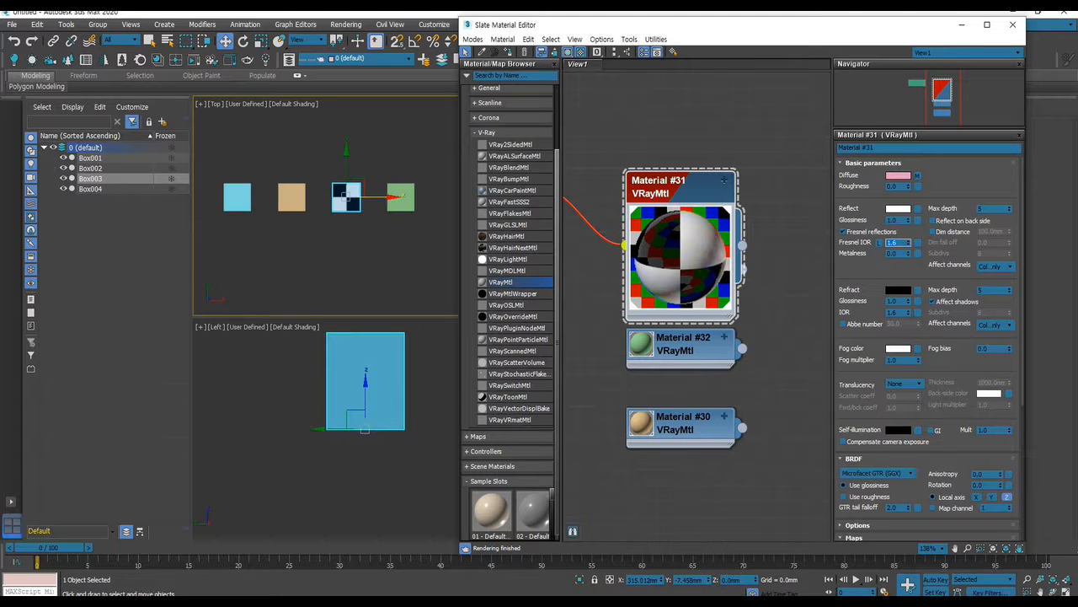
click(897, 265)
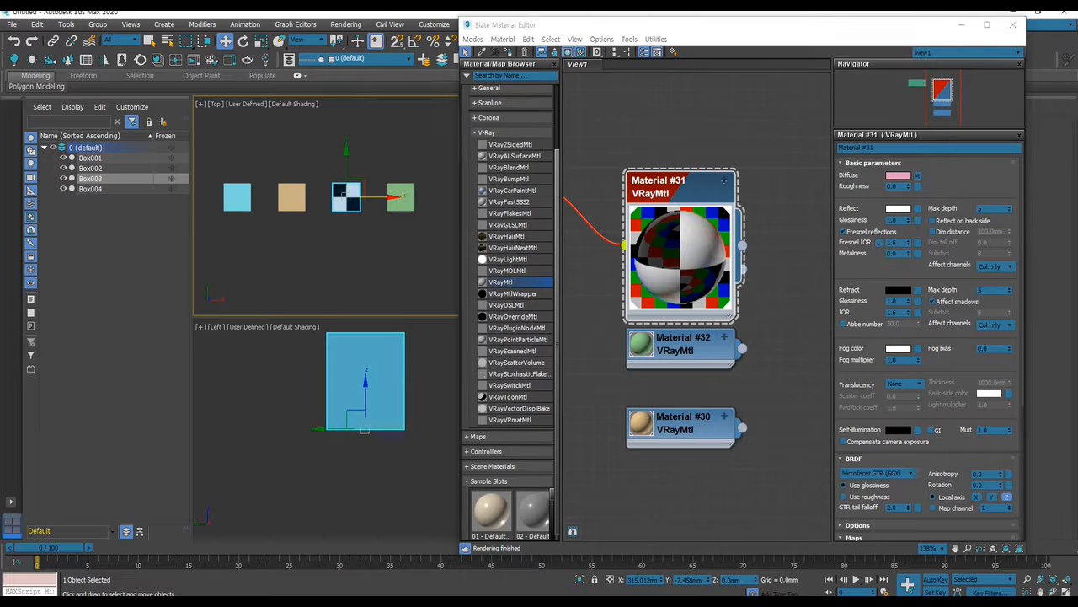
double_click(684, 242)
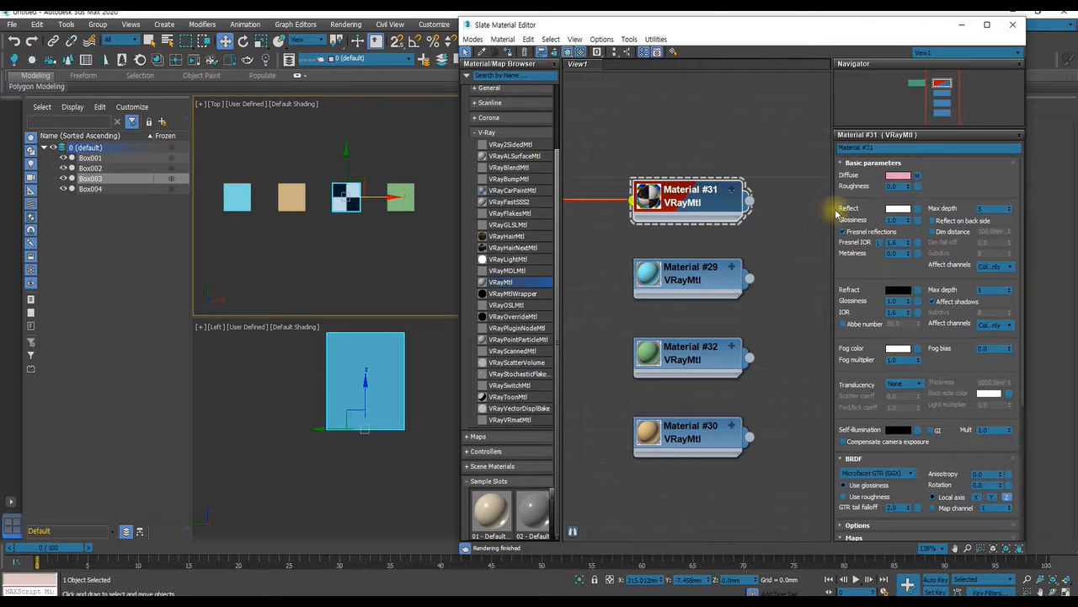
scroll(674, 206, up, 2)
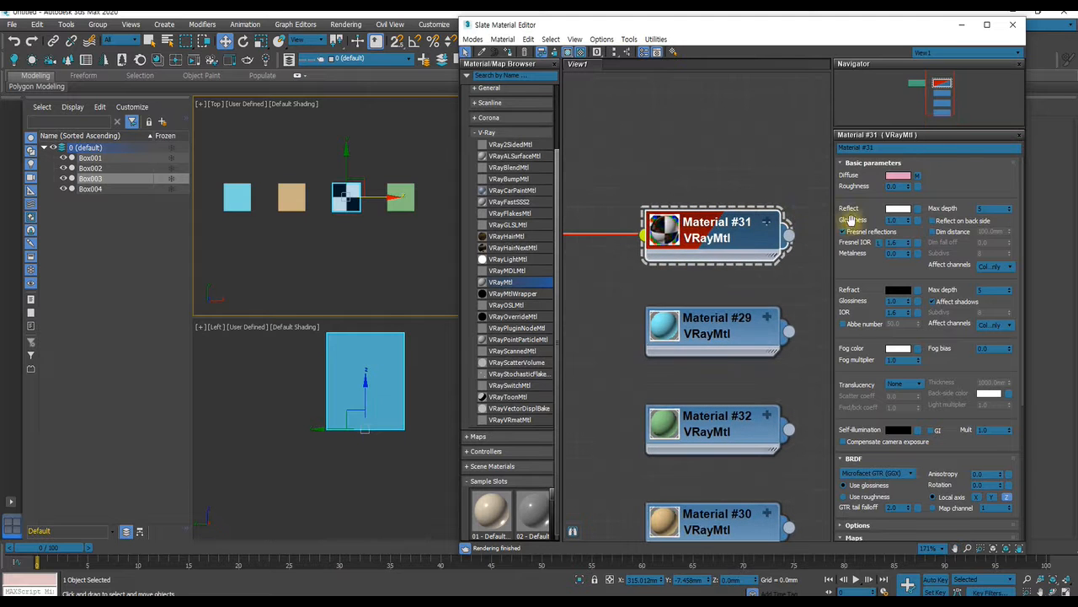
double_click(662, 231)
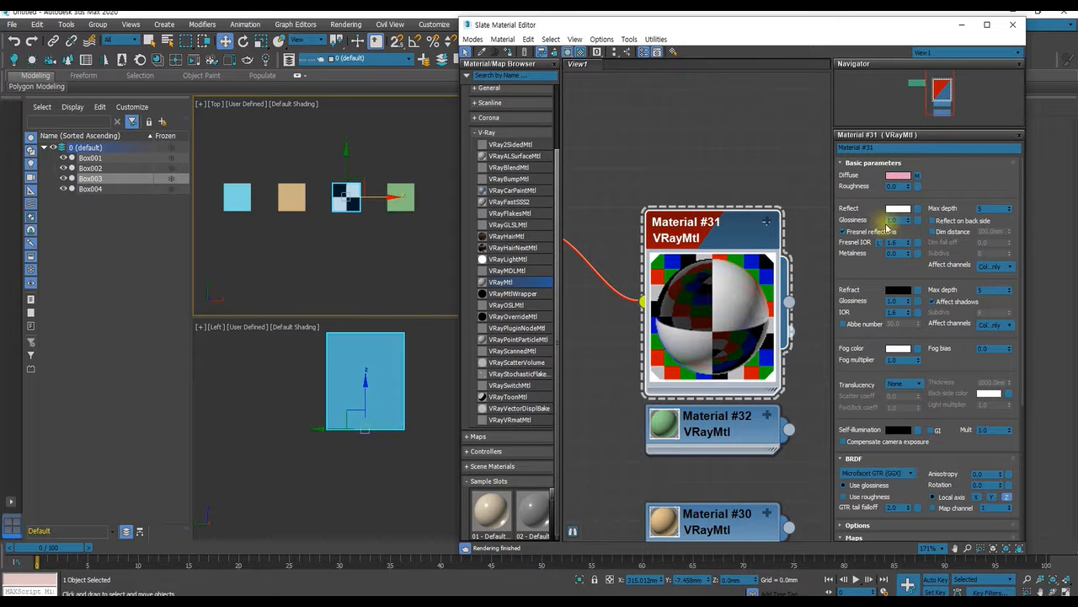
Try a reflection Glossiness of 0 on Material #31 and restore it to 1.0.
click(894, 220)
text(0)
key(Return)
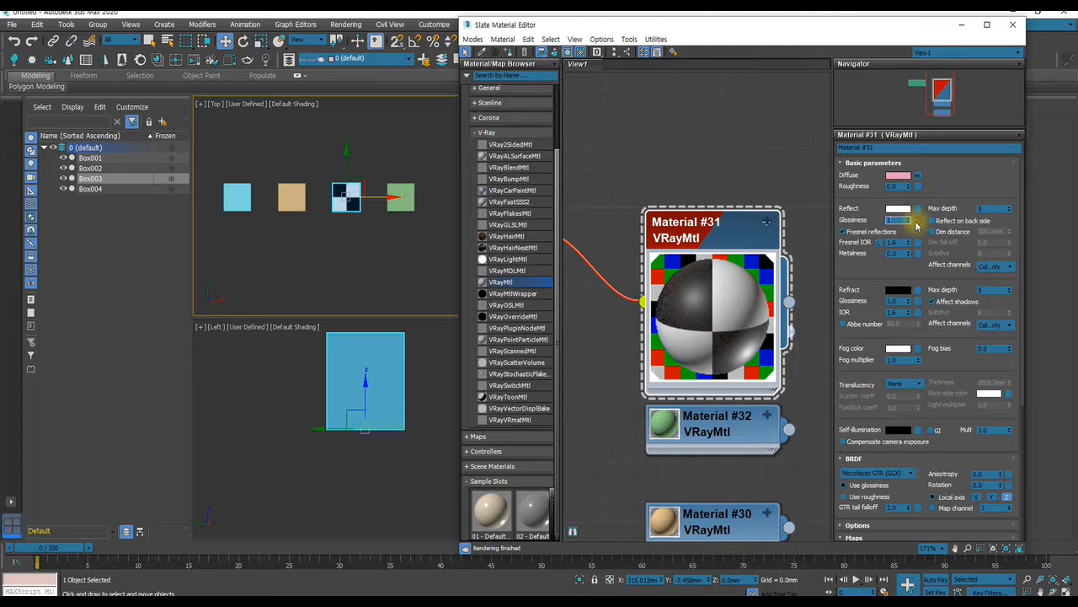
key(Return)
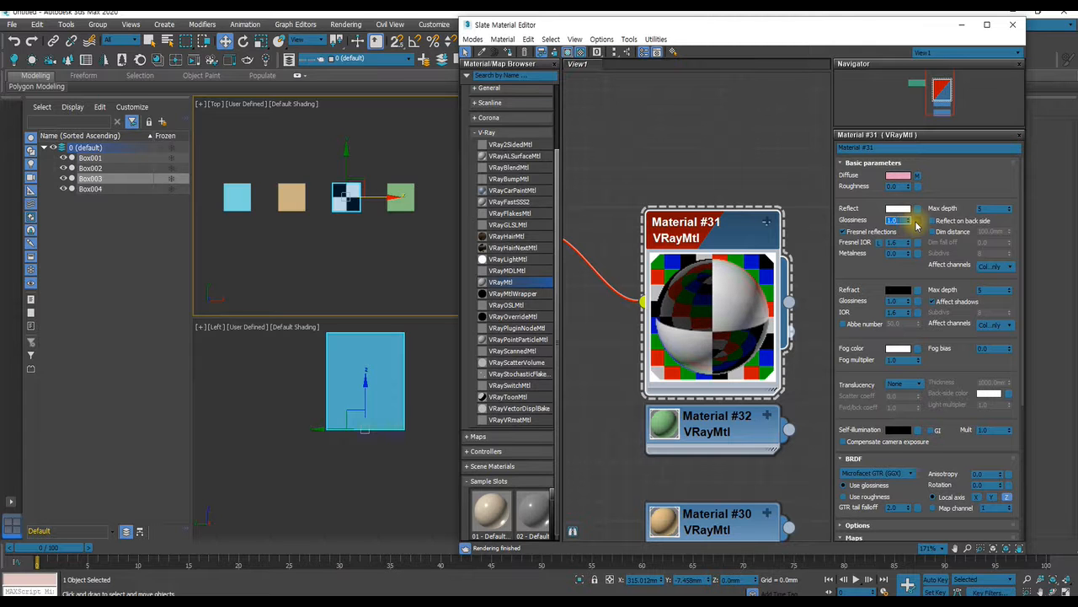
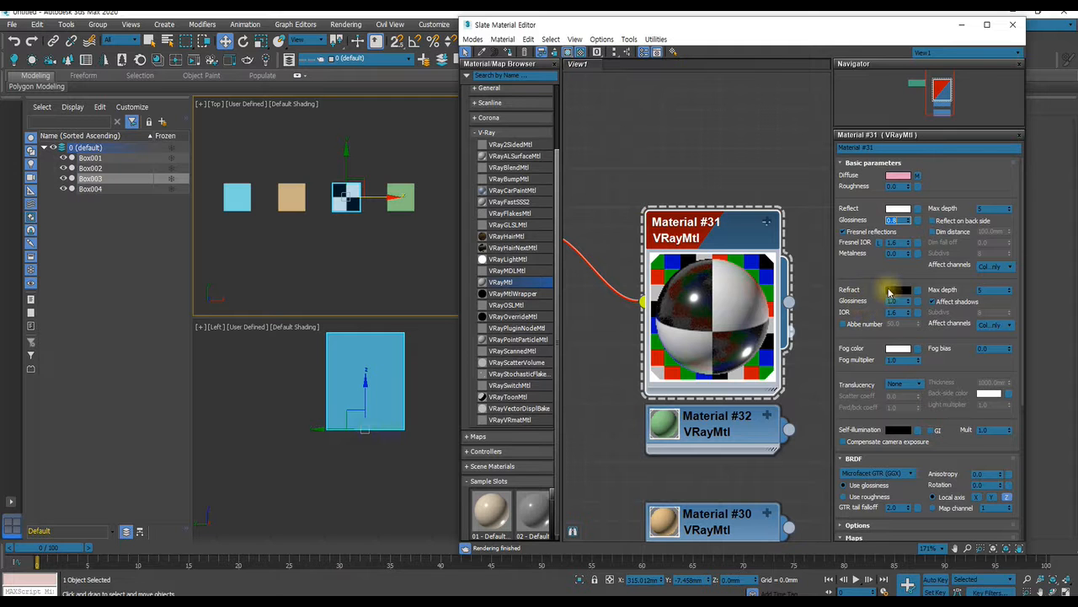
Set the Refract color of Material #31 to pure white.
click(898, 290)
drag(330, 82, 334, 168)
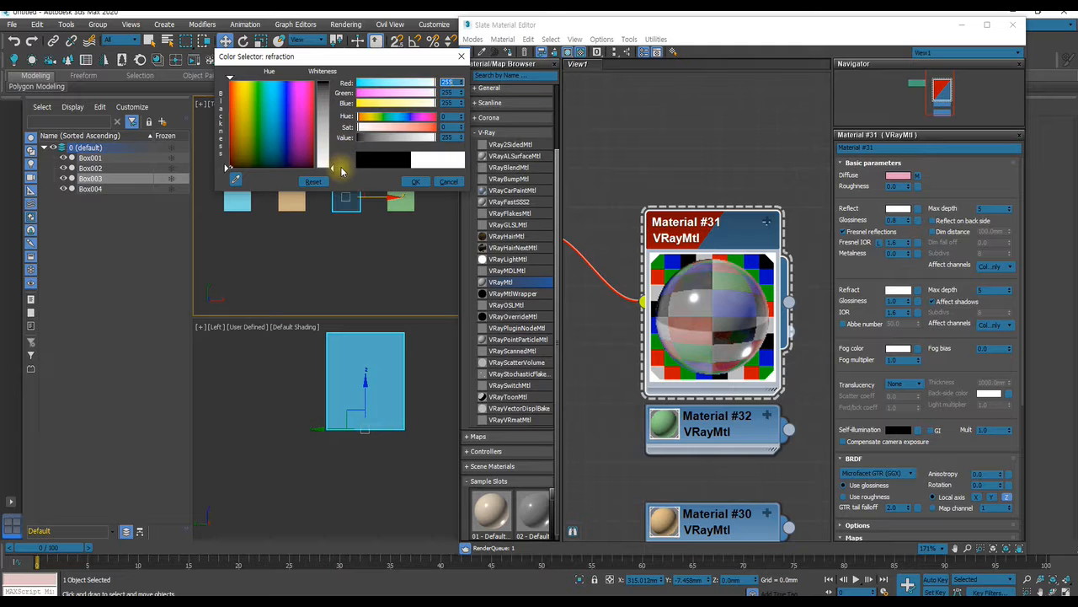
click(415, 182)
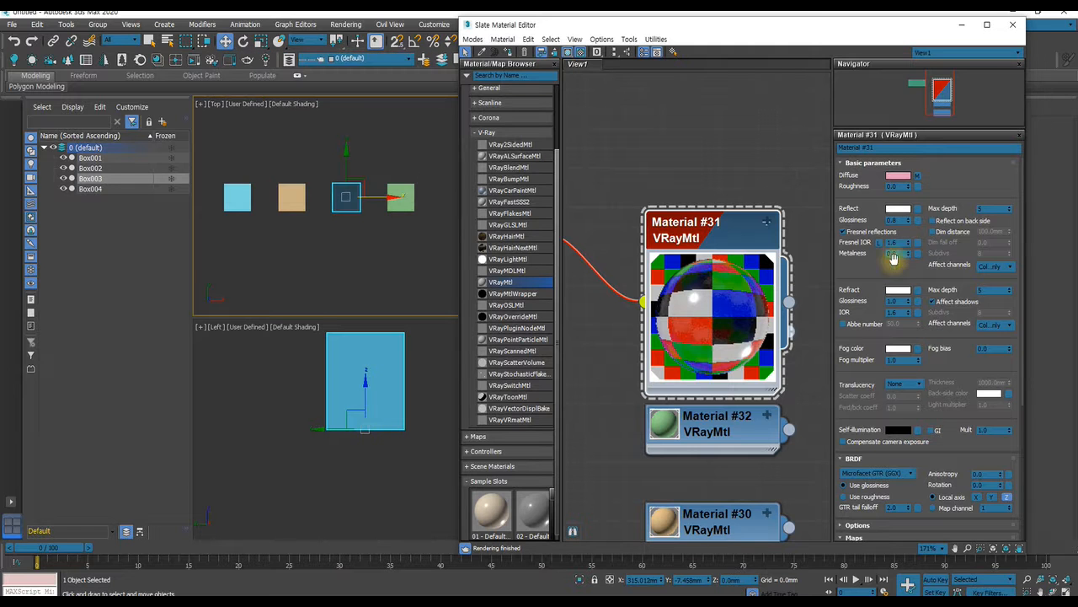
Set the reflection Glossiness of Material #31 to 1.0.
double_click(897, 220)
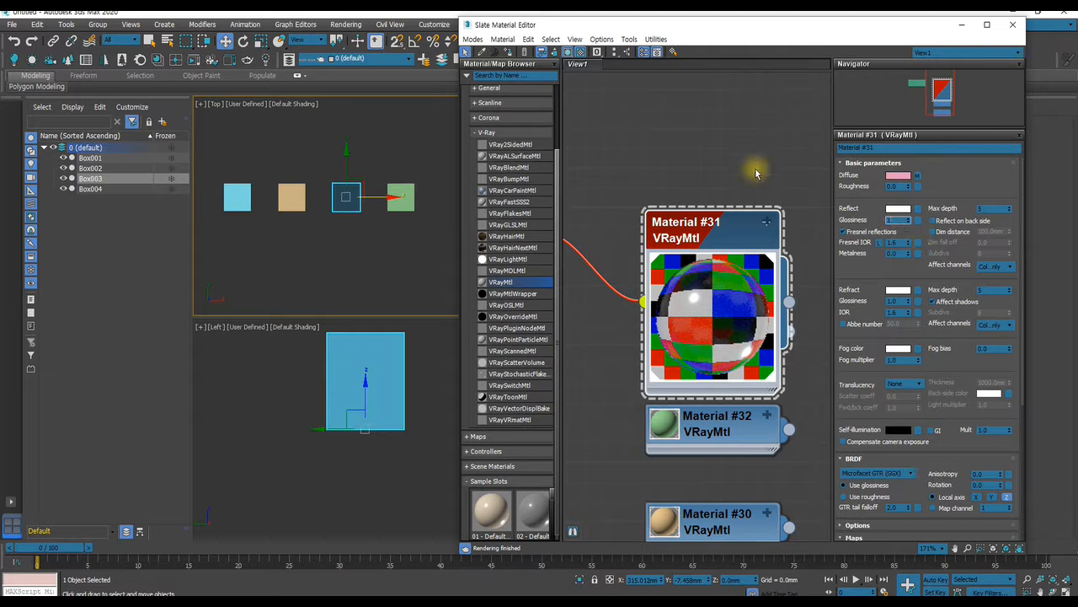
text(1)
key(Return)
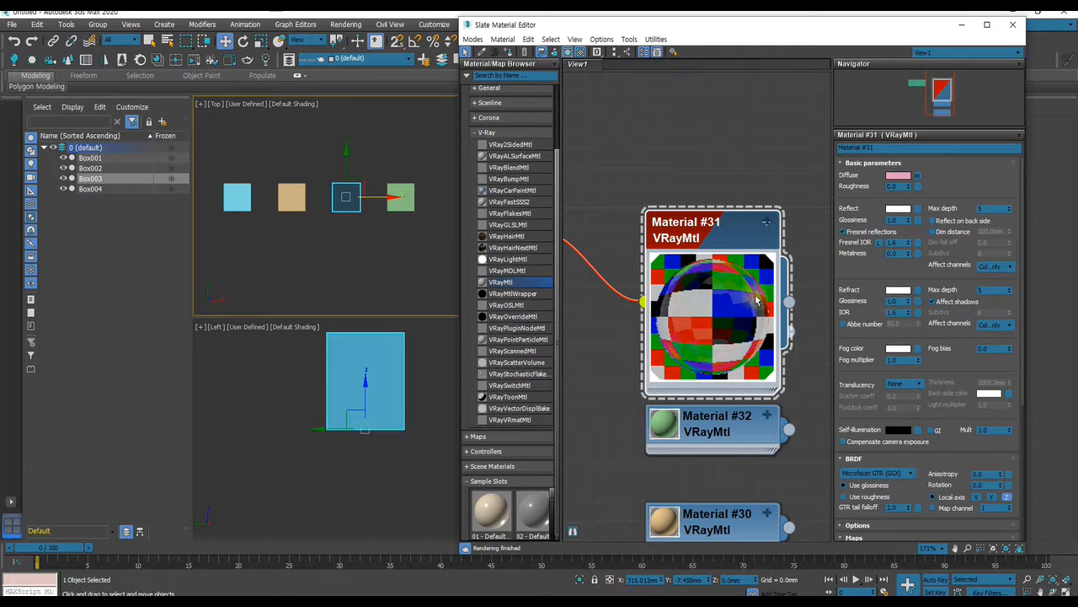
Set the refraction Glossiness of Material #31 to 1.0.
double_click(896, 301)
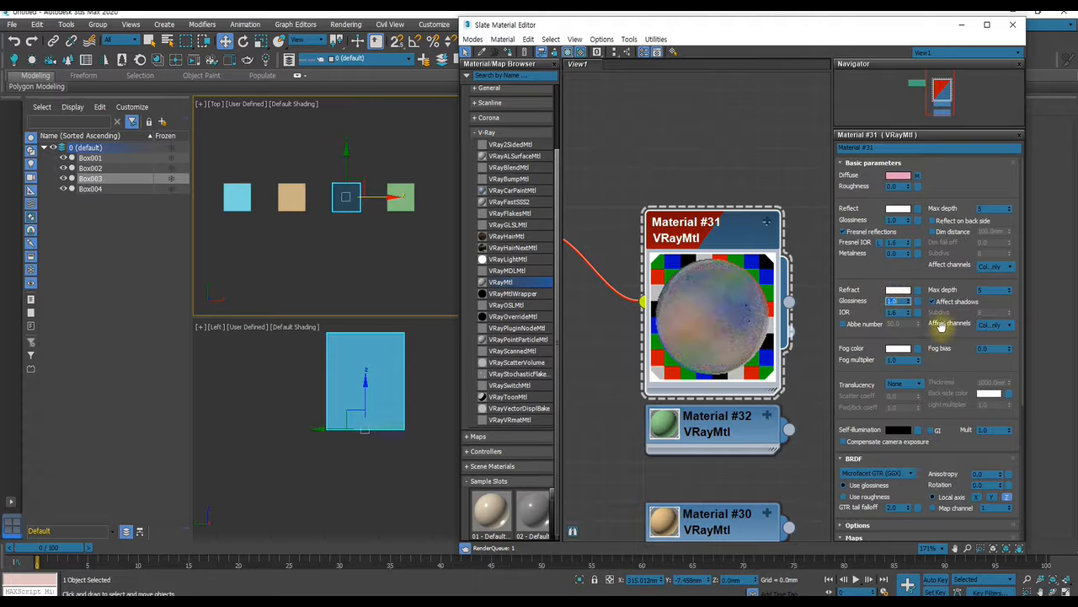
text(1)
key(Return)
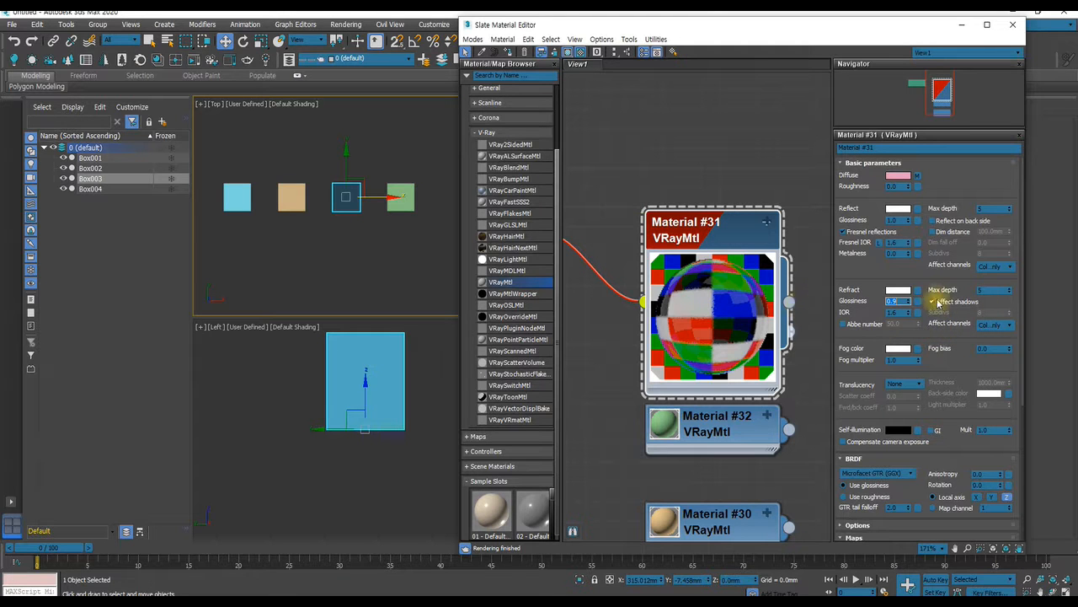
click(934, 302)
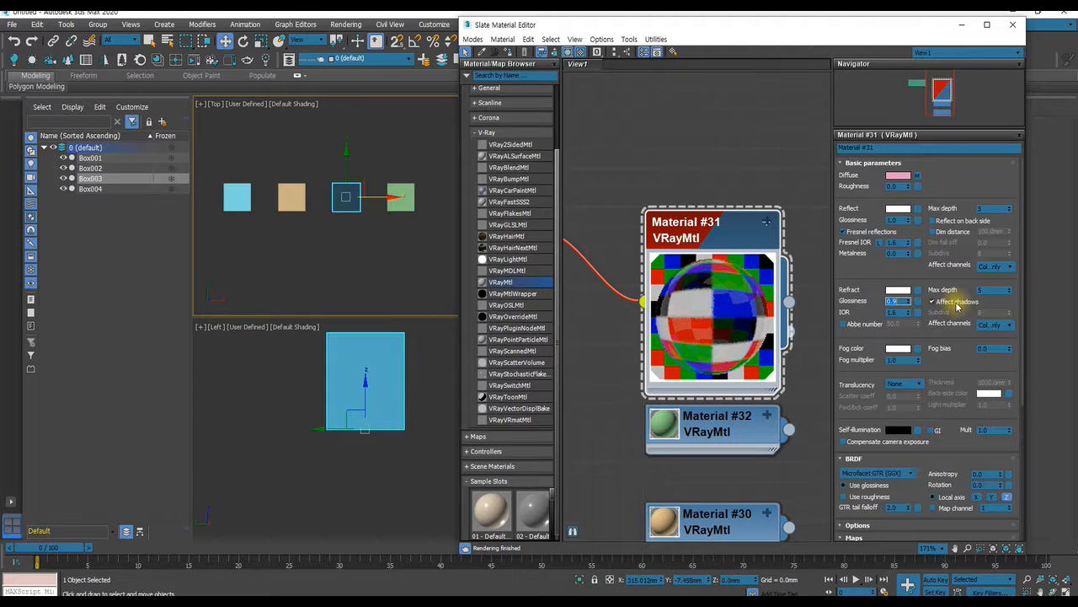
scroll(957, 306, down, 4)
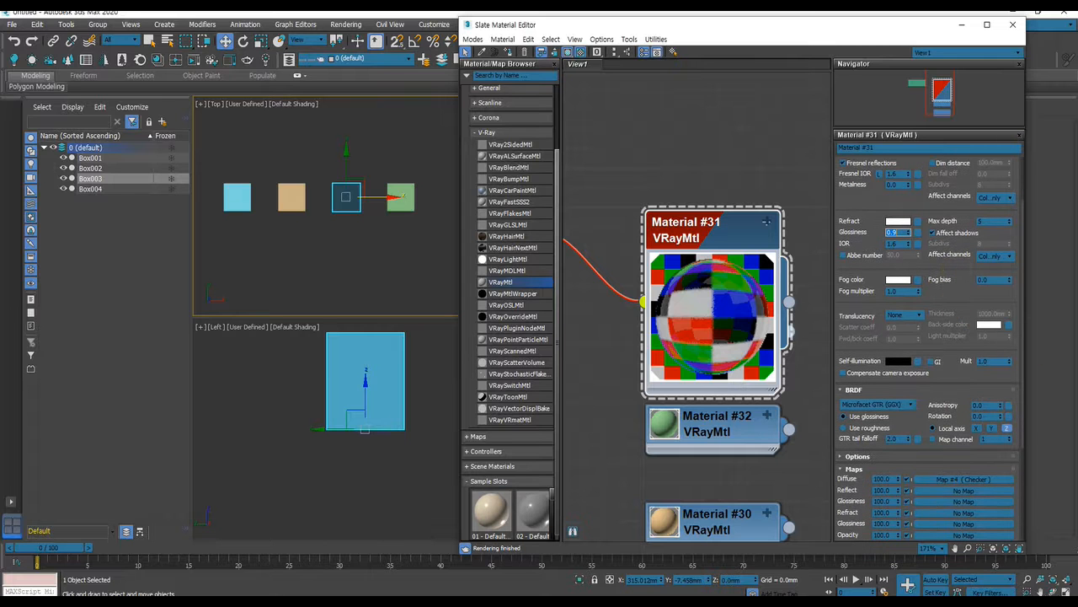
drag(852, 273, 856, 316)
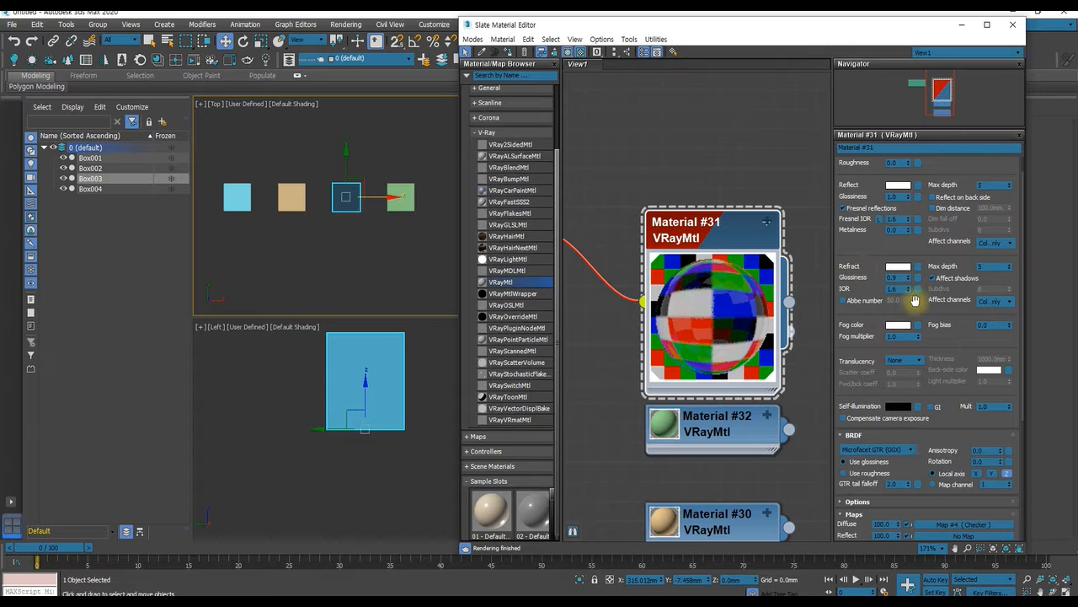
Restore the refraction Glossiness of Material #31 to 1.0.
drag(876, 277, 876, 300)
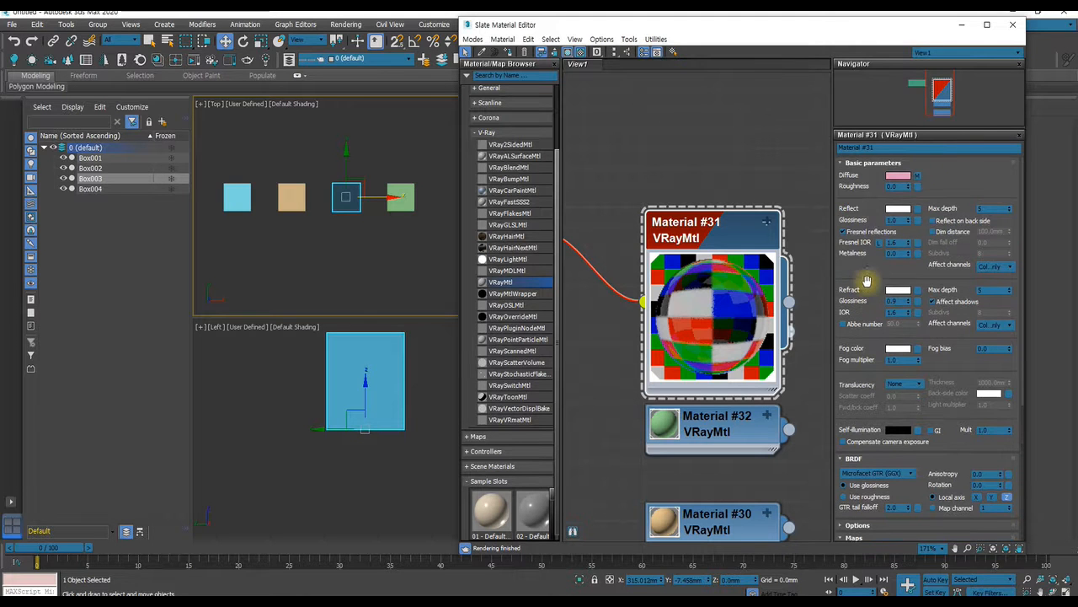
scroll(870, 239, down, 2)
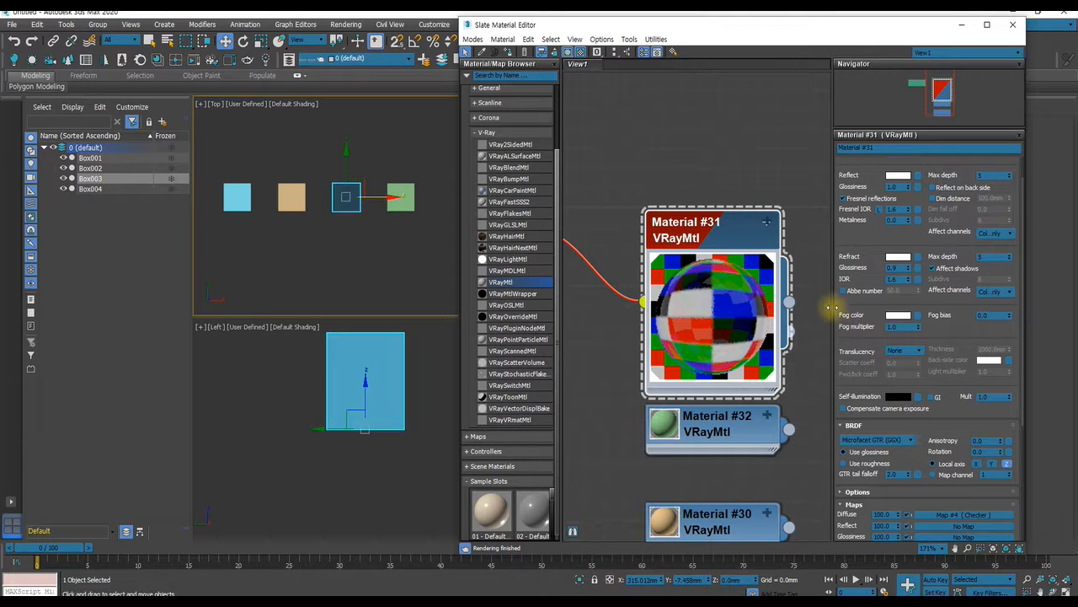
scroll(848, 310, up, 2)
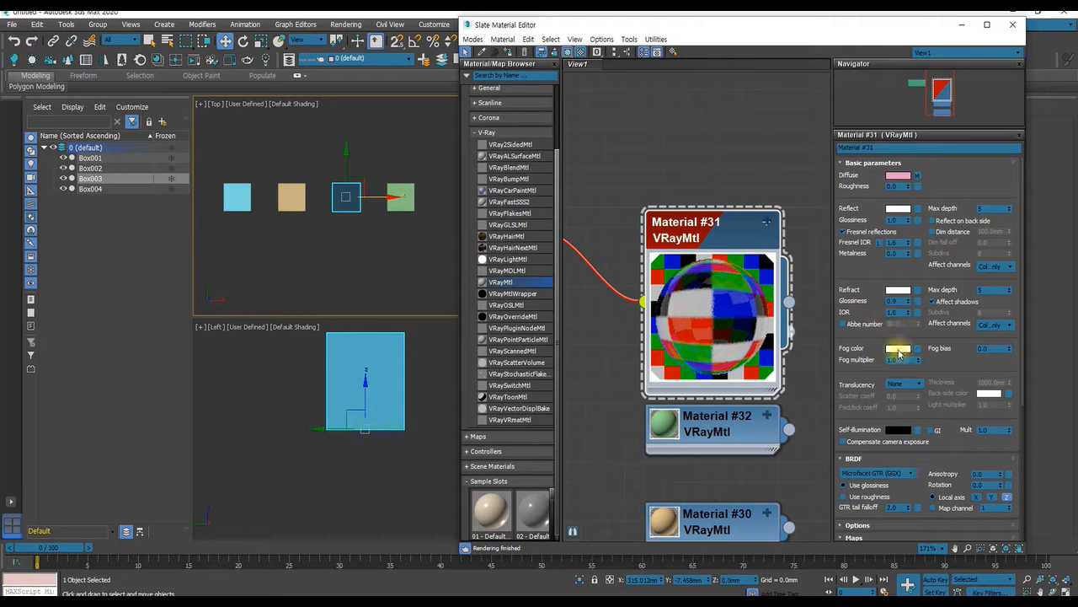
click(898, 301)
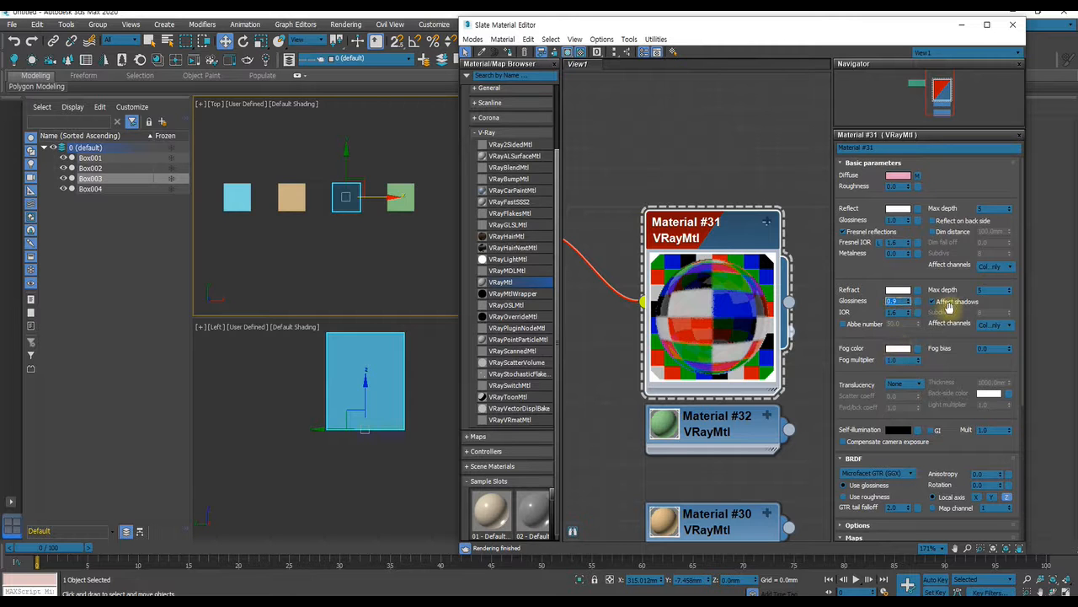
text(1)
key(Return)
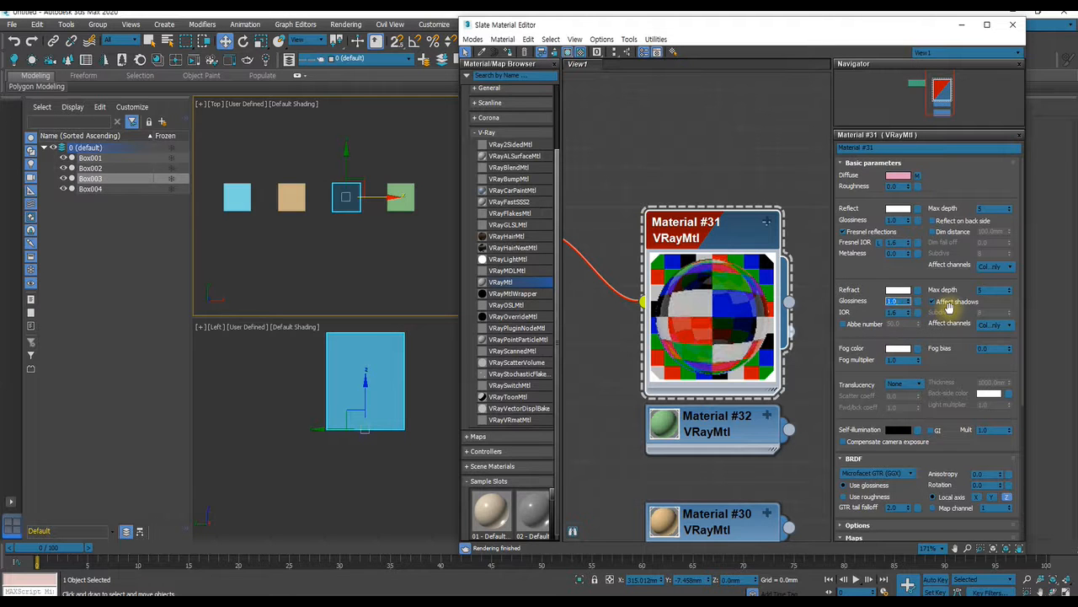
click(853, 294)
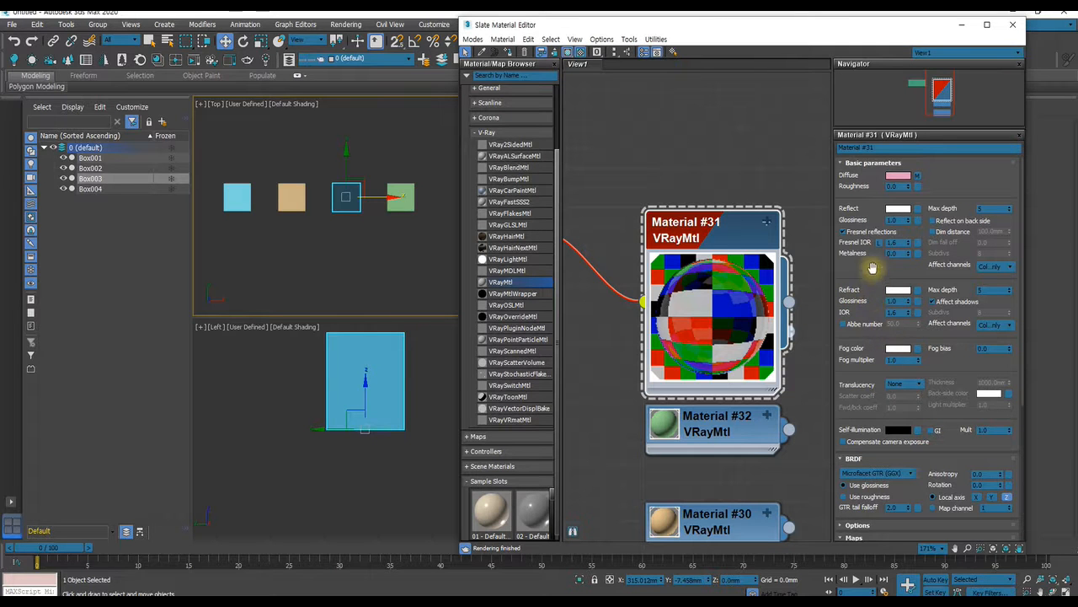
Set the Refract color of Material #31 to a light cyan, RGB about 29, 220, 213.
click(898, 289)
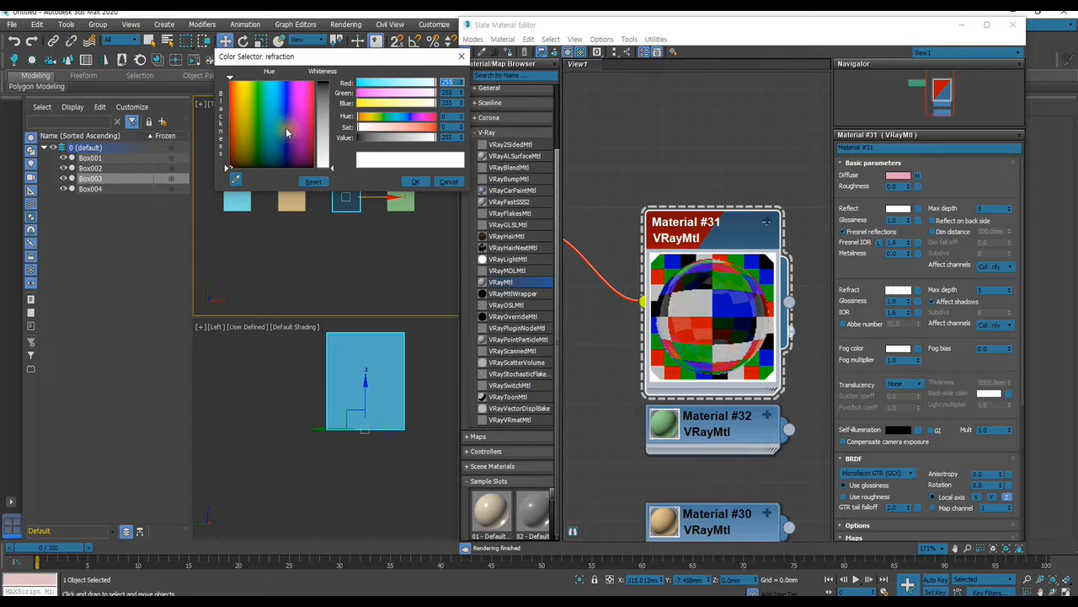
click(271, 94)
drag(332, 167, 332, 93)
click(416, 181)
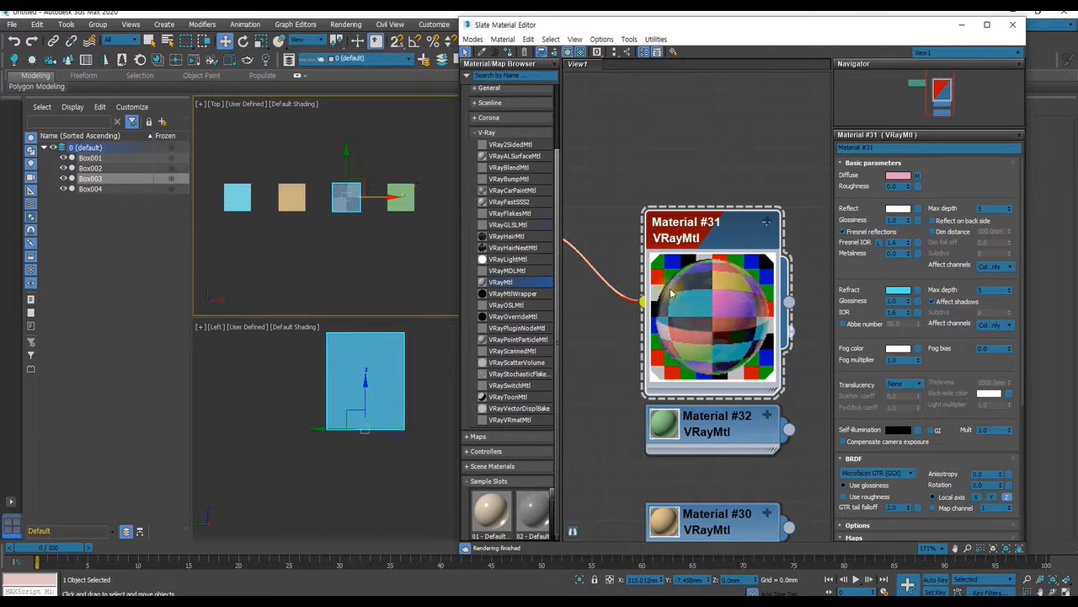
Clear the checker map from the Diffuse slot of Material #31 and set its Diffuse color to white.
middle_drag(606, 225, 703, 255)
scroll(703, 255, down, 1)
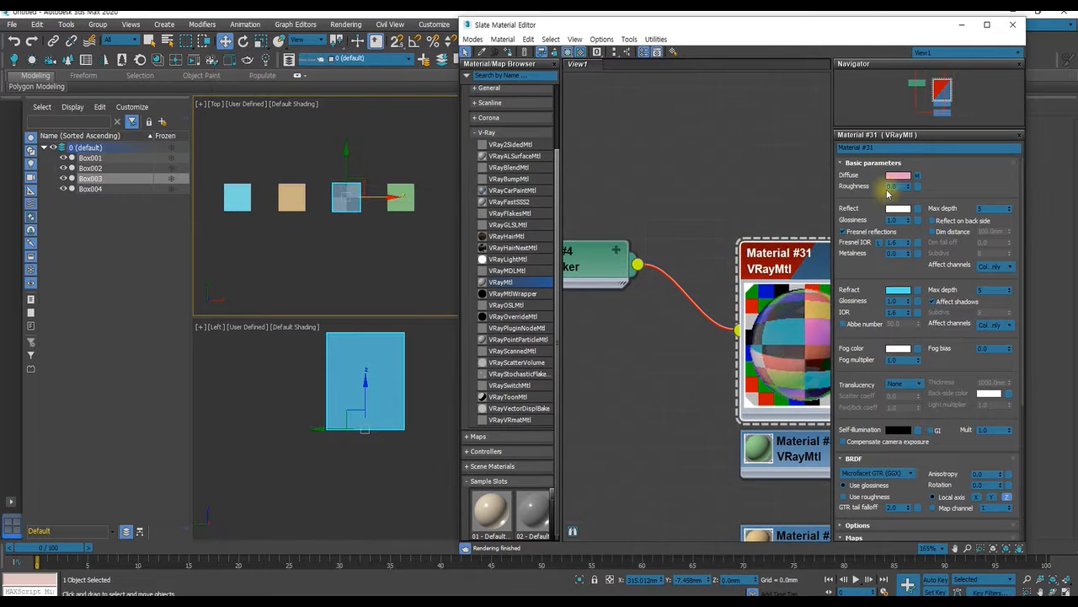
right_click(919, 177)
click(945, 185)
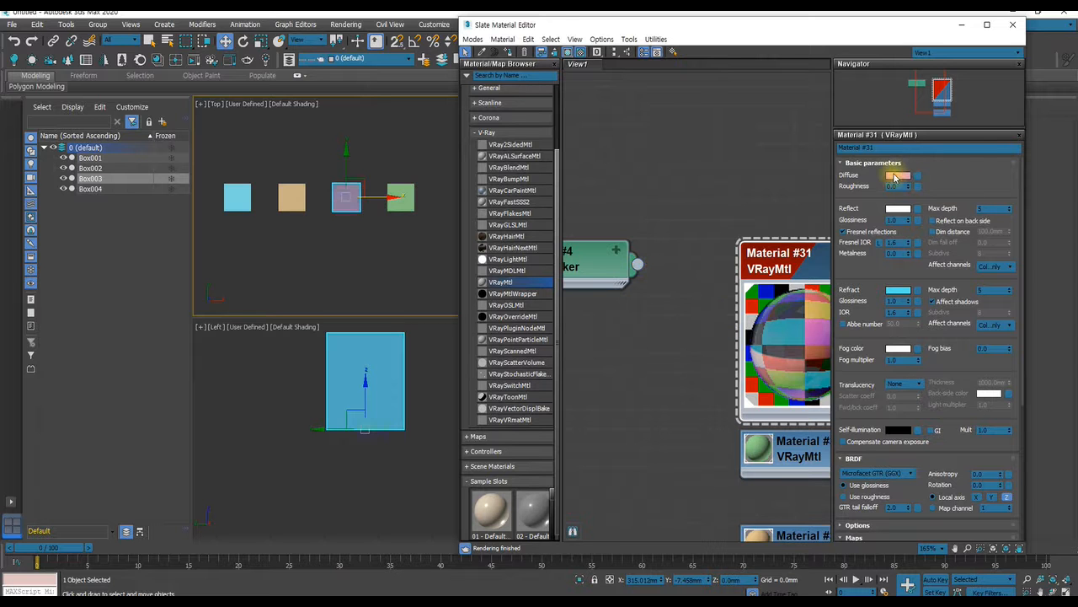
click(897, 175)
mouse_move(309, 117)
mouse_down()
mouse_move(227, 169)
mouse_move(330, 172)
mouse_up()
click(417, 182)
middle_drag(722, 227, 645, 204)
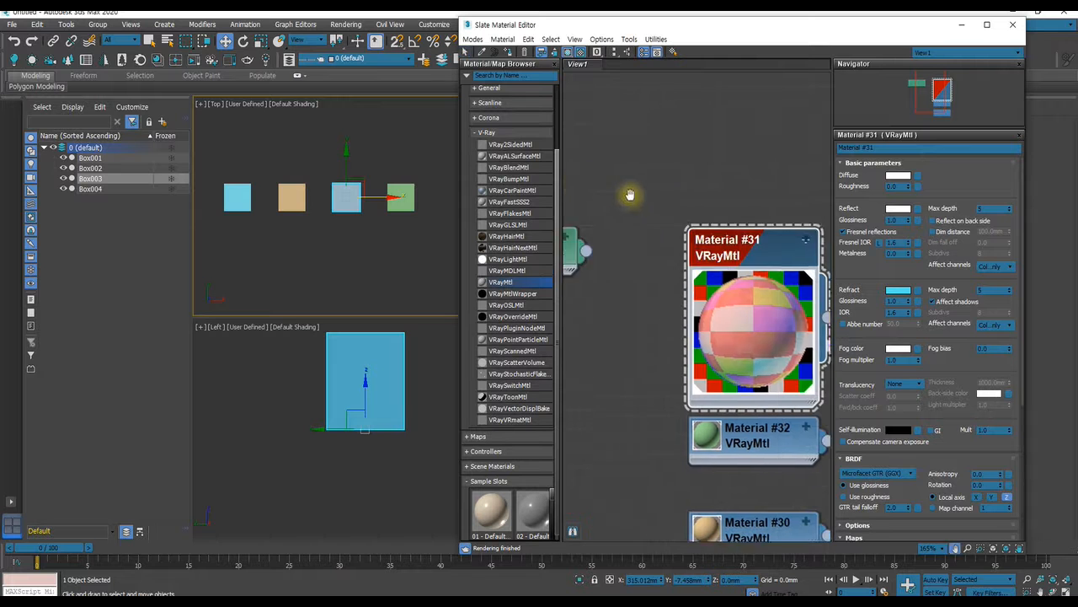
Hide the checkered preview background and change the Refract color of Material #31 to a darker teal, RGB about 29, 111, 104.
click(580, 52)
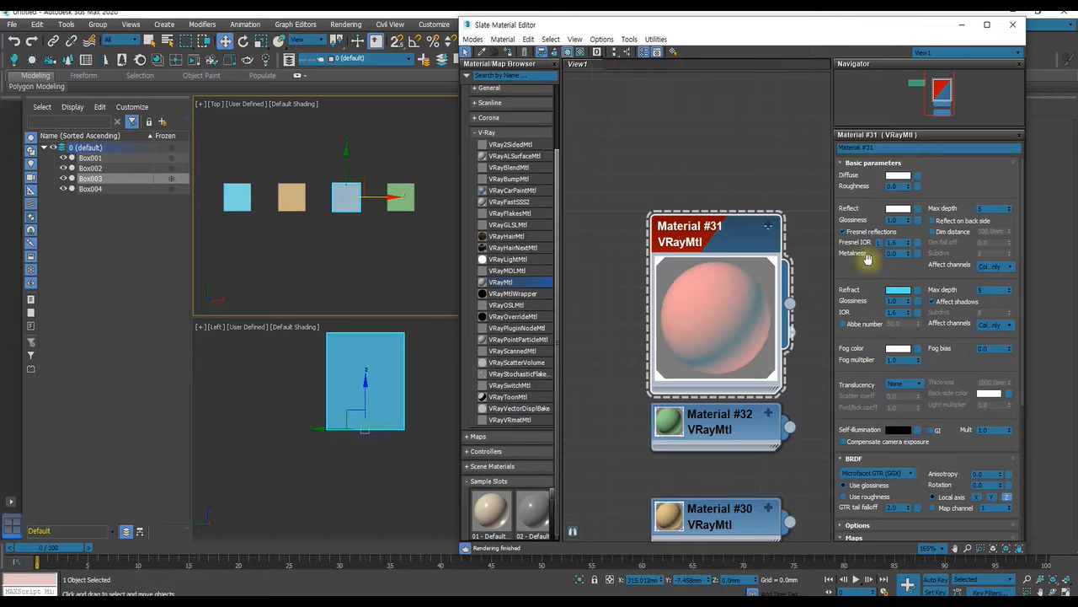
click(898, 291)
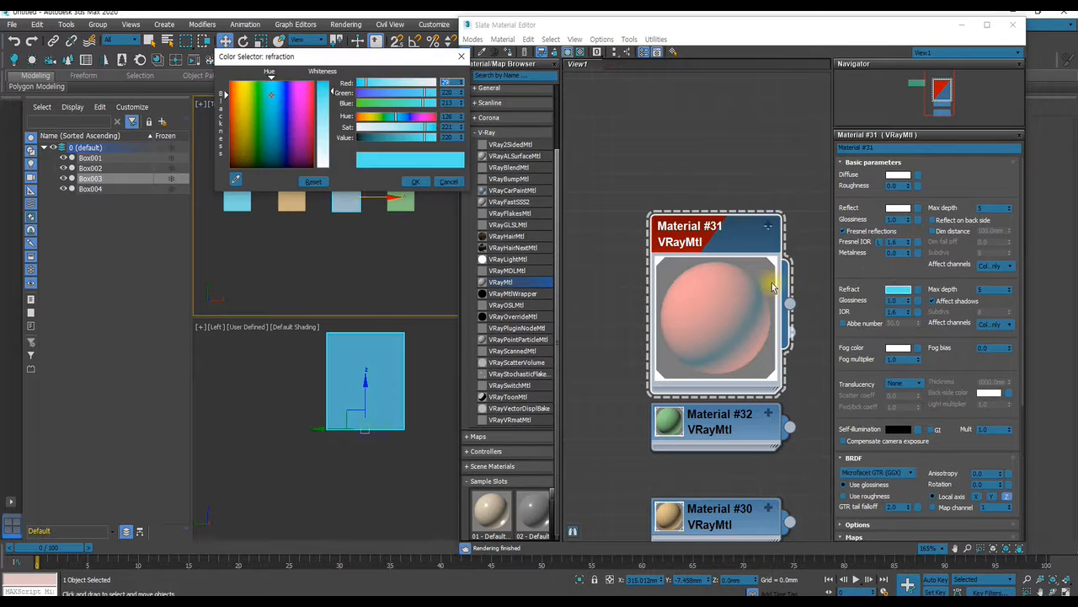
drag(275, 97, 275, 105)
click(296, 120)
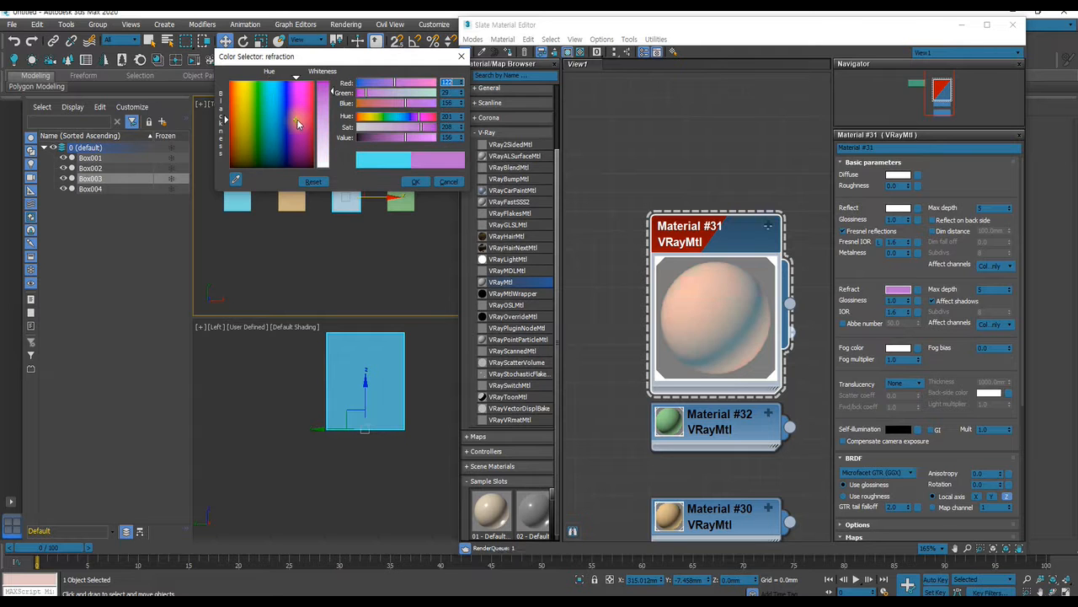
click(270, 138)
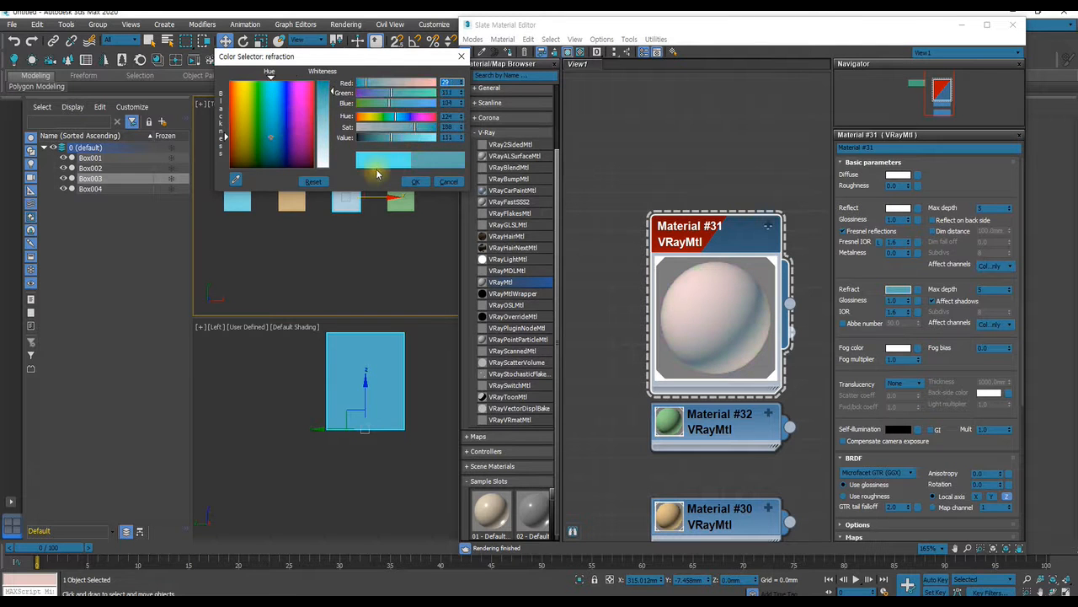
click(417, 181)
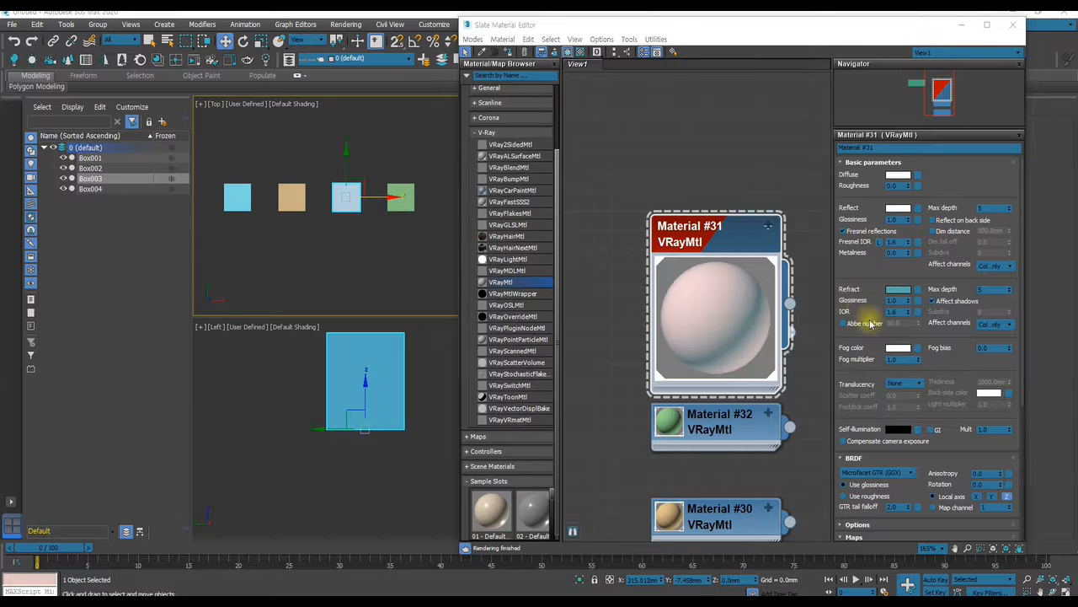
Set the Refract color of Material #31 back to pure white.
click(897, 291)
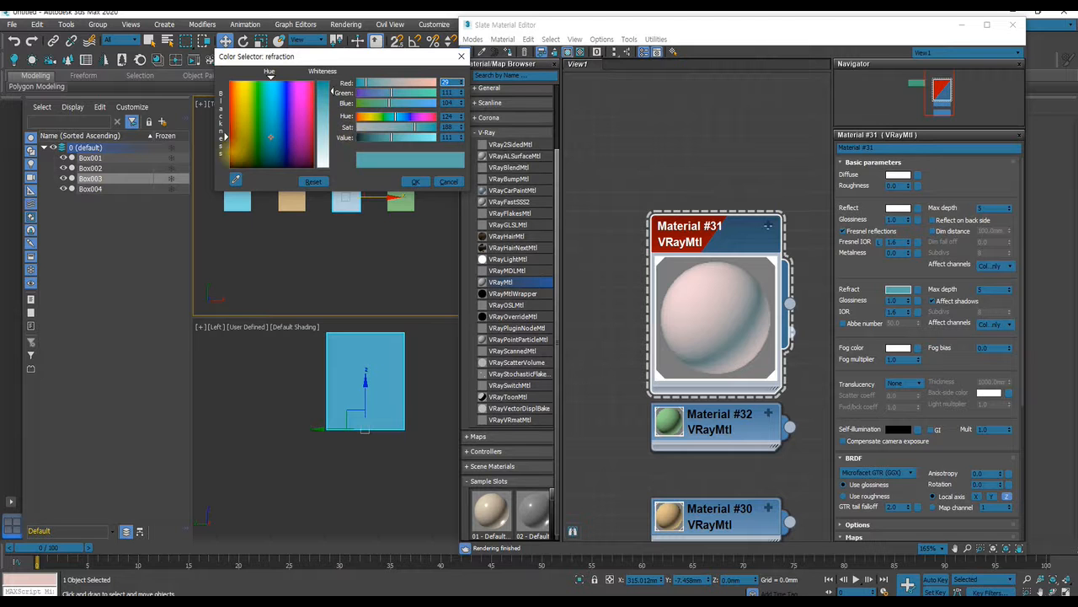
drag(324, 93, 354, 175)
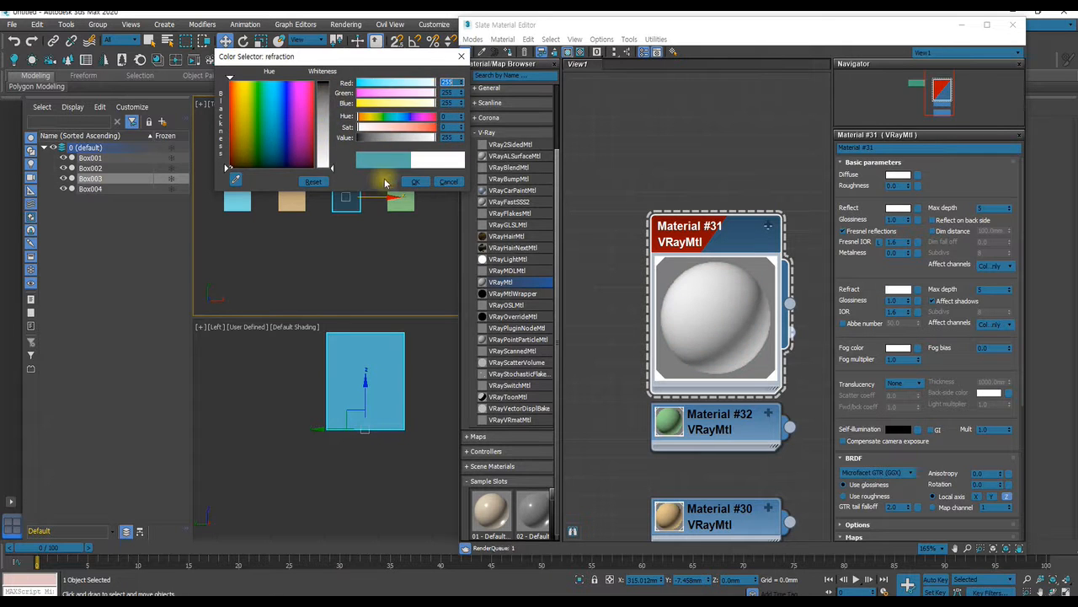
click(415, 182)
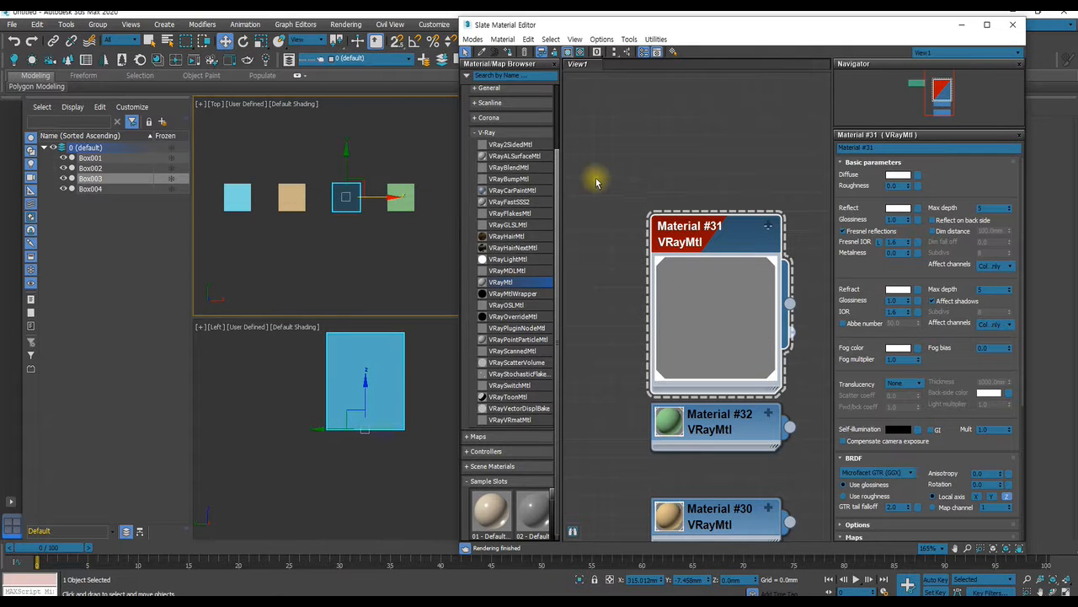
Set the Fog color of Material #31 to a very pale blue, RGB about 220, 235, 240, and show the checkered preview background.
click(897, 352)
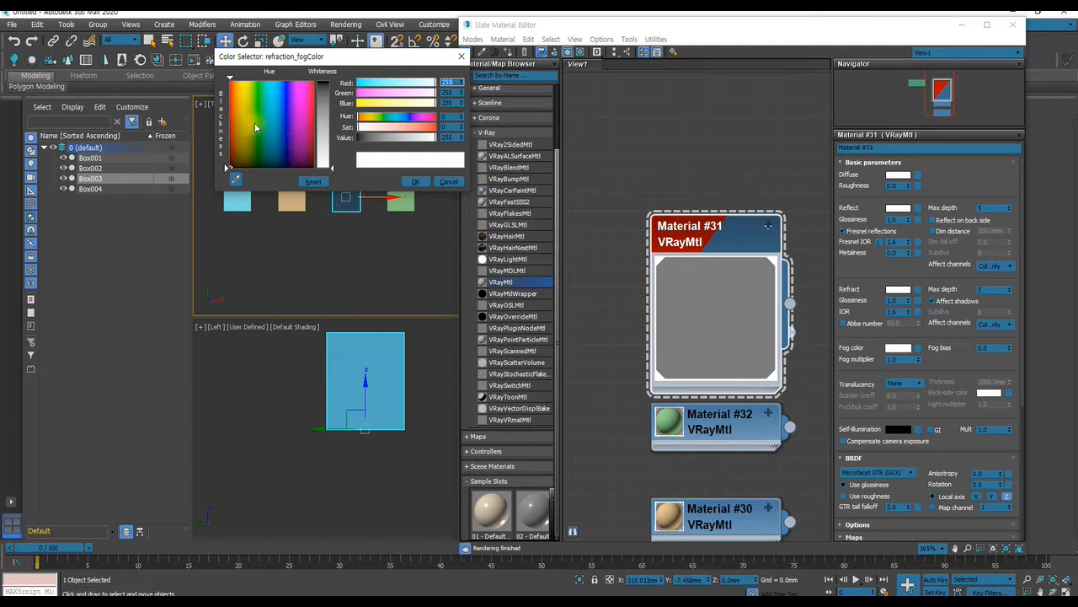
drag(285, 125, 280, 118)
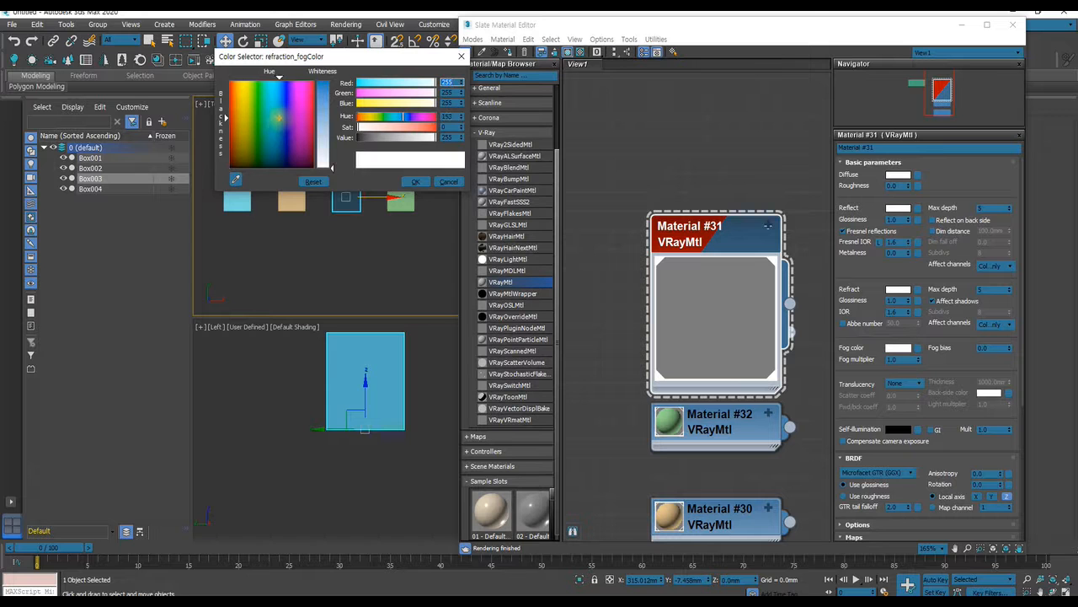
drag(331, 168, 333, 159)
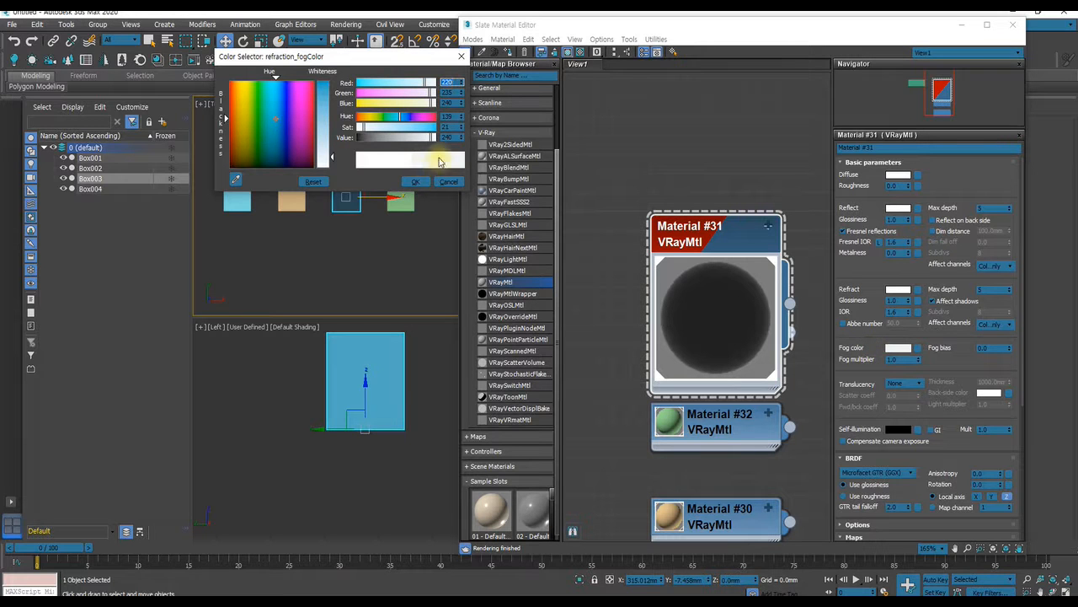
click(415, 182)
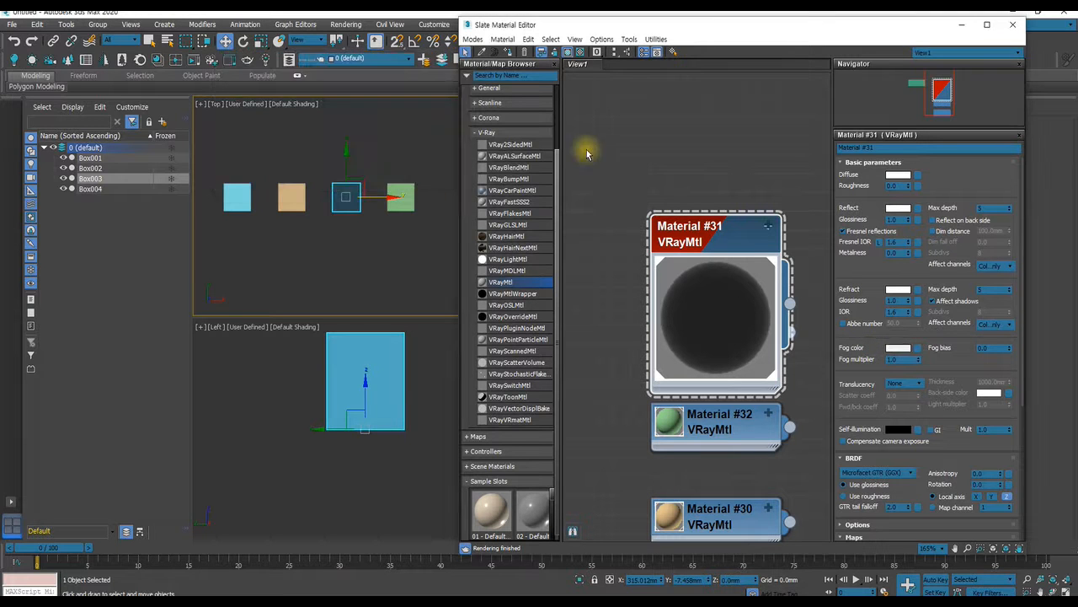
click(580, 52)
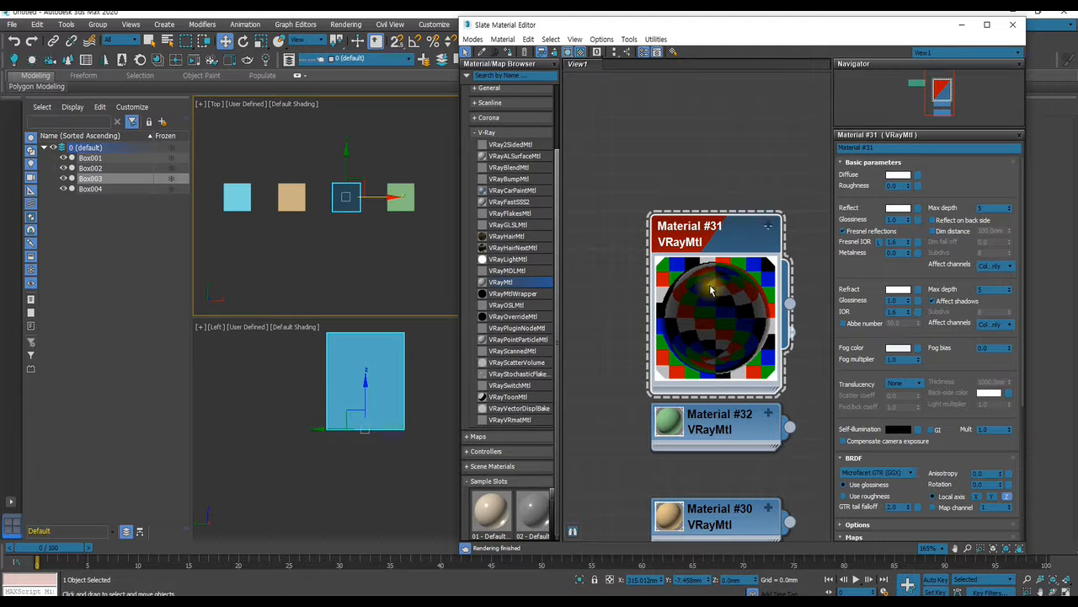
Try Fog multiplier values of 0.001, 0.1 and 0.01 on Material #31.
click(900, 359)
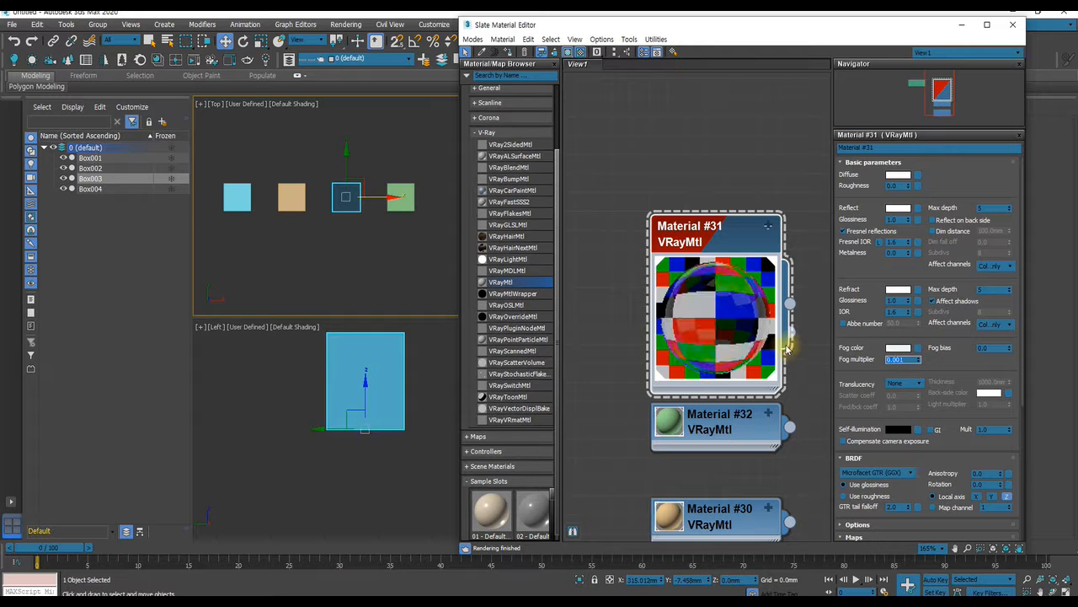
text(0.1)
key(Return)
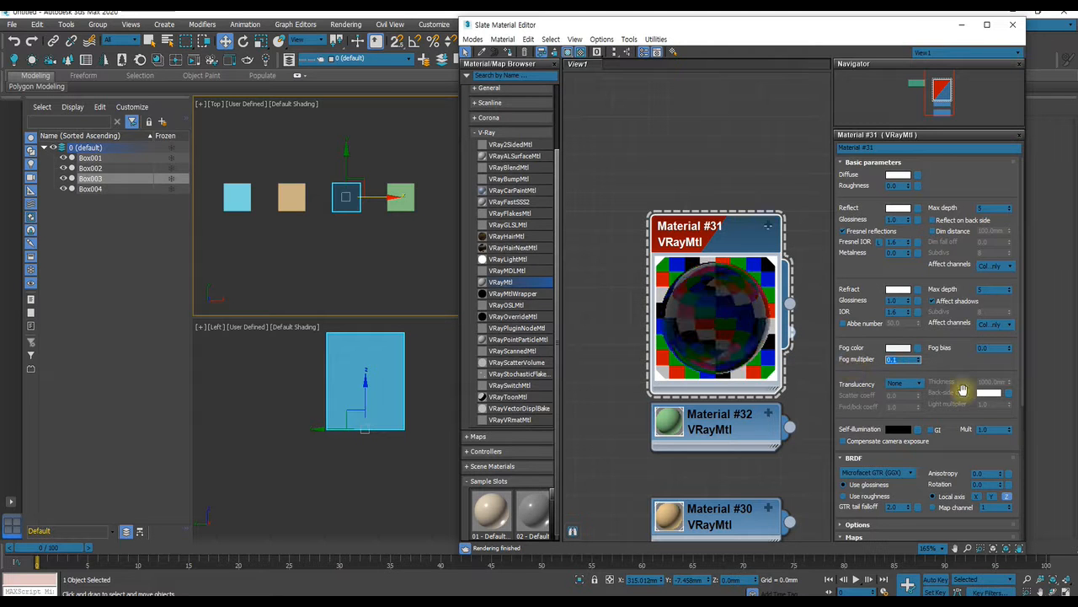
key(Return)
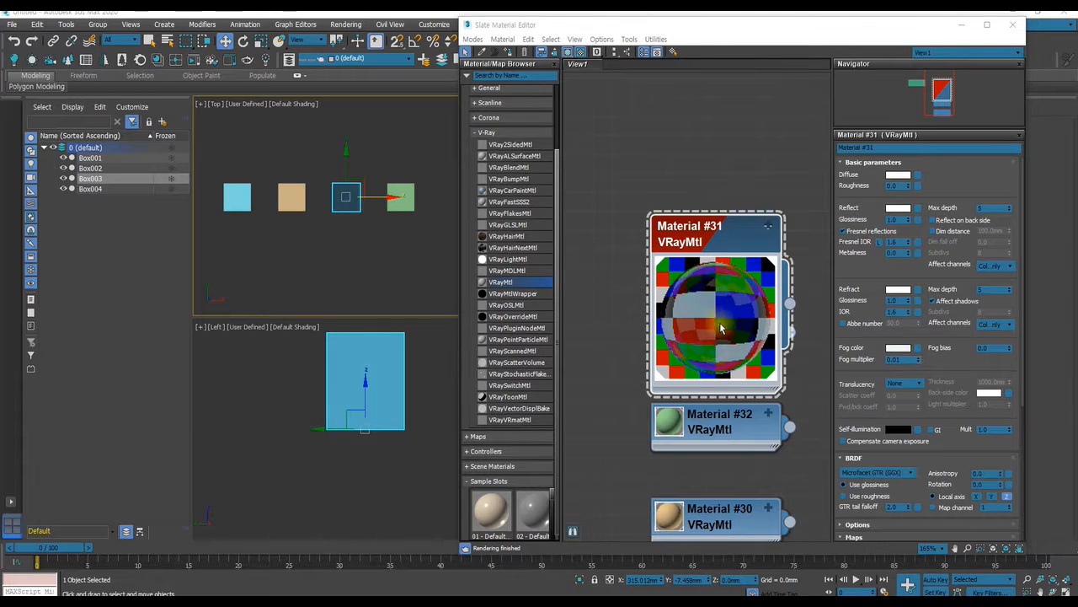
Set the Fog bias of Material #31 to 1.0 and its Fog multiplier to 1.0.
click(997, 349)
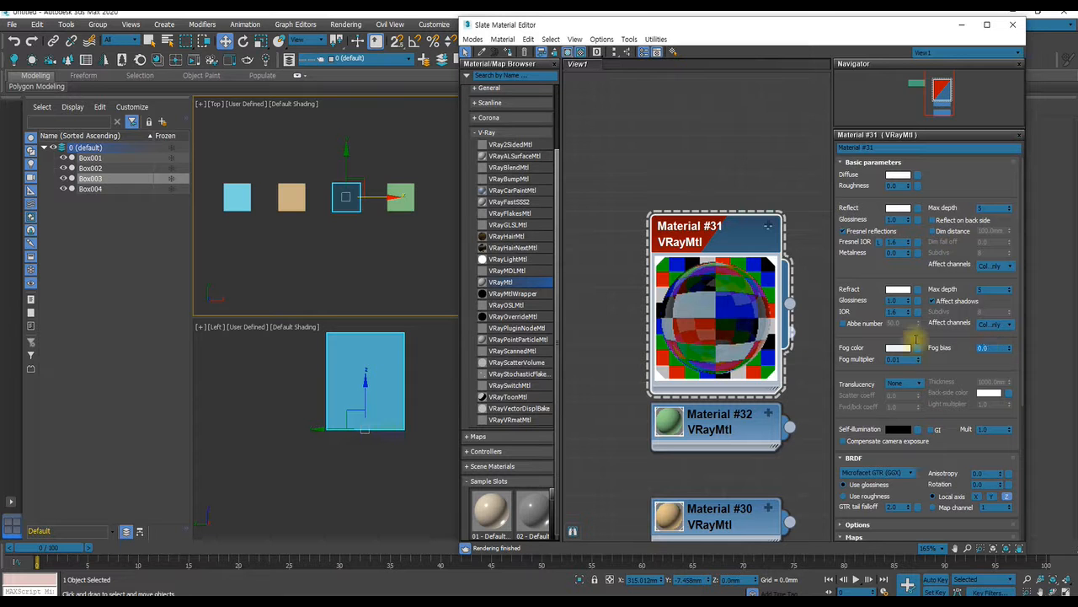
text(1)
key(Return)
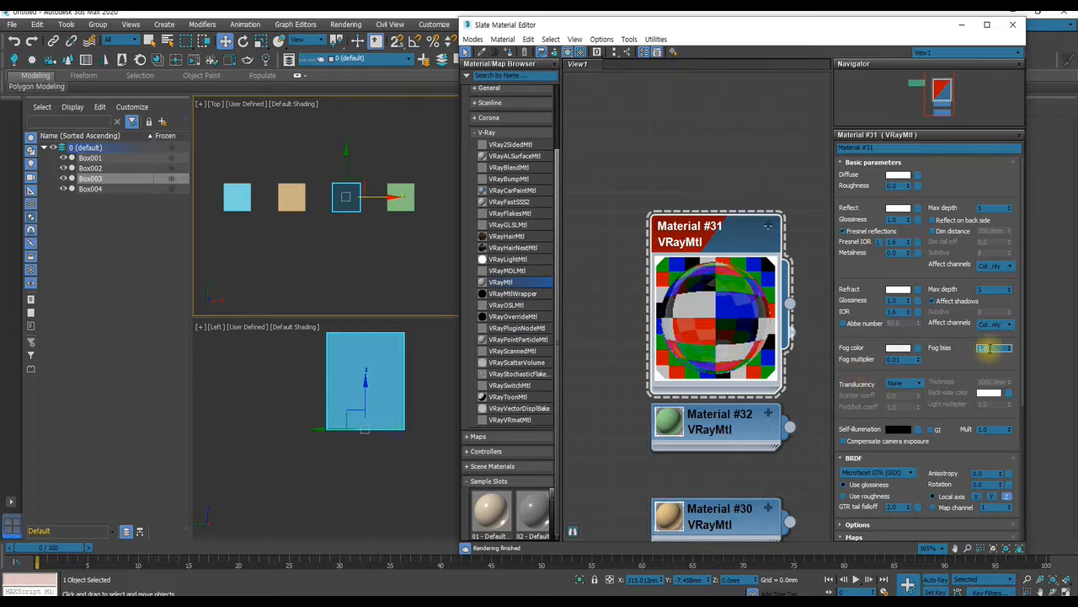
click(896, 359)
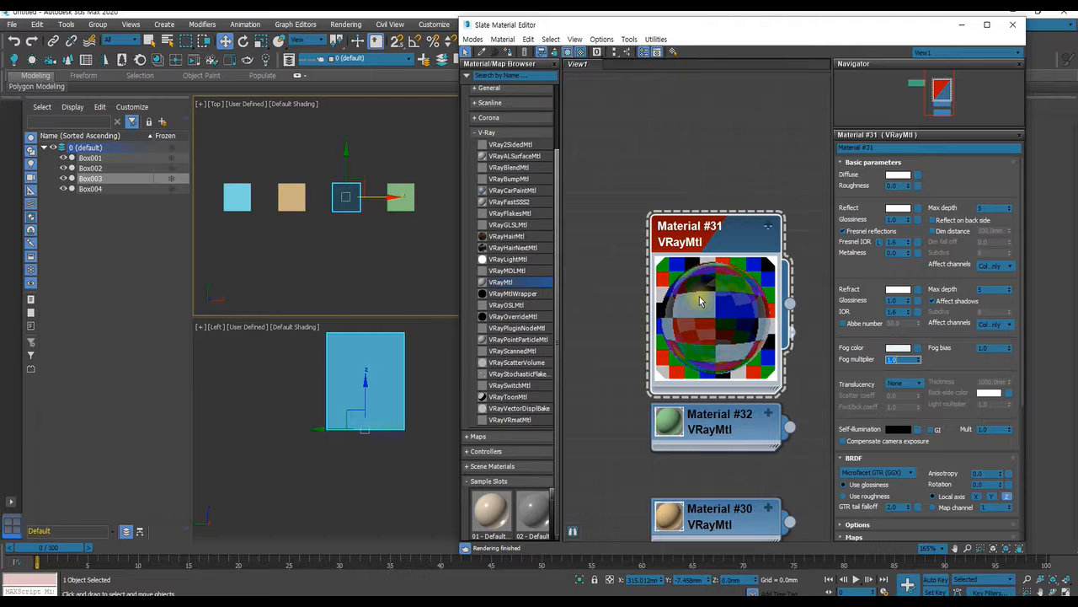
Shrink the large sphere preview on the Material #31 node to a small thumbnail.
drag(850, 370, 856, 335)
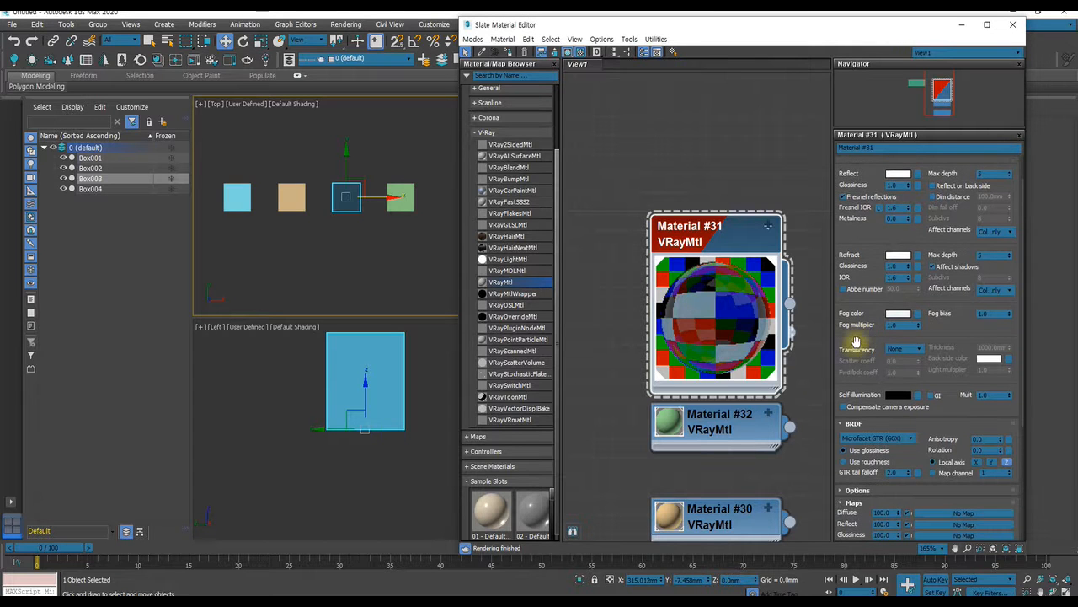
drag(858, 348, 874, 311)
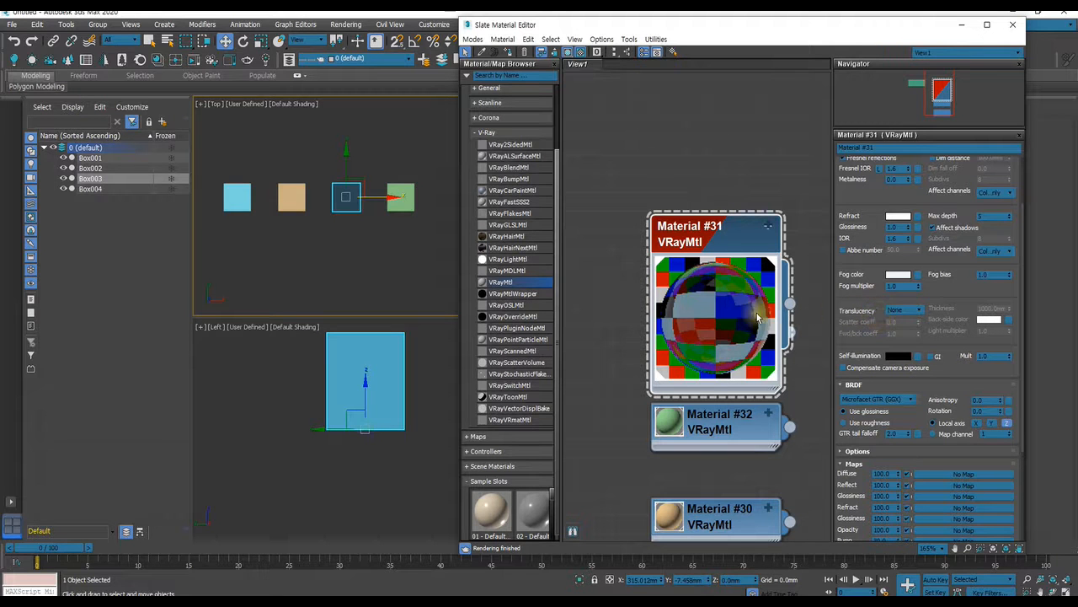
double_click(724, 278)
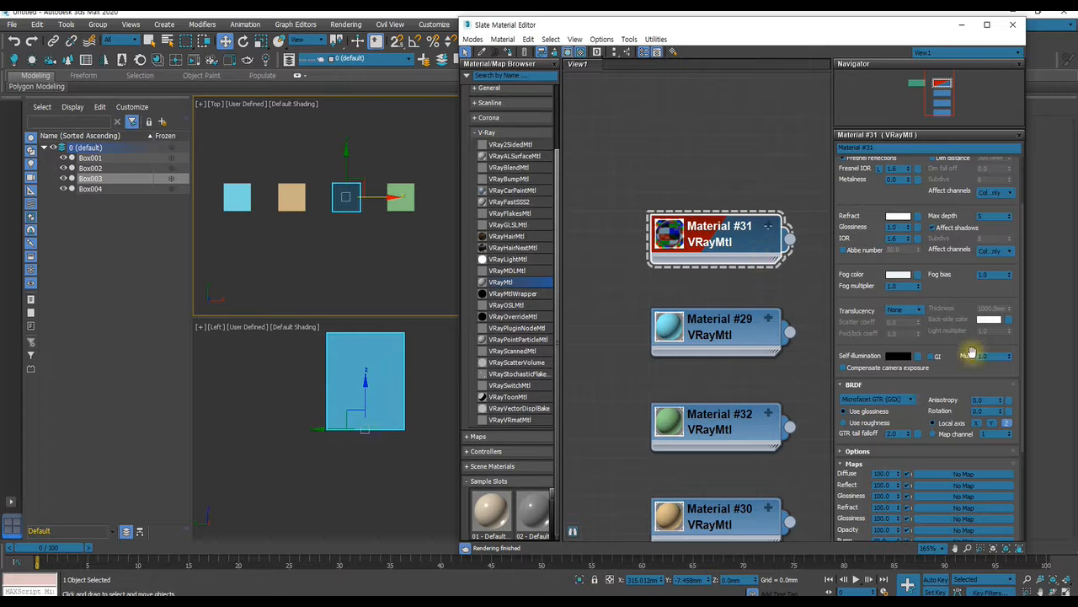
Enlarge the preview of the Material #31 node and shrink it back to the thumbnail.
scroll(959, 374, down, 2)
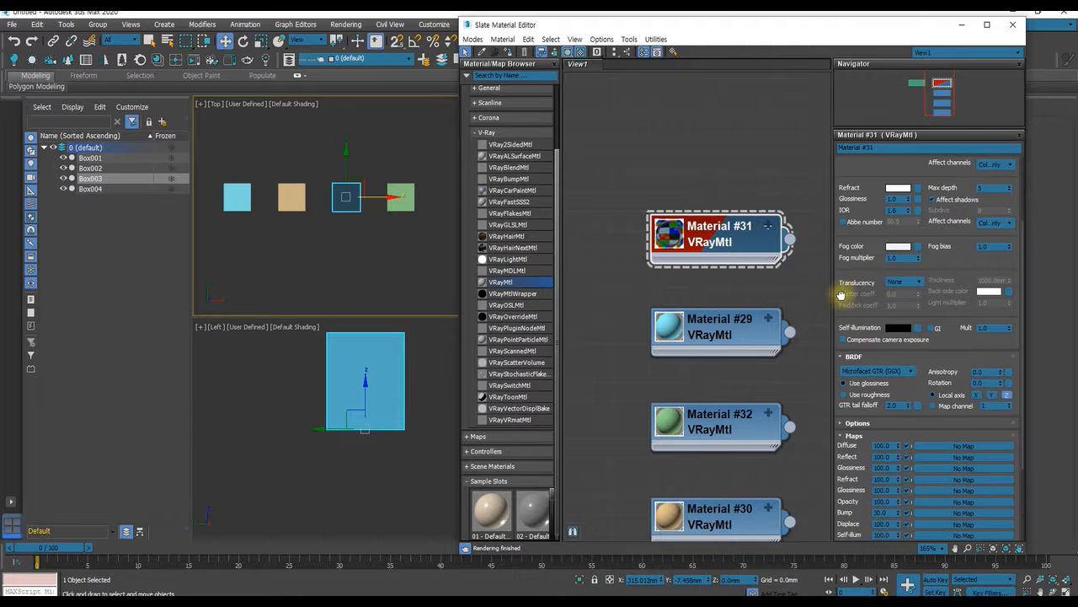
scroll(851, 291, up, 2)
double_click(668, 237)
double_click(700, 299)
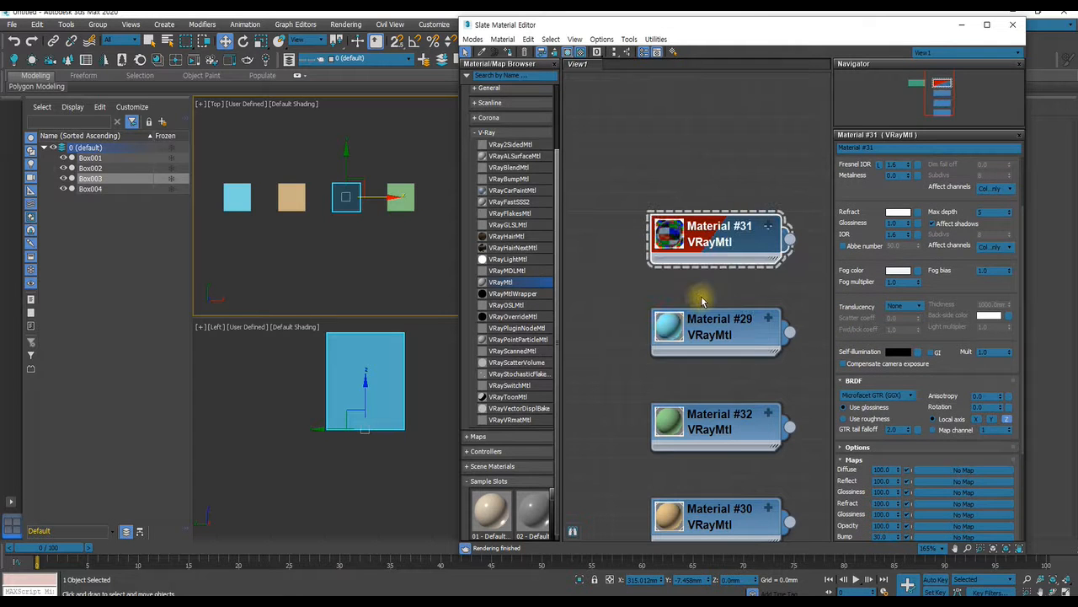
Copy the diffuse color of Material #29 onto its Self-illumination and check the result in an enlarged node preview.
click(710, 330)
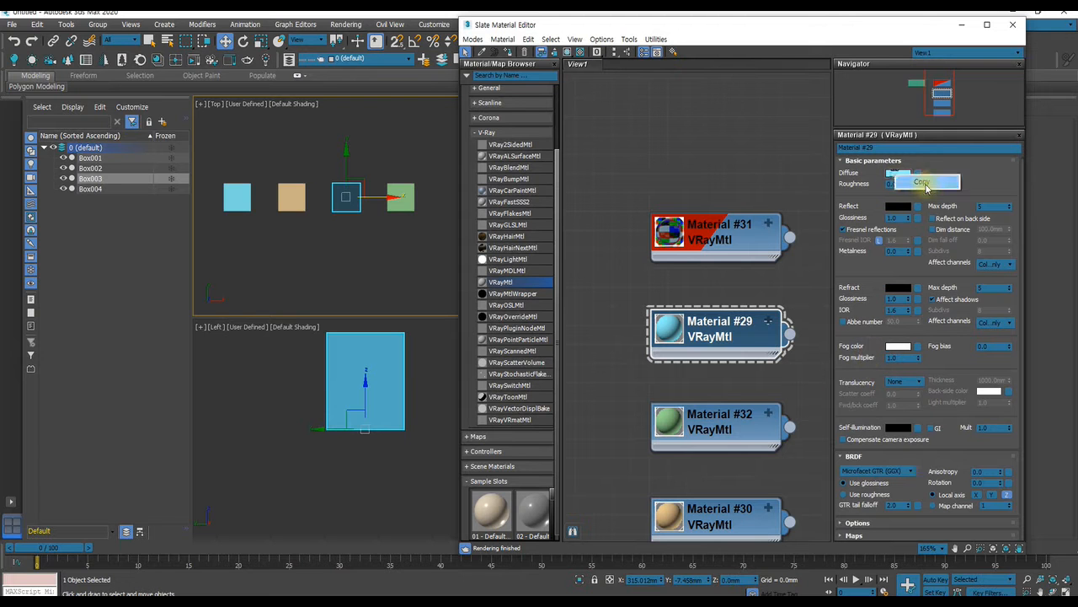
right_click(895, 433)
click(927, 455)
double_click(672, 334)
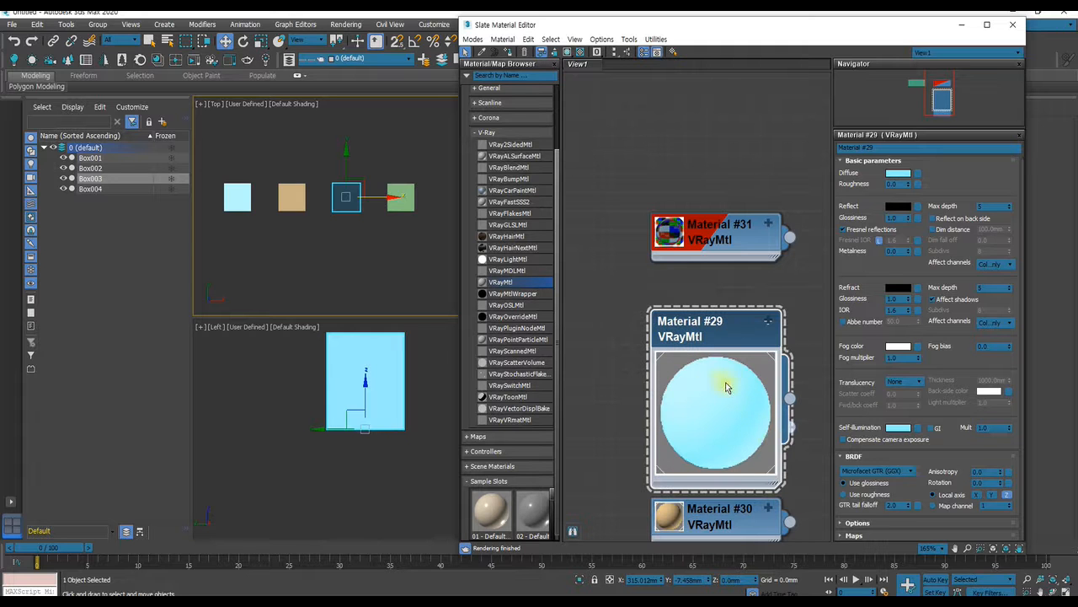
double_click(685, 367)
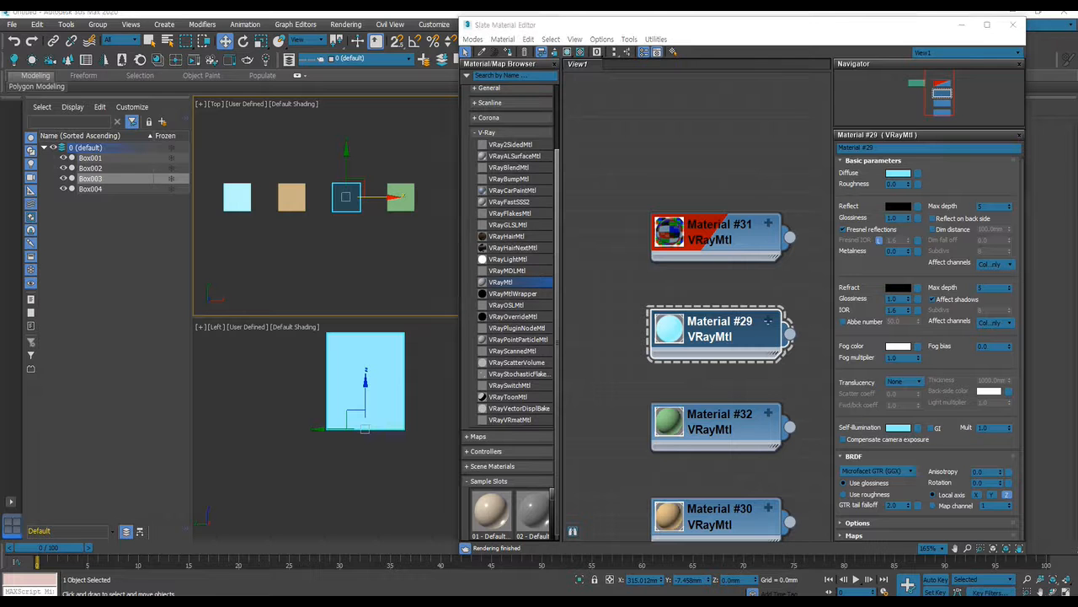
Set the Self-illumination color of Material #29 back to black.
click(898, 427)
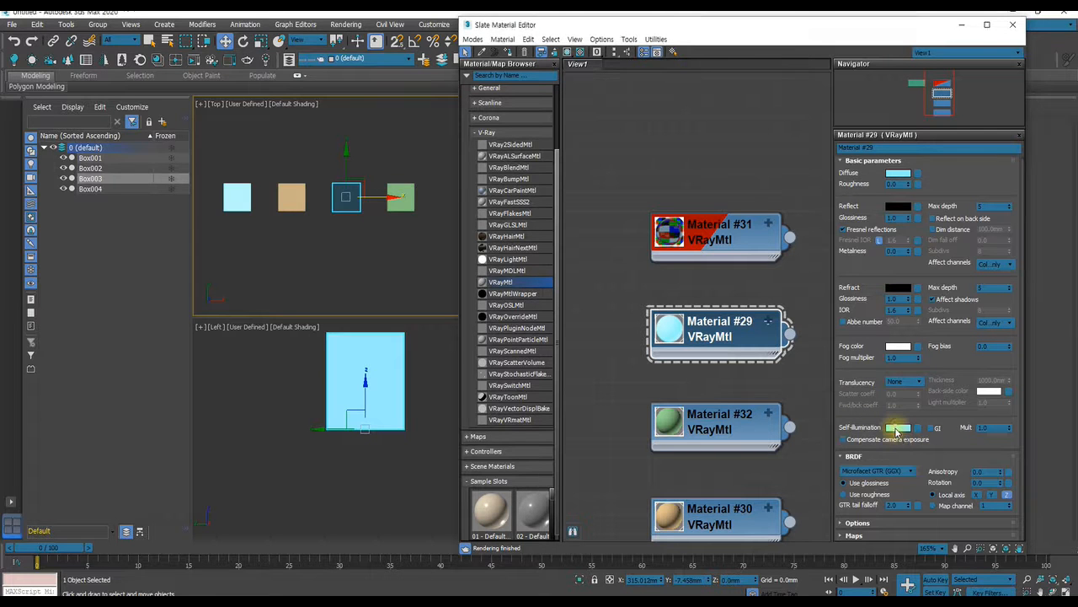
drag(280, 108, 261, 173)
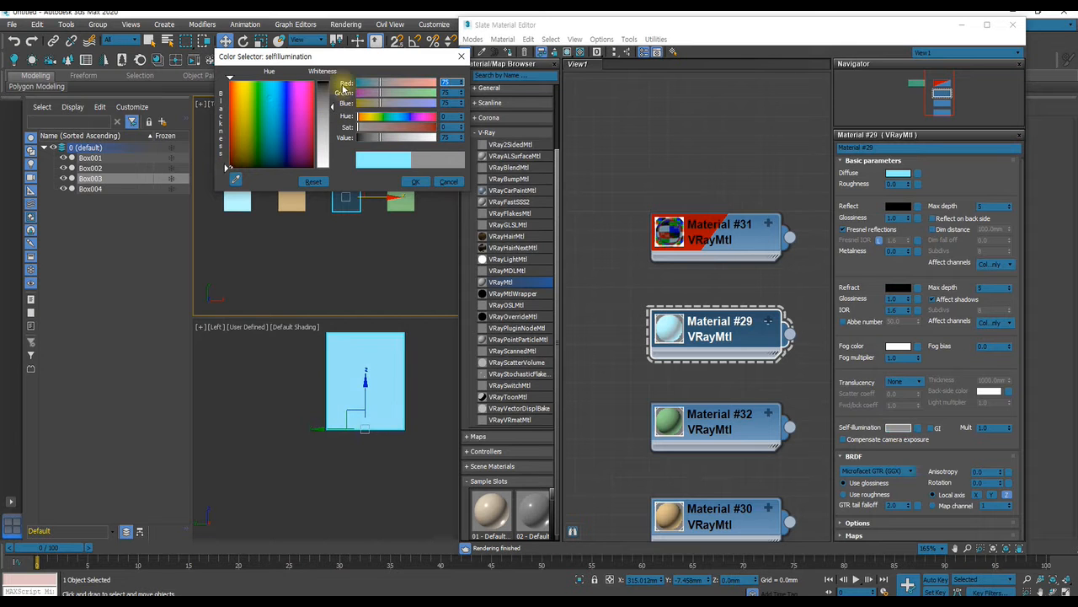
drag(332, 109, 332, 166)
click(415, 181)
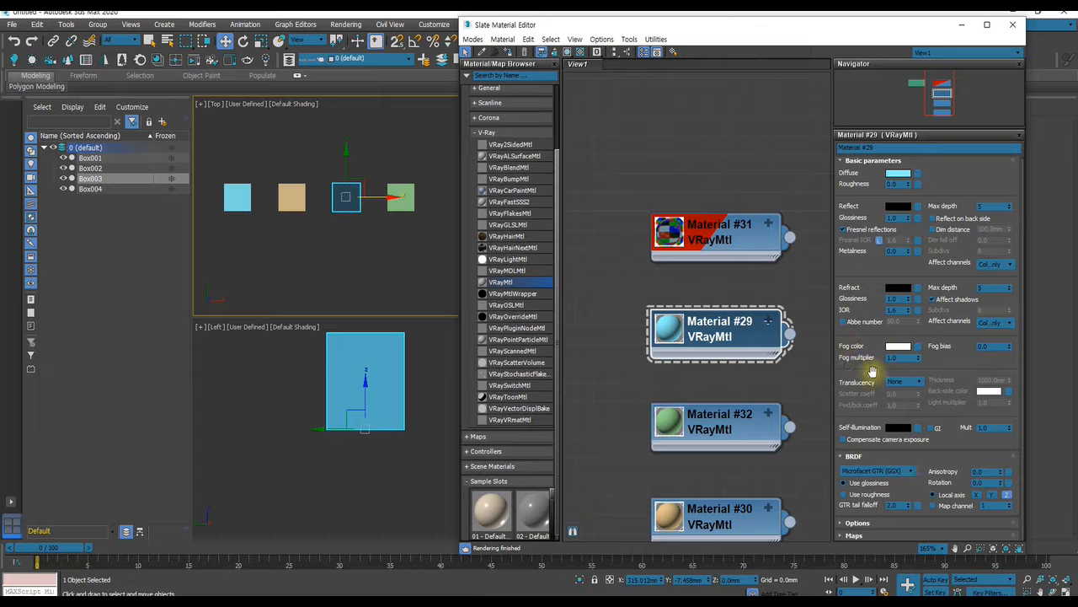
Enlarge the sphere preview of the Material #29 node and move the Material #31 and Material #29 nodes higher in the view.
click(845, 161)
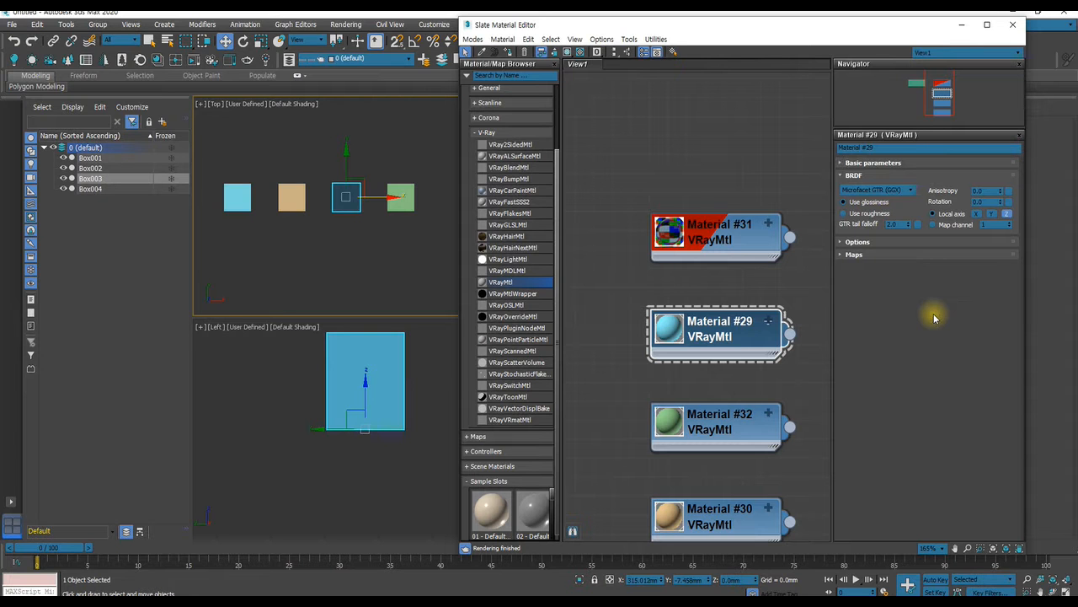
double_click(668, 329)
scroll(705, 367, up, 2)
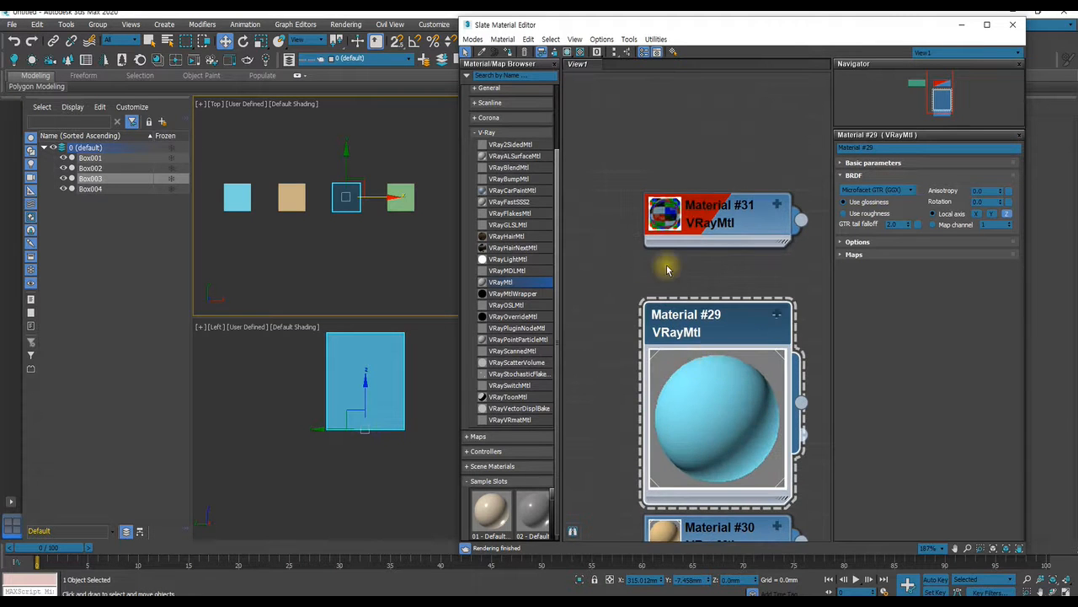
drag(715, 310, 715, 332)
drag(747, 225, 663, 117)
drag(721, 342, 726, 221)
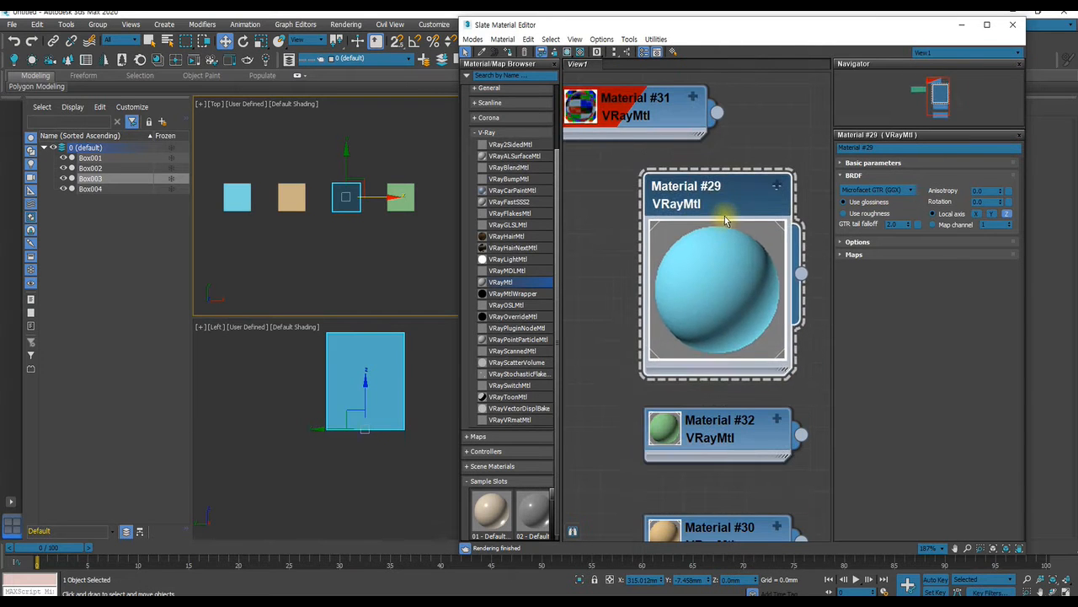
Give Material #29 a white Reflect color and a reflection Glossiness of 0.92.
click(841, 162)
click(898, 208)
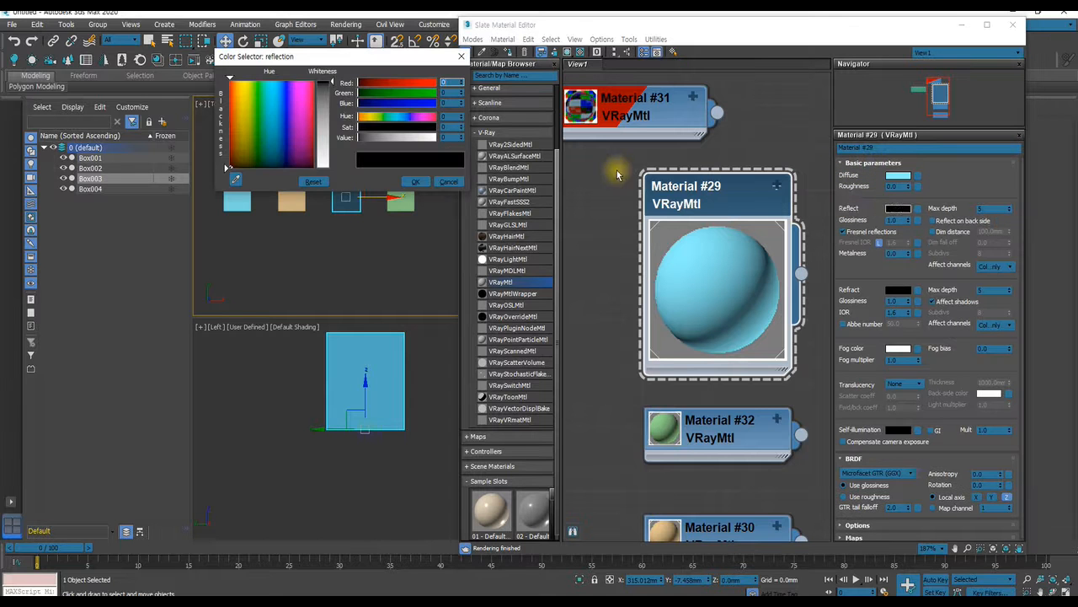
drag(331, 82, 331, 165)
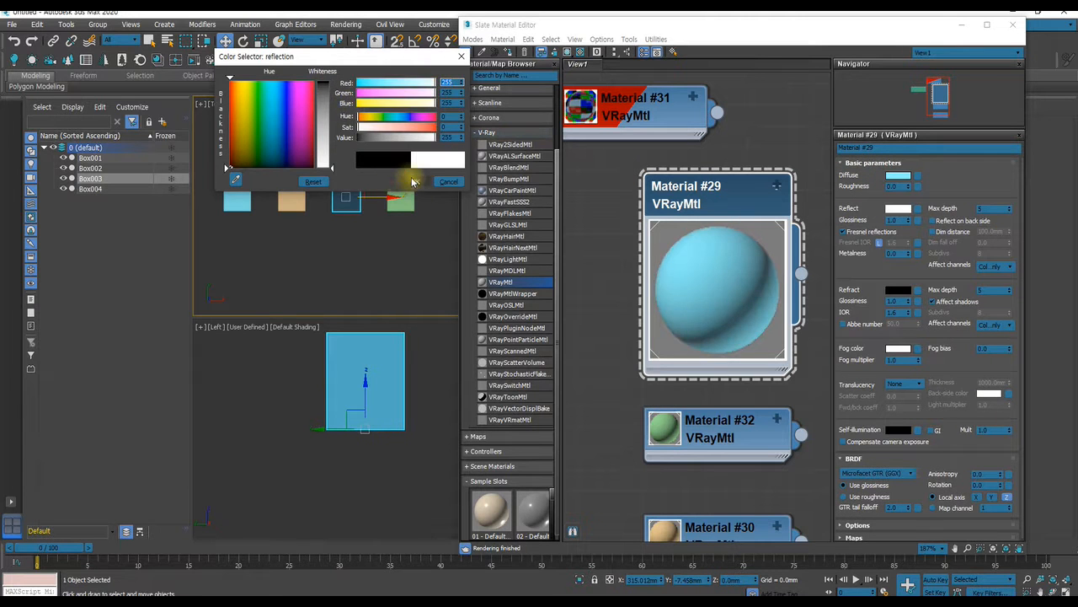
click(415, 182)
double_click(893, 220)
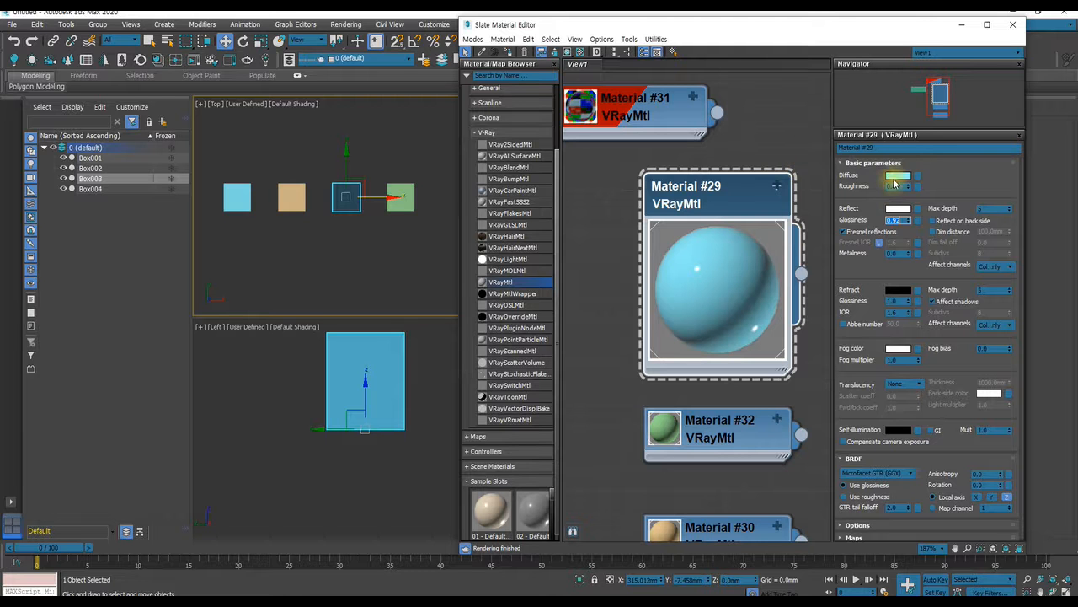
Darken the Diffuse color of Material #29 to a deep teal by lowering its Value.
click(898, 176)
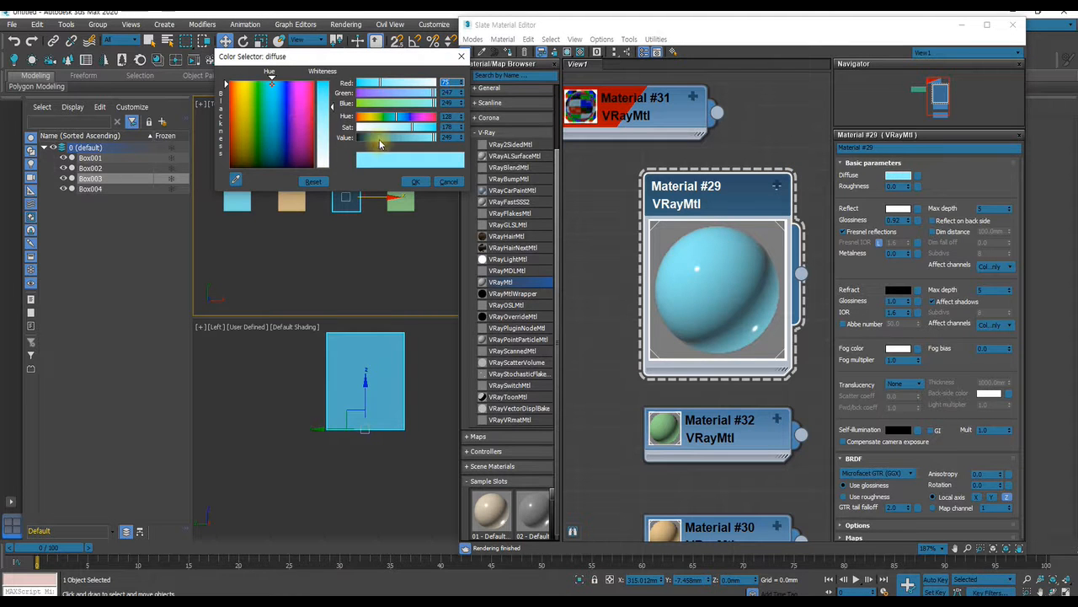
click(379, 138)
click(415, 182)
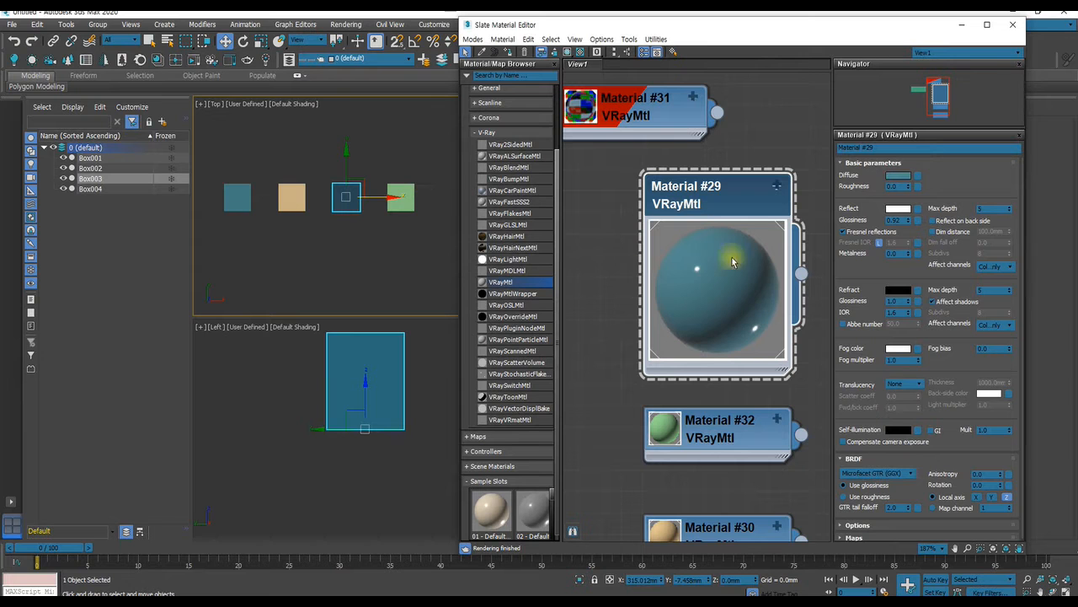
Try the Phong, Blinn and Ward BRDF types on Material #29 and return to Microfacet GTR (GGX).
scroll(867, 275, down, 1)
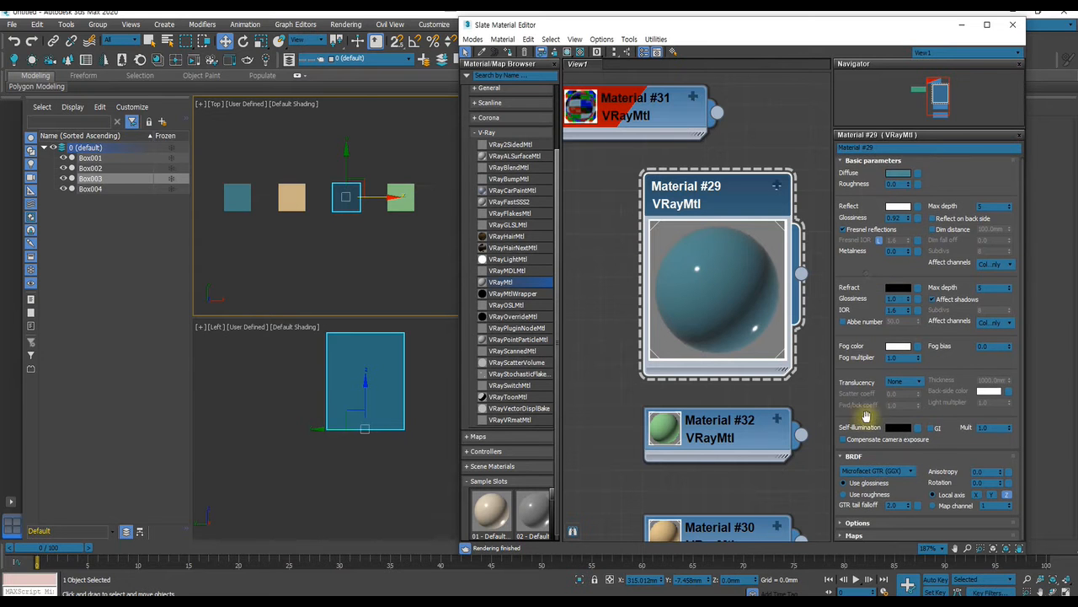
click(844, 161)
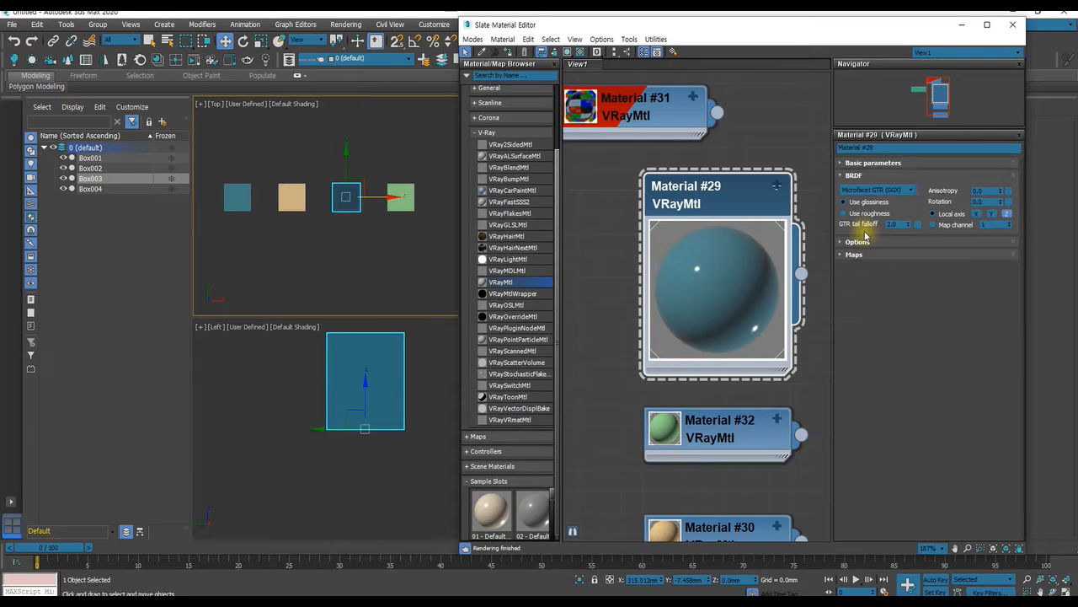
click(909, 192)
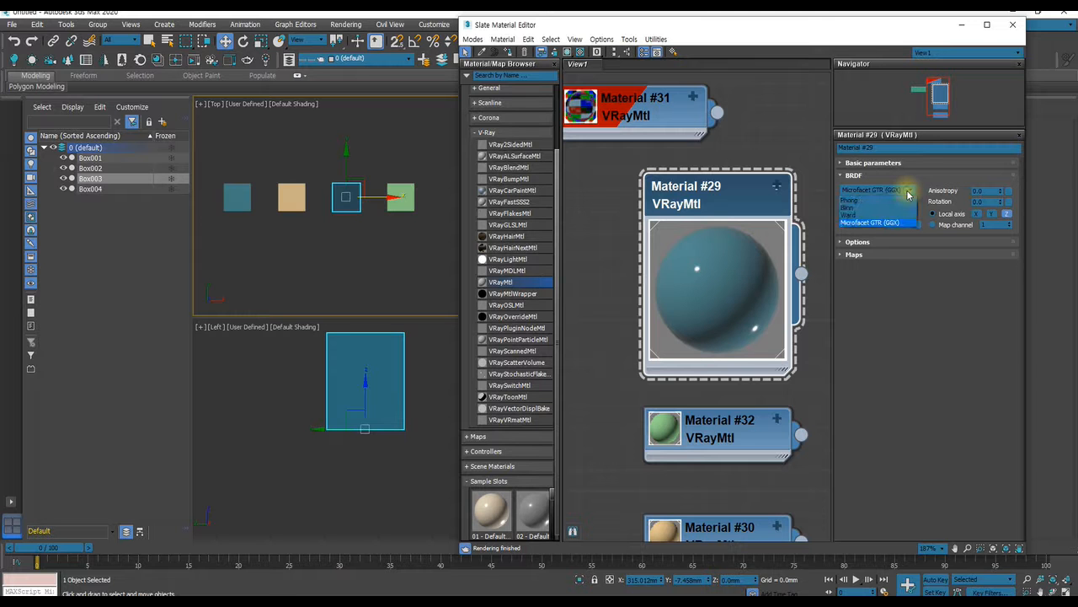
click(908, 192)
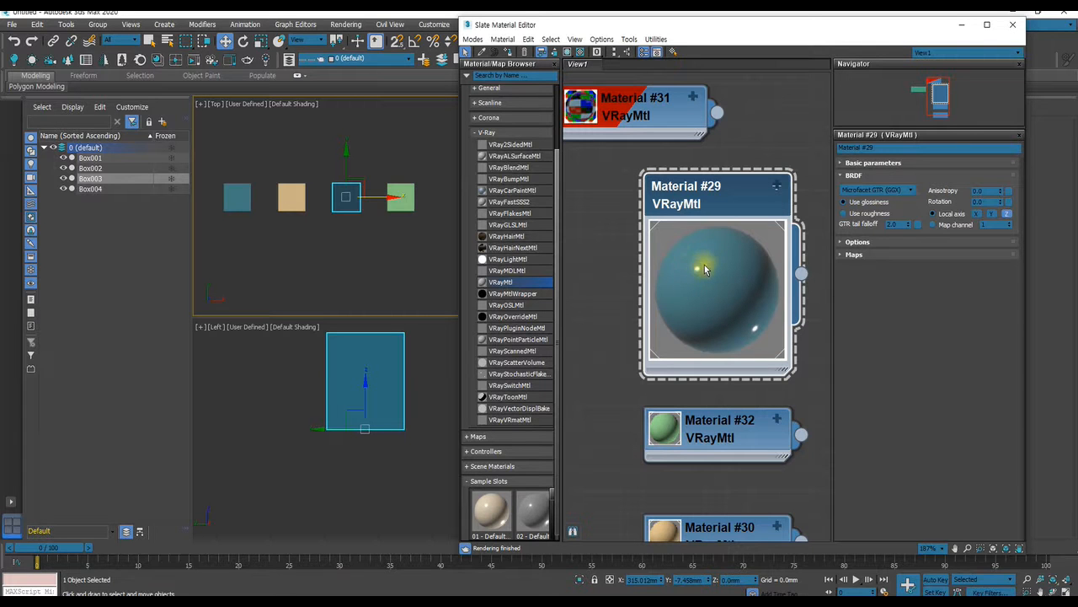
click(902, 190)
click(881, 201)
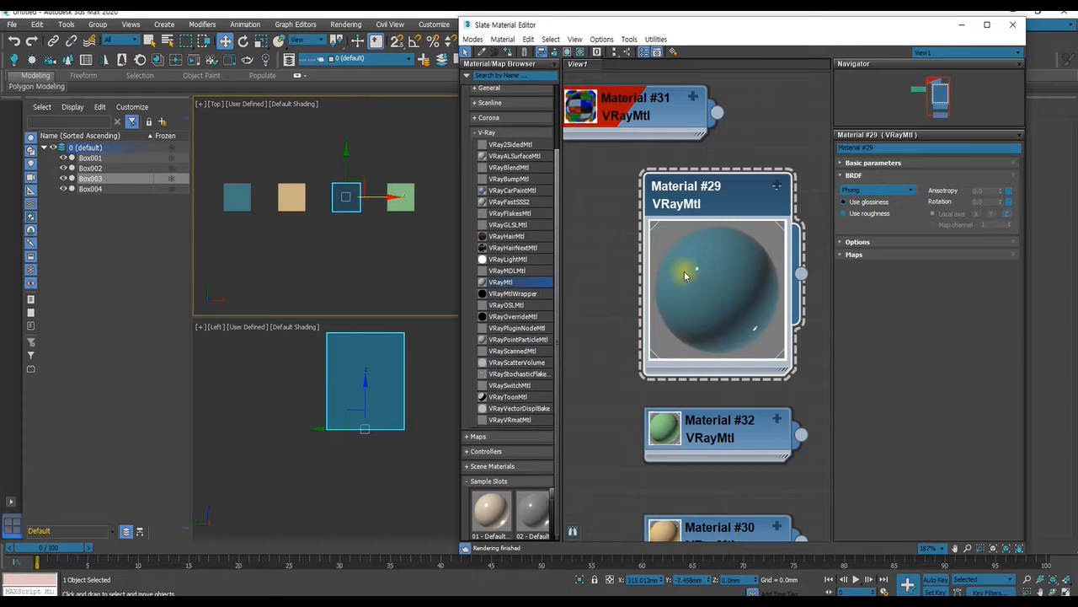
click(888, 191)
click(860, 212)
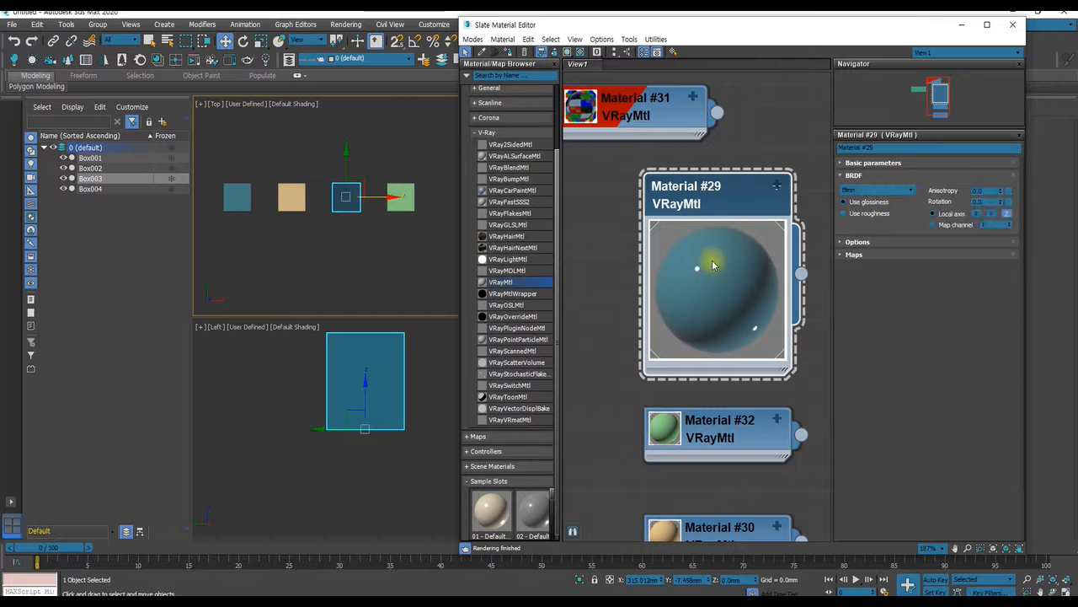
click(907, 193)
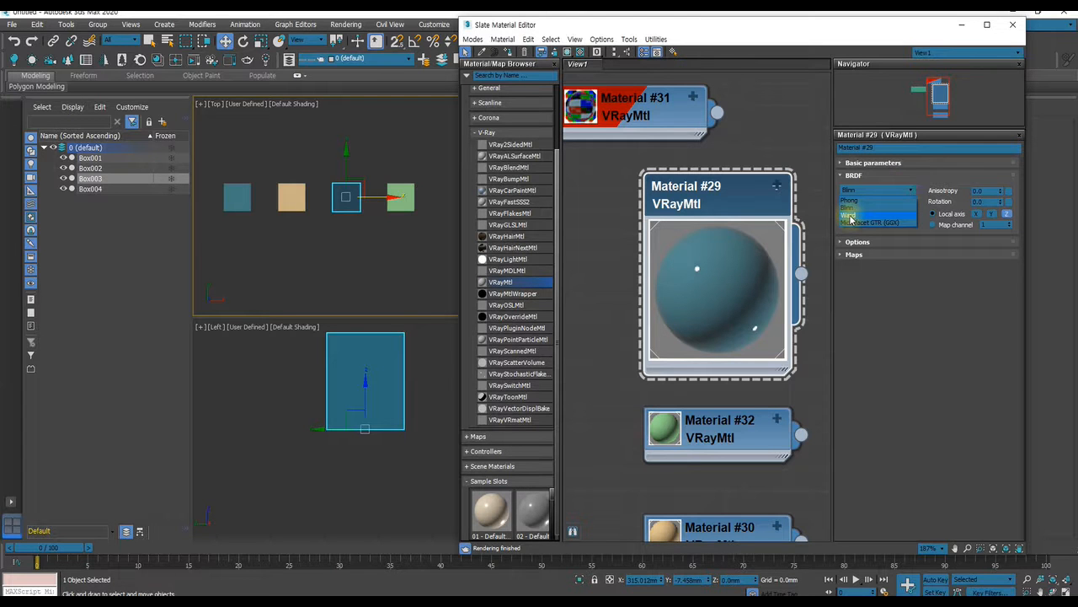
click(851, 216)
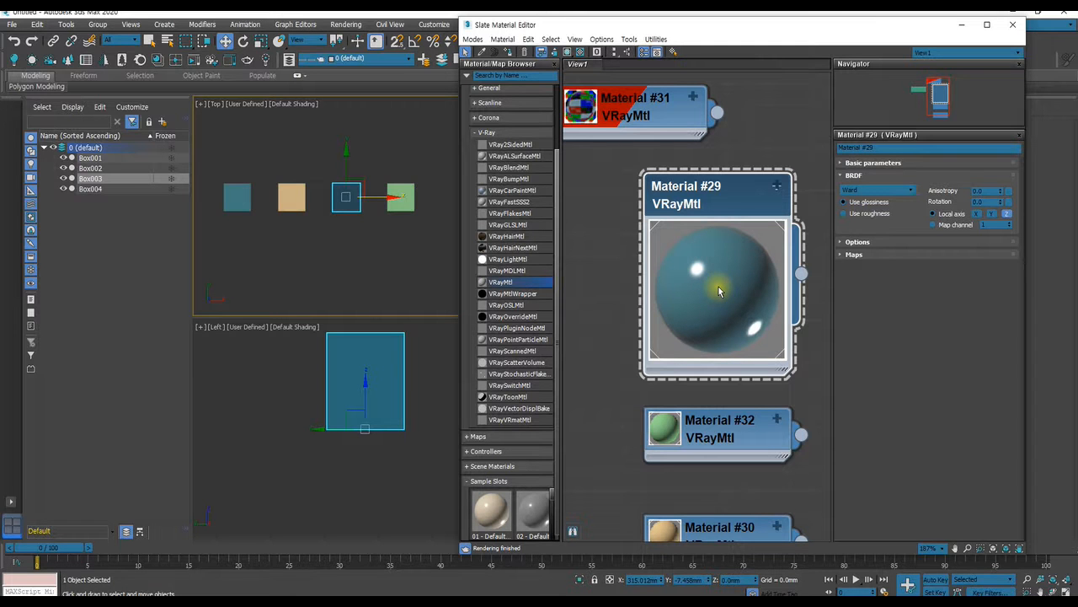
click(875, 191)
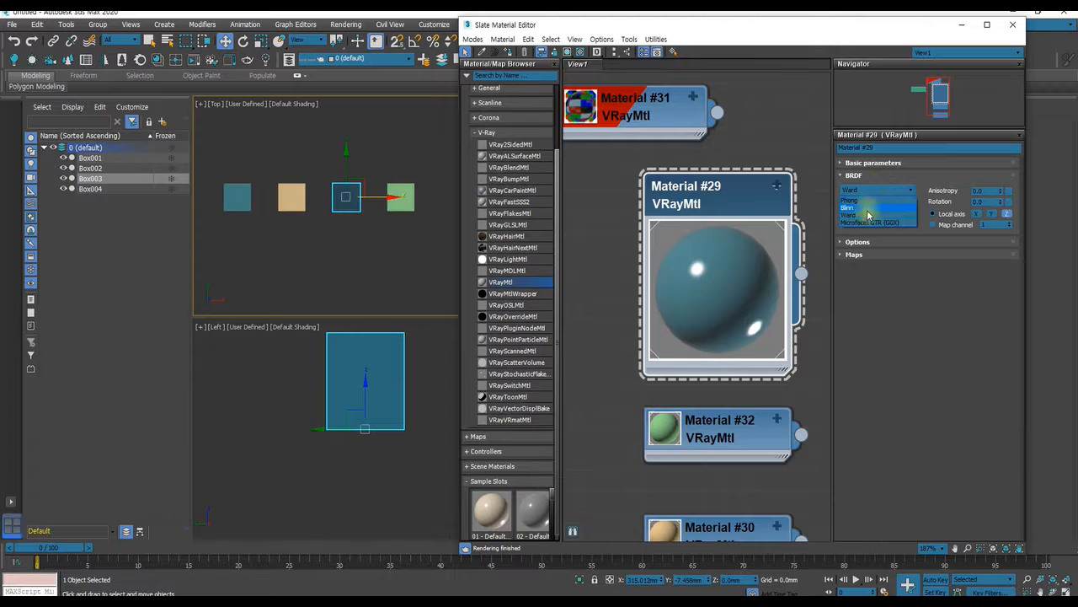
click(865, 223)
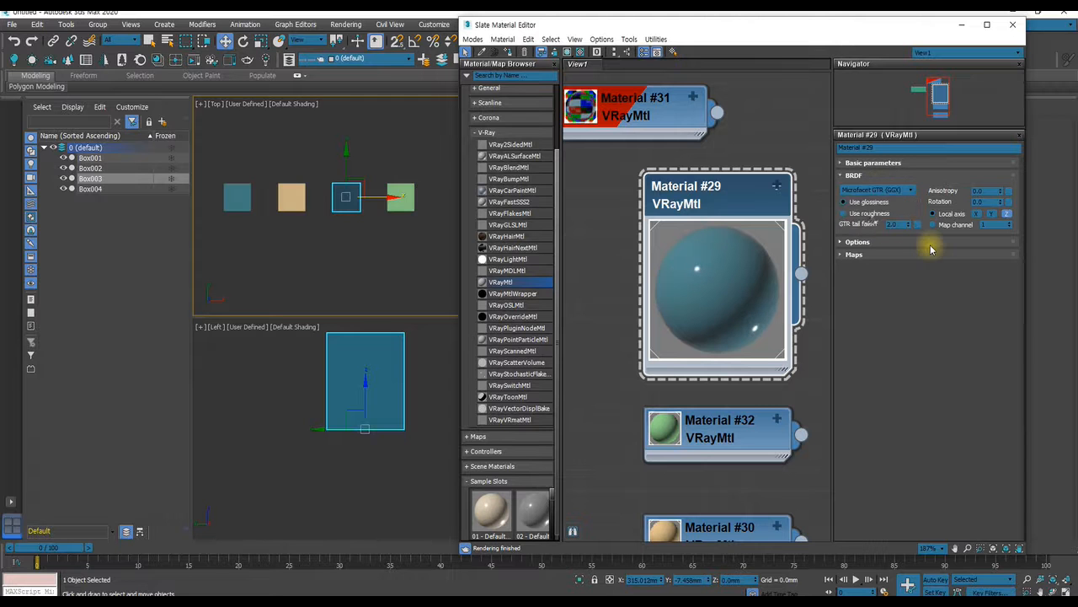
Compare the Phong and Blinn BRDF types on Material #29 once more and set the type to Ward.
click(871, 191)
click(866, 200)
click(876, 191)
click(865, 208)
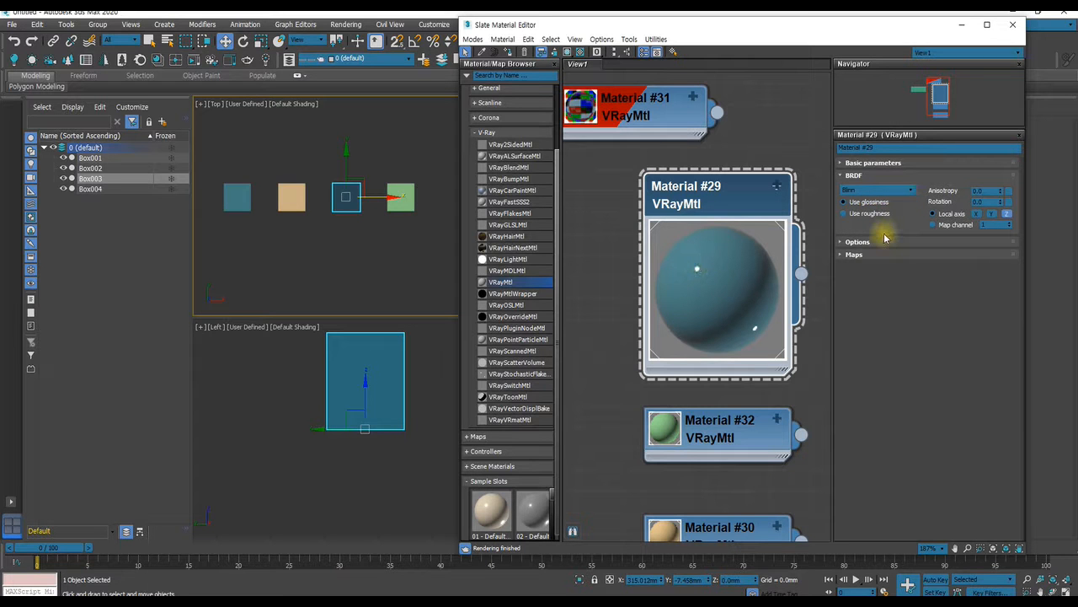
click(880, 191)
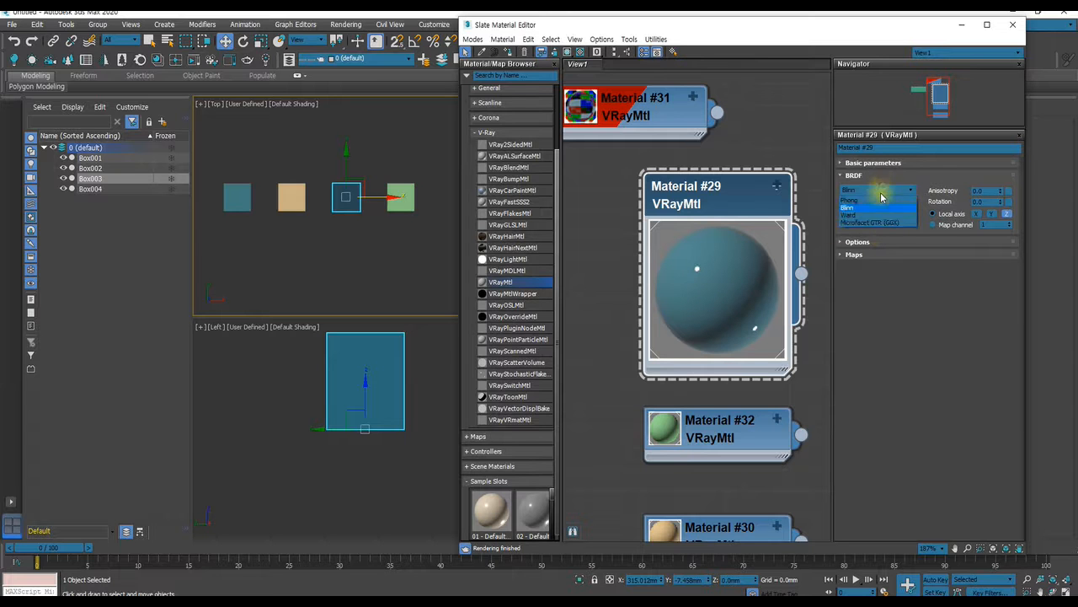
click(874, 219)
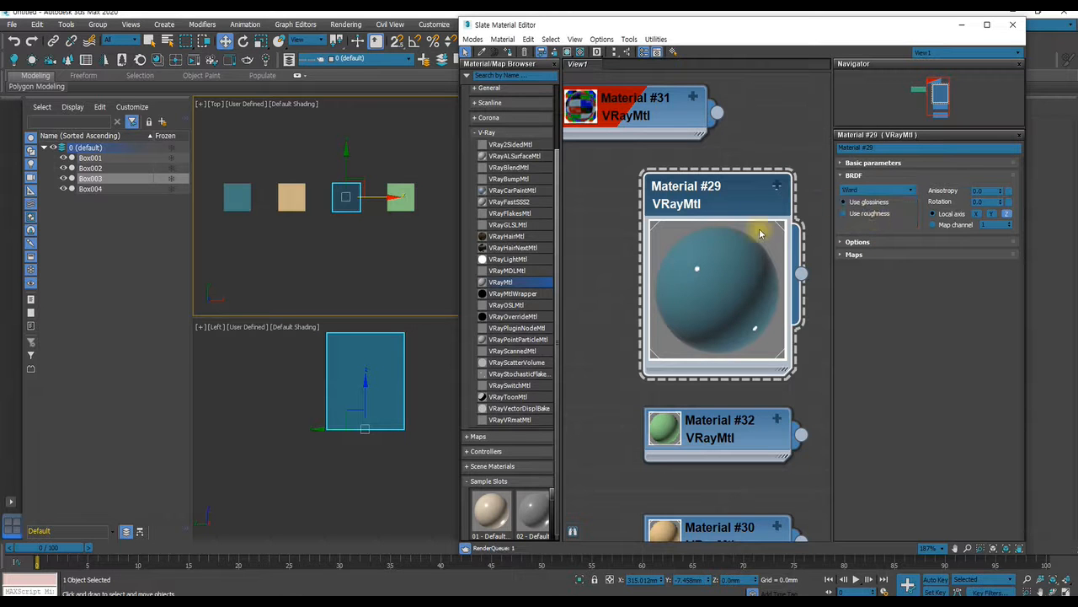
click(871, 190)
click(870, 189)
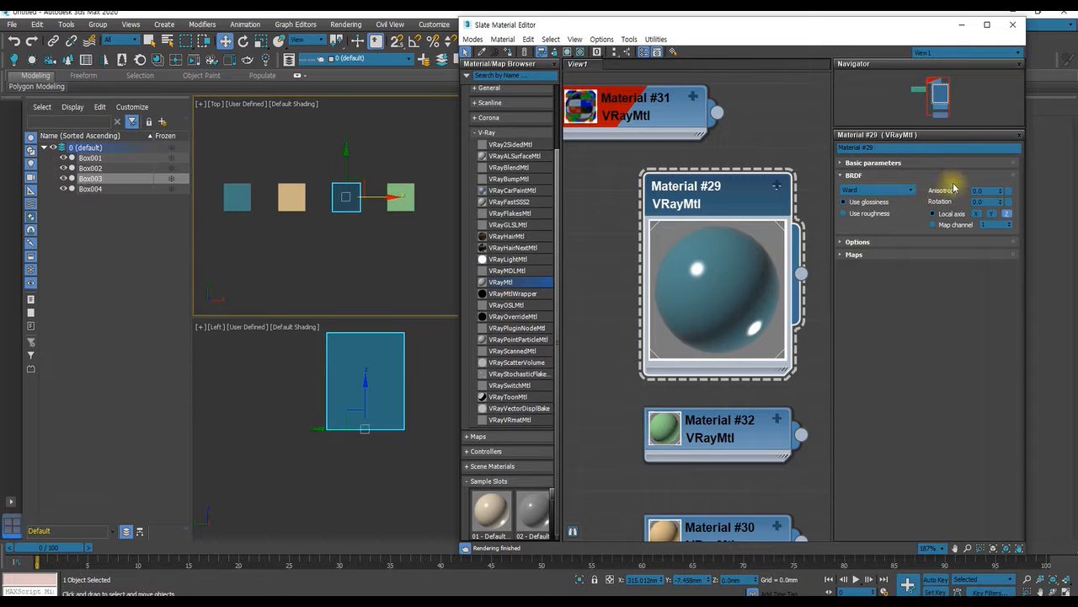
Try a BRDF Anisotropy of 0.9 on Material #29 and set it to 0.5.
double_click(981, 191)
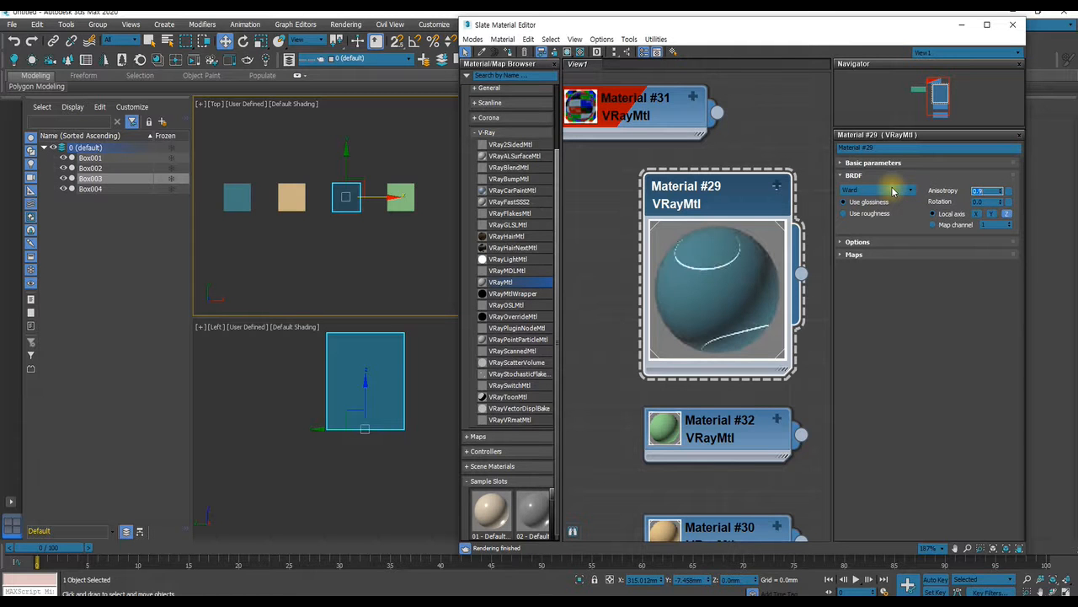
text(0.5)
key(Return)
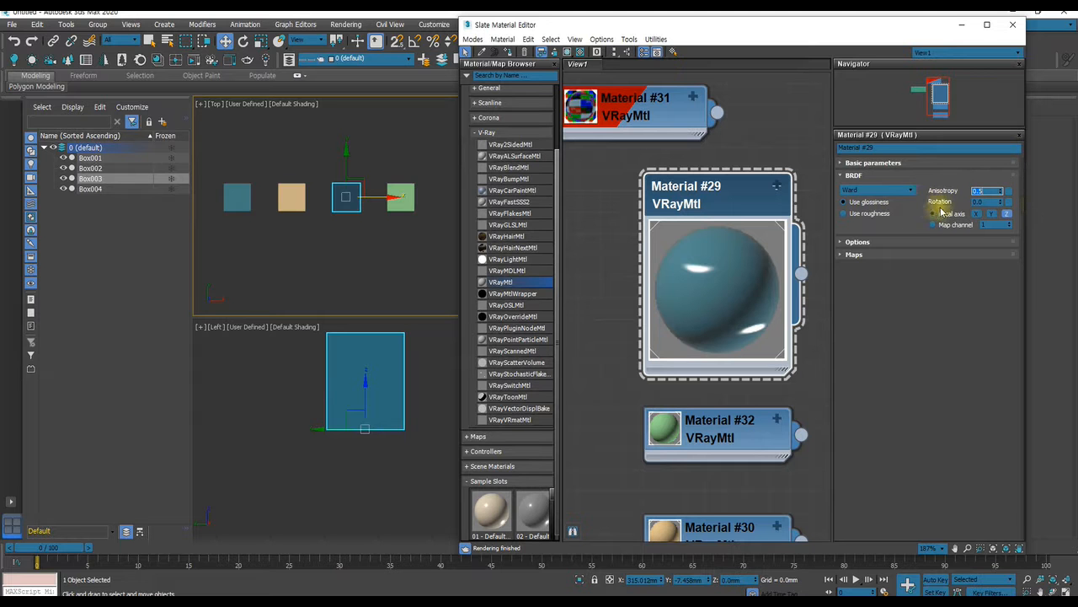
Set the anisotropy Rotation of Material #29 to 45.
double_click(991, 202)
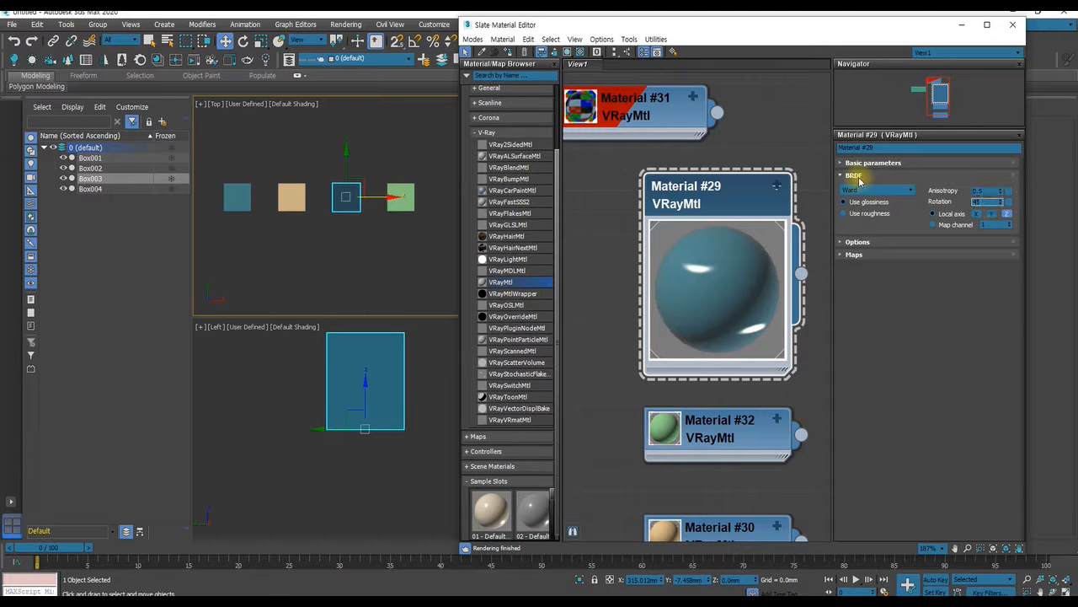
text(45)
key(Return)
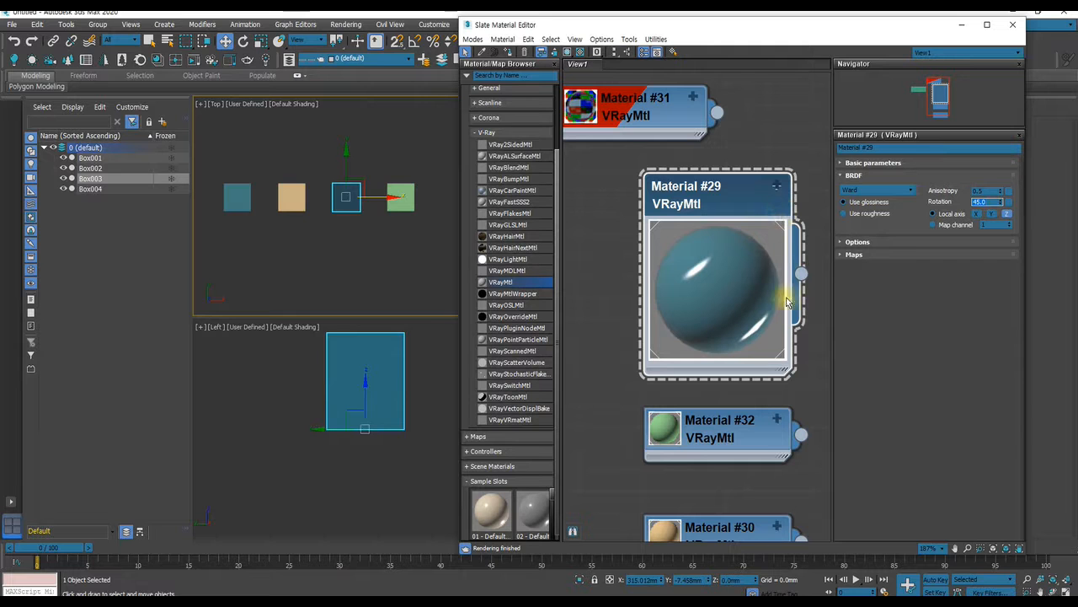
Review the Options settings of Material #29 and expand its Maps list.
click(841, 243)
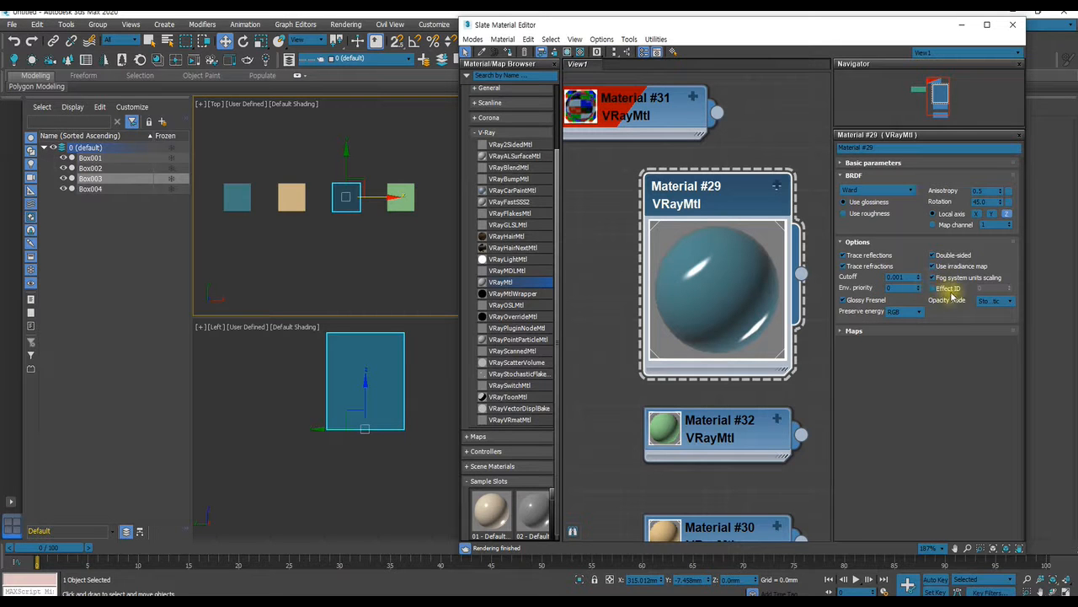
click(853, 242)
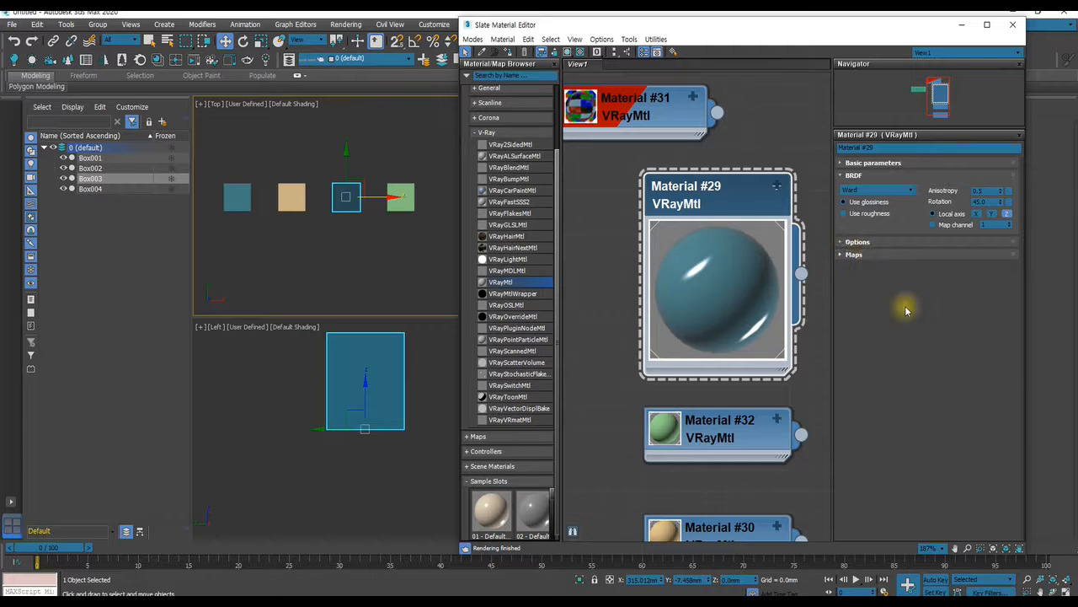
click(853, 254)
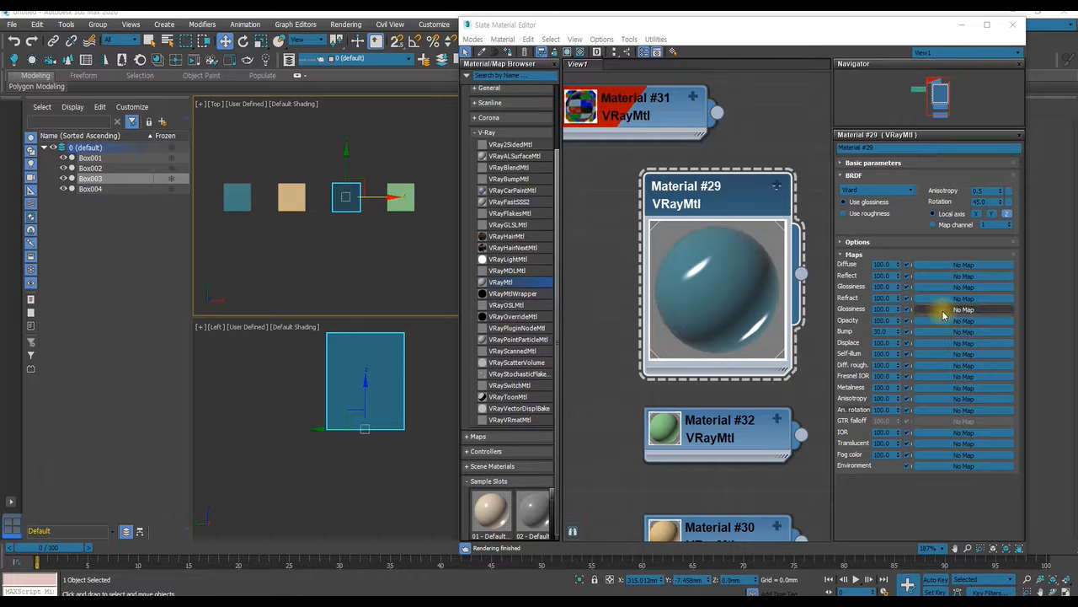
Examine the Diffuse and Bump amounts in the Maps list of Material #29.
click(883, 263)
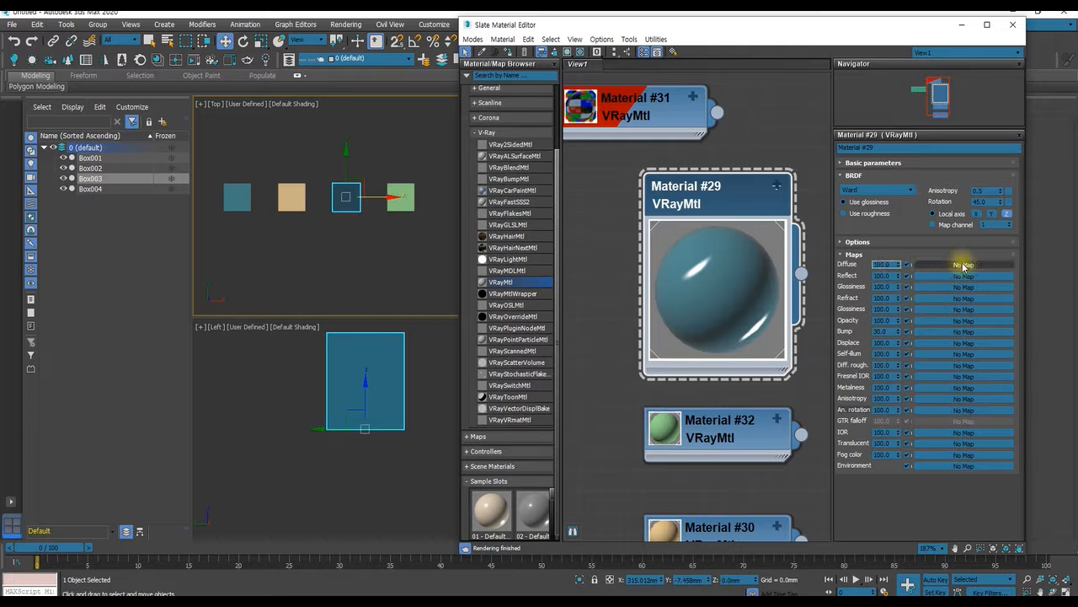
drag(890, 264, 797, 257)
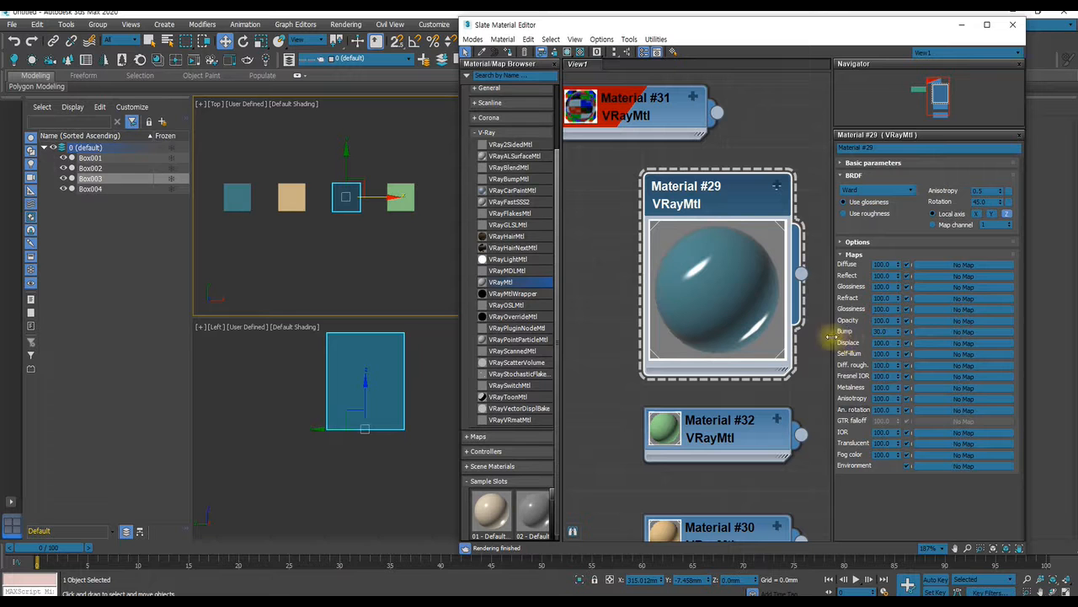
drag(883, 331, 810, 330)
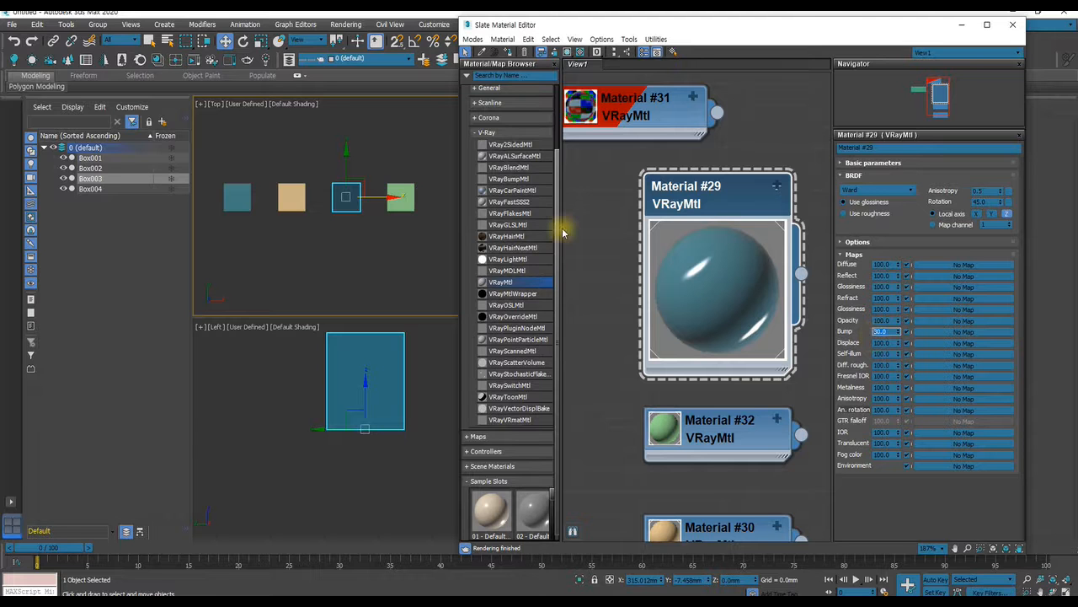
Collapse the V-Ray and Materials groups, expand FA_map and add a Noise map node beside Material #29.
click(477, 132)
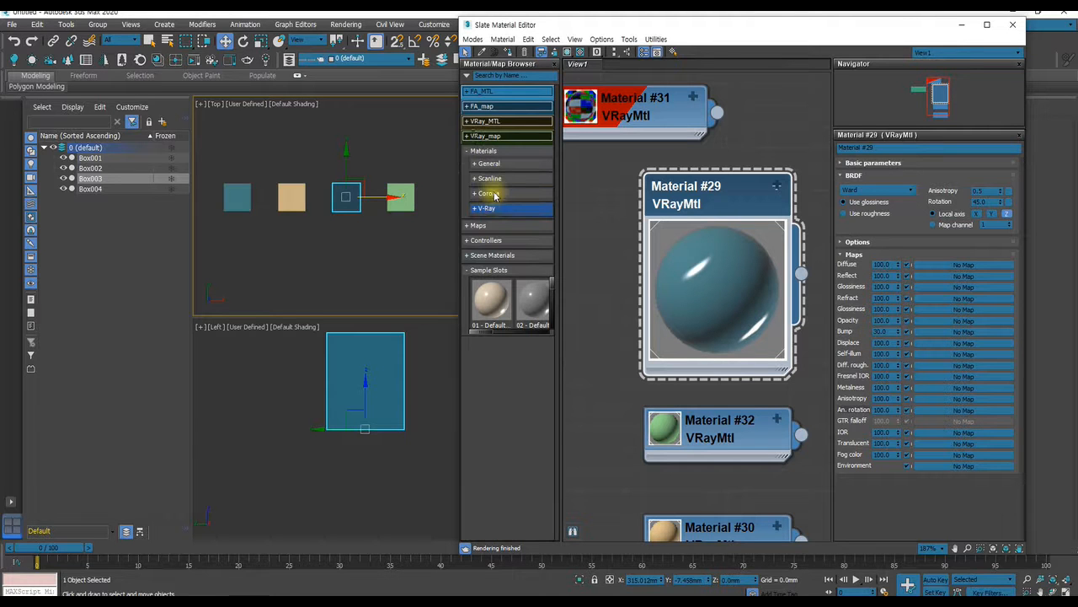
click(465, 150)
click(472, 106)
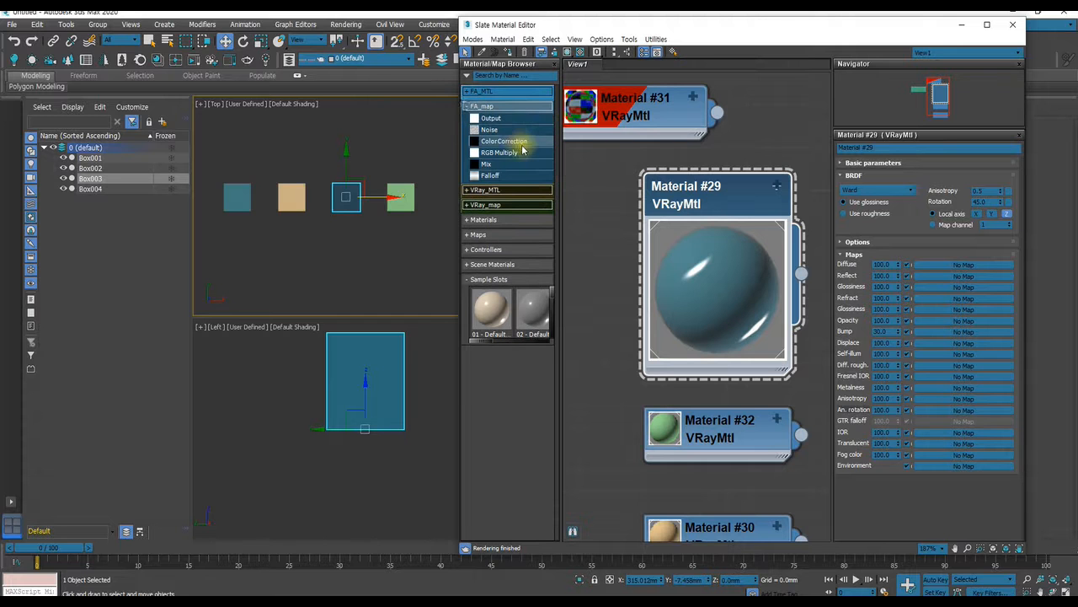
middle_drag(695, 268, 642, 263)
scroll(629, 234, down, 1)
drag(488, 129, 803, 242)
Assign the Noise node to the Bump slot of Material #29 as an instance and move the node farther from the material.
middle_drag(791, 247, 660, 261)
drag(742, 253, 937, 332)
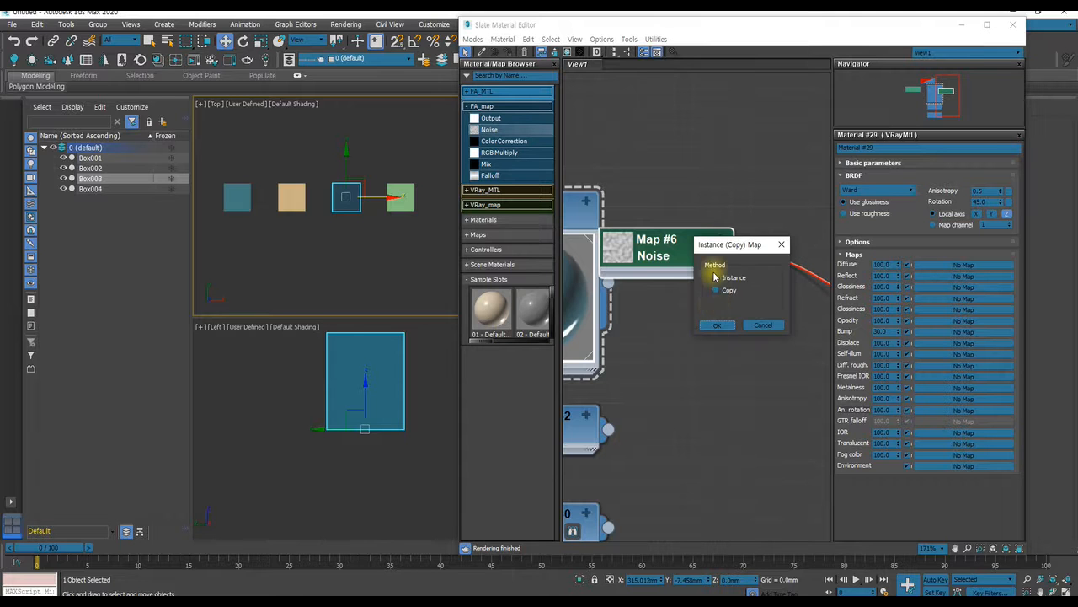
click(715, 320)
drag(686, 247, 783, 285)
Copy the Noise map from the Bump slot to the Displace slot using the Copy method and inspect the material preview.
scroll(652, 265, down, 2)
middle_drag(664, 259, 793, 255)
middle_drag(733, 291, 628, 282)
mouse_move(952, 331)
mouse_down()
mouse_move(963, 330)
mouse_move(963, 343)
mouse_up()
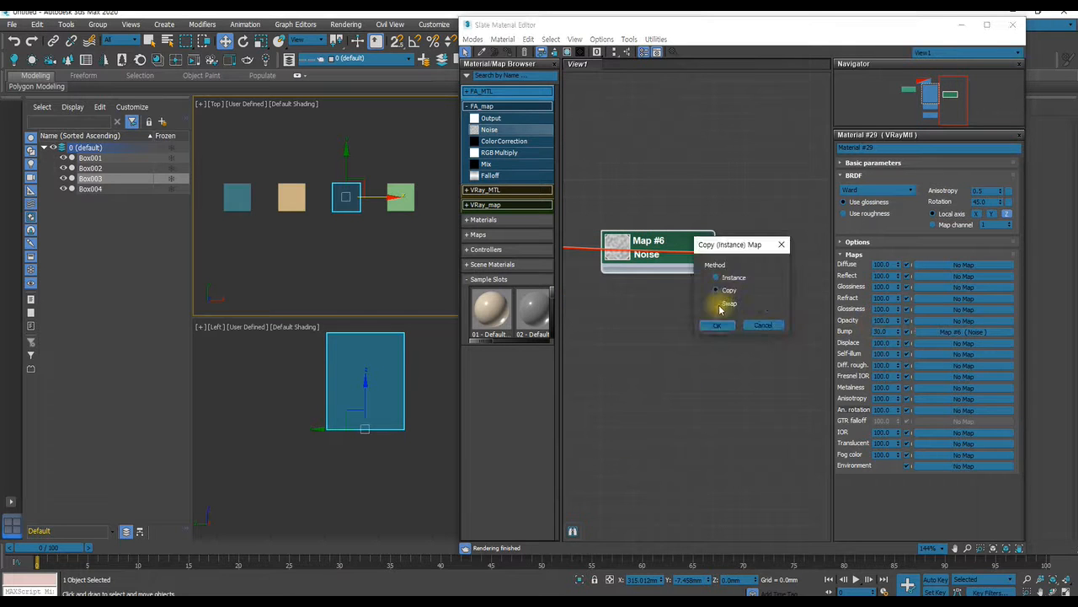
click(717, 326)
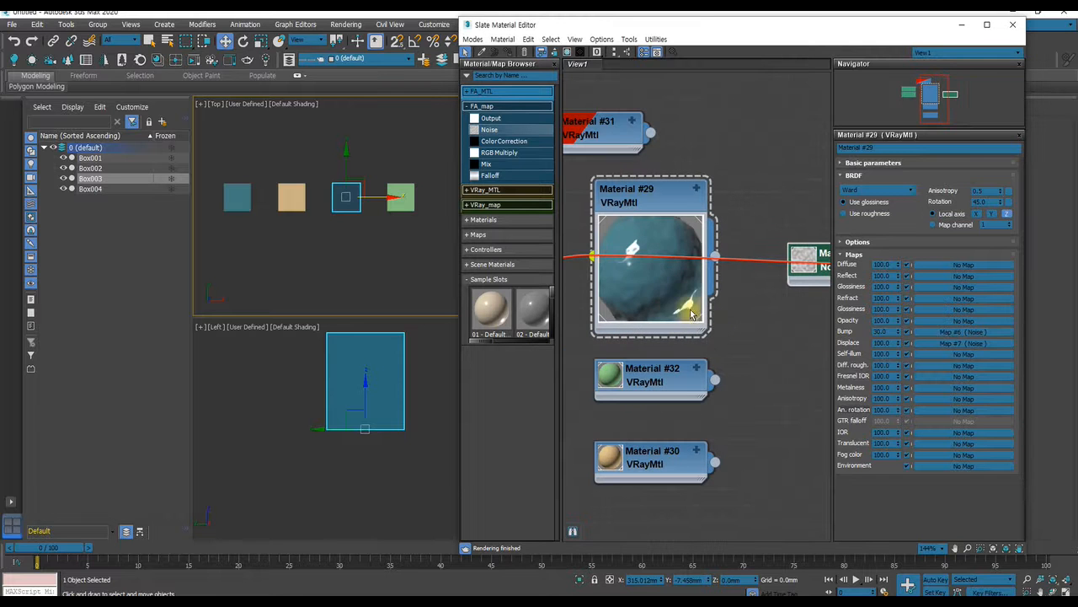
scroll(649, 282, up, 1)
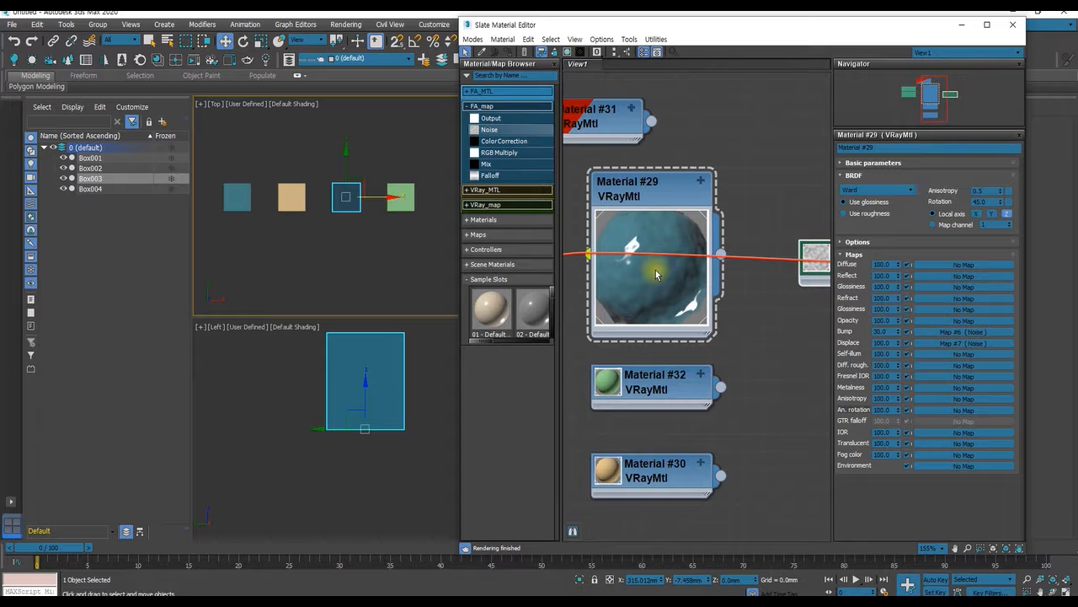
scroll(656, 274, down, 4)
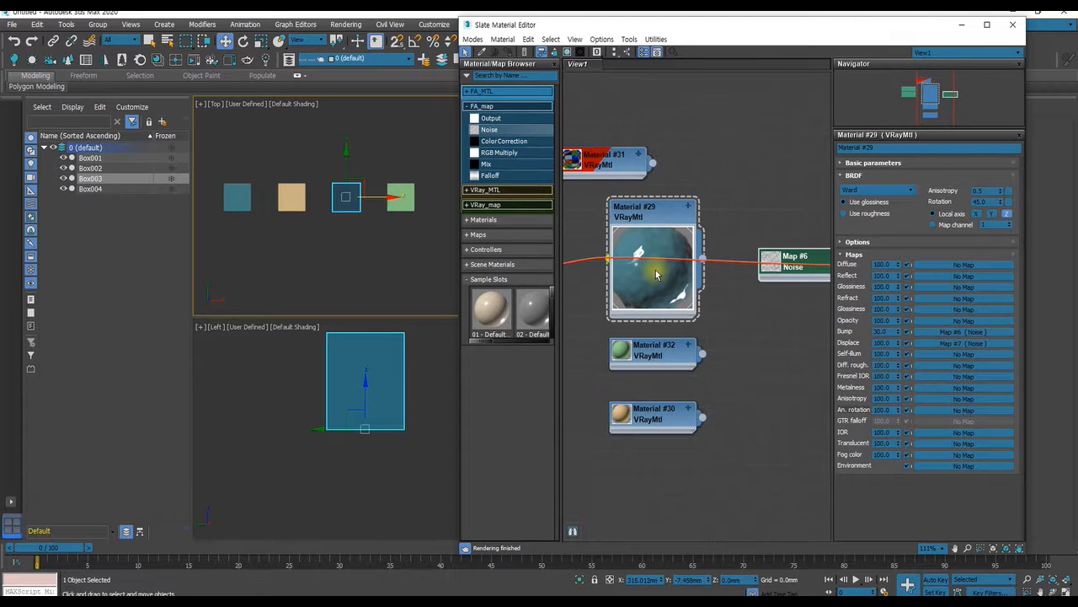
Move the Map #6 Noise node to the input side of Material #29, below the Map #7 Noise node.
middle_drag(635, 299, 656, 370)
middle_drag(789, 339, 708, 318)
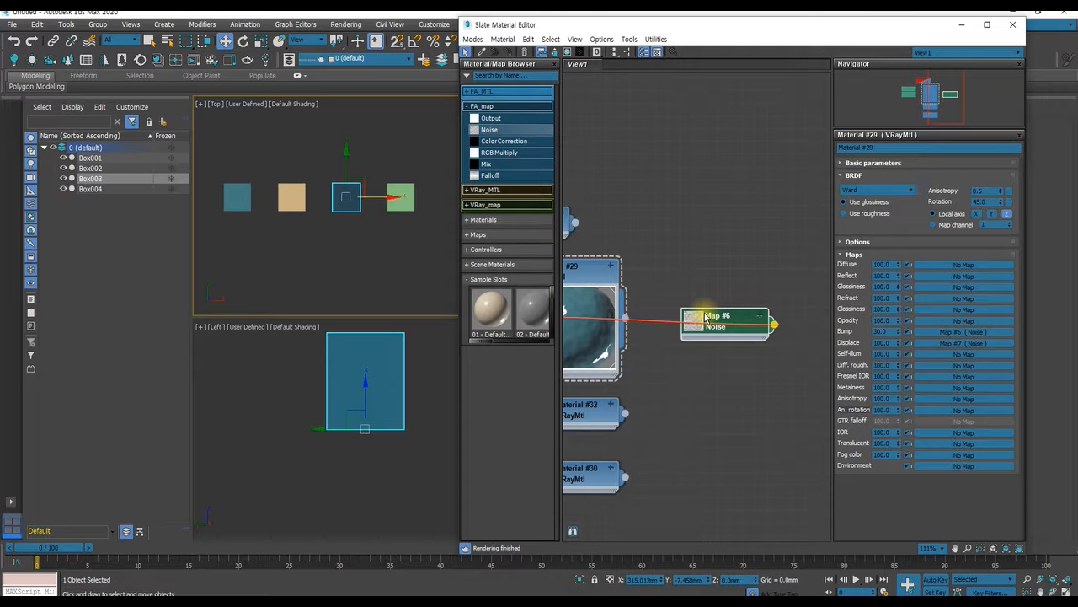
middle_drag(712, 319, 776, 344)
drag(776, 344, 691, 268)
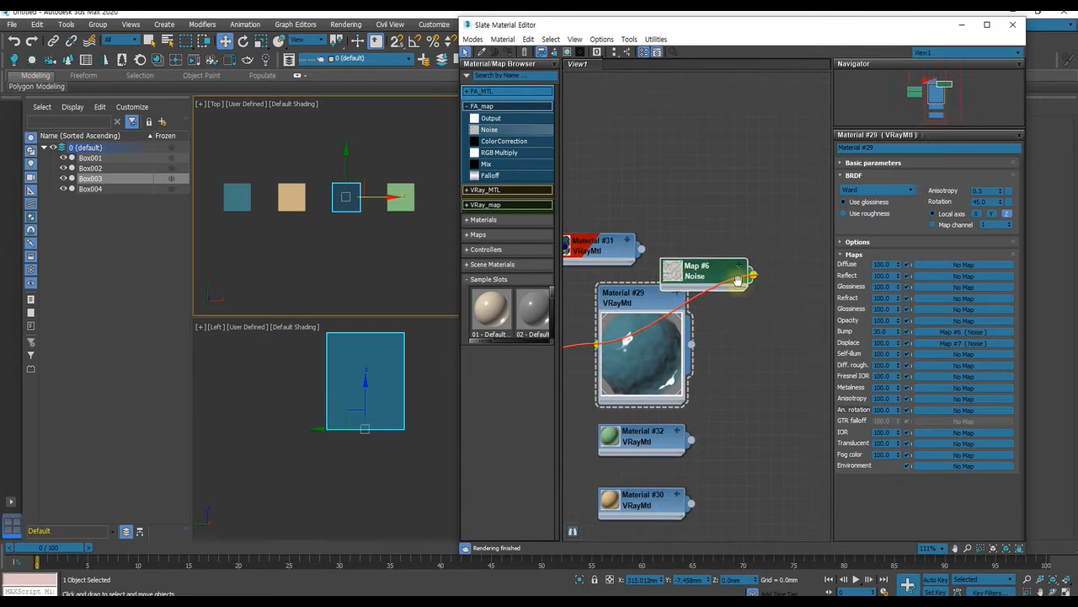
middle_drag(667, 282, 784, 259)
drag(782, 259, 558, 397)
middle_drag(581, 355, 622, 351)
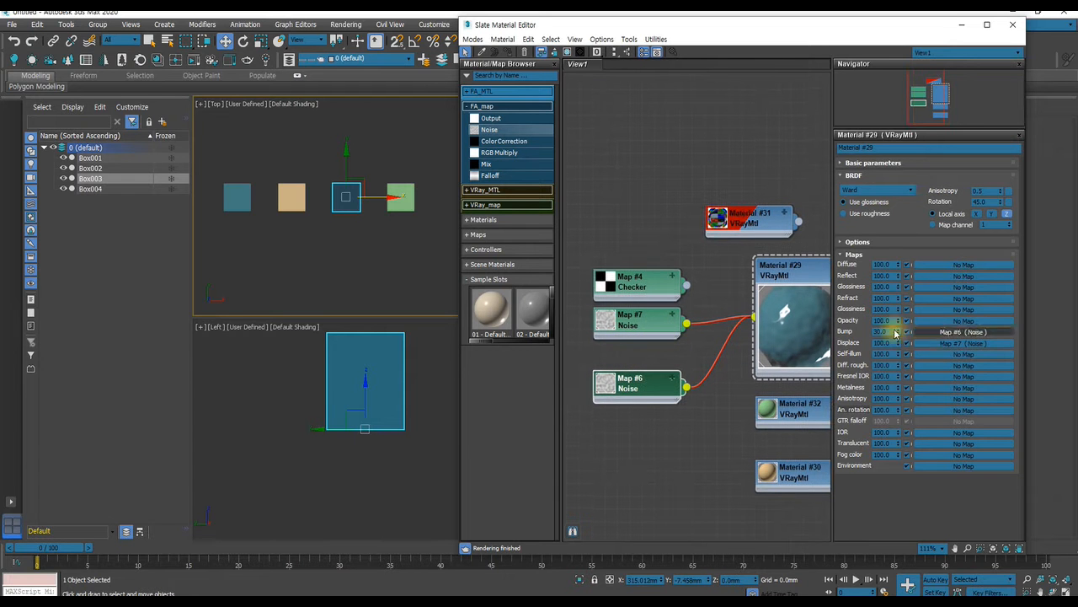
Cut the Noise map from the Displace slot of Material #29.
middle_drag(774, 330, 723, 337)
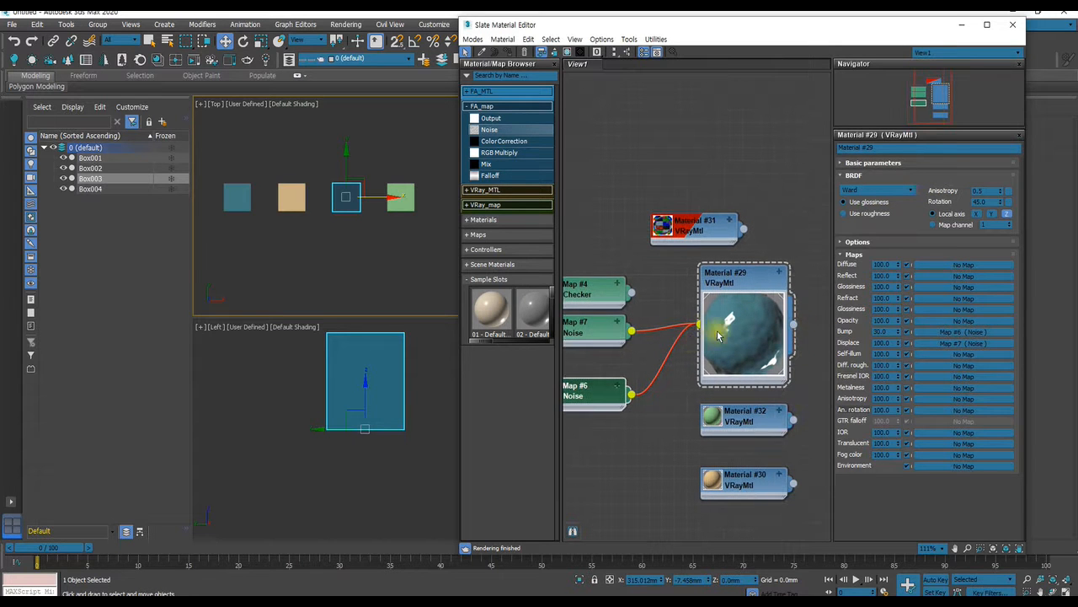
right_click(949, 343)
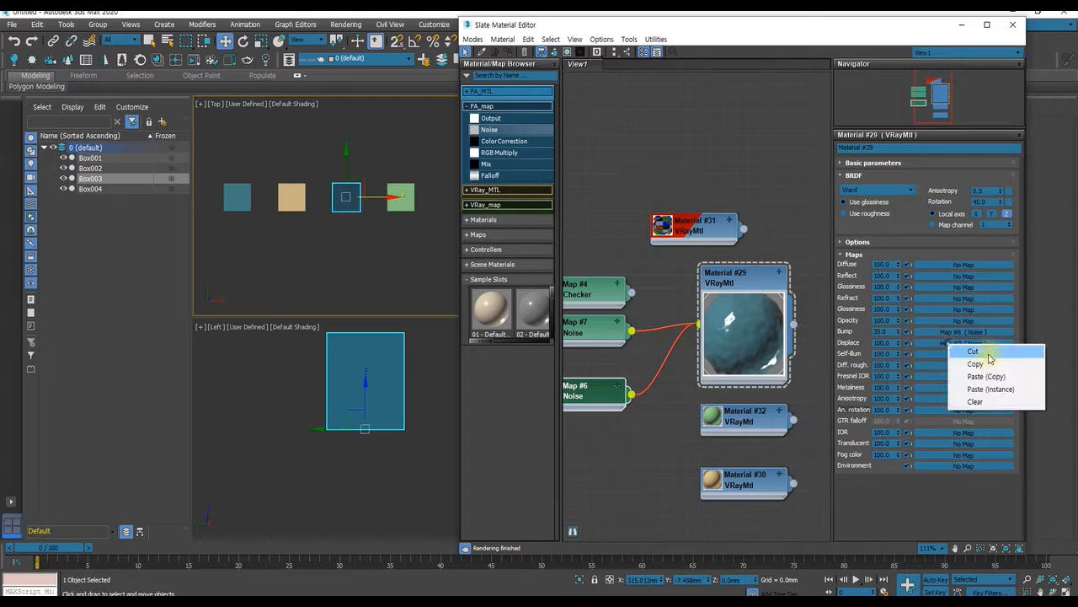
click(978, 353)
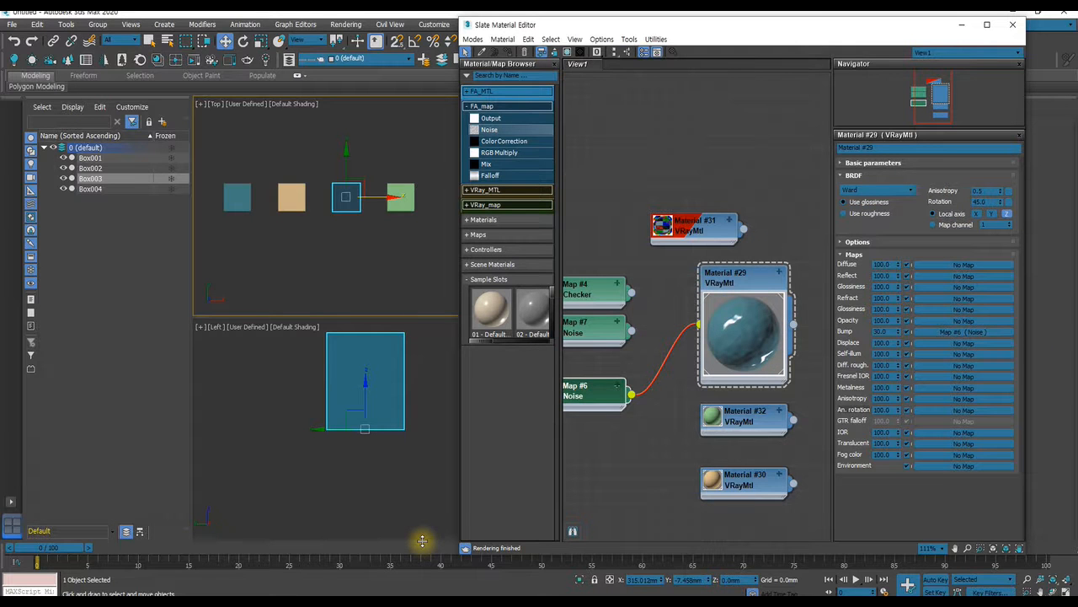
Move the Map #6 Noise node up directly beneath the Map #7 node.
middle_drag(567, 424, 612, 455)
drag(628, 428, 628, 403)
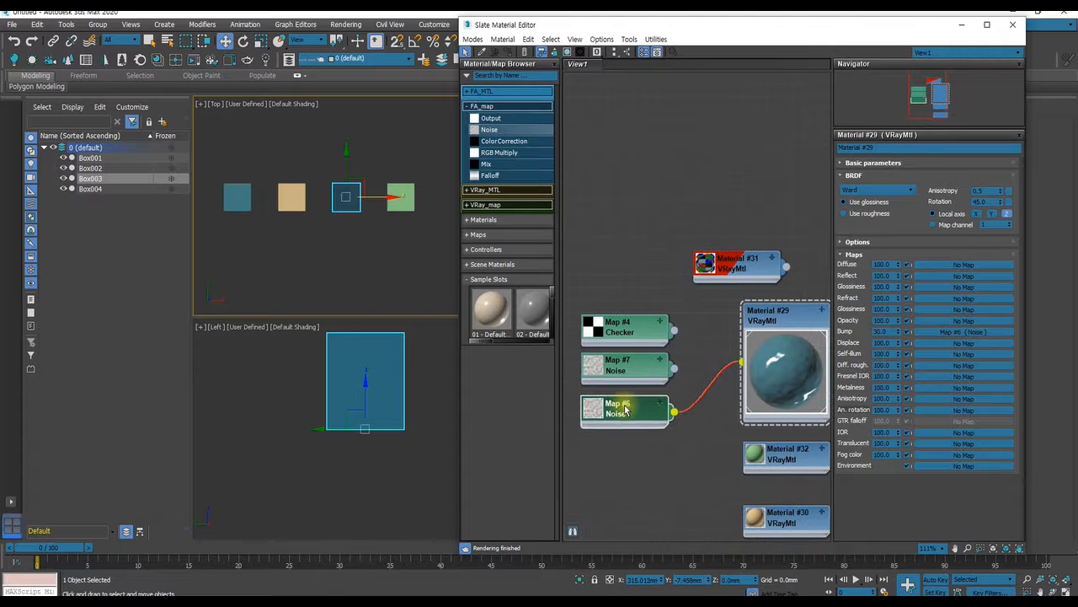
middle_drag(666, 407, 638, 417)
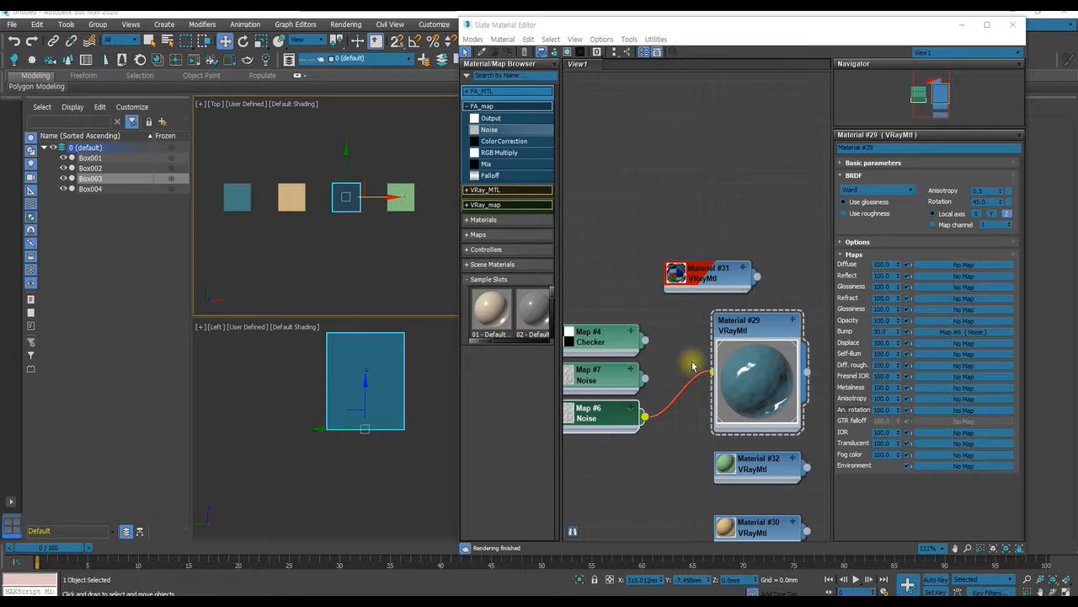
scroll(704, 358, down, 3)
scroll(712, 358, down, 1)
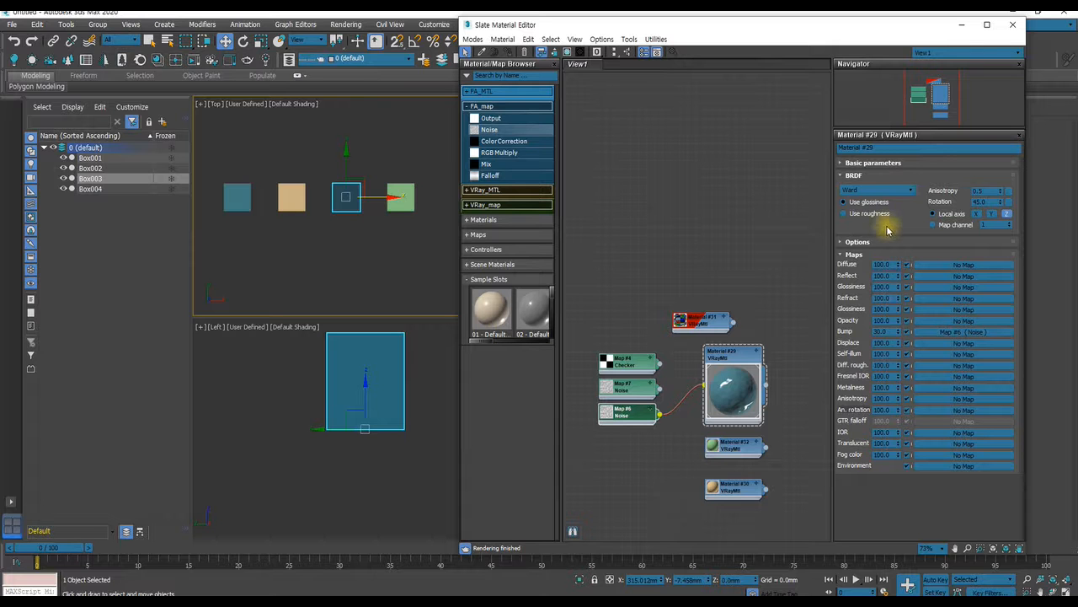
scroll(721, 388, up, 2)
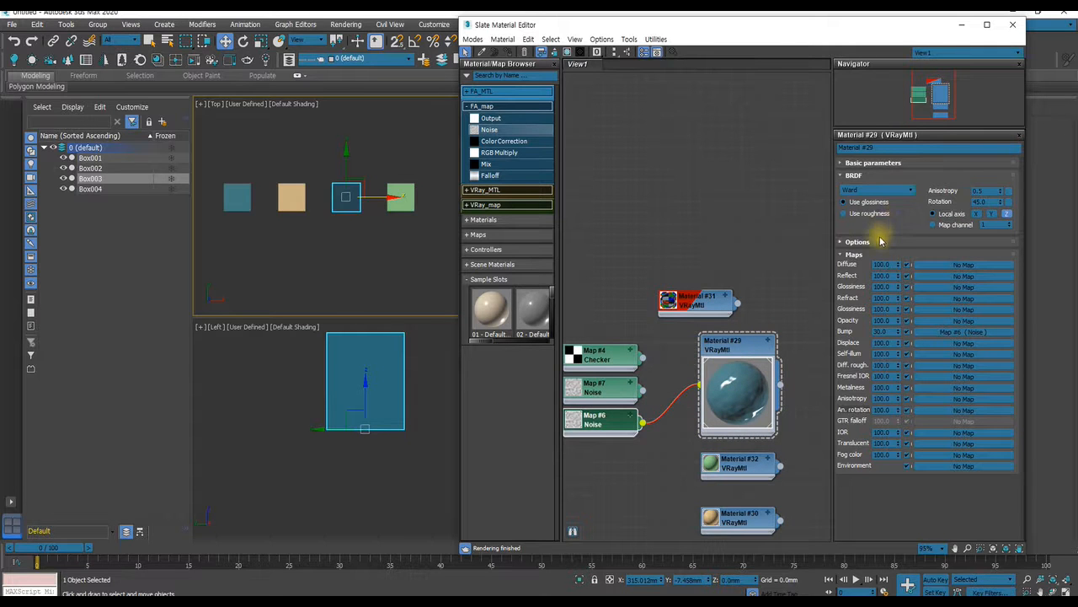
middle_drag(707, 289, 736, 269)
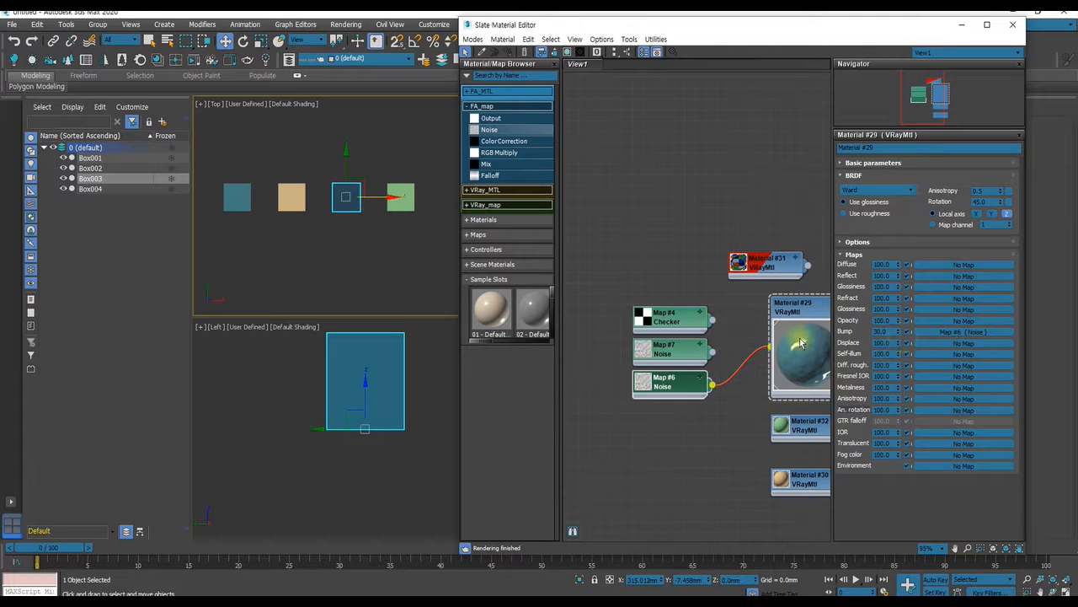
middle_drag(746, 318, 697, 311)
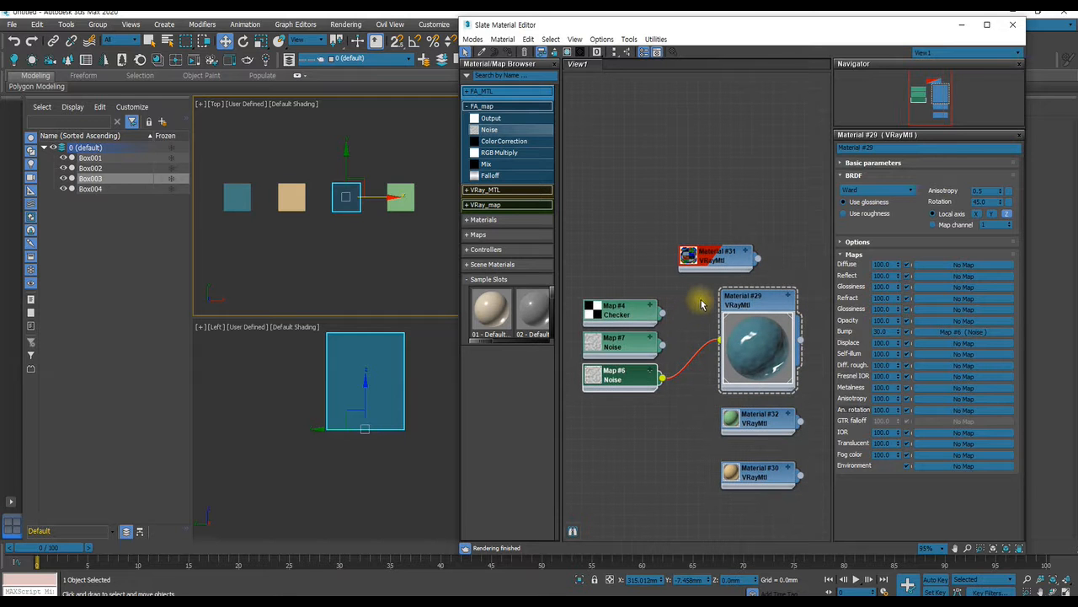